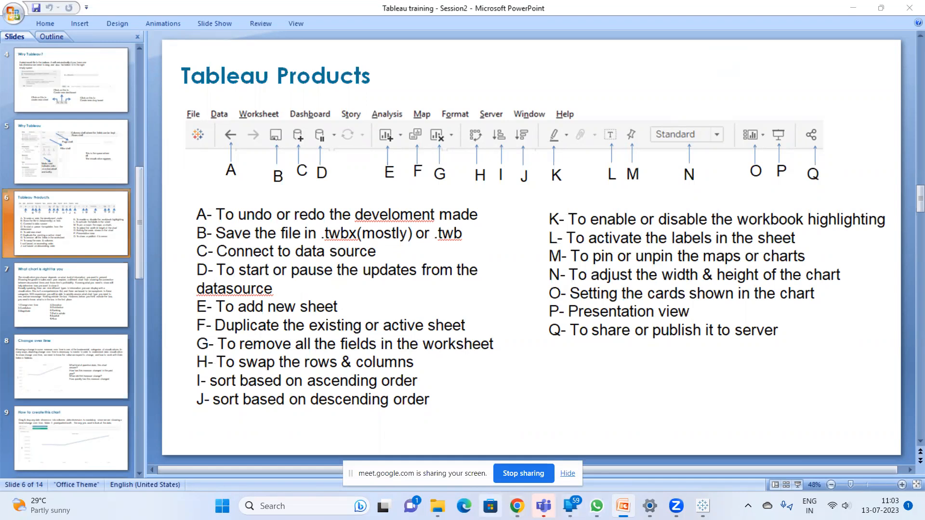
Switch to the Google Meet call in Chrome and admit the participant waiting to join.
mouse_move(517, 505)
click(452, 436)
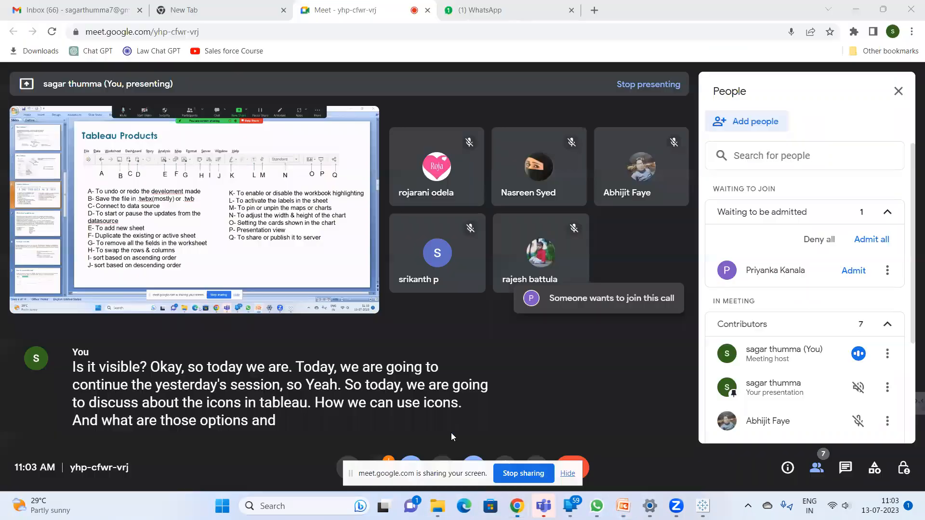
click(850, 270)
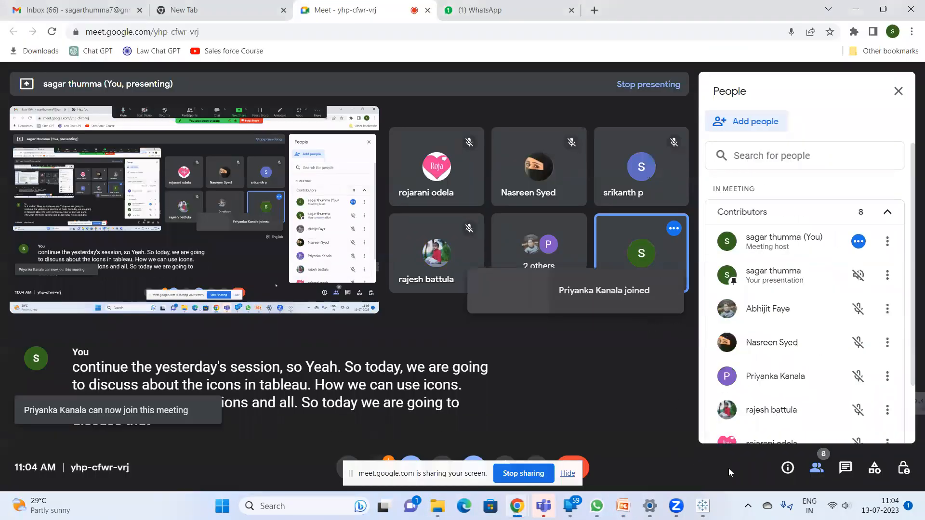
Switch to Tableau, dismiss the file recovery list and open the Sample - Superstore saved data source.
click(703, 506)
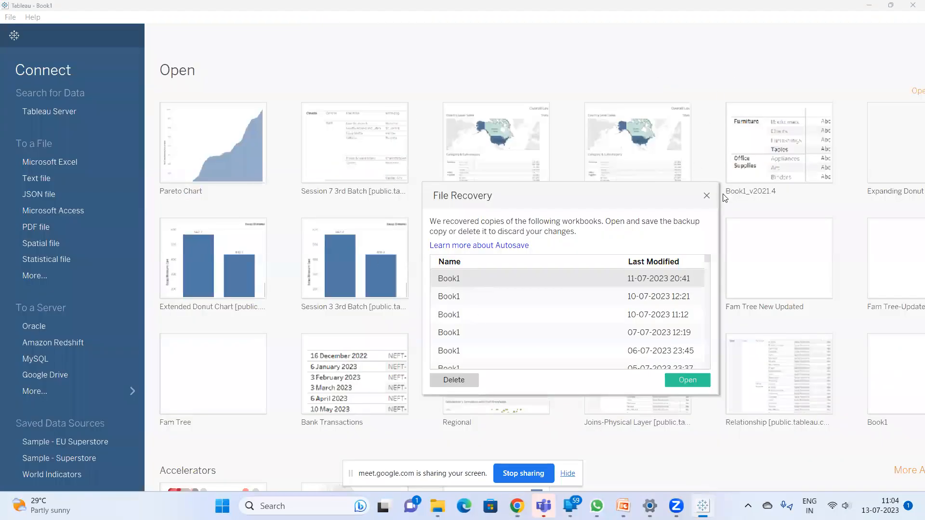
click(706, 196)
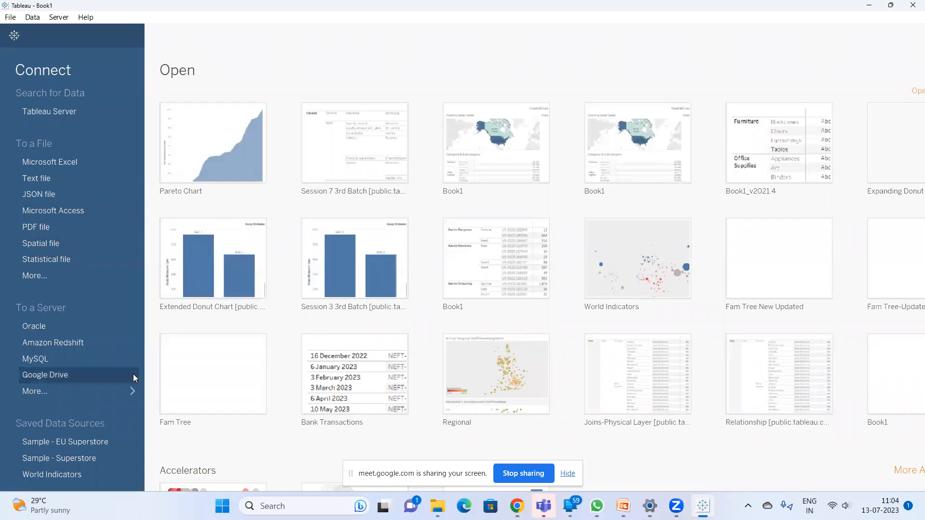
click(86, 458)
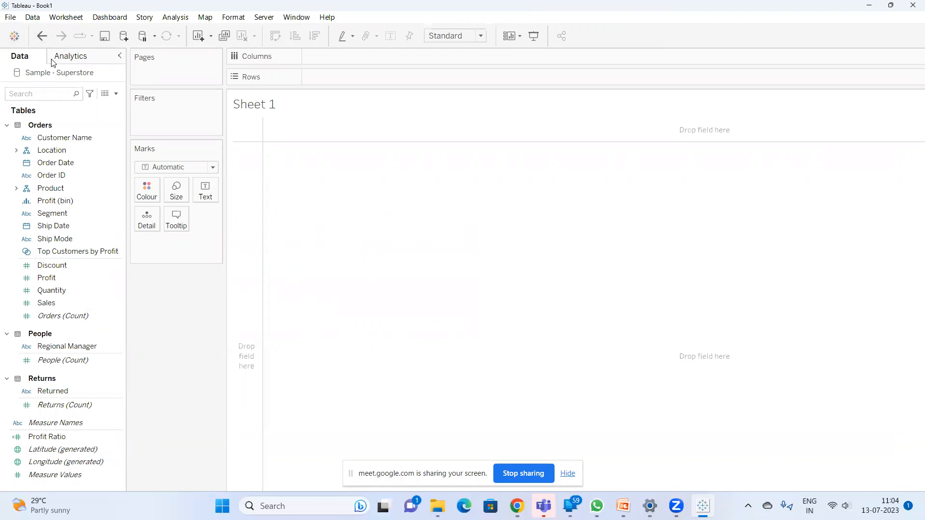
View the underlying data of Sample - Superstore and enlarge the data window.
click(108, 94)
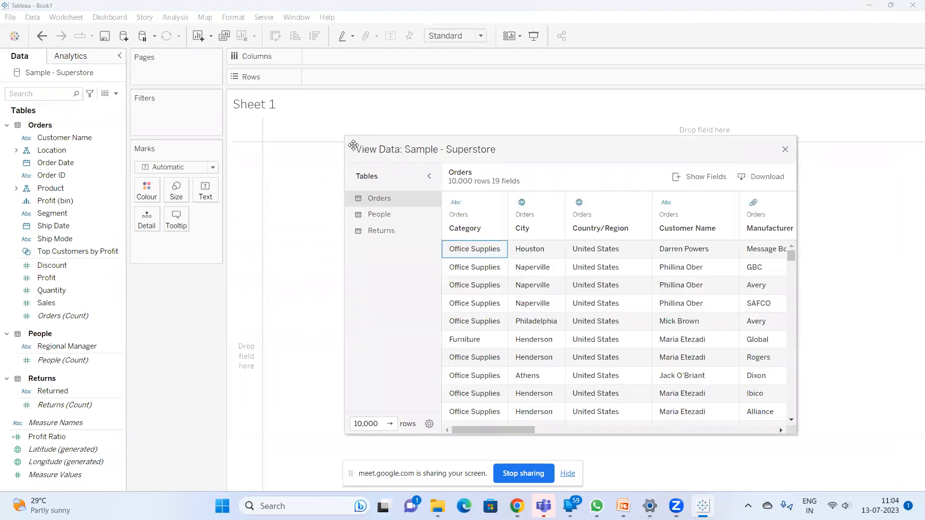
drag(353, 144, 21, 83)
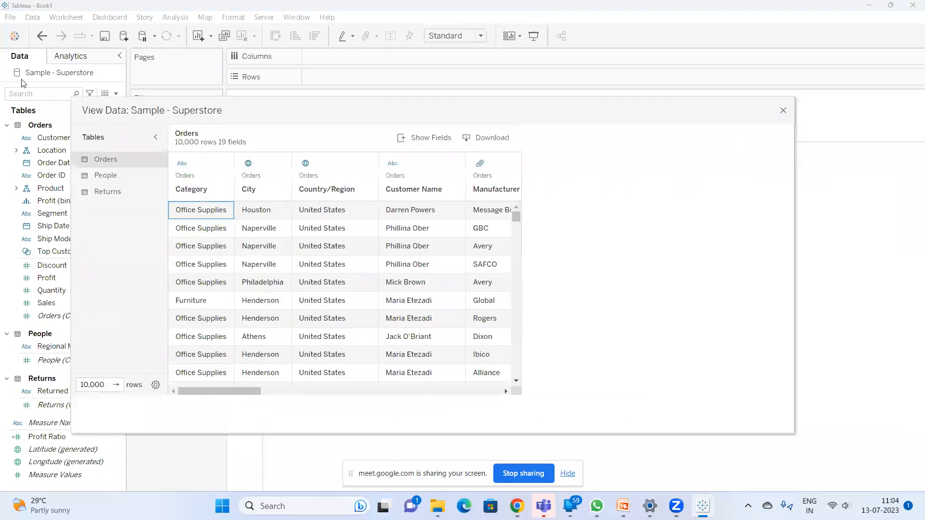
Move the Customer Name column to the first position in the Orders table view.
drag(269, 430, 241, 161)
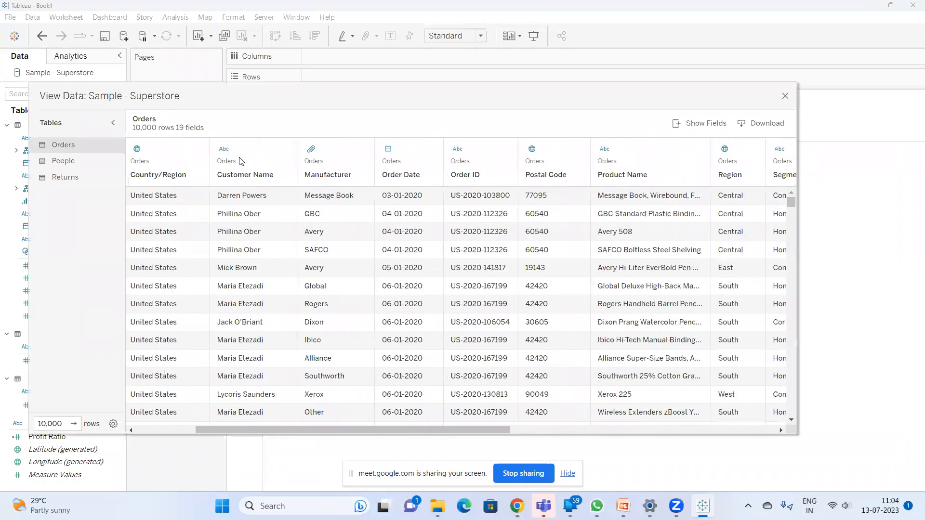
click(239, 160)
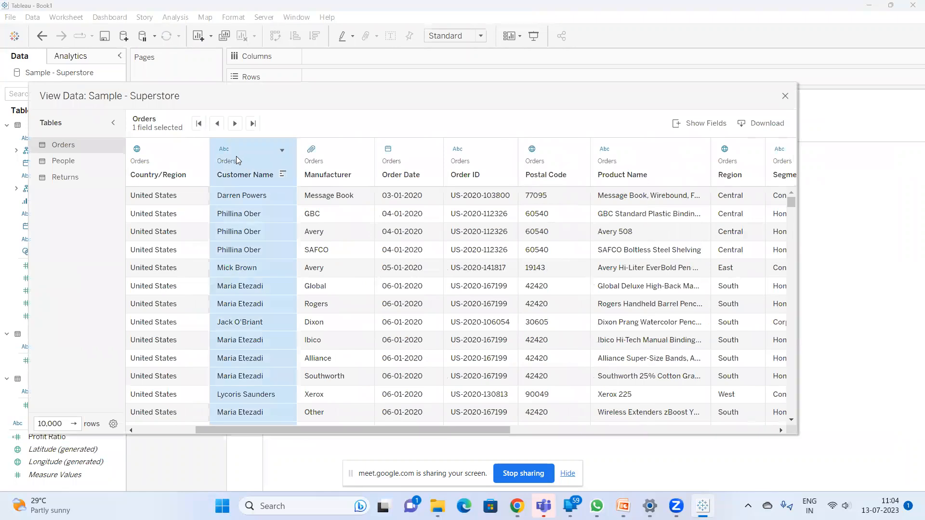
click(217, 123)
click(216, 125)
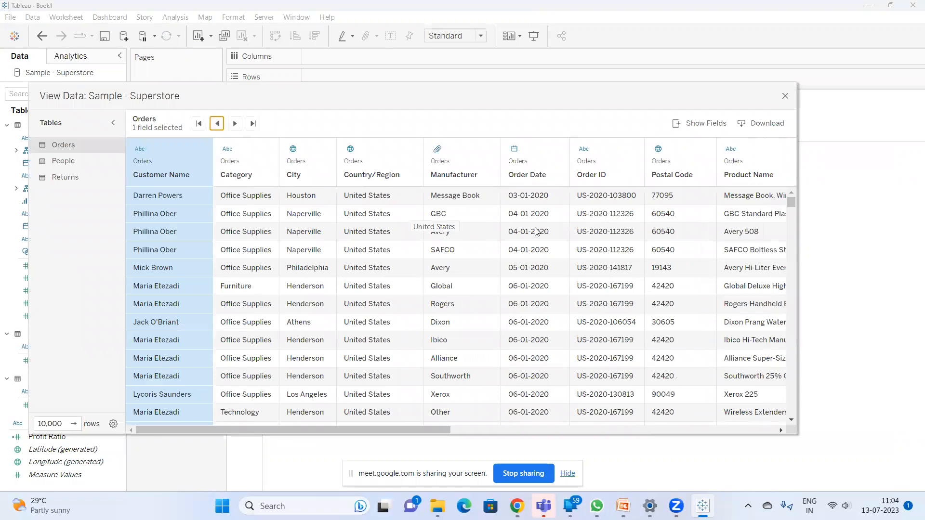
Move the Product Name column directly after Customer Name in the Orders table view.
click(755, 157)
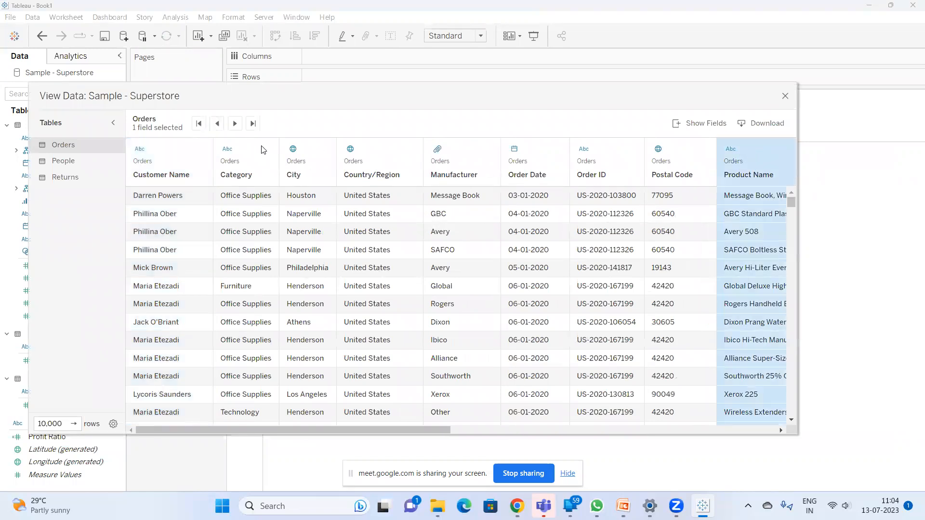
click(216, 123)
click(216, 123)
click(217, 124)
click(217, 123)
click(216, 124)
click(217, 124)
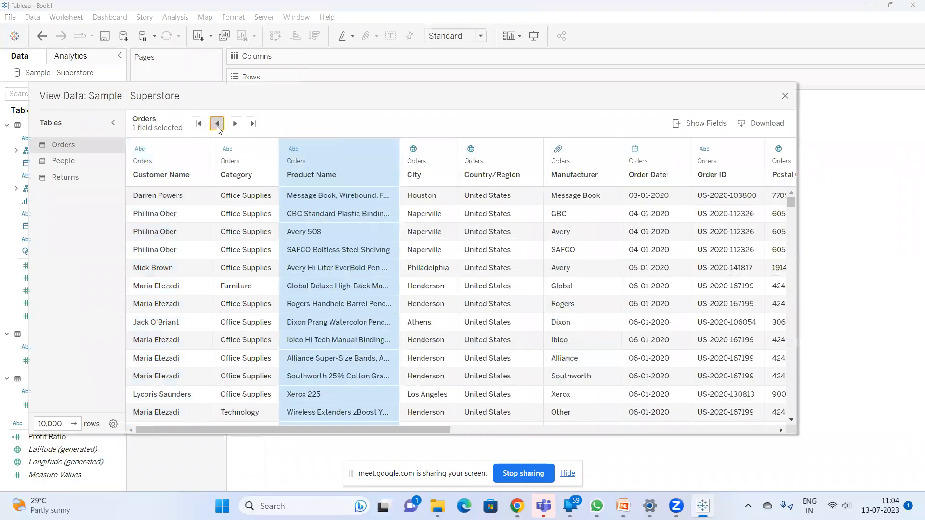
click(217, 124)
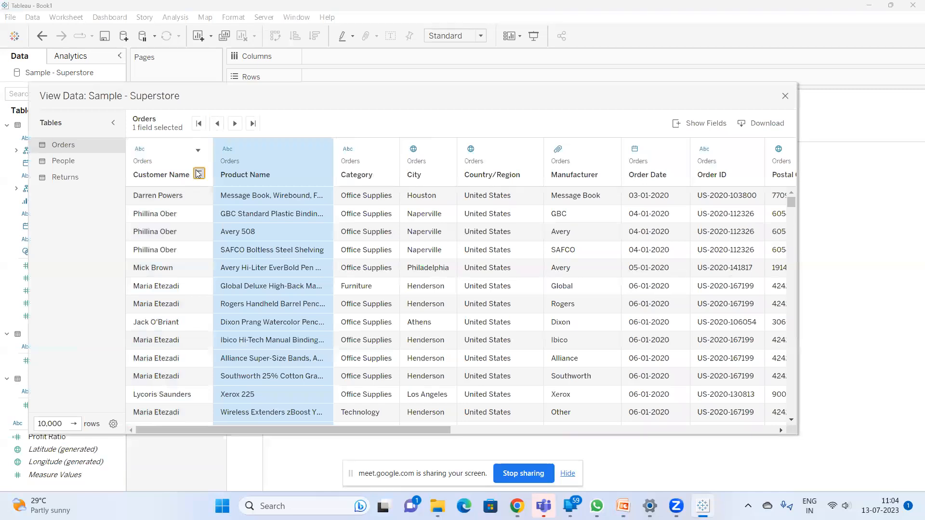
Sort the Orders rows by Customer Name in ascending order and widen the Product Name column to show full names.
click(198, 175)
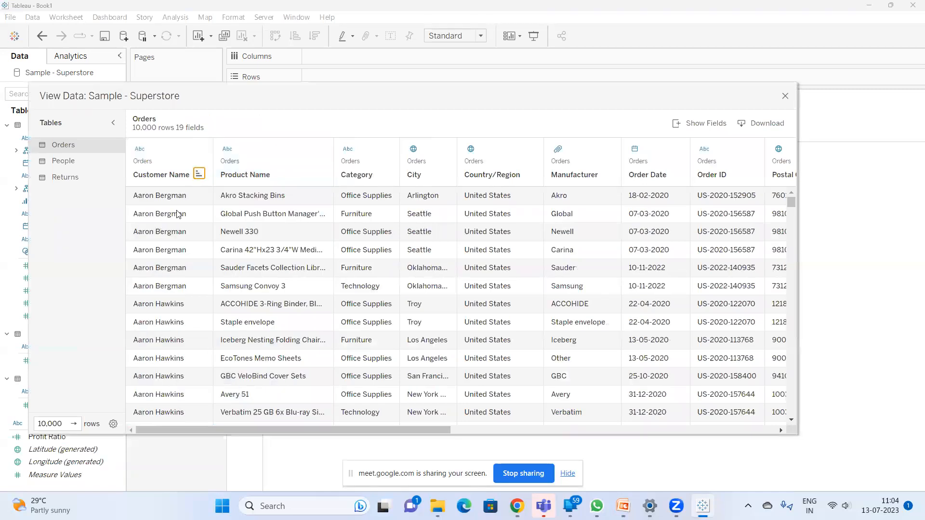
drag(334, 153, 485, 144)
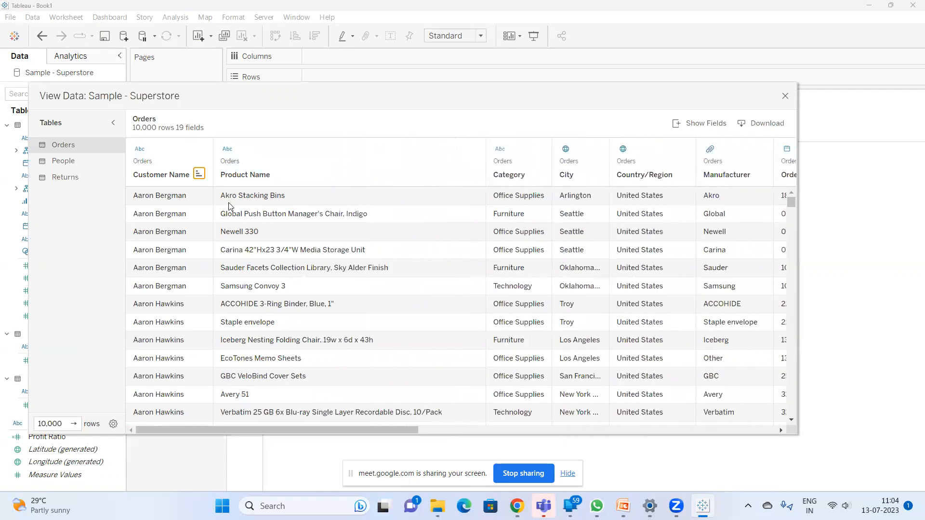
Move the Profit column ahead of Customer Name to the first position in the Orders table view.
drag(376, 430, 513, 430)
scroll(718, 372, right, 5)
scroll(783, 201, right, 2)
click(742, 170)
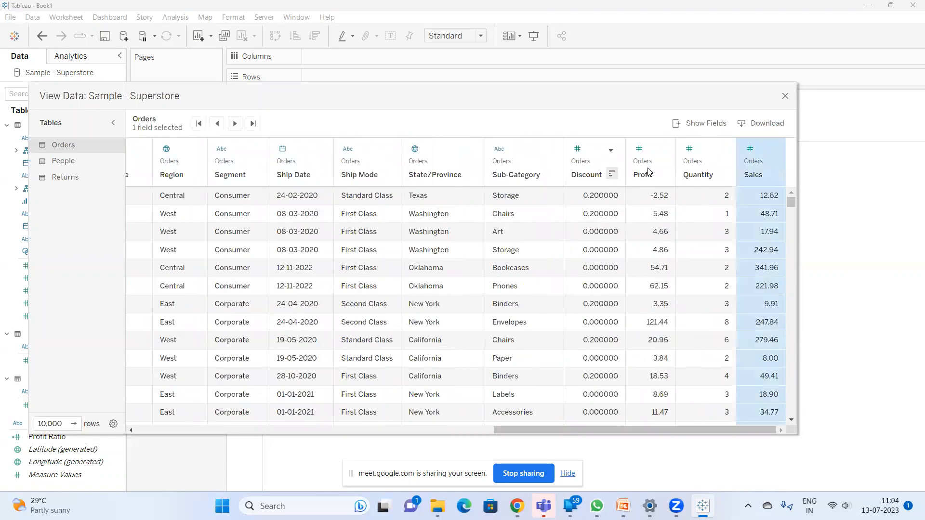
click(641, 170)
click(216, 124)
click(215, 124)
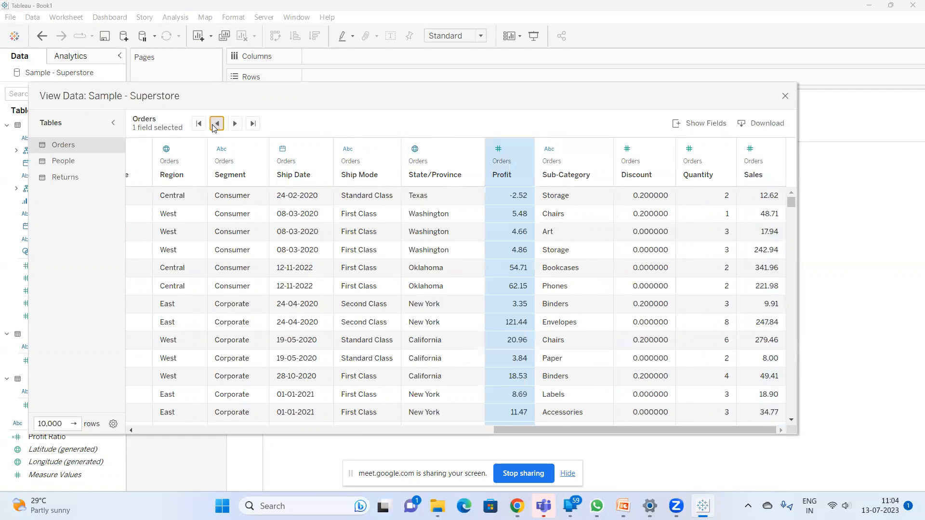
click(216, 124)
click(216, 124)
click(216, 123)
click(216, 124)
click(216, 123)
click(216, 123)
click(216, 124)
click(216, 123)
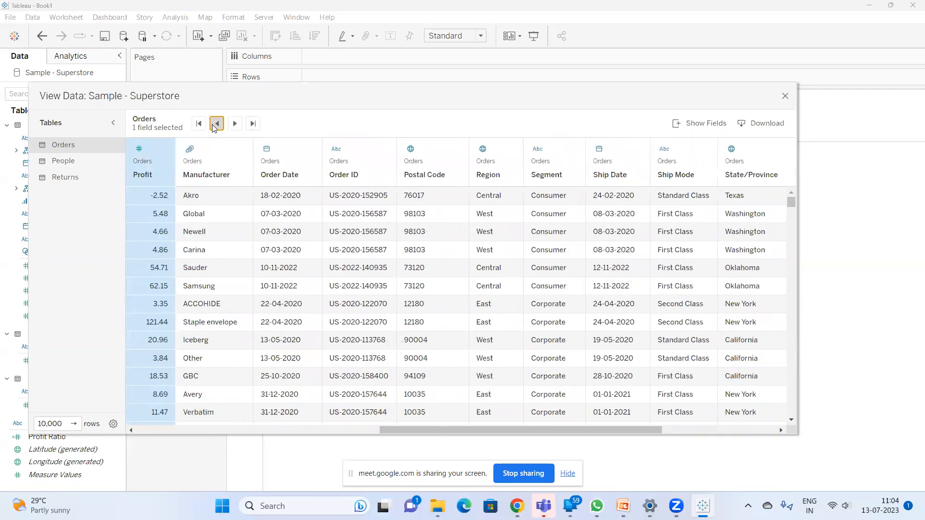
click(216, 124)
click(216, 124)
click(215, 124)
click(216, 124)
click(215, 126)
click(215, 127)
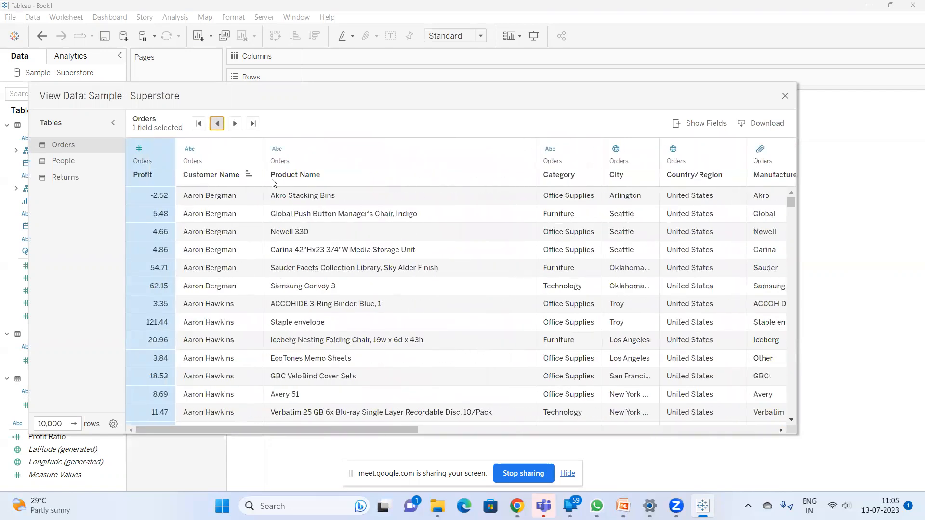
Move the Sales column ahead of Profit to the first position in the Orders table view.
click(320, 168)
click(225, 171)
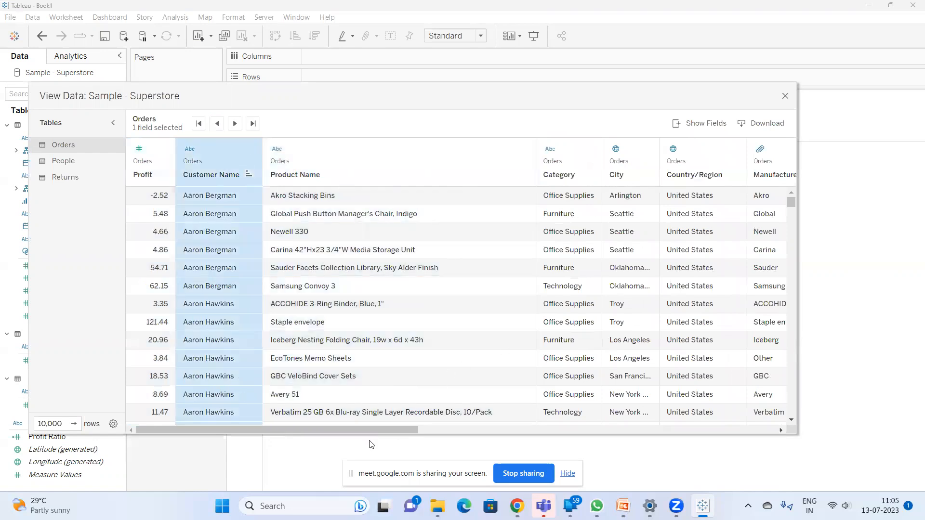
drag(371, 429, 840, 199)
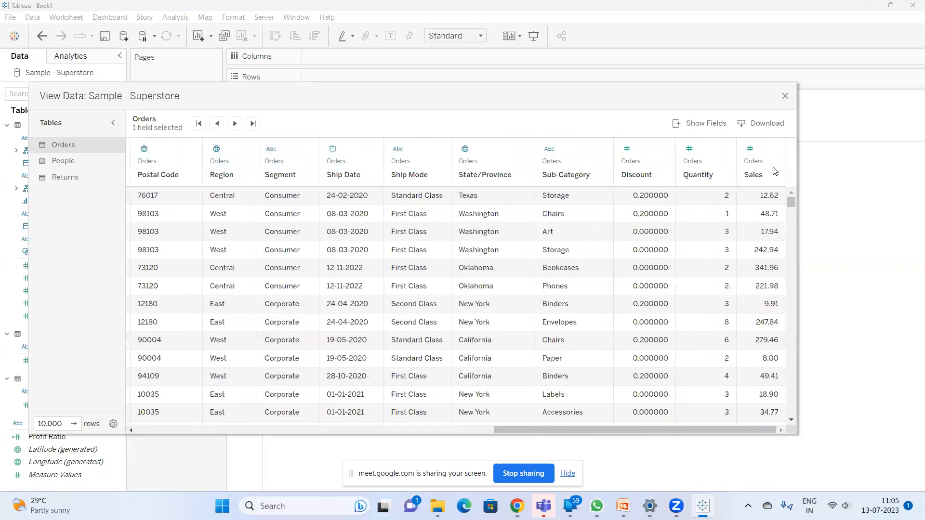
click(750, 166)
click(216, 124)
click(215, 124)
click(216, 124)
click(216, 124)
click(216, 124)
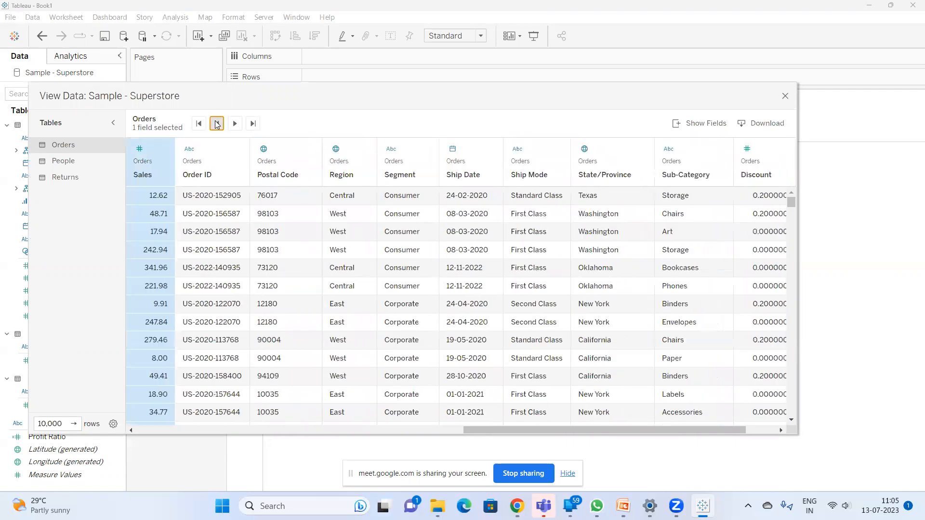
click(216, 124)
click(216, 124)
click(215, 123)
click(215, 124)
click(216, 124)
click(215, 124)
click(216, 123)
click(216, 124)
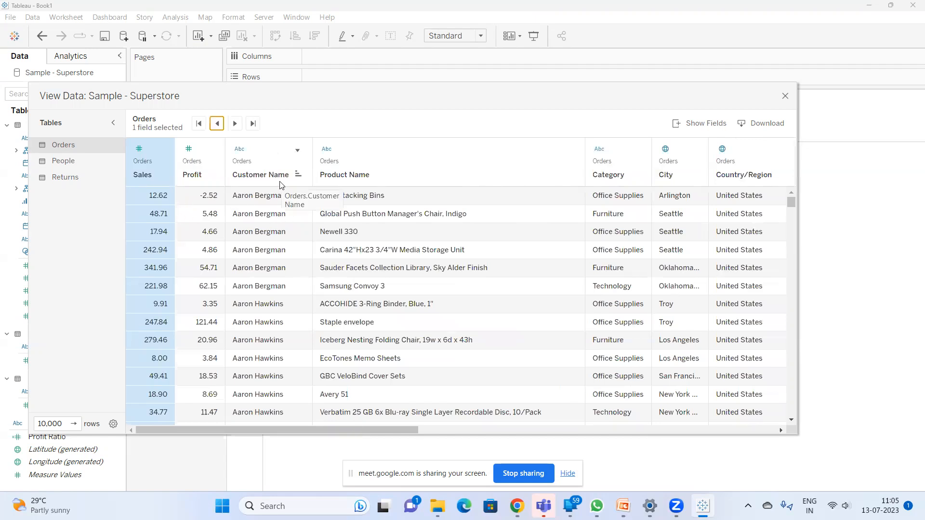
Examine the product names with their sales and profit values in the first Orders rows.
drag(378, 197, 380, 340)
drag(148, 203, 156, 350)
drag(198, 198, 197, 310)
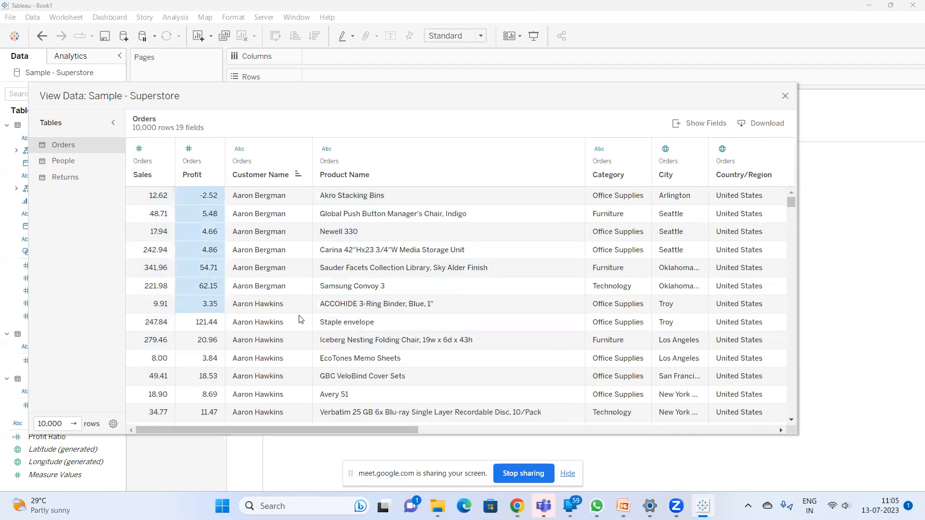
click(327, 235)
key(Right)
key(Right)
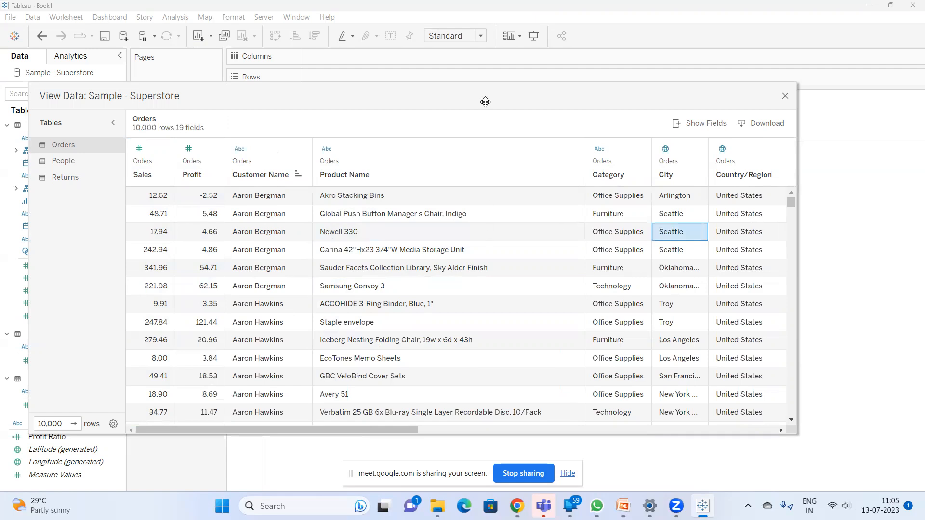
Examine the Country/Region, City, Category and Product Name fields and the repeated Order ID values in the Orders table.
drag(366, 430, 485, 430)
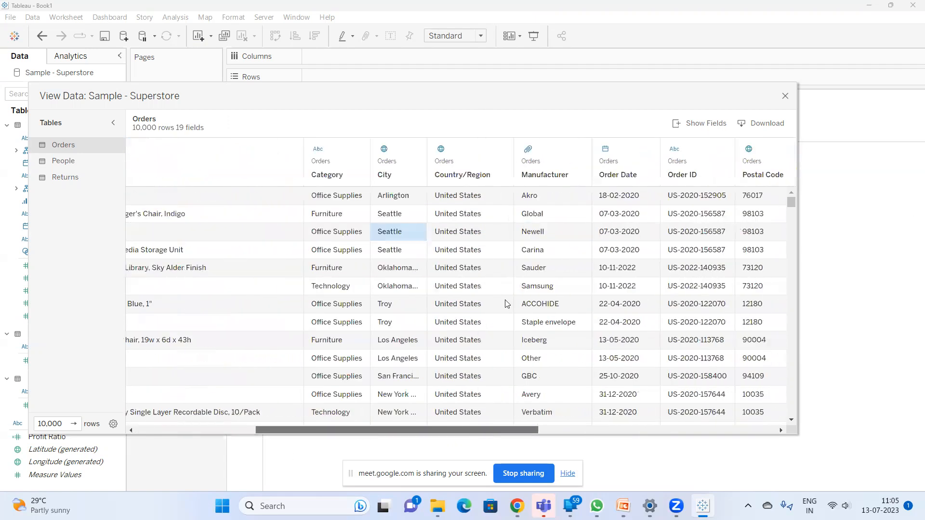
click(458, 183)
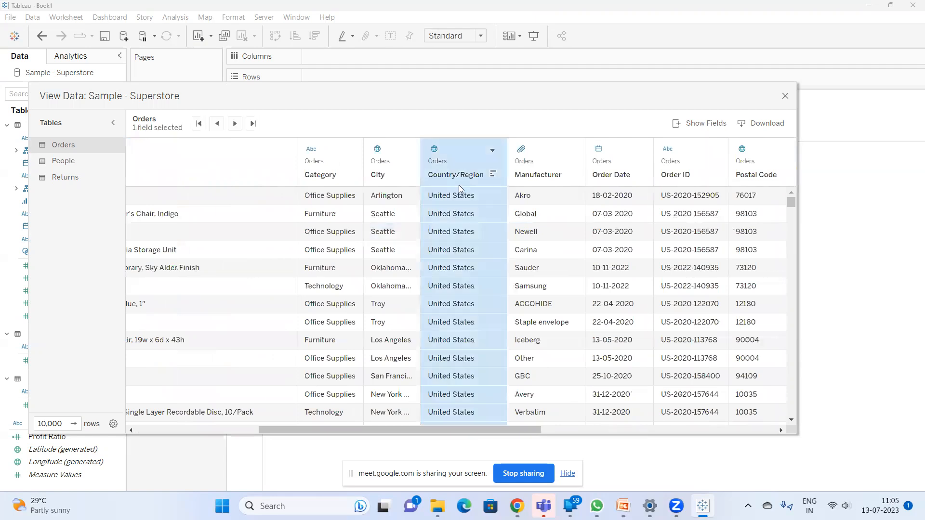
click(396, 185)
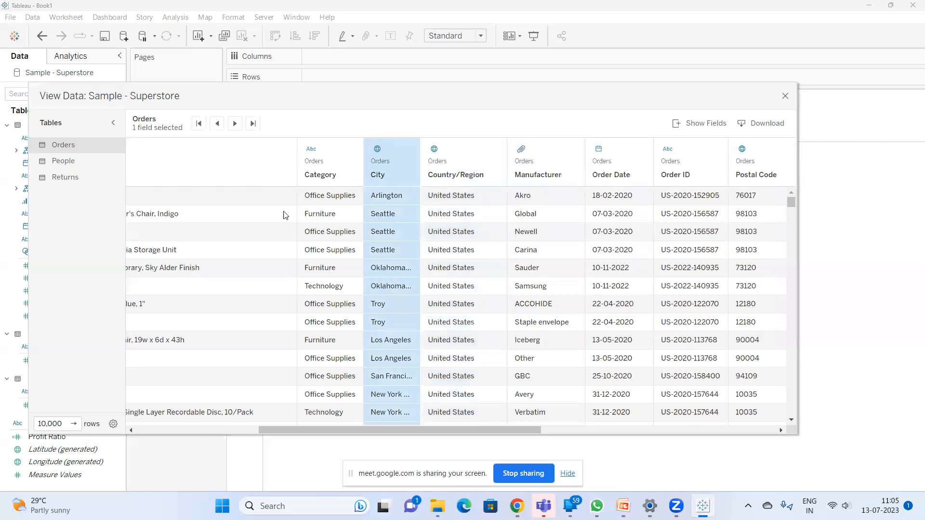
click(328, 182)
click(227, 201)
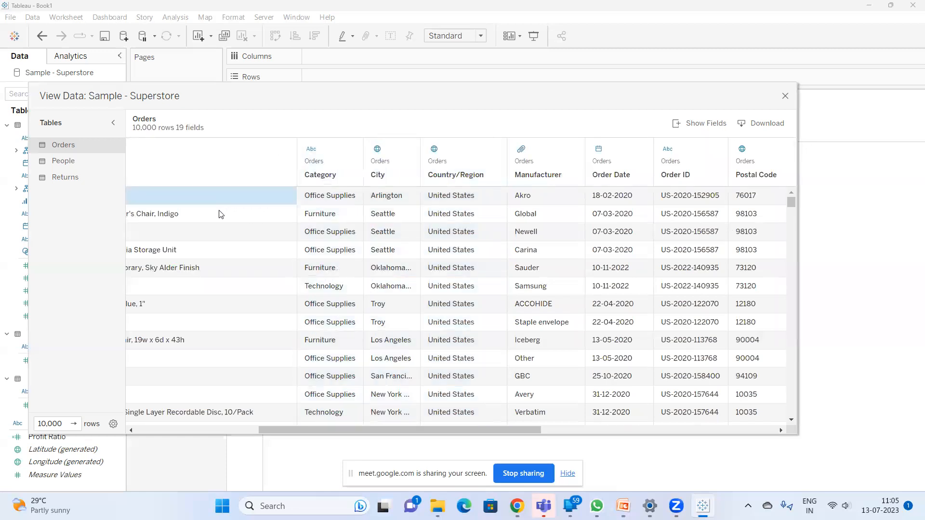
drag(334, 430, 293, 432)
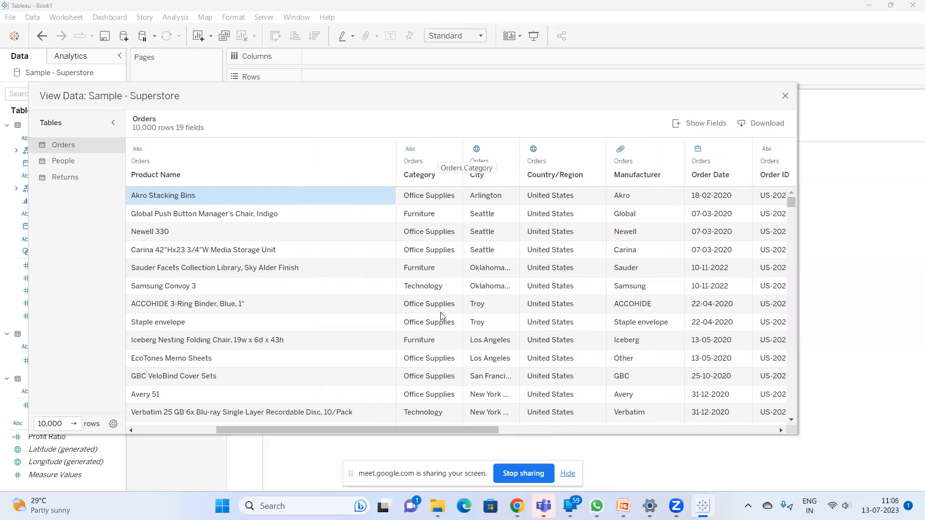
drag(446, 427, 536, 424)
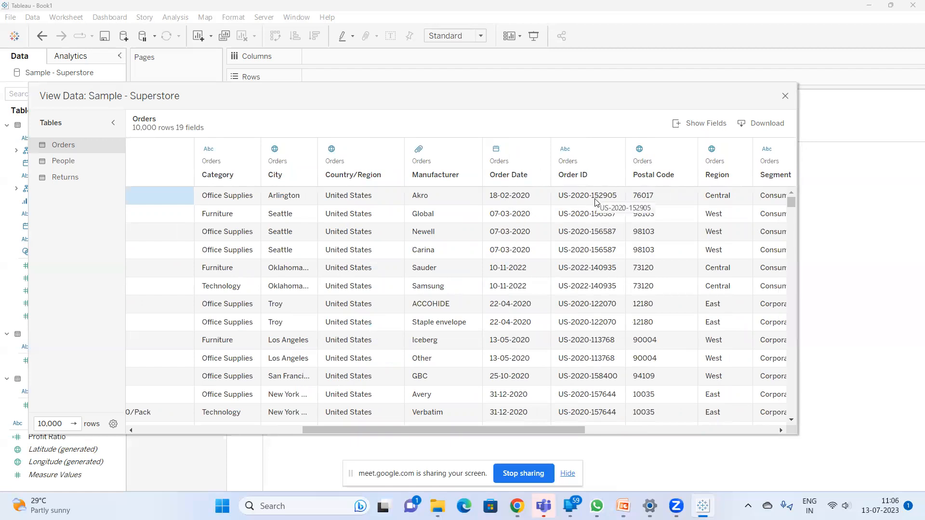
drag(505, 433, 550, 432)
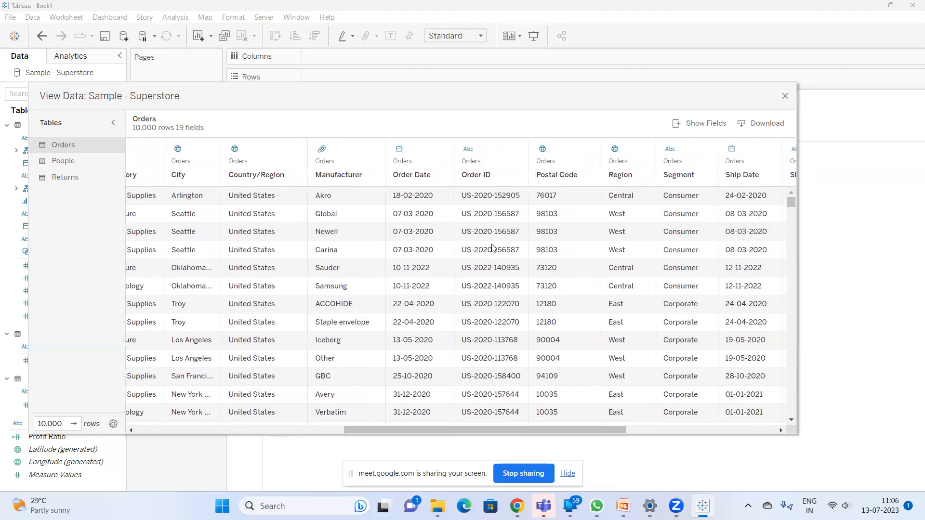
drag(499, 219, 486, 272)
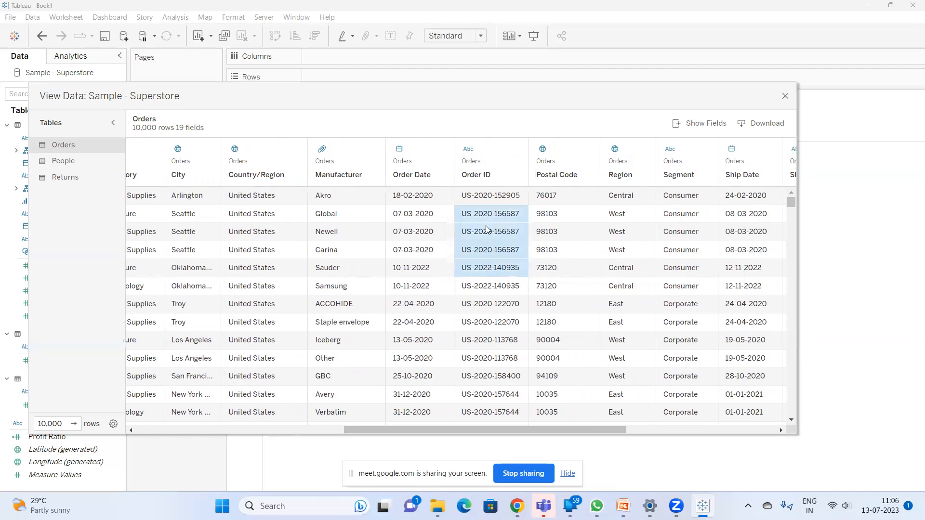
drag(486, 214, 477, 252)
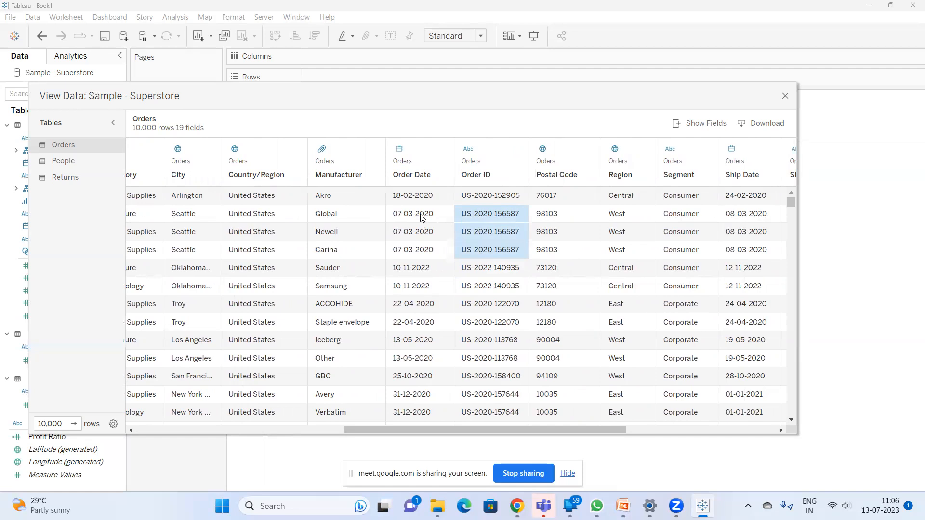
drag(481, 428, 263, 431)
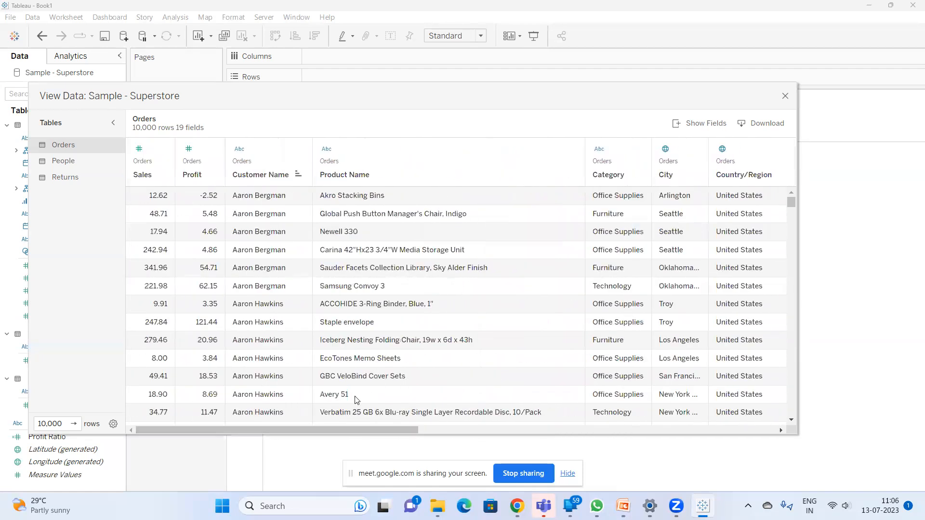
Switch to Google Meet, admit the waiting participant, and return to the Orders data in Tableau.
drag(344, 430, 514, 435)
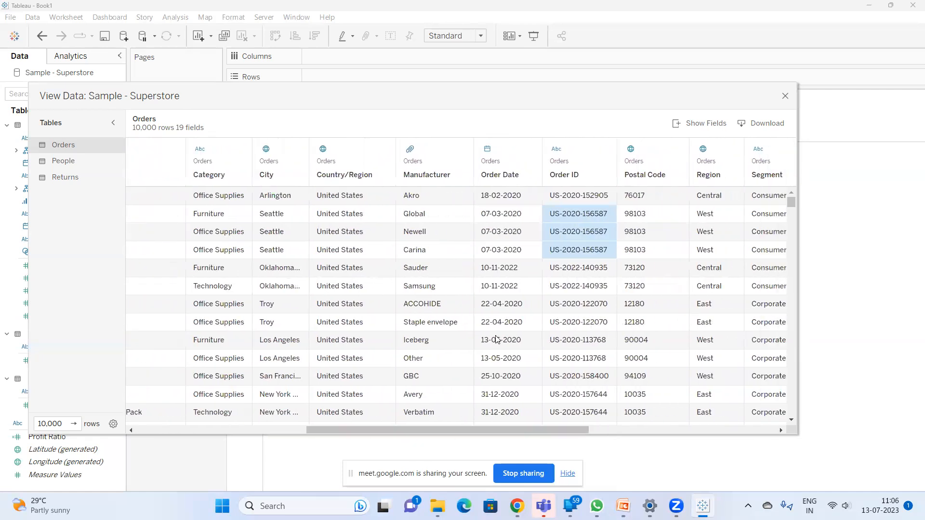
mouse_move(517, 505)
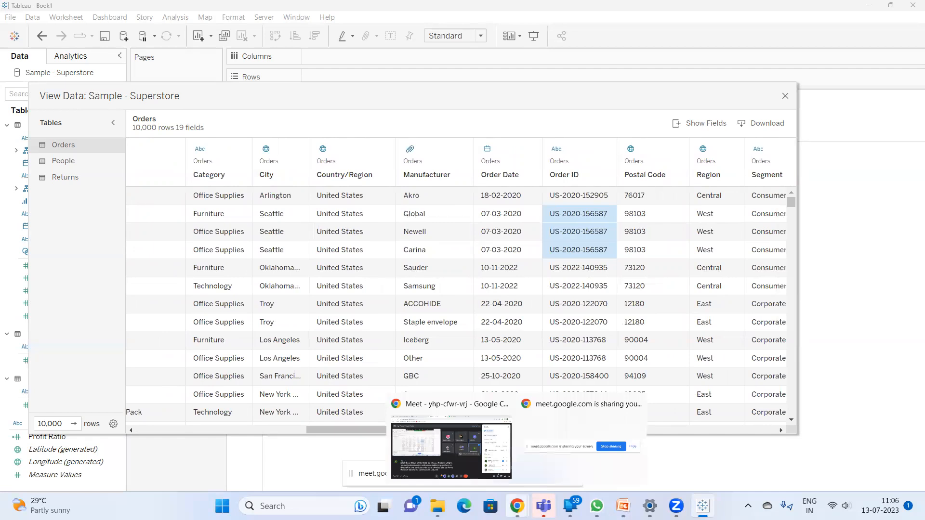
click(475, 464)
click(793, 271)
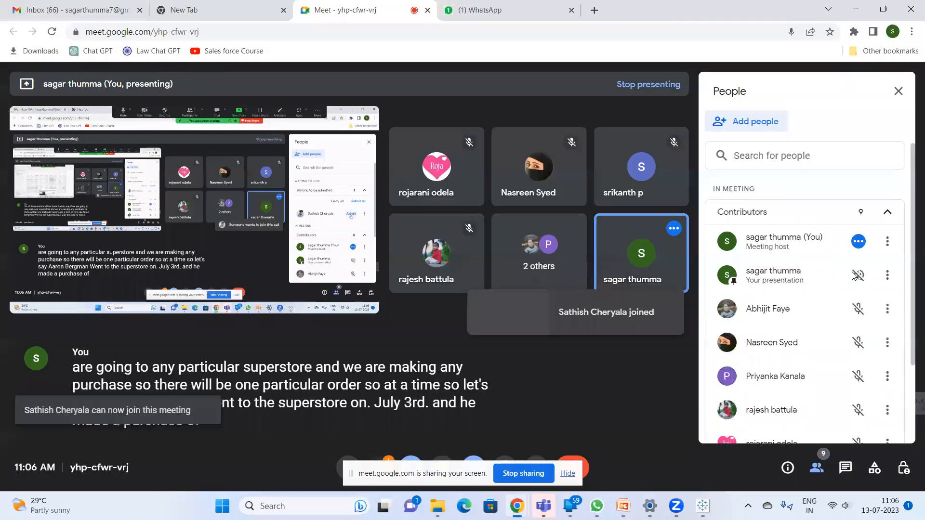
key(alt+Tab)
Examine the Orders fields from Product Name and Category through Order ID, Segment, Ship Mode and Sub-Category.
drag(444, 432, 296, 435)
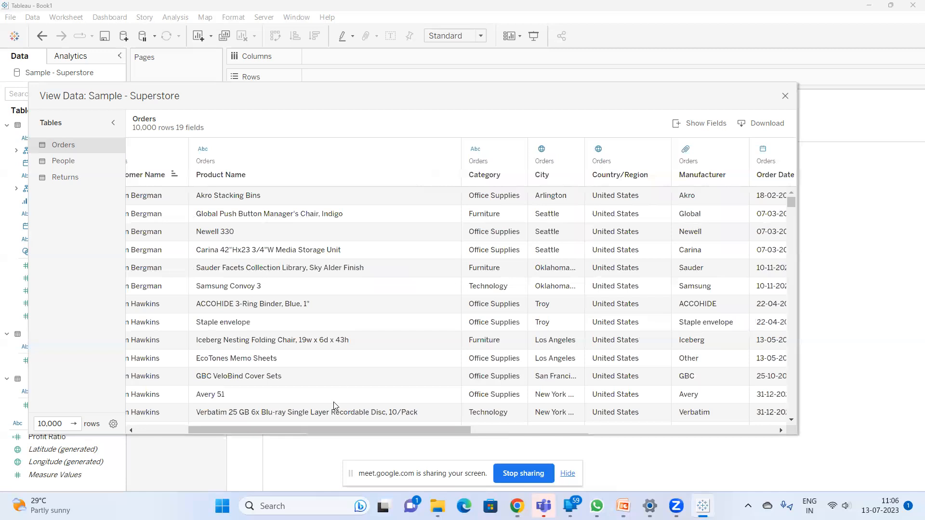
drag(323, 429, 410, 427)
scroll(501, 253, right, 1)
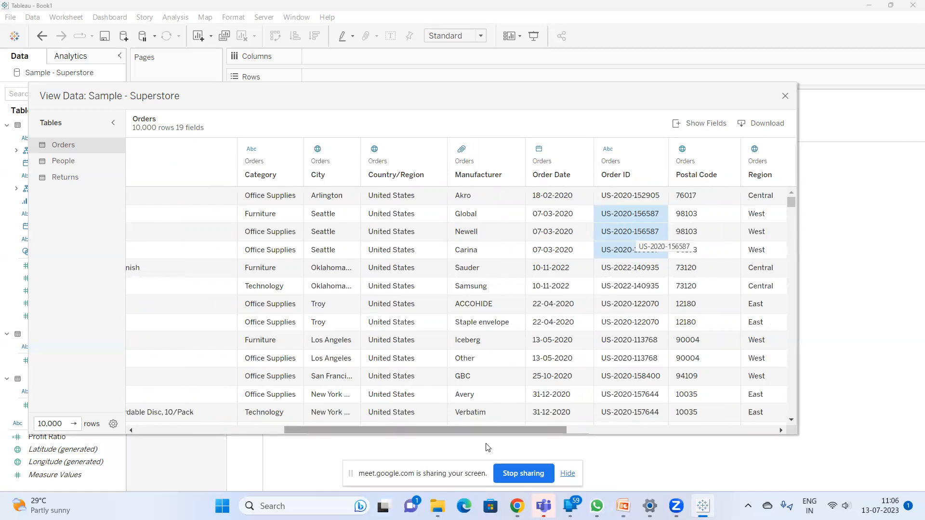
drag(488, 430, 665, 420)
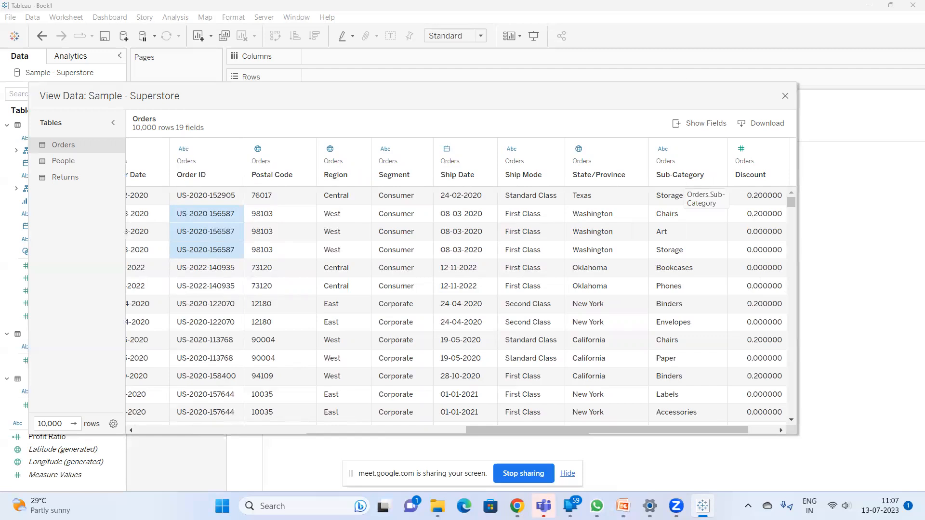
Switch to Google Meet to admit another waiting participant, and return to Tableau.
mouse_move(517, 506)
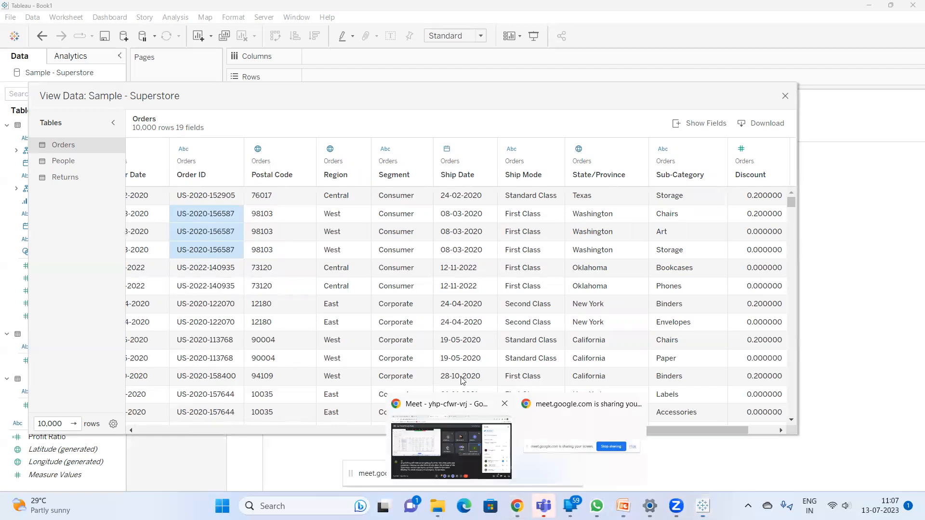
click(465, 438)
click(851, 270)
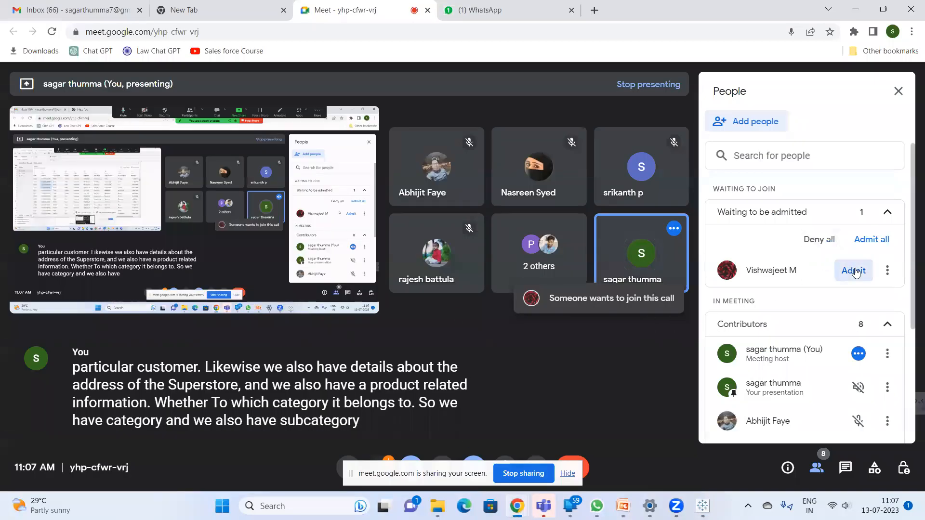
key(alt+Tab)
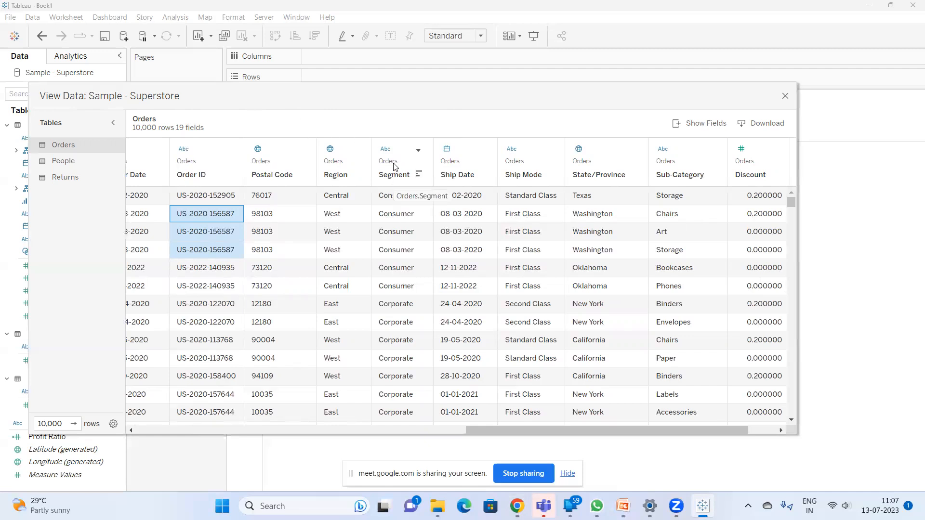
Examine the Discount and Quantity fields of the Orders table and close the data view.
drag(683, 429, 736, 429)
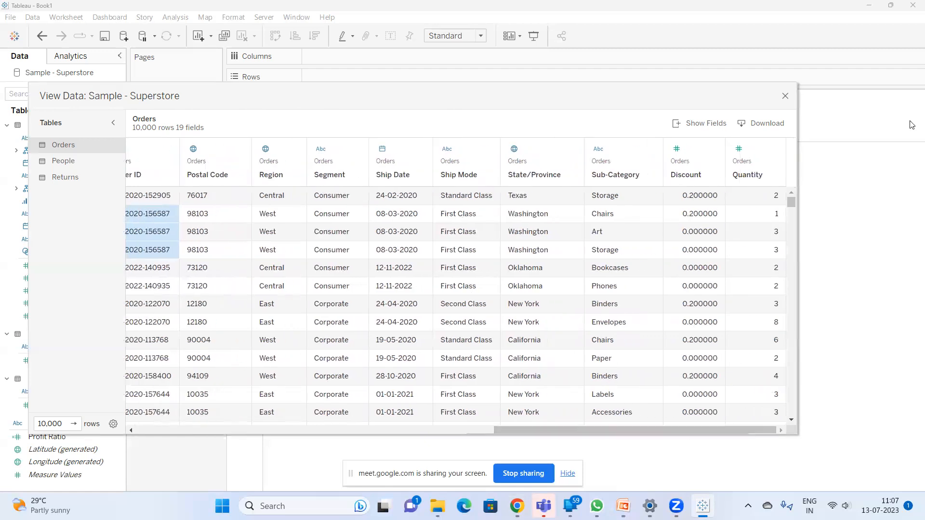
click(785, 96)
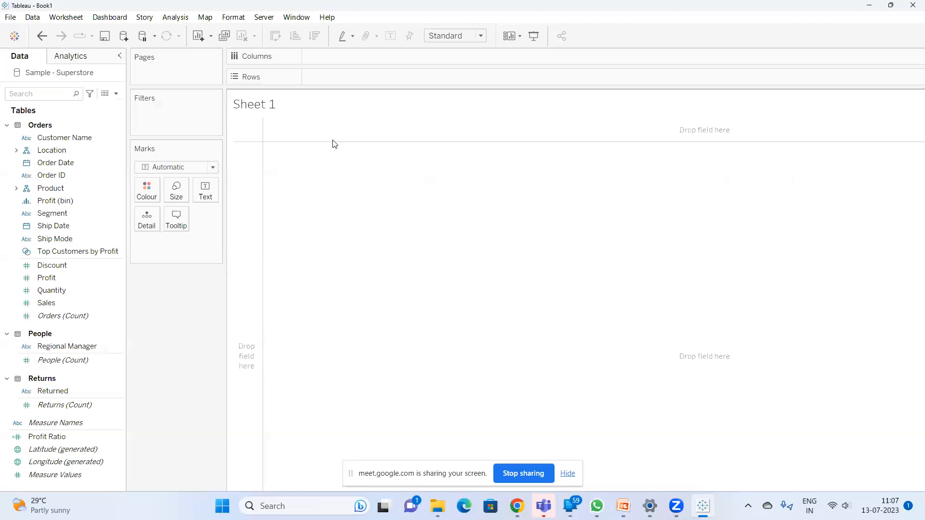
Admit the next person waiting in the Google Meet call and go back to the empty Tableau worksheet.
mouse_move(517, 506)
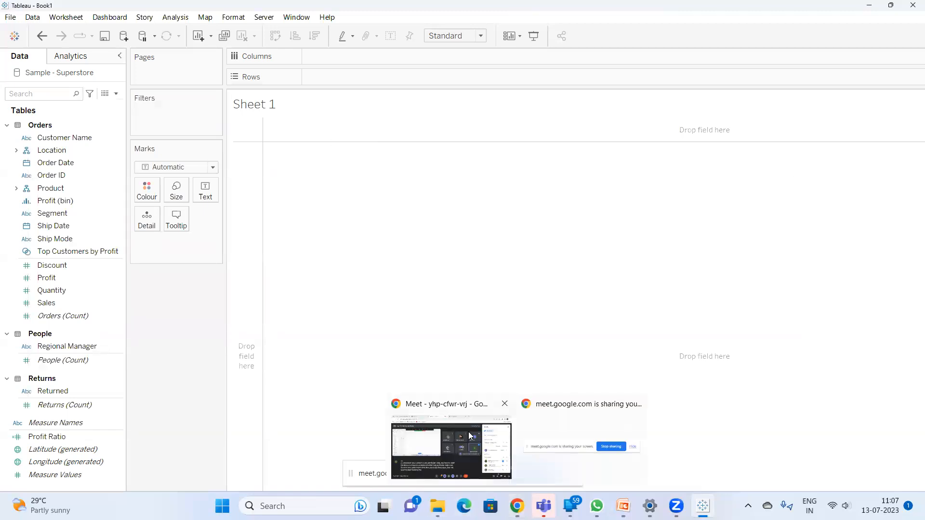
click(492, 424)
click(862, 264)
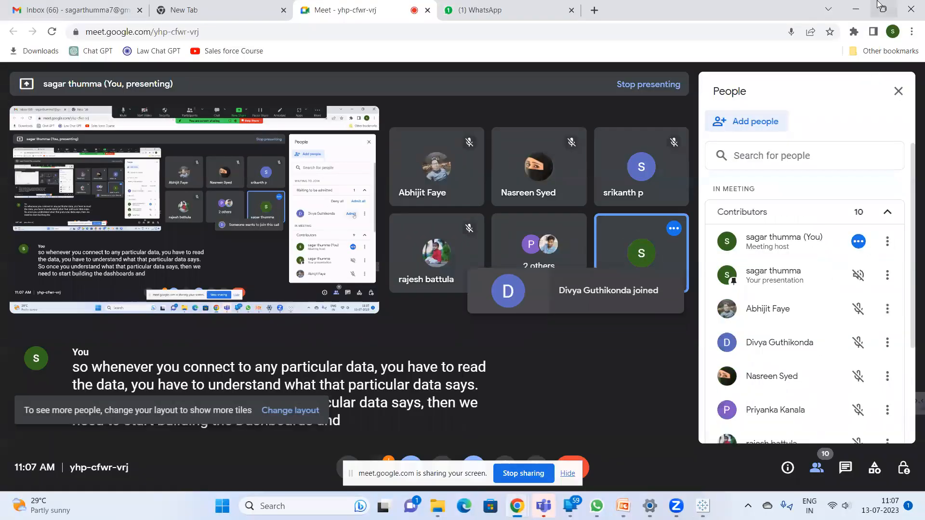
click(883, 9)
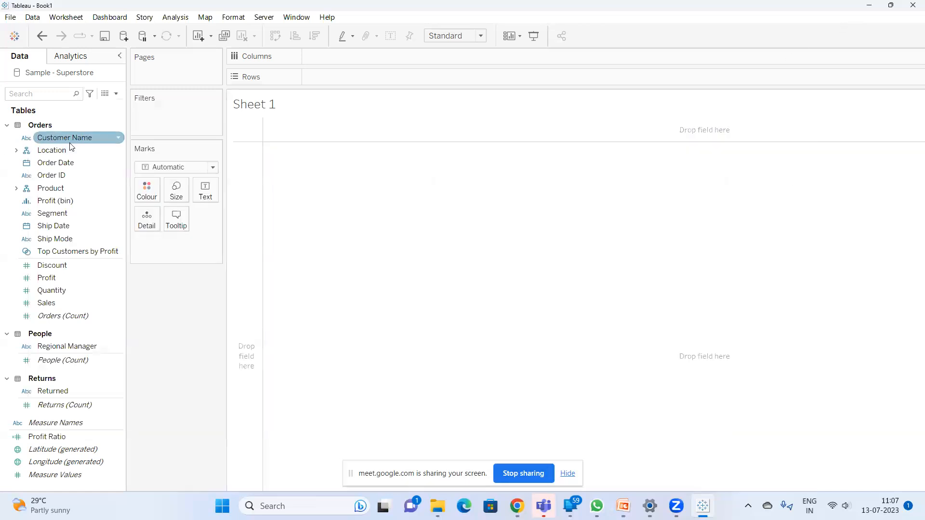
Open the underlying Orders data and highlight the Customer Name values in the visible rows to examine repeats.
click(105, 97)
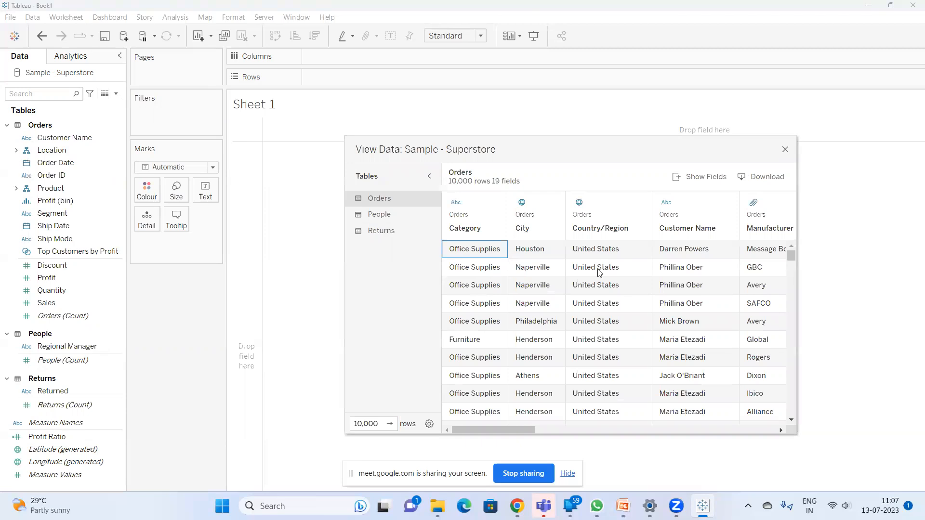
drag(701, 249, 701, 268)
drag(700, 312, 711, 412)
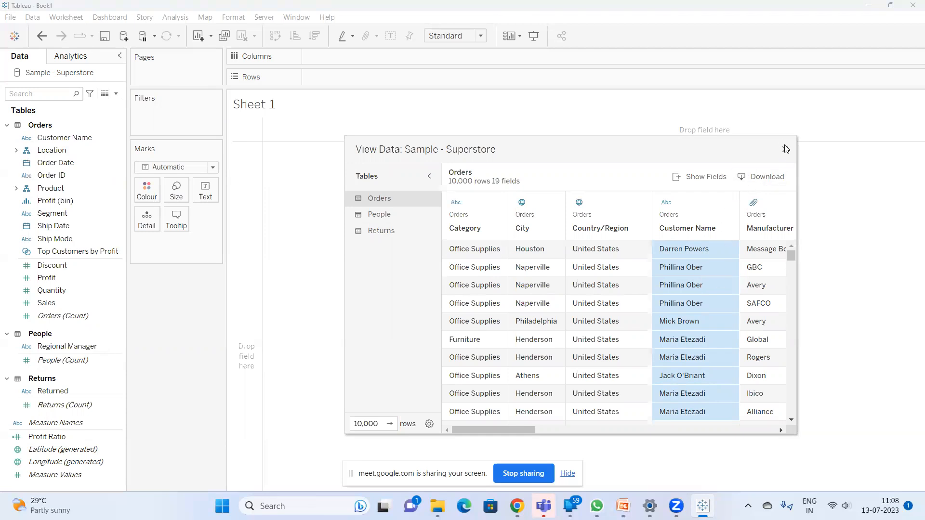
Let the newly waiting participant into the Google Meet call and minimize the browser to return to Tableau.
click(497, 428)
click(855, 272)
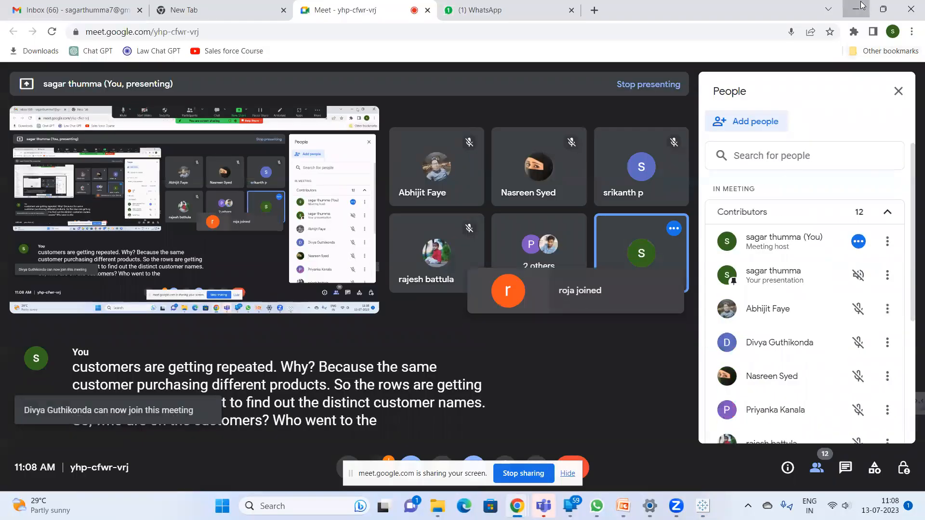
click(861, 6)
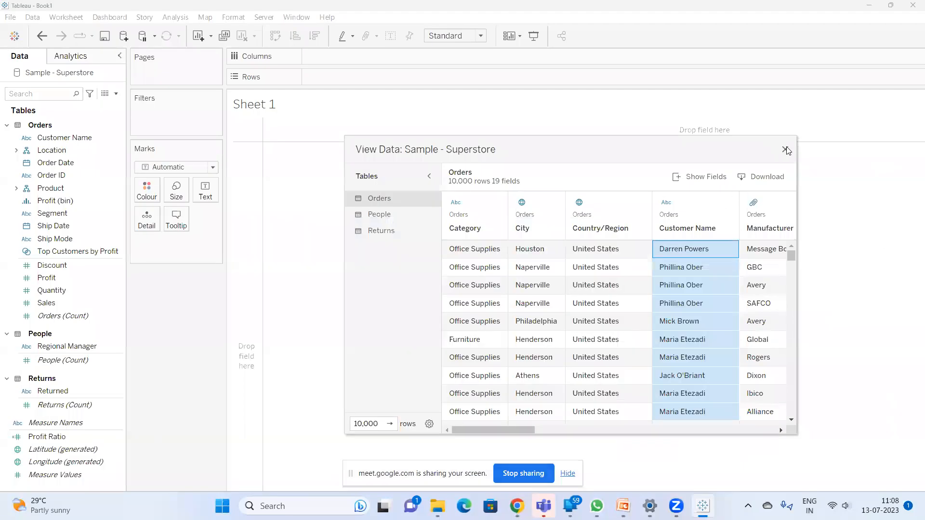
Close the Orders data view and place Customer Name on Rows in Sheet 1.
click(786, 151)
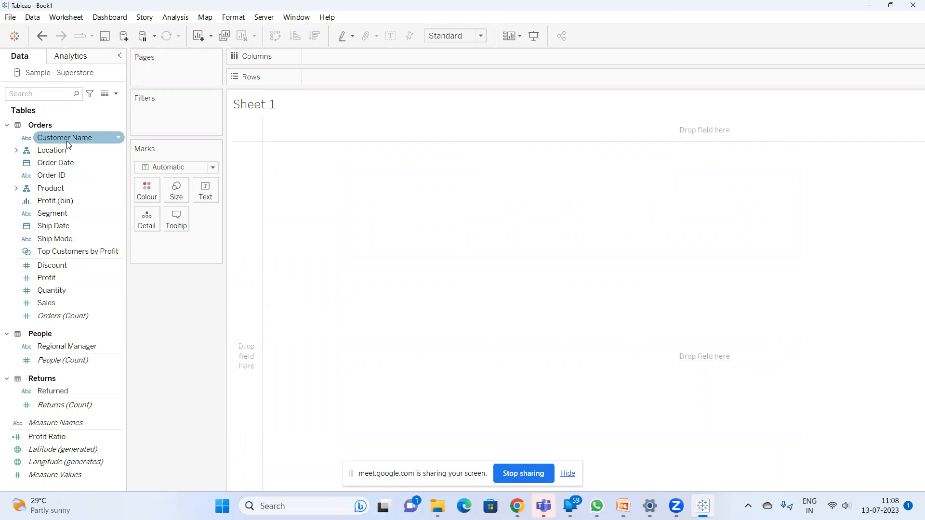
drag(68, 141, 329, 82)
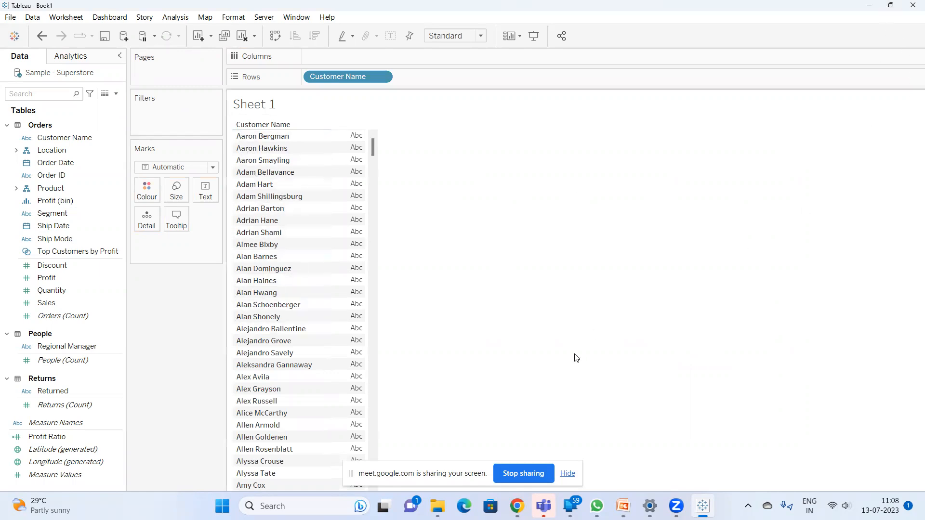
Hide the screen-sharing notice and refit the worksheet window to the full screen.
click(568, 473)
scroll(626, 202, down, 5)
click(891, 7)
click(776, 47)
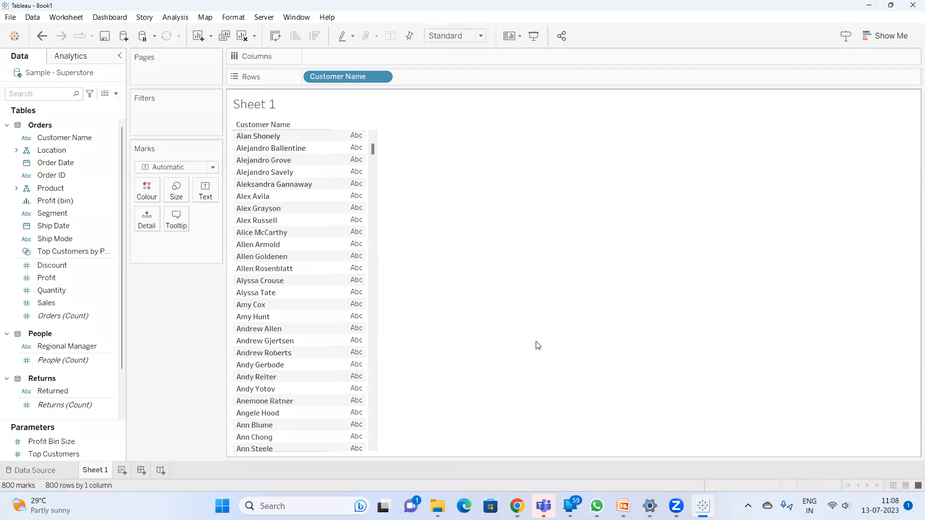
Open Notepad and write the note "800 customer".
key(super)
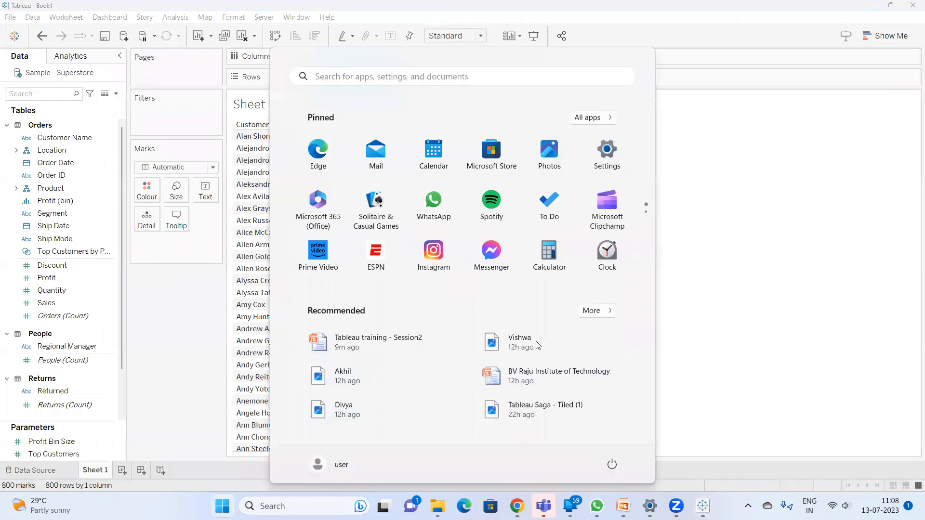
text(notepad)
key(Return)
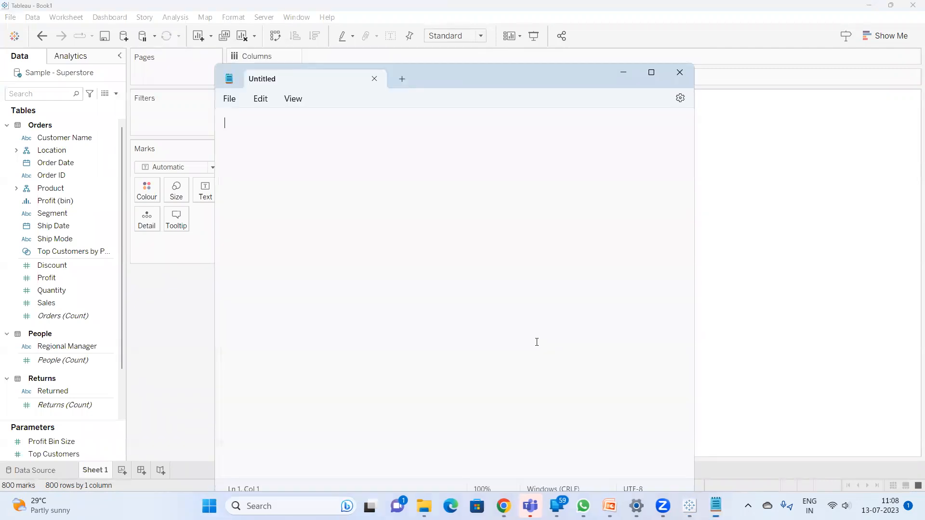
text(800 customer)
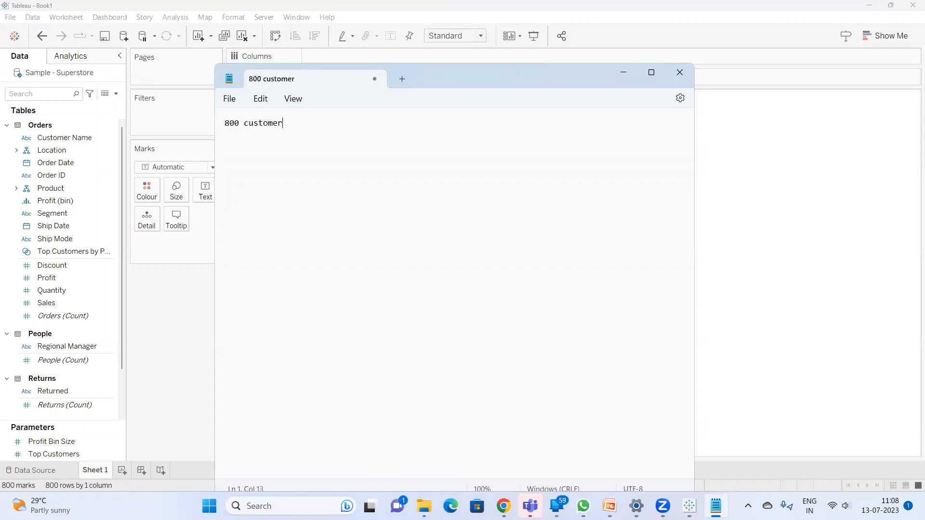
Return to Tableau, review the underlying Orders rows, and close the data view.
click(190, 347)
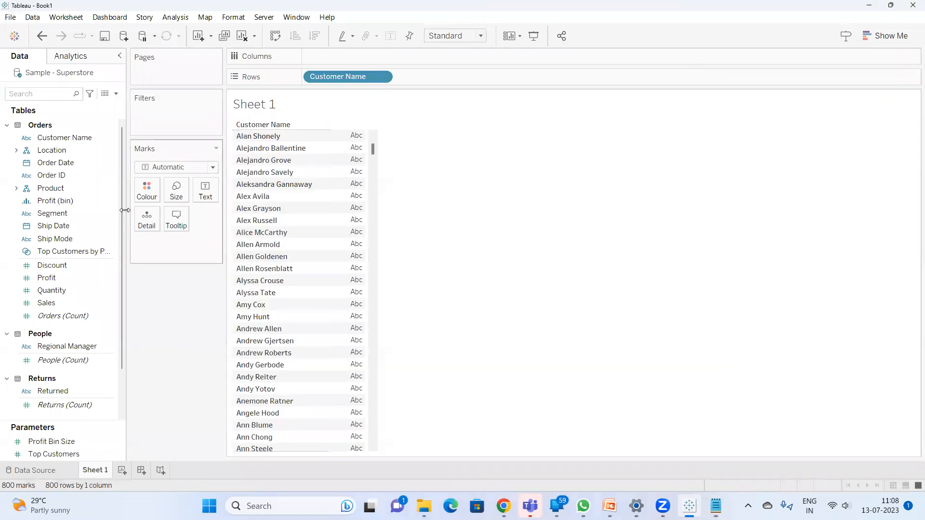
click(105, 93)
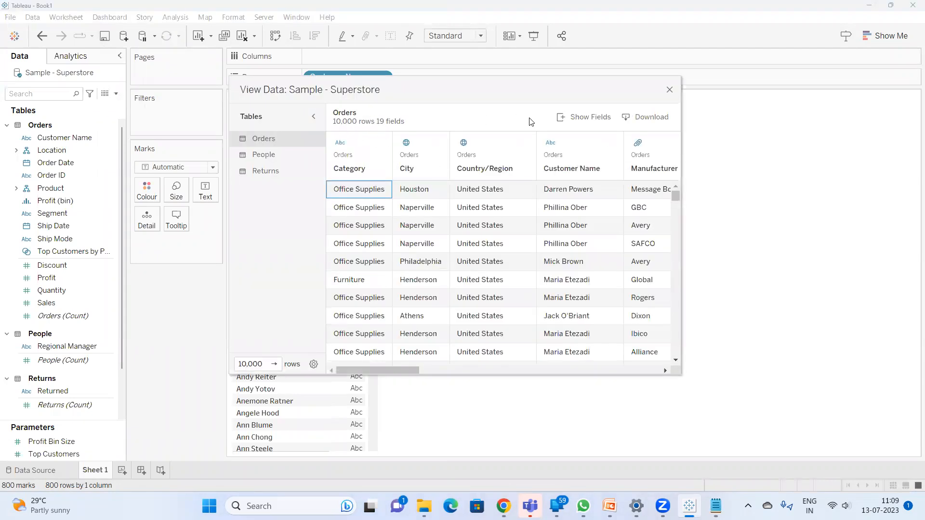
click(669, 90)
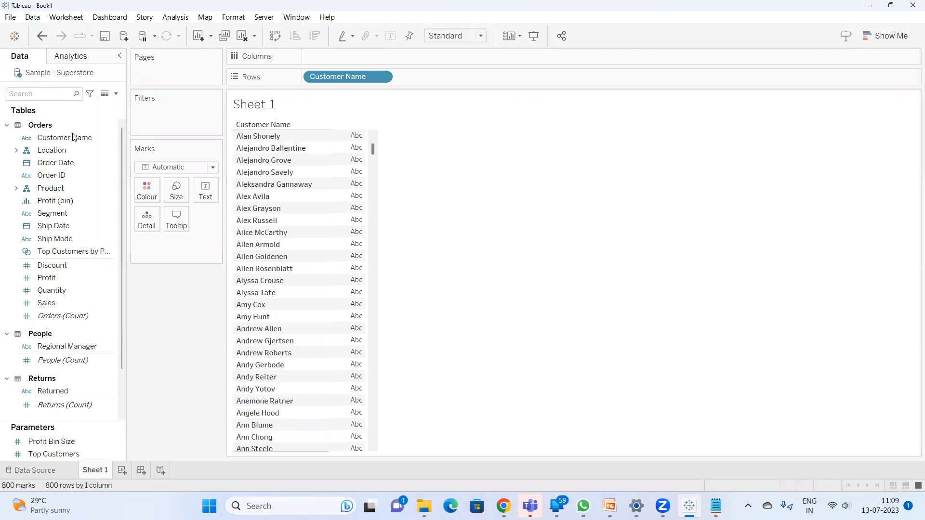
Convert Customer Name on Rows to a Count (Distinct) measure and make it discrete.
drag(66, 138, 358, 76)
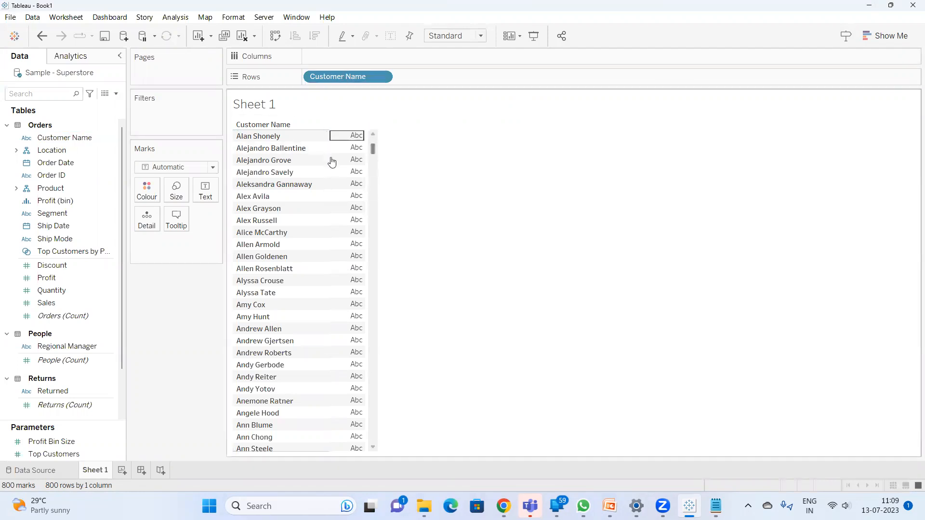
right_click(342, 76)
mouse_move(391, 222)
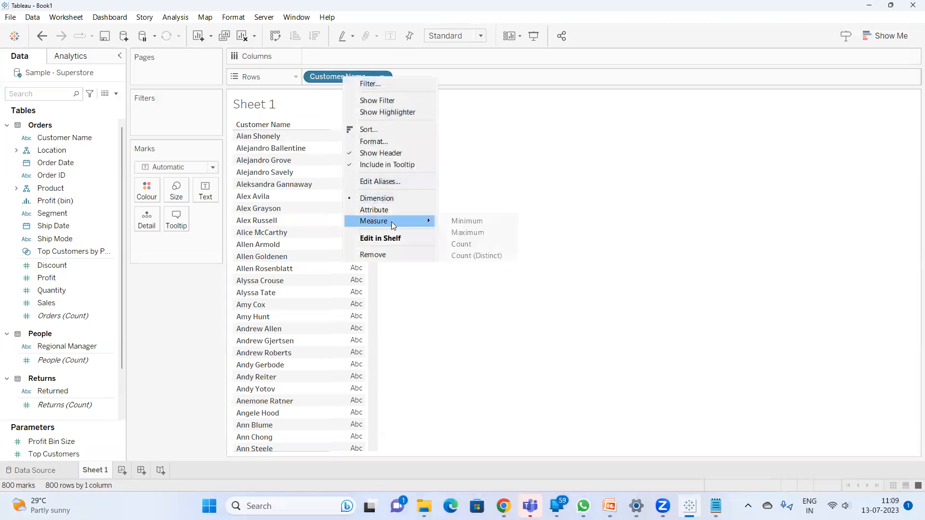
click(472, 254)
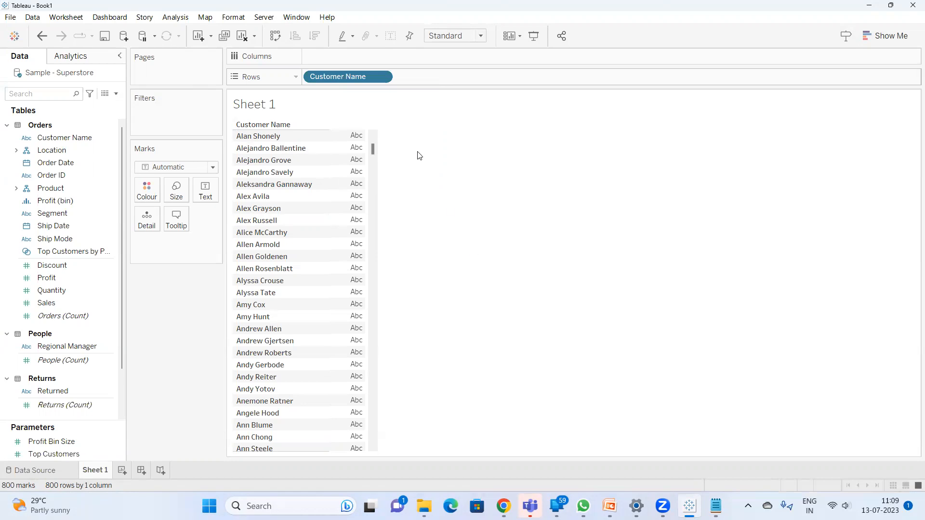
right_click(367, 77)
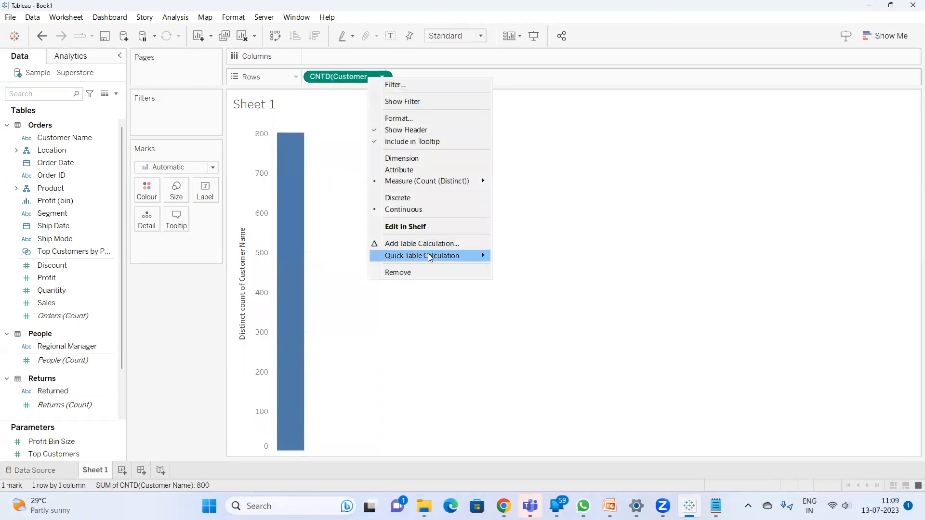
click(421, 200)
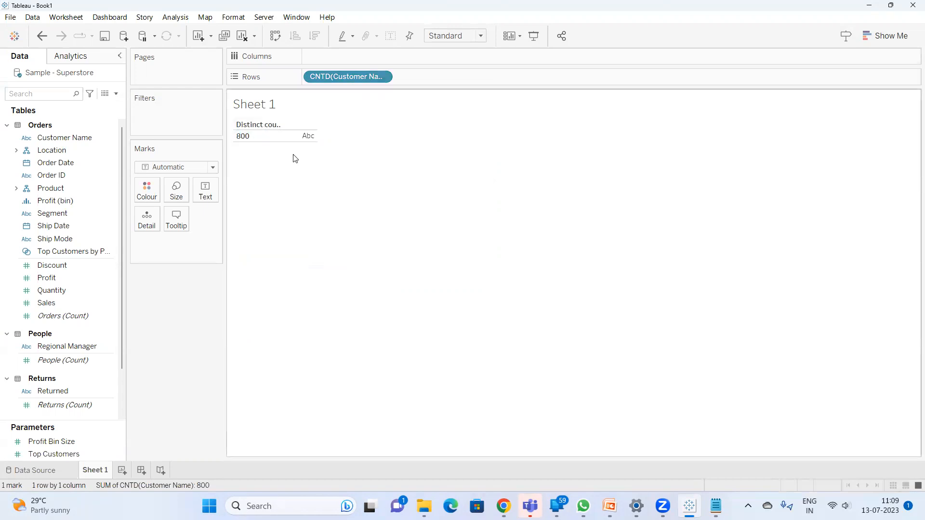
Undo the discrete and Count (Distinct) changes to Customer Name on Rows.
key(ctrl+z)
key(ctrl+z)
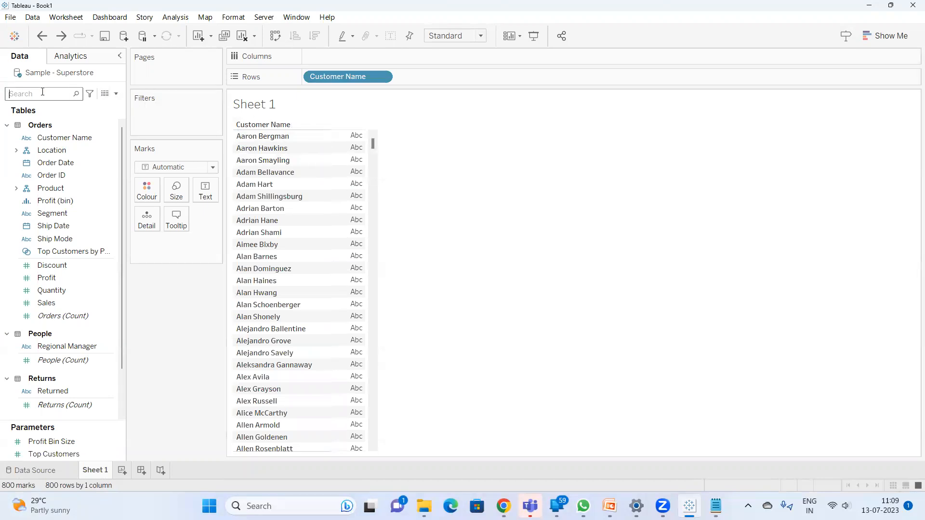
Search the data fields for "sa" and add Sales to the customer list.
text(sa)
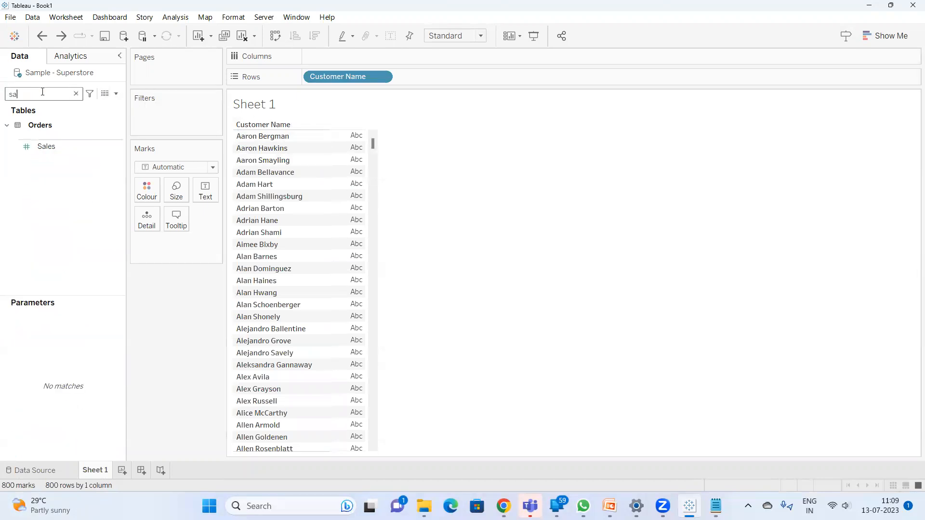
double_click(54, 146)
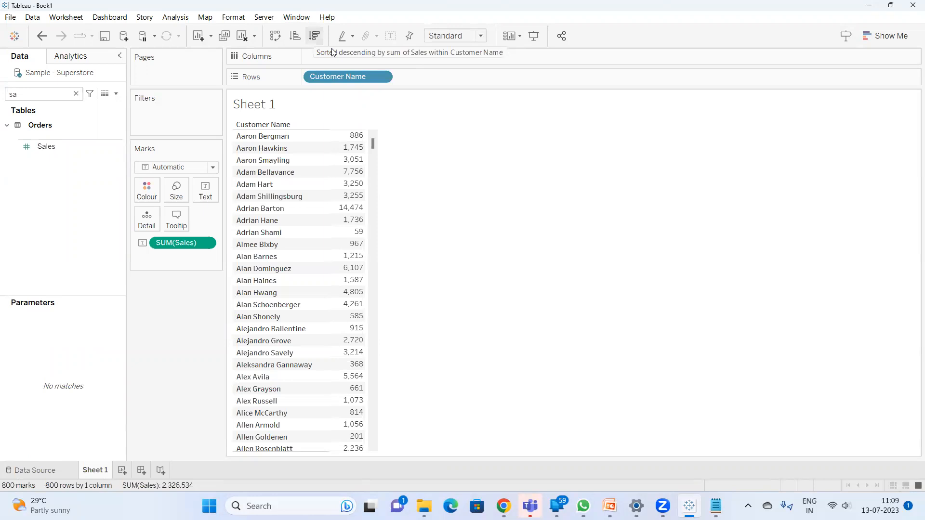
Sort the customers in descending order by Sales and look through the sorted list.
click(314, 36)
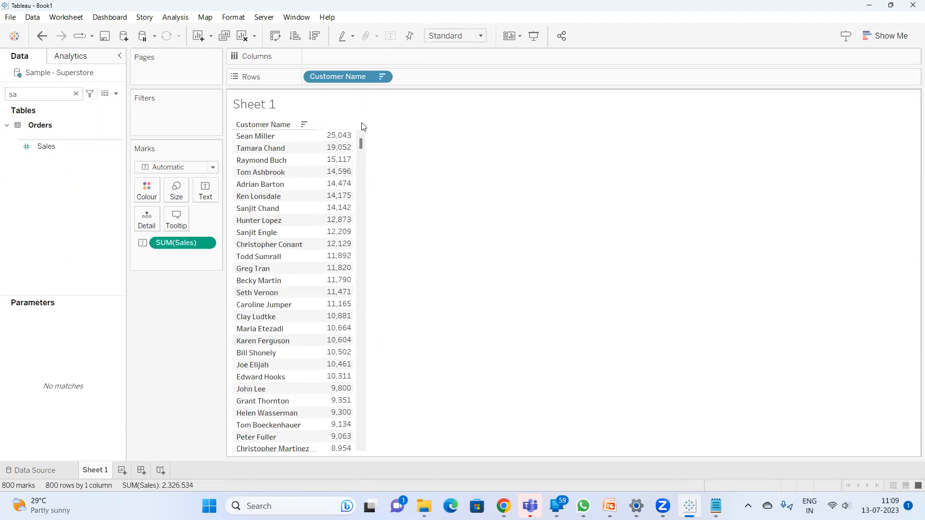
drag(362, 142, 359, 455)
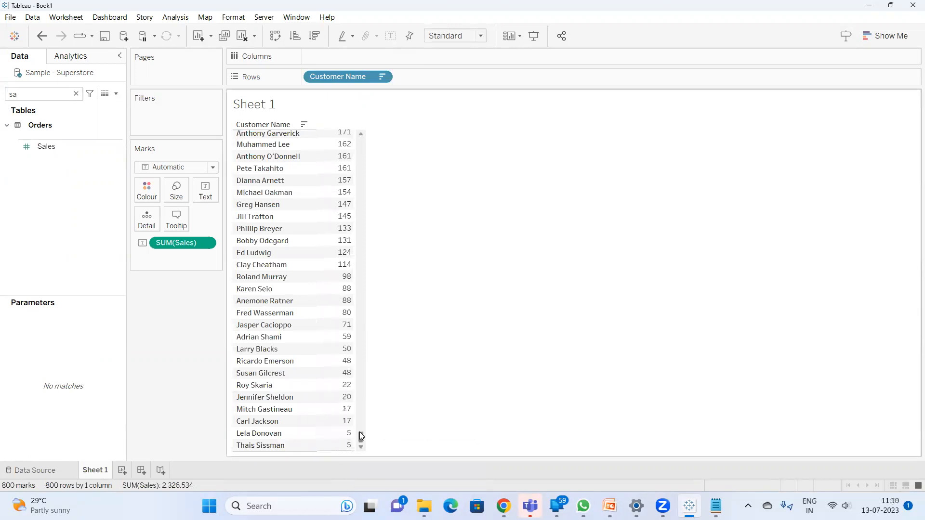
drag(360, 434, 354, 57)
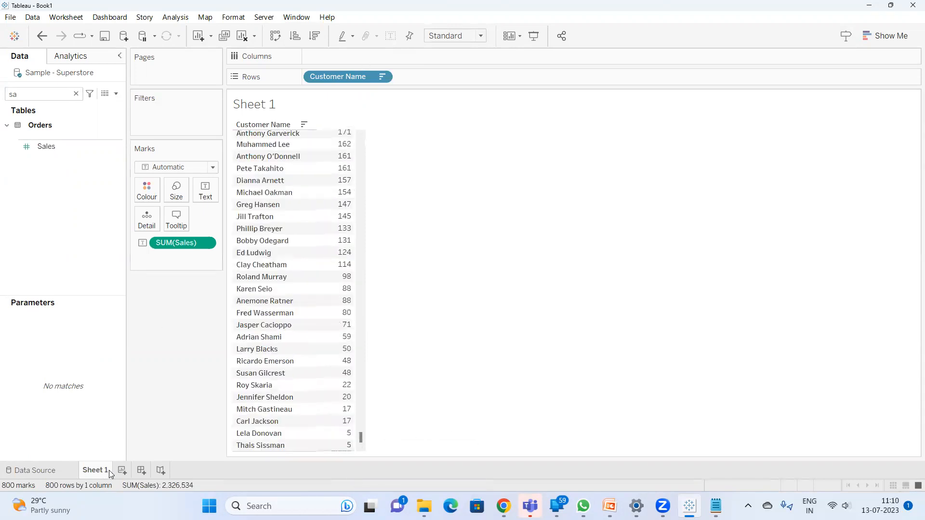
Rename the worksheet as Customer wise Sales.
text(Customer wise Sales)
key(Return)
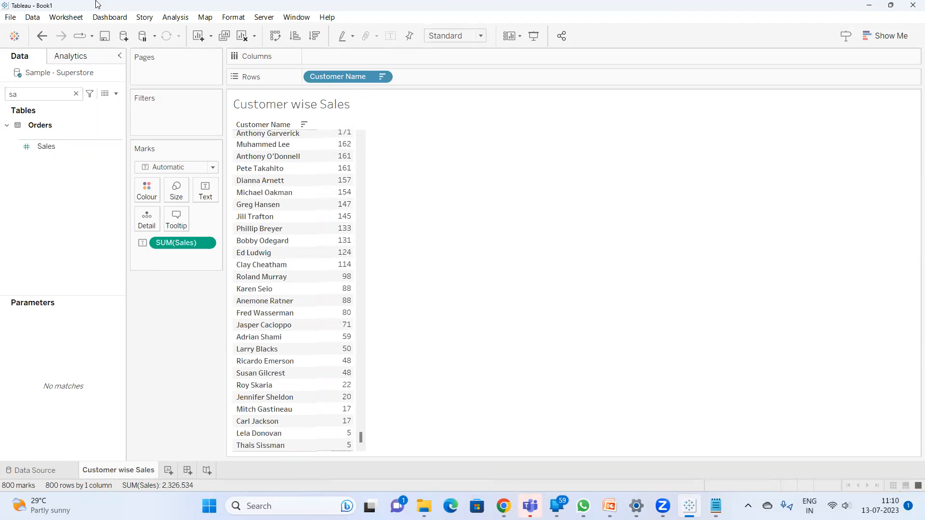
Open the Tableau start page from the worksheet.
click(15, 38)
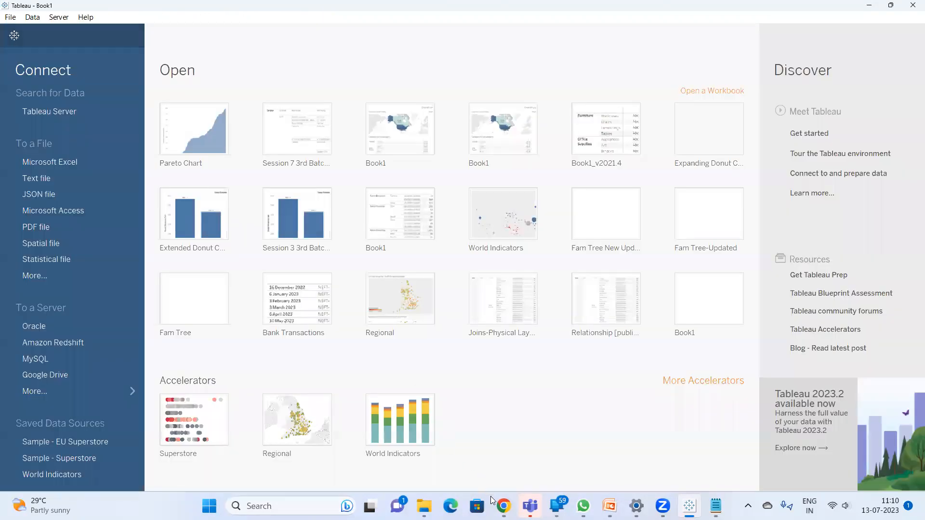
Switch to the Google Meet call, admit the waiting participant and return to Tableau.
mouse_move(501, 506)
click(442, 428)
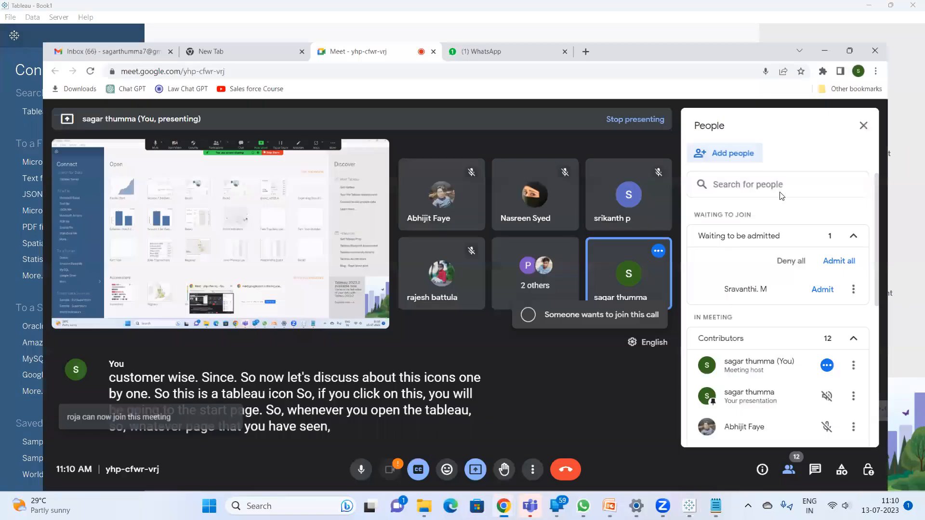
click(852, 270)
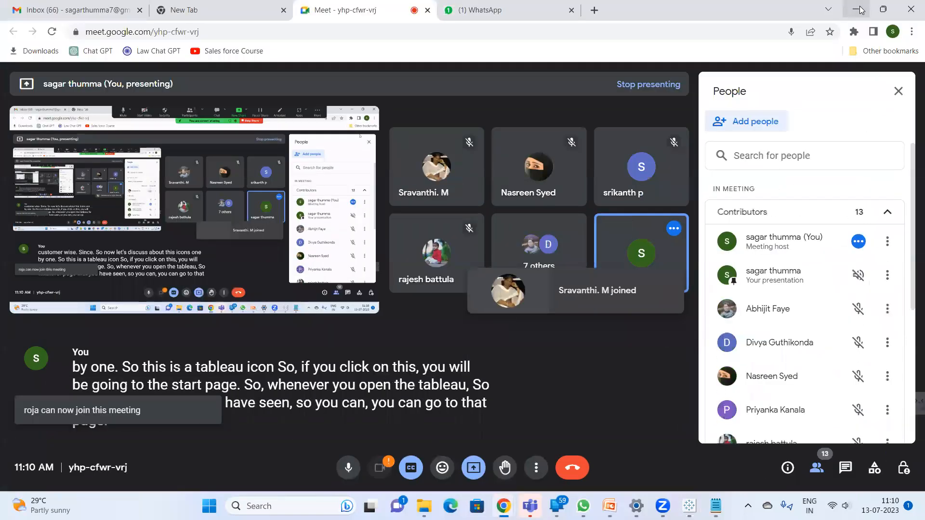
click(861, 10)
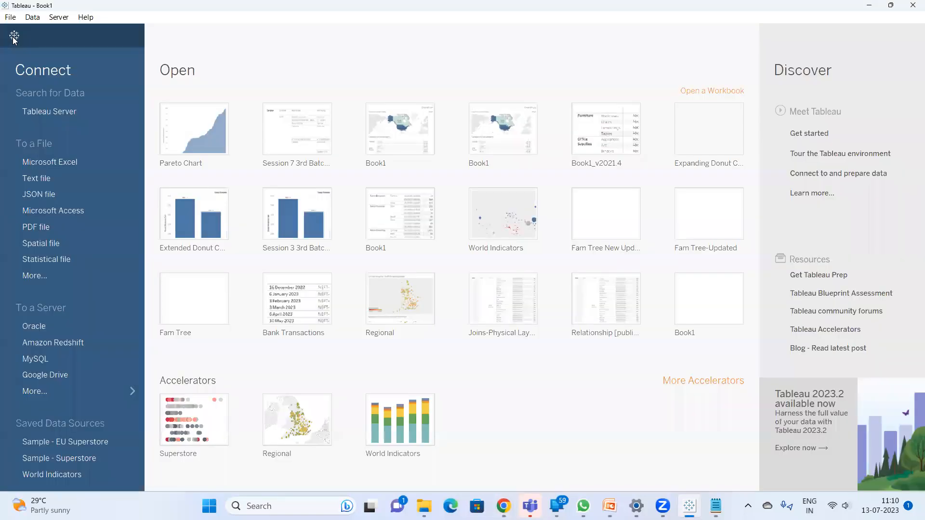
Toggle between the start page and the worksheet, ending on the worksheet.
click(14, 38)
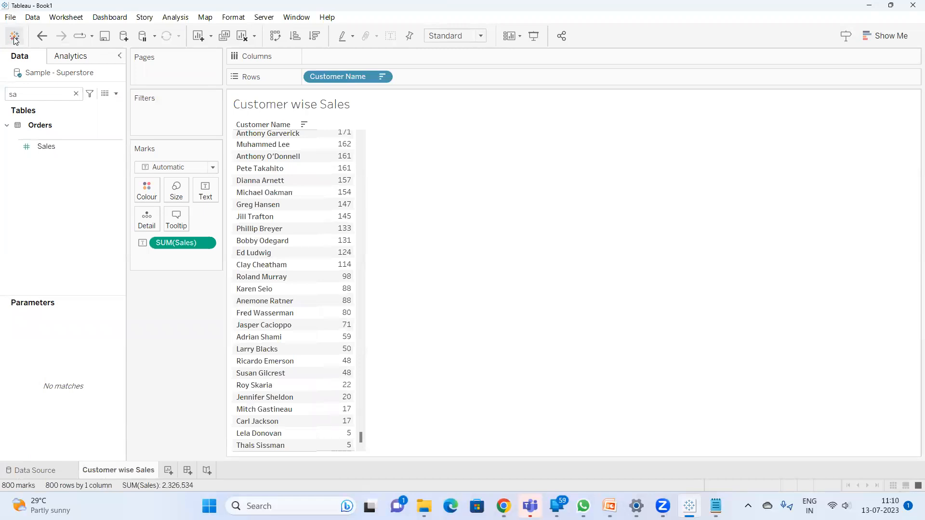
click(14, 38)
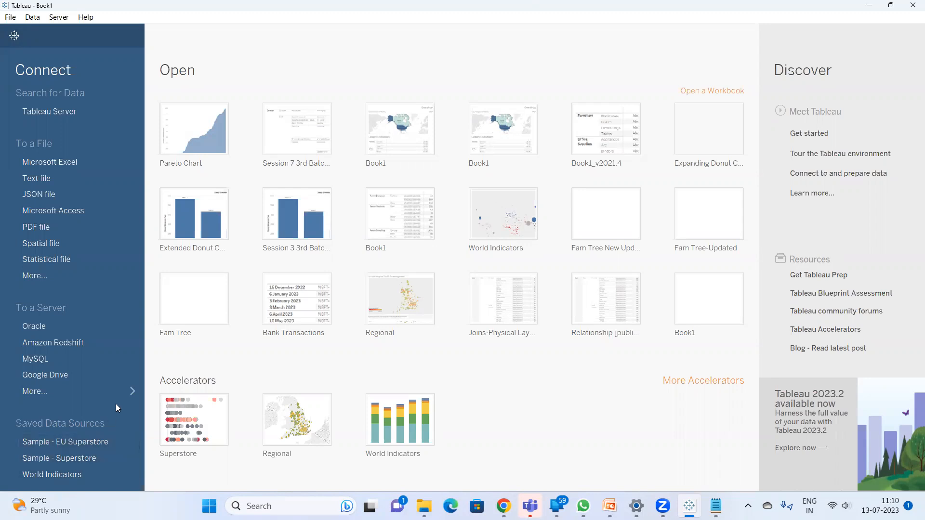
click(14, 36)
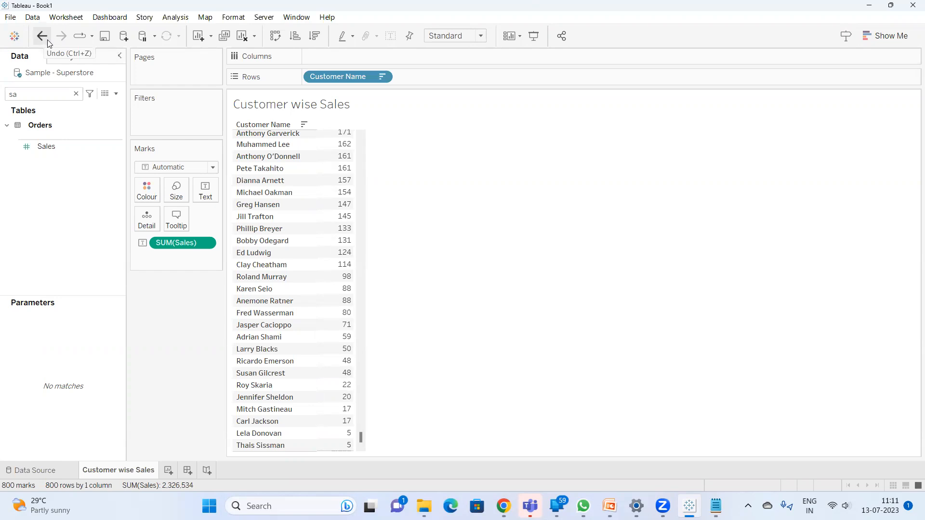
Undo the worksheet rename, the descending sort and the addition of Sales.
drag(362, 438, 367, 104)
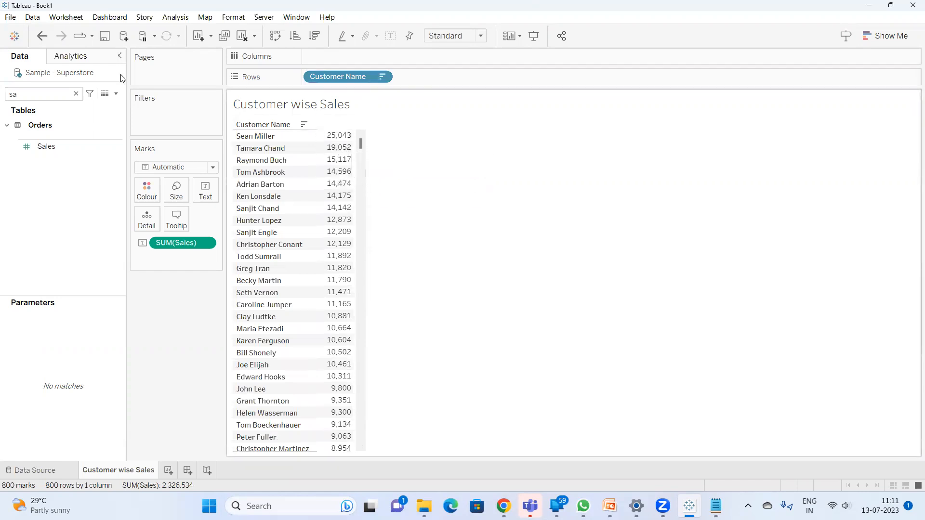
click(43, 37)
click(43, 38)
mouse_move(356, 157)
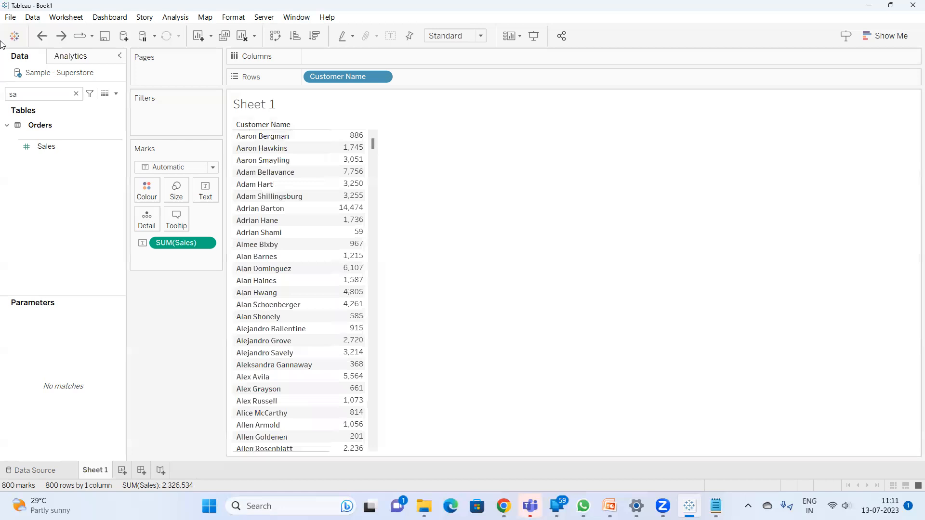
click(41, 34)
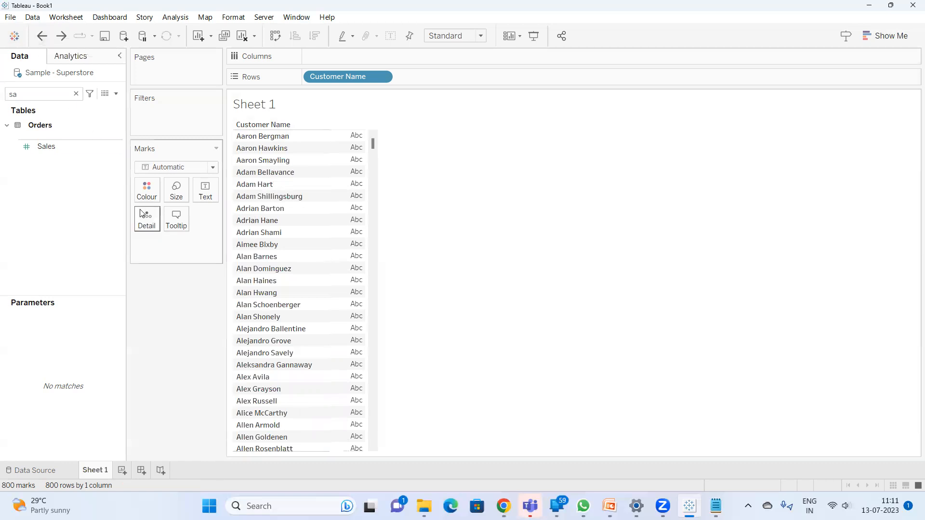
click(52, 146)
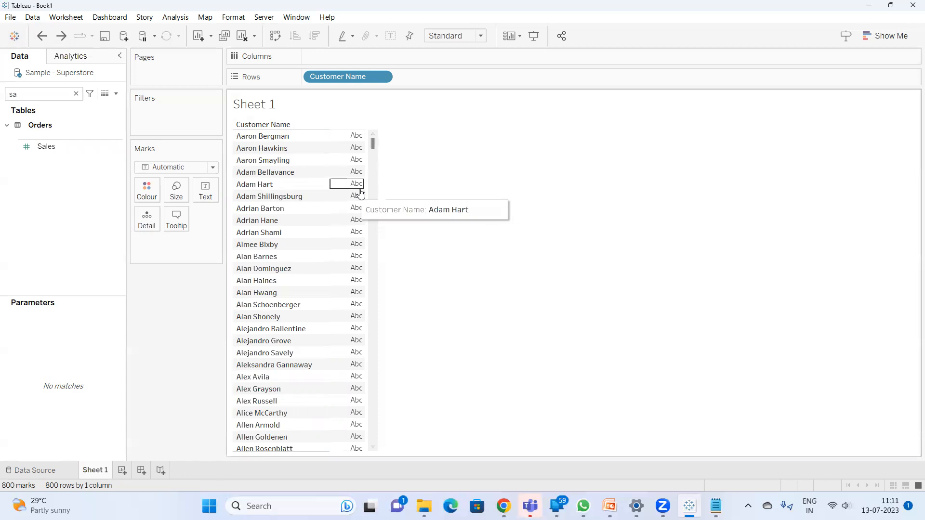
Redo the addition of Sales and the descending sort, and show the replay animation speed options.
click(62, 37)
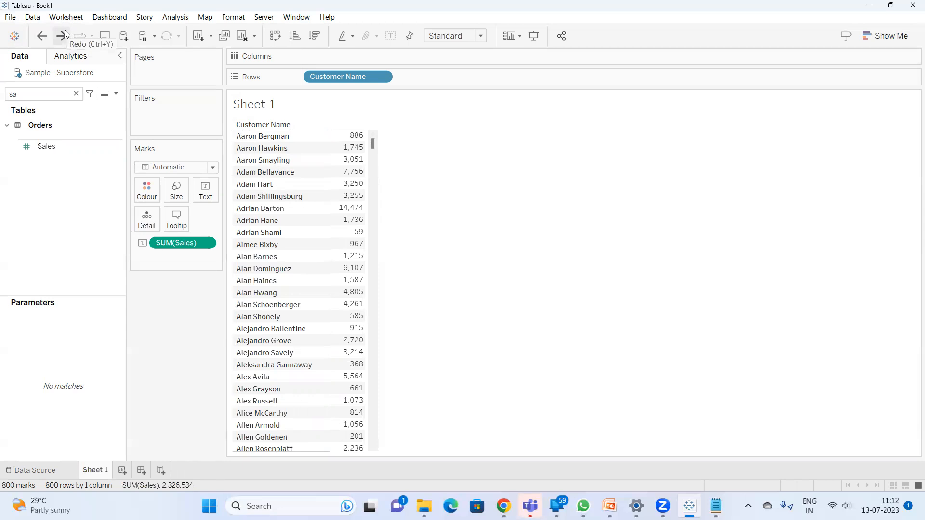
click(64, 40)
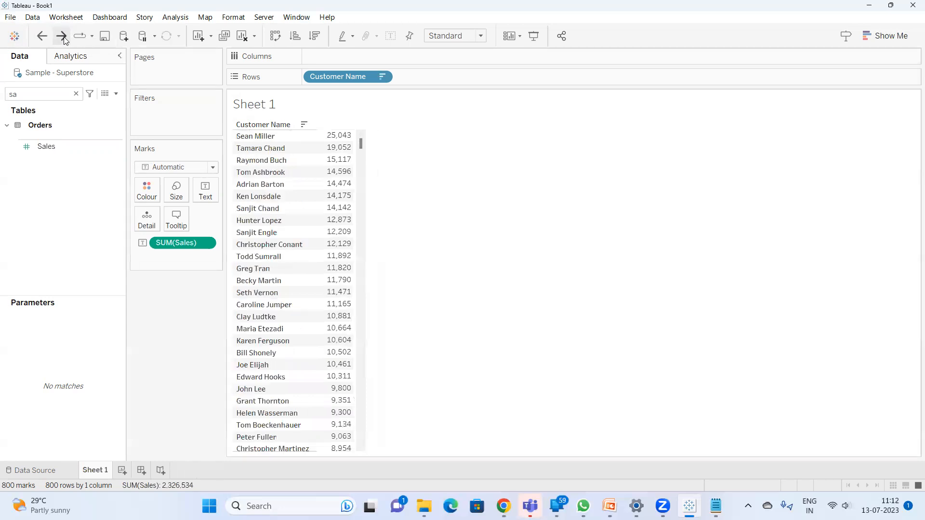
click(92, 37)
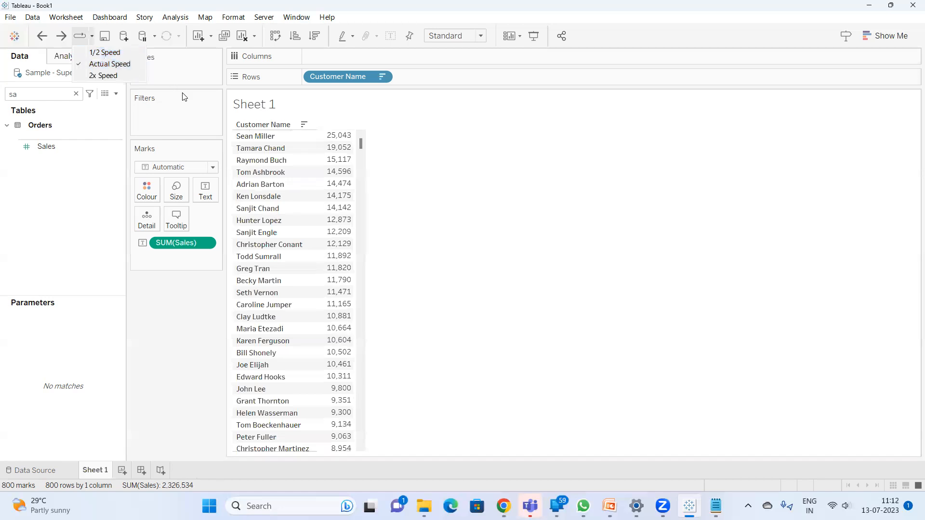
Switch to Google Meet again, admit the next waiting participant and return to Tableau.
mouse_move(503, 506)
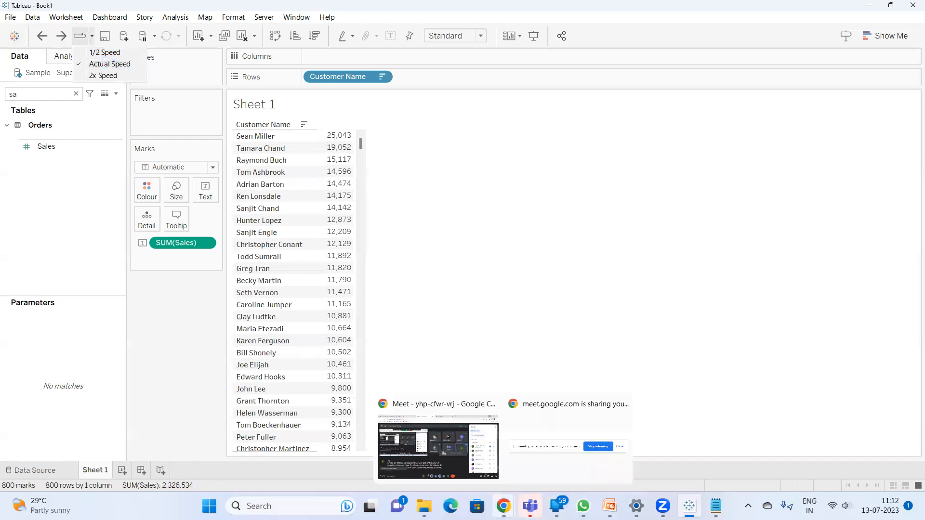
click(439, 434)
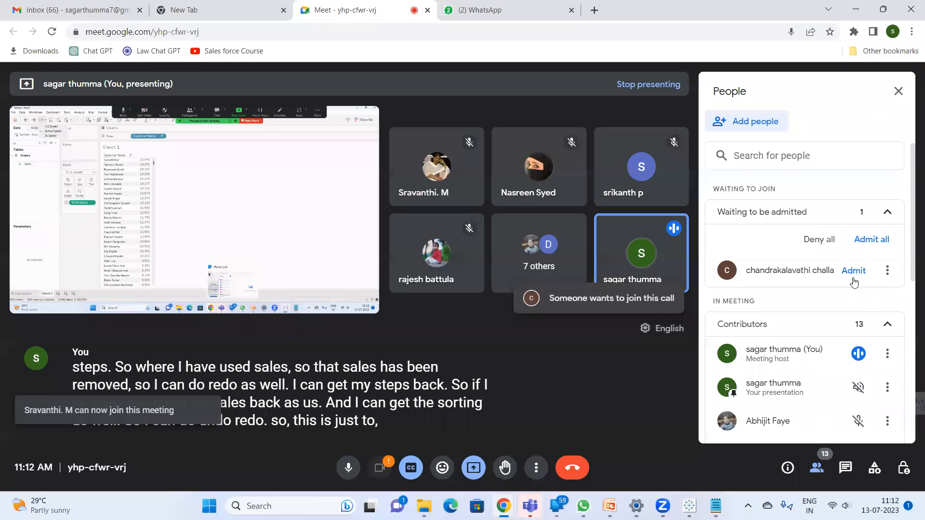
click(853, 270)
click(855, 9)
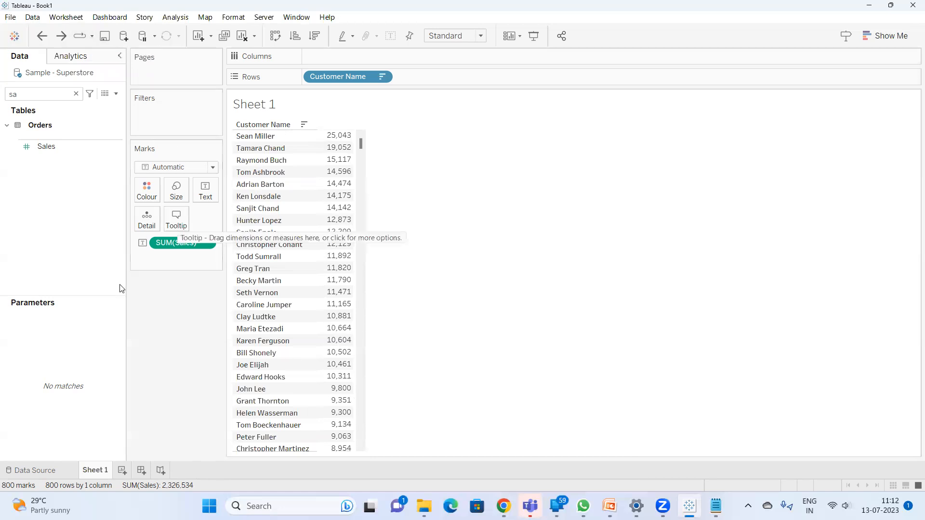
Create a new worksheet, search the data fields for "sub" and place Sub-Category on Rows.
click(122, 470)
click(76, 94)
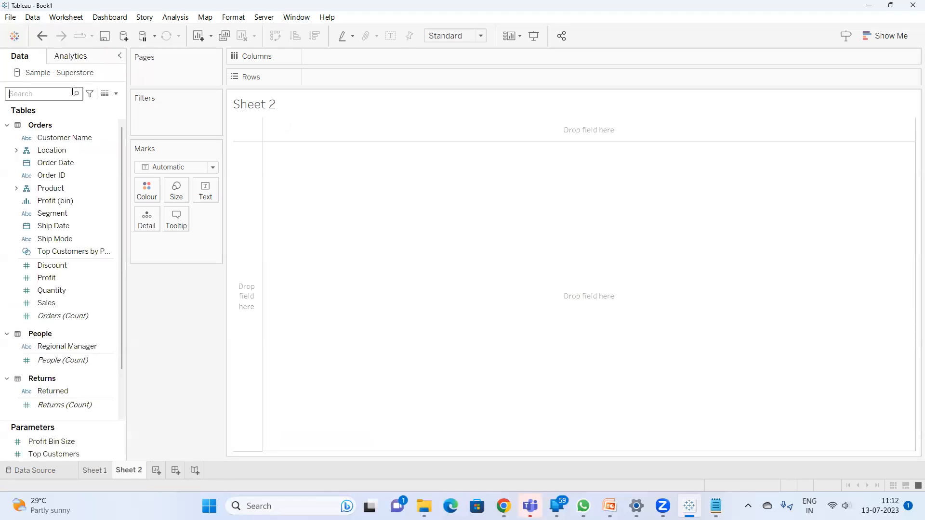
text(sa)
click(75, 94)
text(sub)
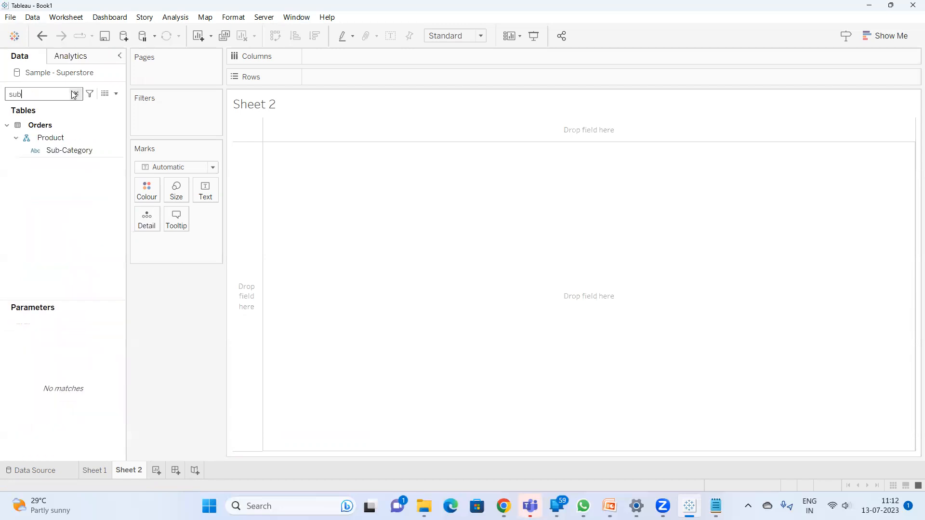
drag(70, 154, 342, 81)
Search the data fields for "sa" and add Sales to the Sub-Category list.
key(BackSpace)
key(BackSpace)
text(a)
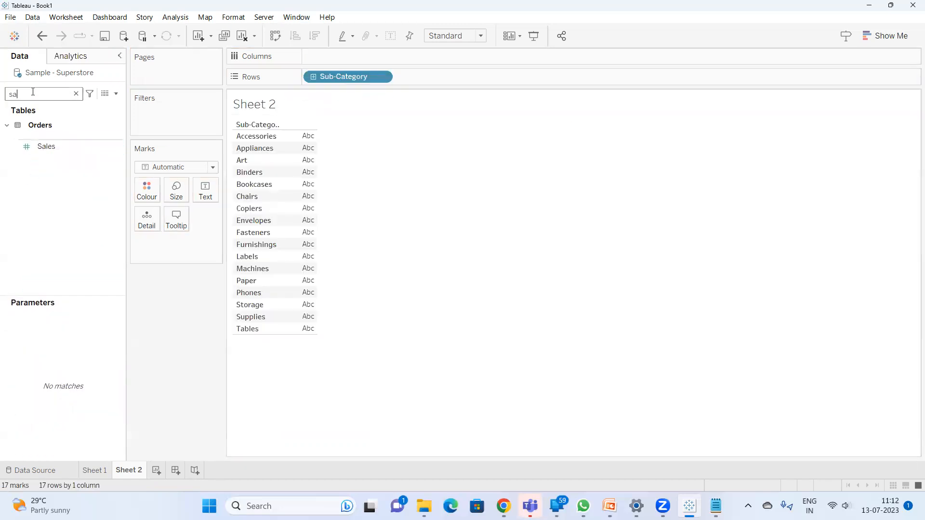
double_click(49, 144)
Change the Sub-Category sales table to a horizontal bar chart using Show Me.
click(891, 35)
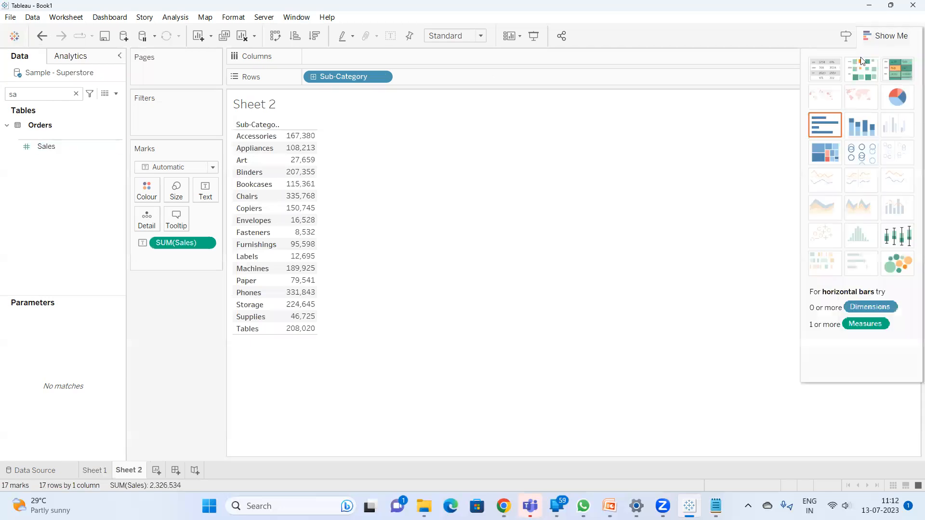
click(823, 124)
click(873, 38)
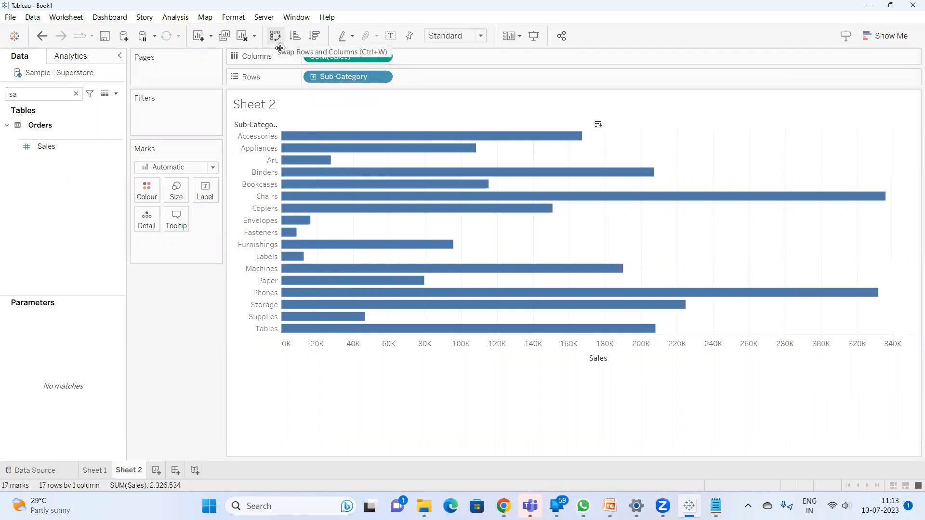
Swap rows and columns back and forth, ending with Sub-Category on Columns and Sales on Rows.
click(275, 36)
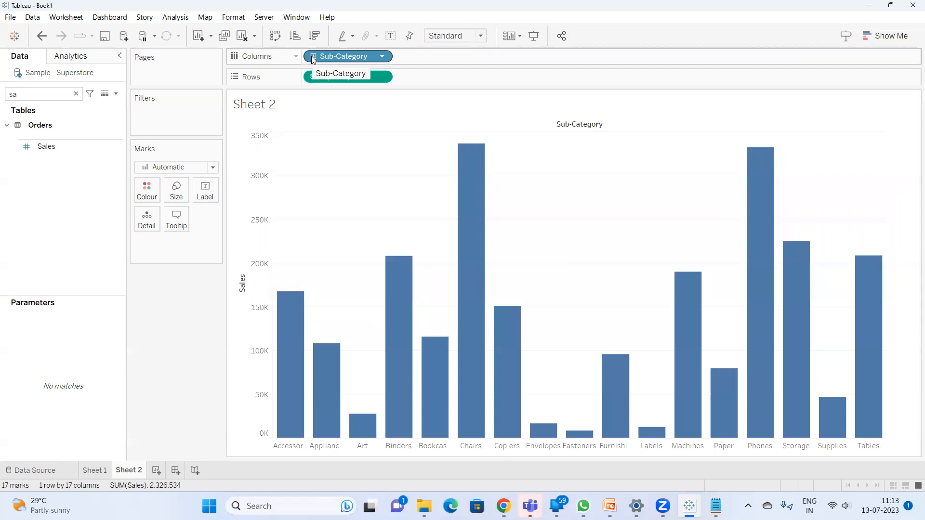
click(275, 36)
click(275, 38)
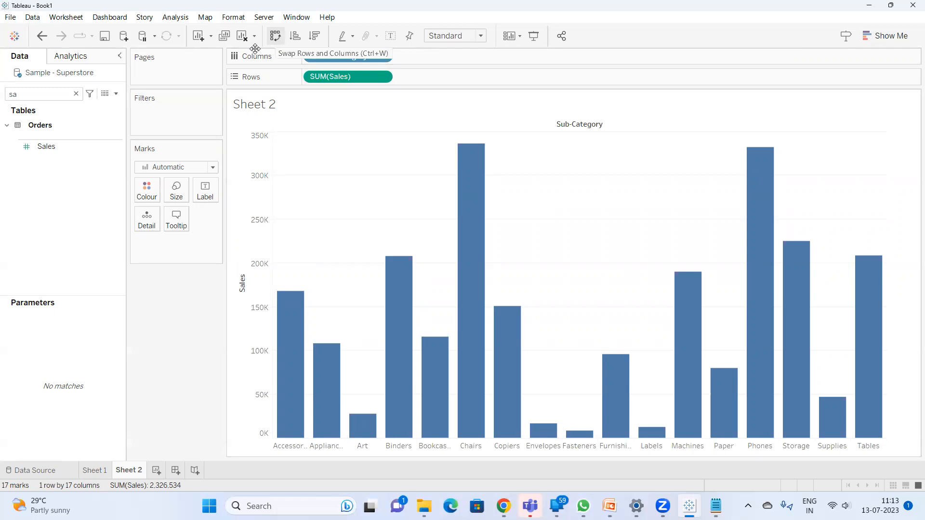
key(ctrl+w)
key(ctrl+w)
key(ctrl+w)
key(ctrl+w)
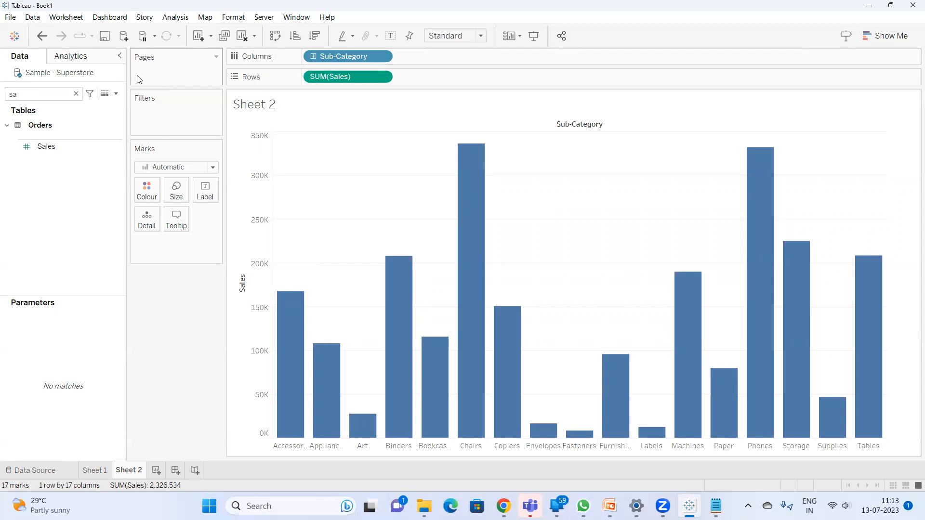
Add the line "Animation type of charts" to the Notepad notes and return to Tableau.
click(716, 506)
key(Return)
key(Return)
text(Animation ty)
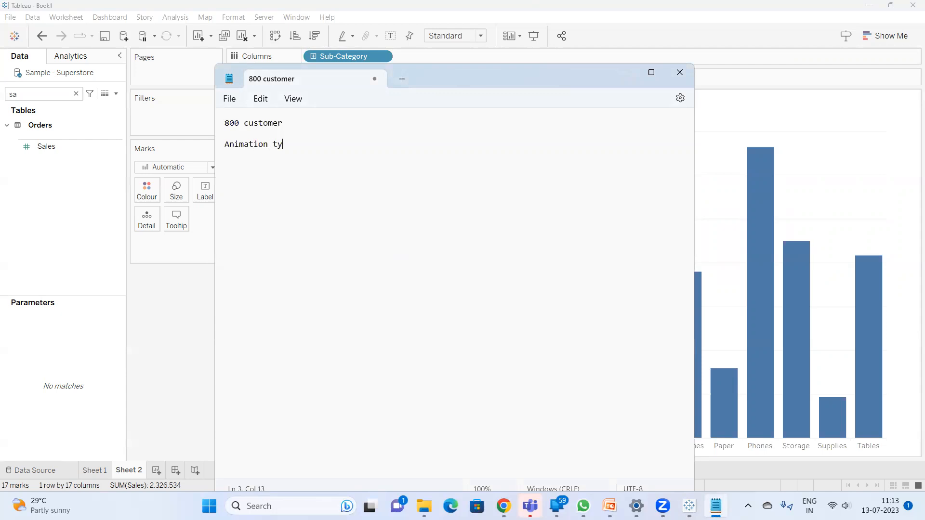
text(pe of charts)
click(623, 72)
Search the data fields for "stat", place State/Province on Pages and look through its list of states.
click(57, 93)
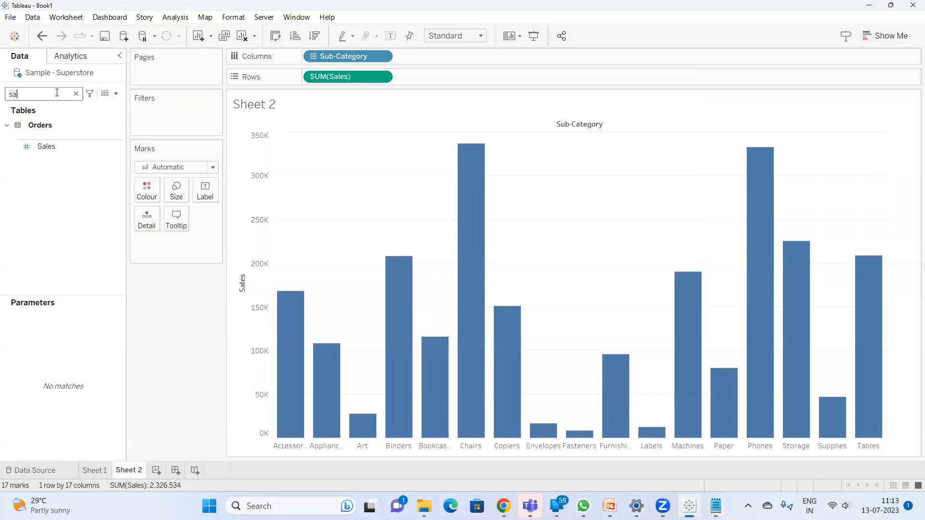
text(tat)
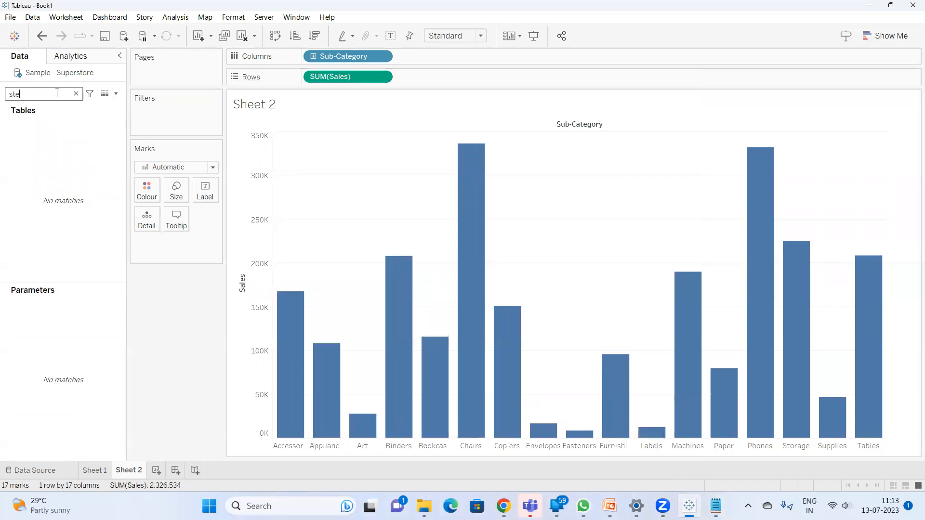
drag(59, 151, 156, 81)
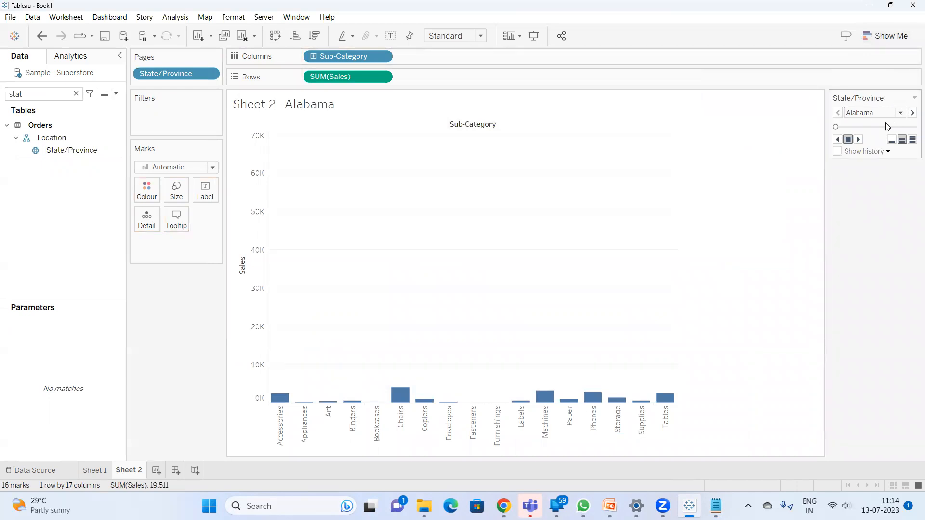
click(894, 113)
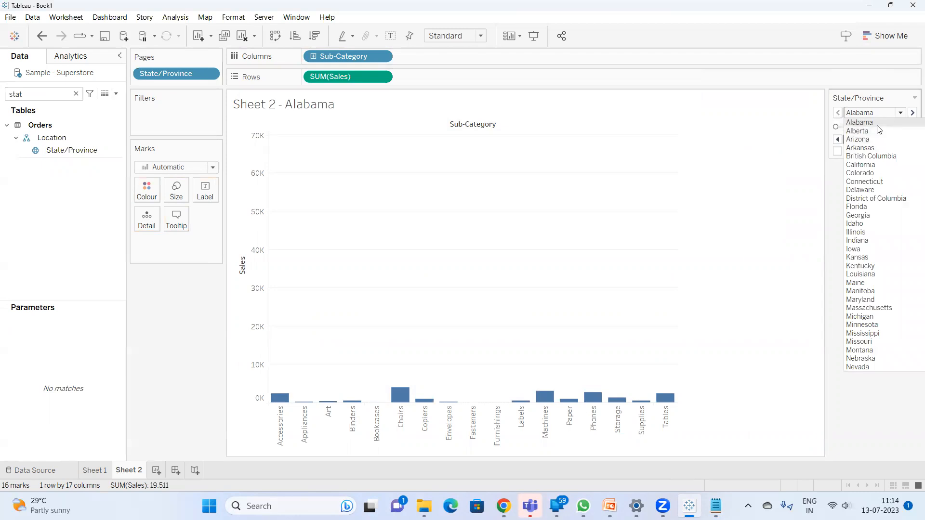
click(832, 185)
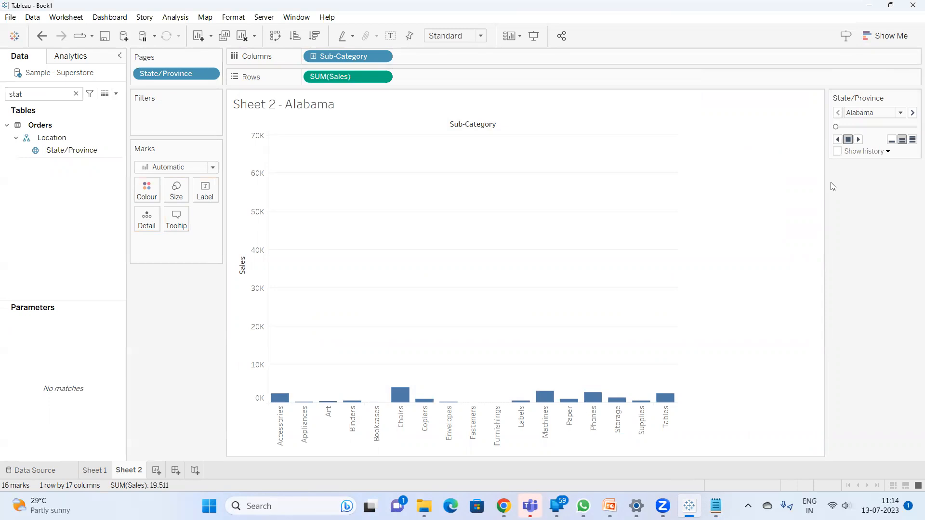
View the Sample - Superstore source data and sort the Orders table by State/Province in ascending order to examine the Alabama records.
click(116, 95)
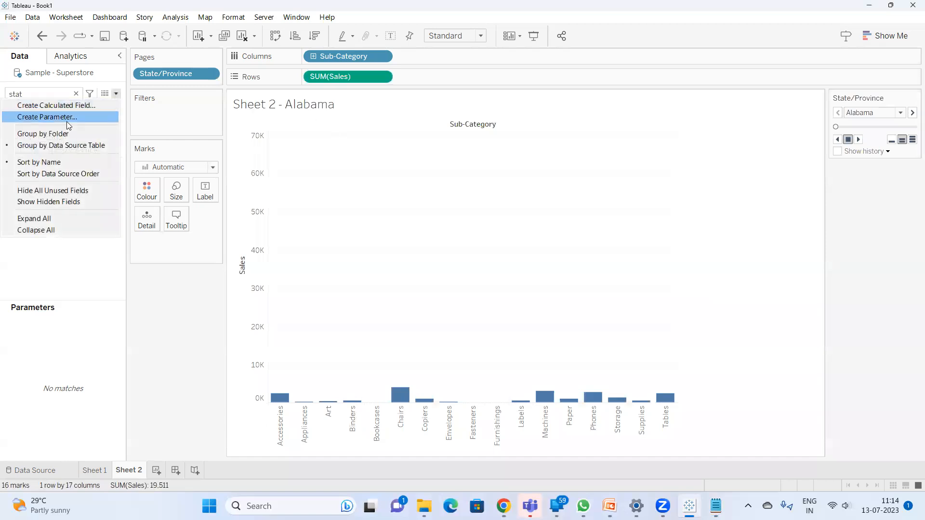
click(103, 95)
click(103, 95)
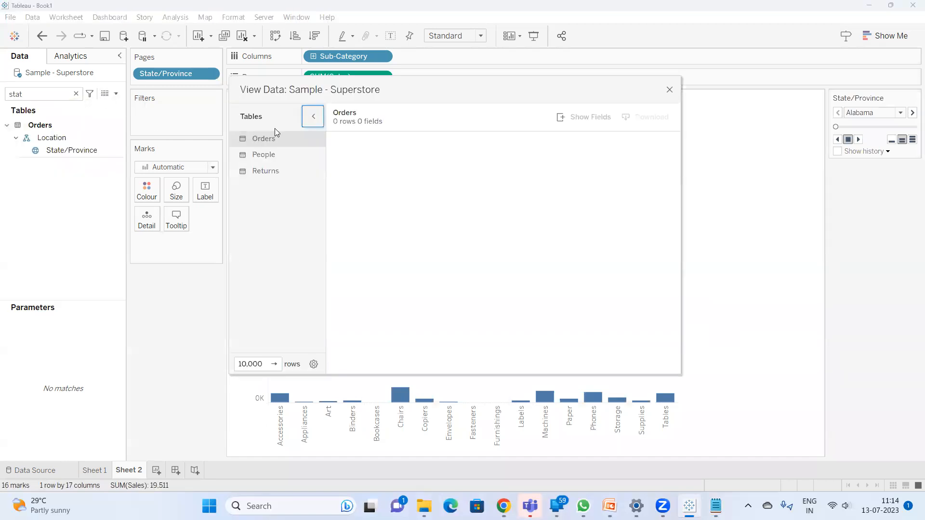
drag(388, 371, 589, 368)
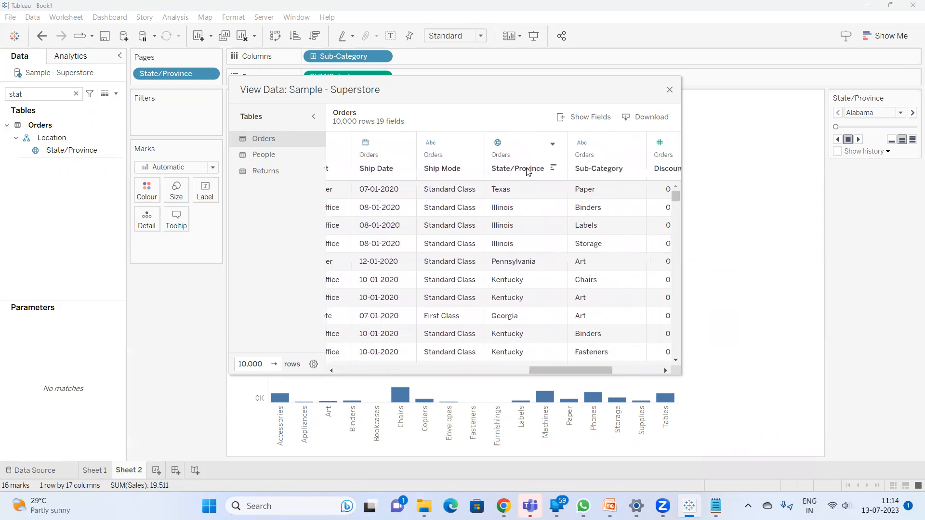
click(550, 169)
click(553, 168)
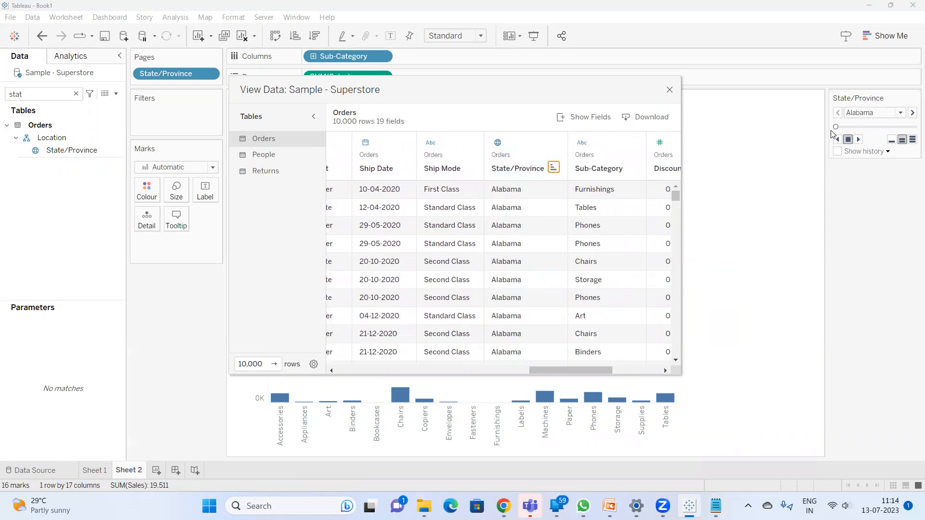
drag(389, 93, 552, 132)
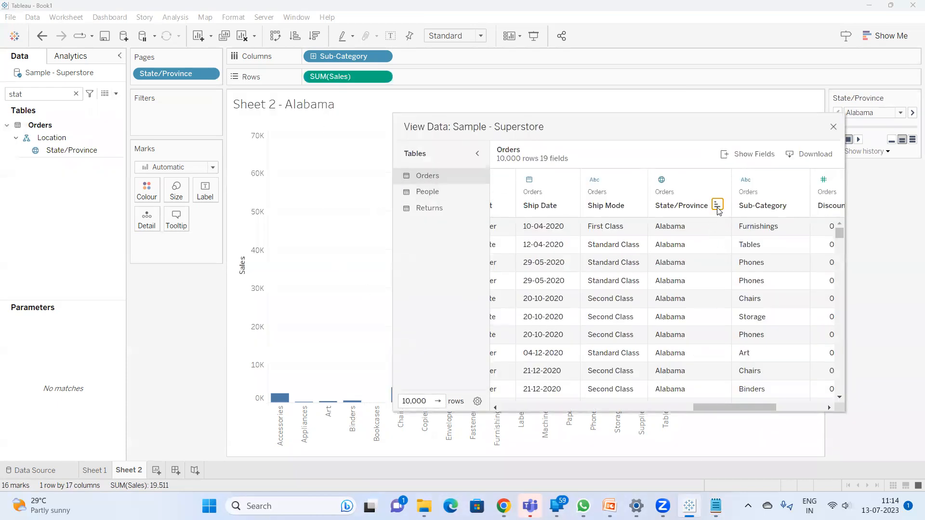
click(716, 183)
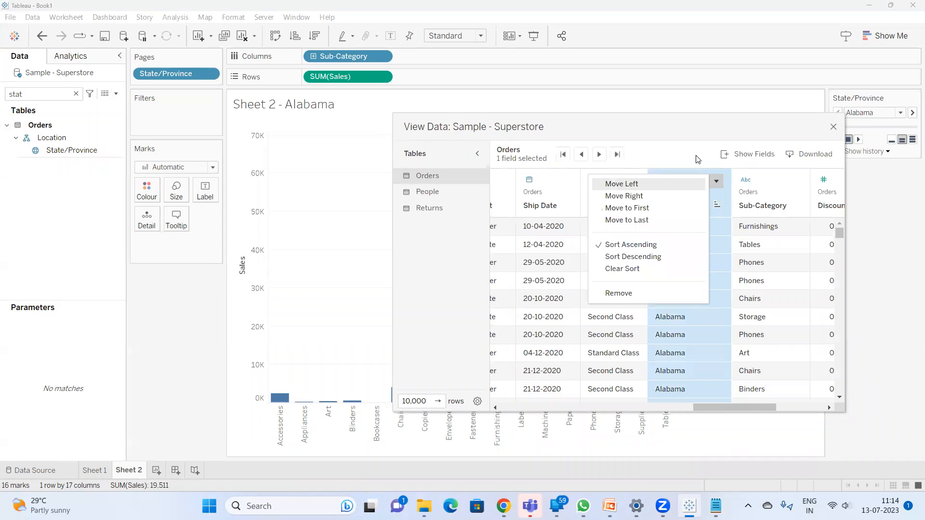
click(692, 151)
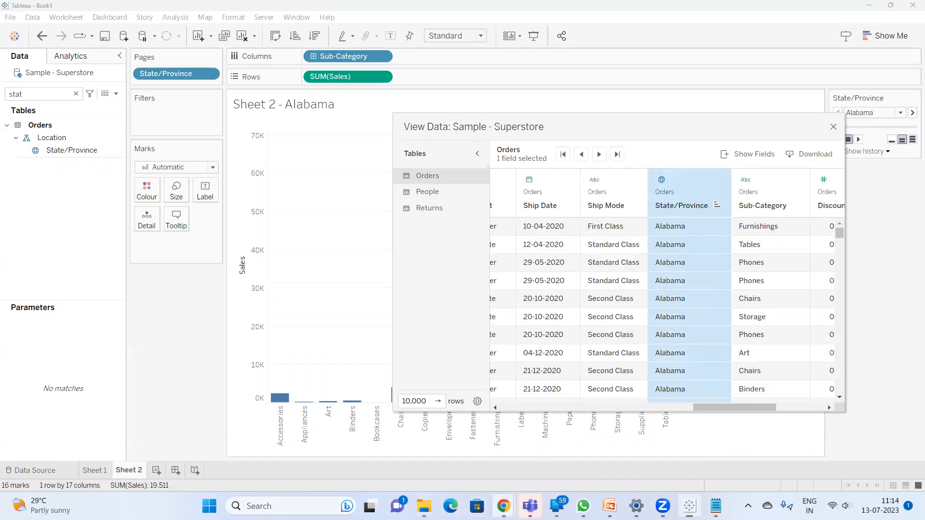
Switch to the Google Meet call in Chrome, check who is waiting to be admitted, and return to Tableau.
mouse_move(504, 505)
click(437, 456)
click(777, 139)
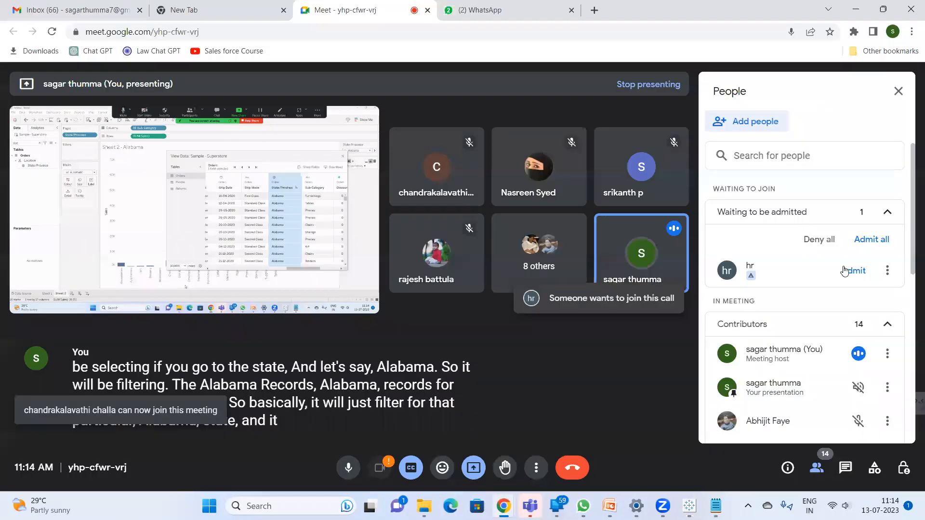
click(856, 9)
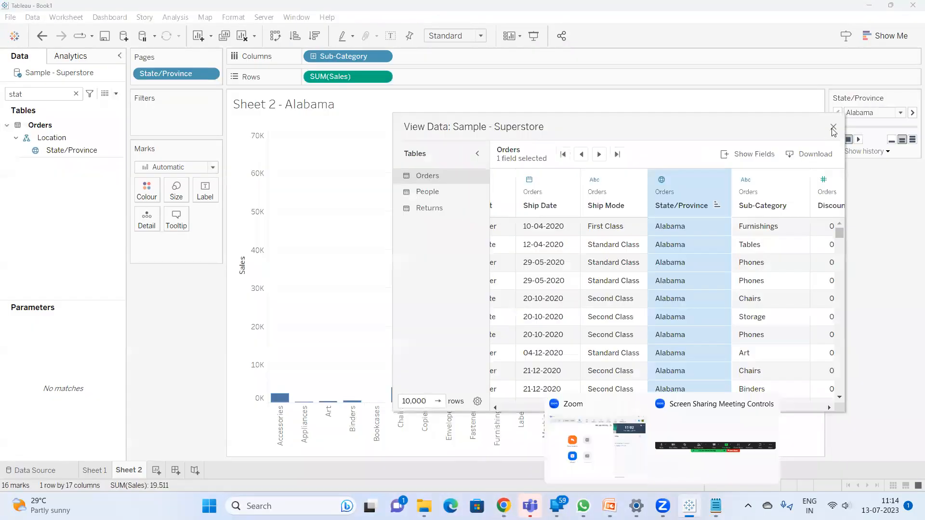
Close the source data view and look through the list of State/Province pages.
click(833, 129)
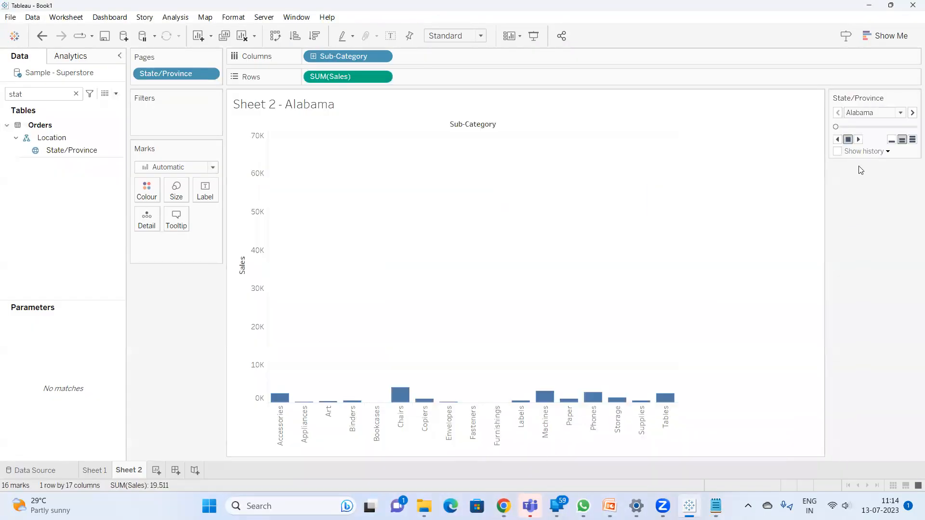
click(901, 112)
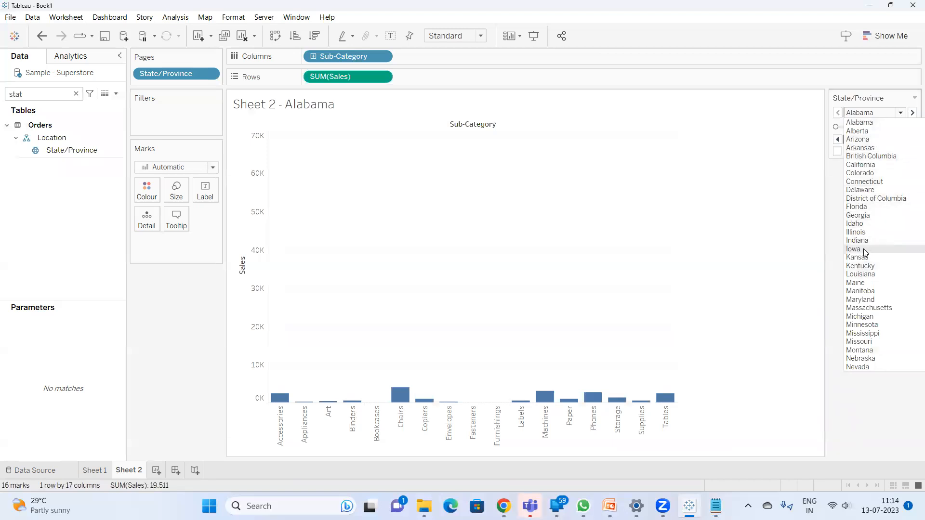
click(831, 218)
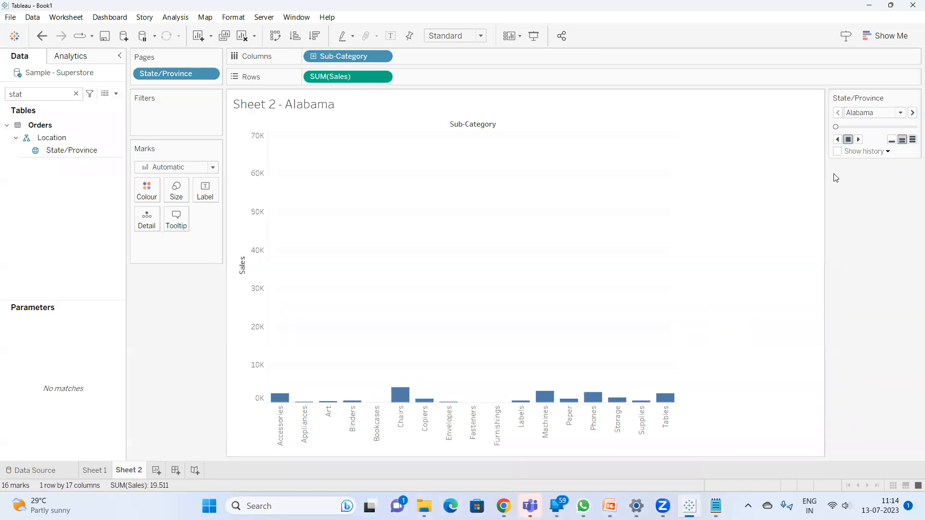
Play the State/Province pages forward and show mark labels on the sales bars while paging through the states.
click(858, 139)
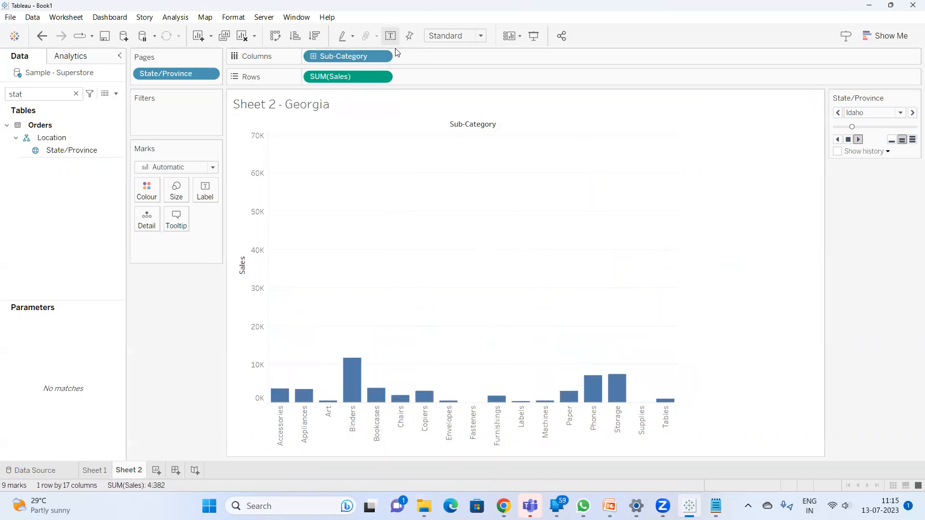
click(391, 36)
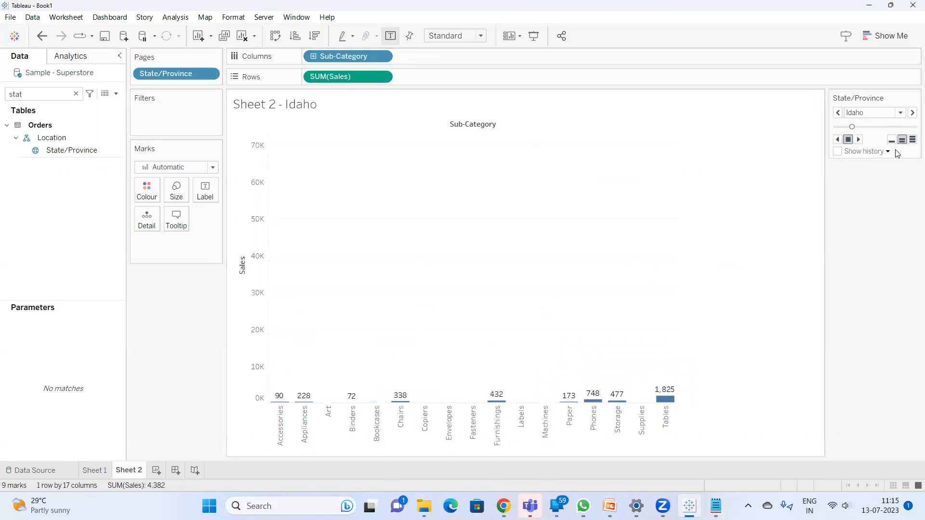
click(859, 140)
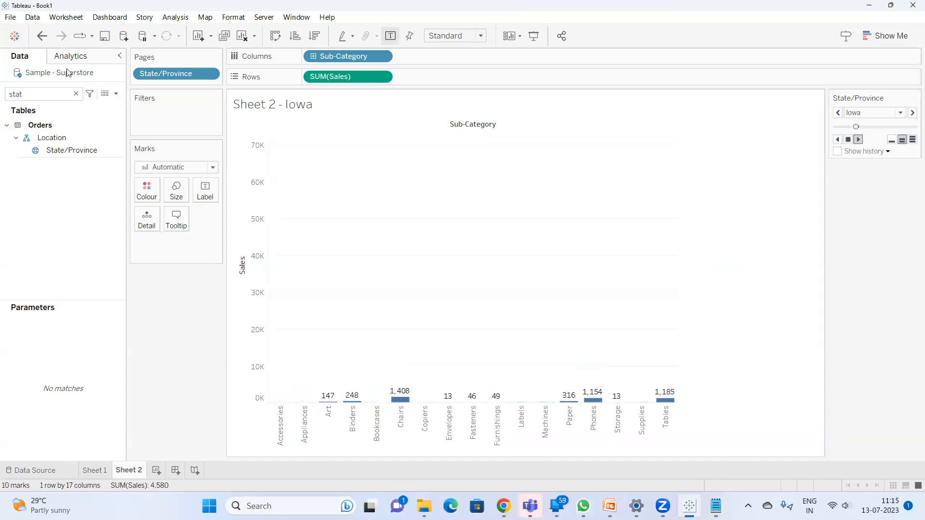
Try the 2x and Actual Speed replay settings, and set the State/Province page playback to slow and back to normal speed.
click(92, 38)
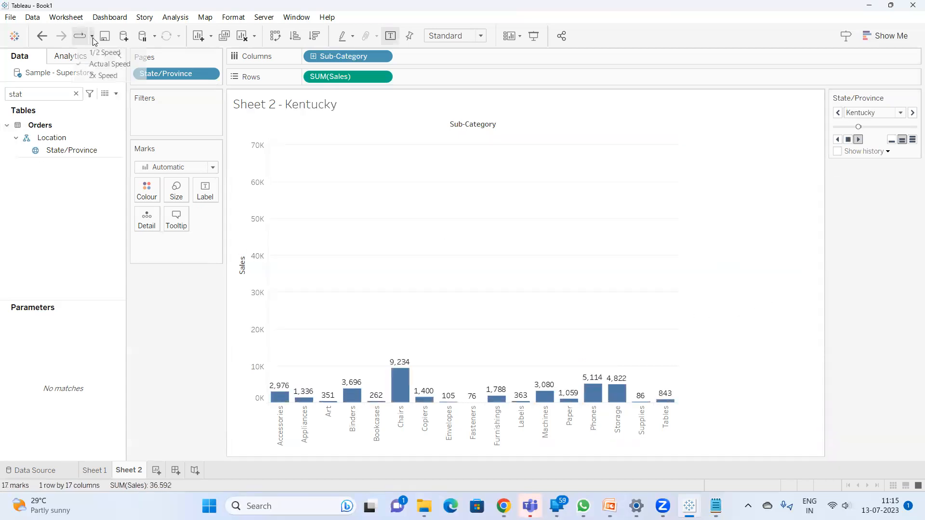
click(96, 75)
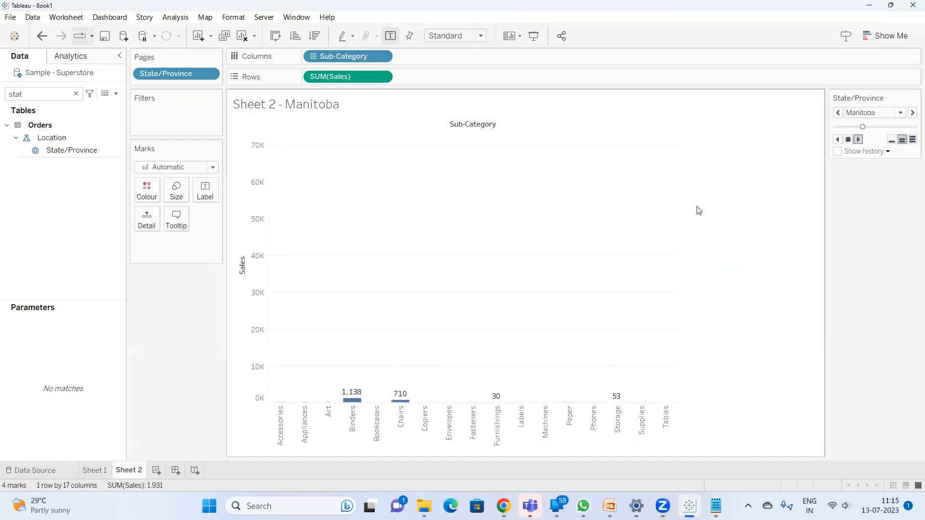
click(92, 36)
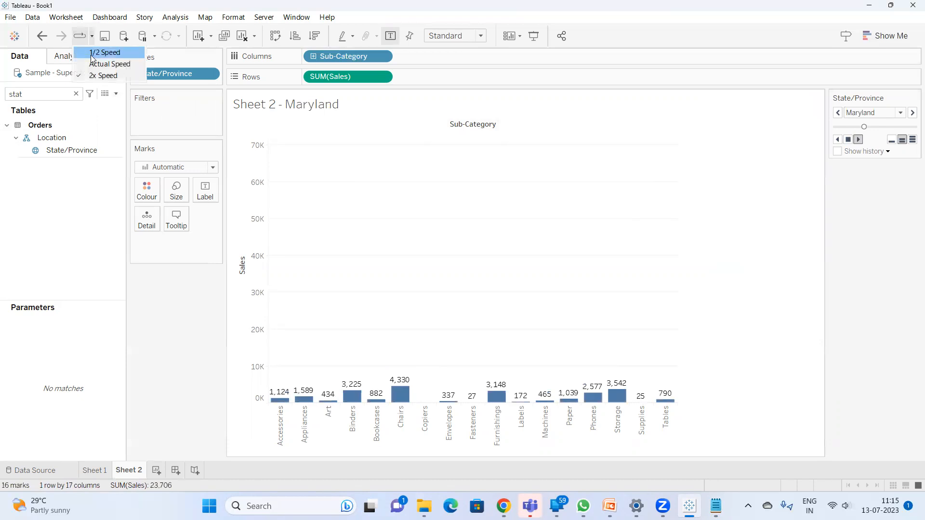
click(102, 61)
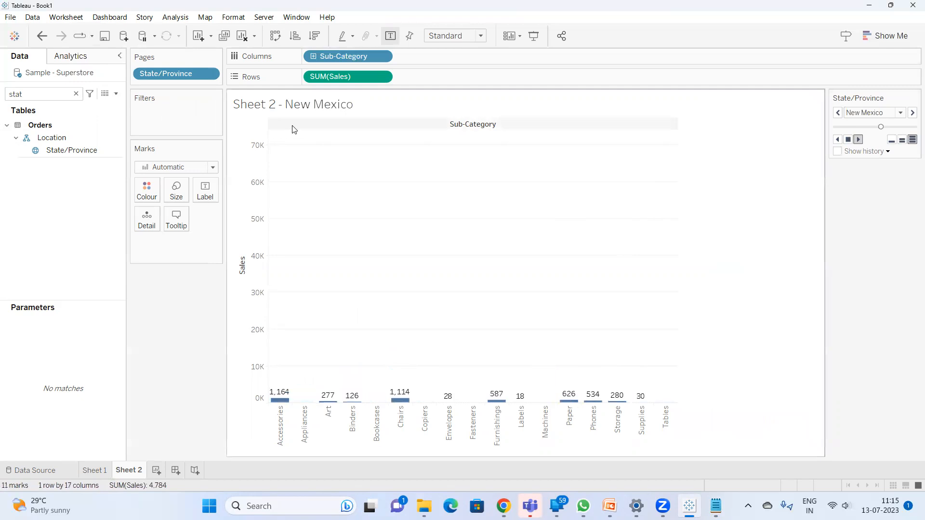
click(893, 141)
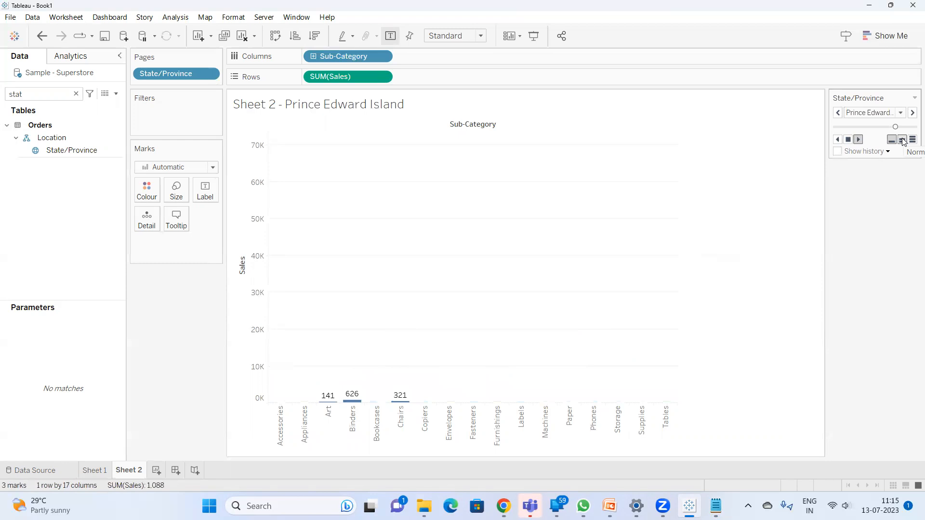
click(902, 140)
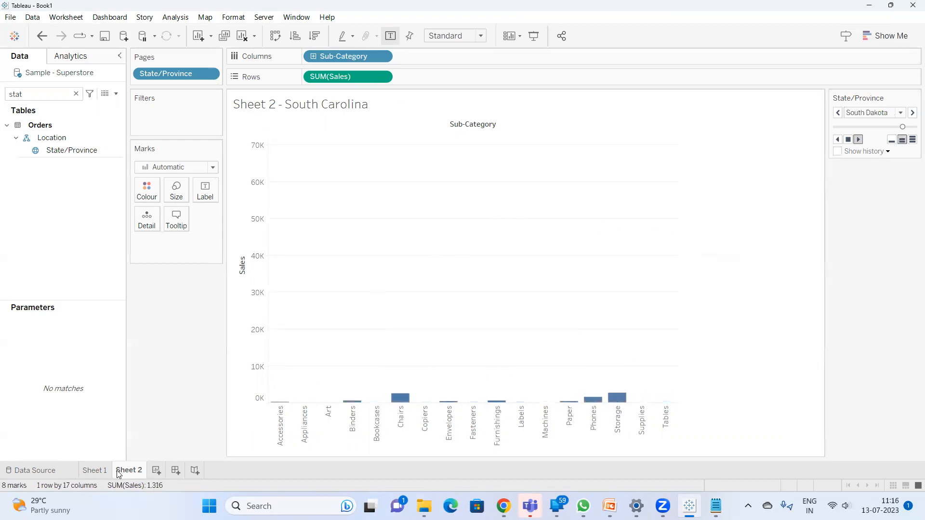
Rename the Sheet 2 worksheet as "Subcategory wise Sales filtered on States".
double_click(134, 470)
text(Su)
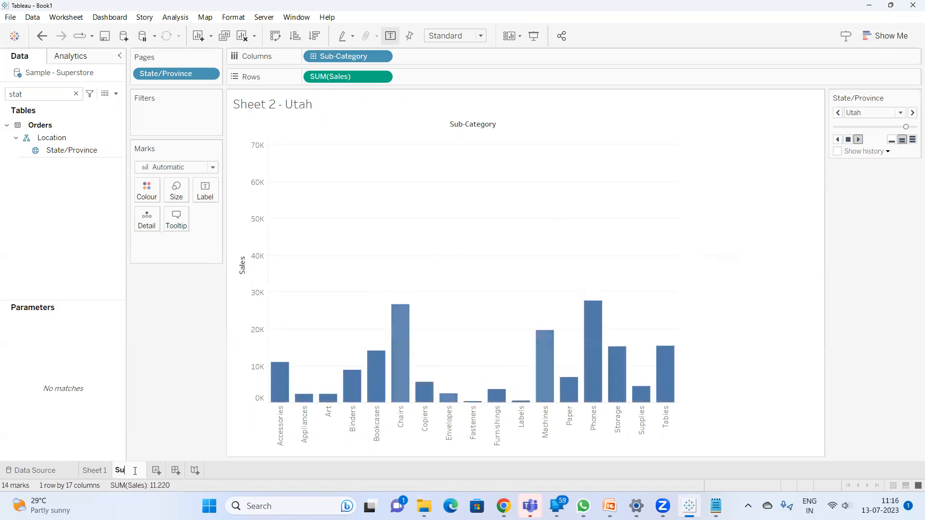
text(bcategor)
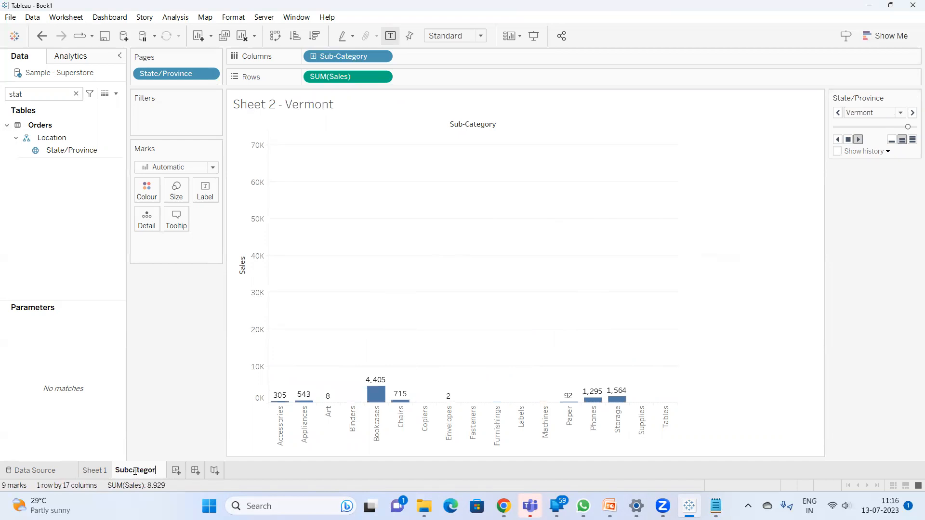
text(y wise Sa)
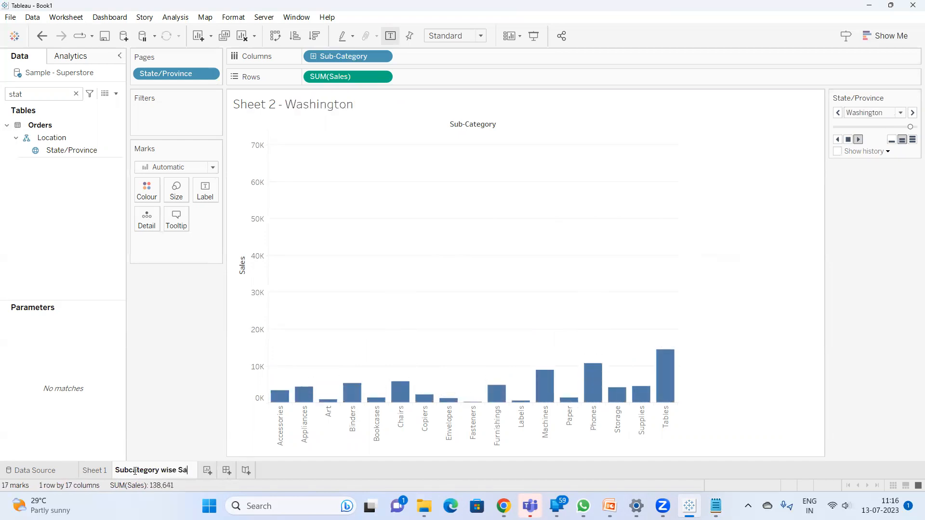
text(les)
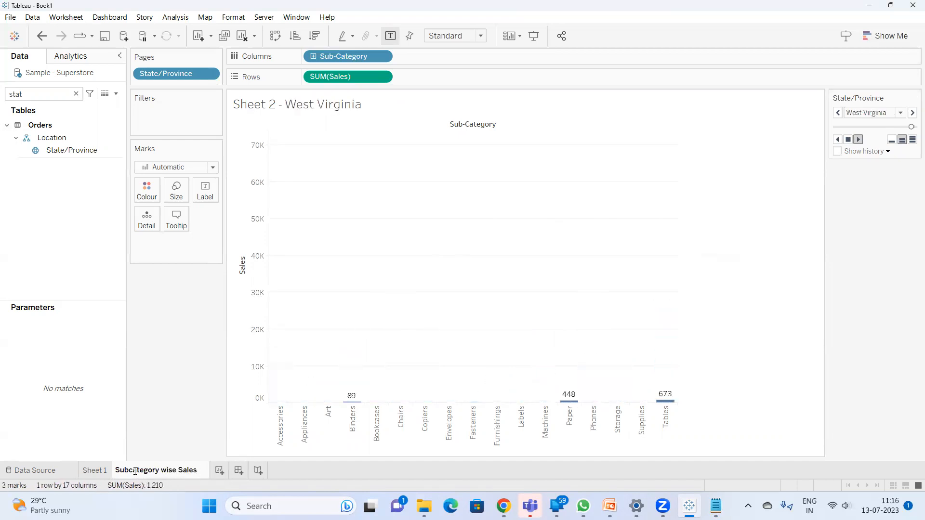
text( filtered o)
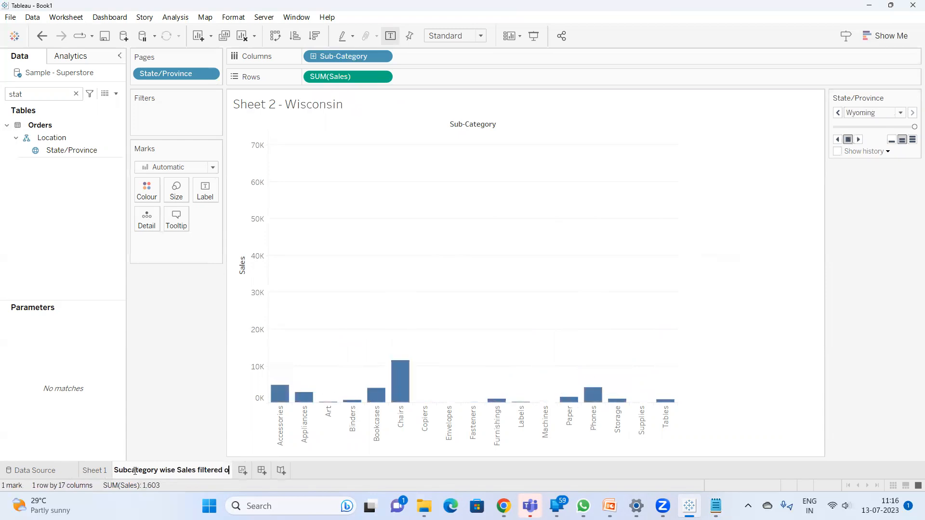
text(n States)
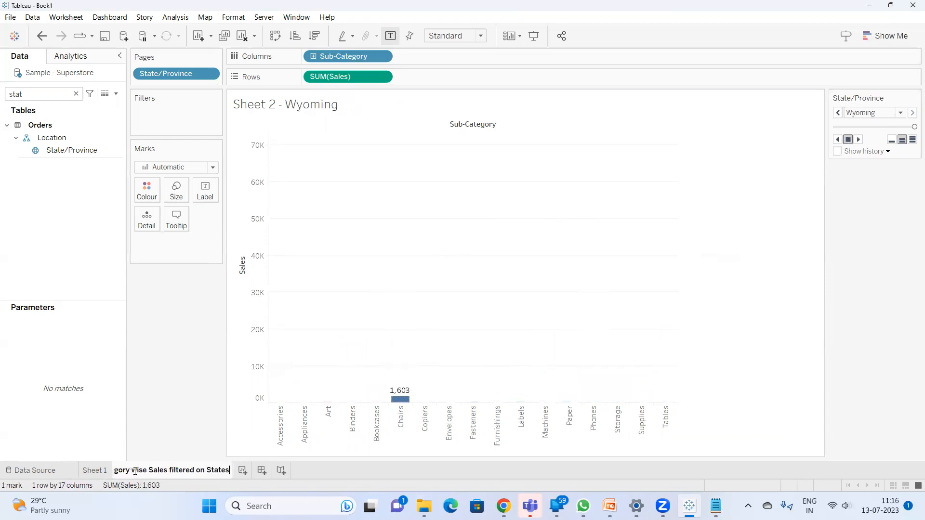
key(Return)
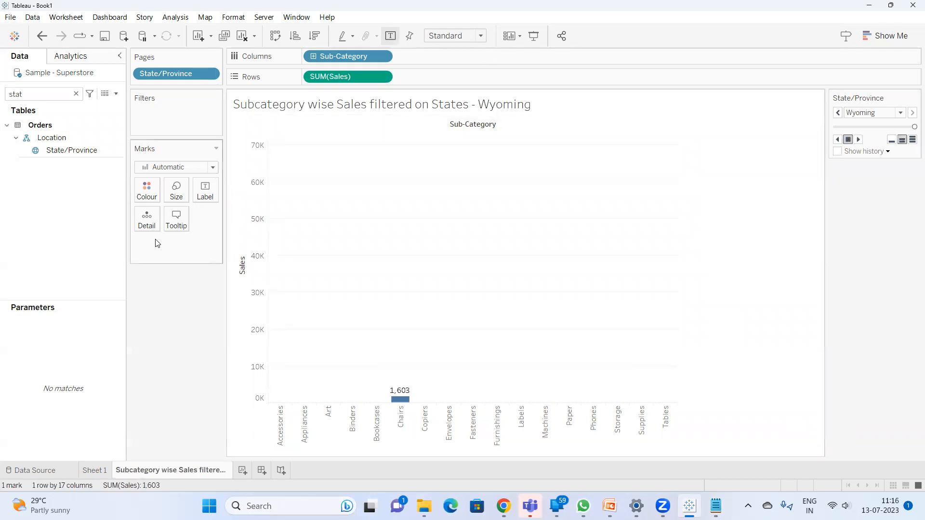
Append "-Animation" to the end of the current worksheet's name.
double_click(200, 471)
key(End)
text(-Animation)
key(Return)
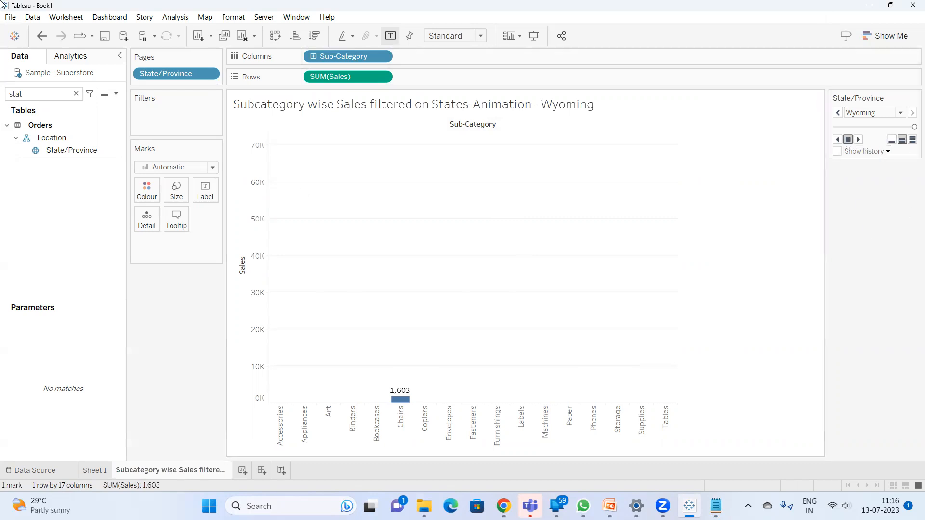
Clear the data field search, start saving the workbook and list the available Tableau file types.
click(78, 93)
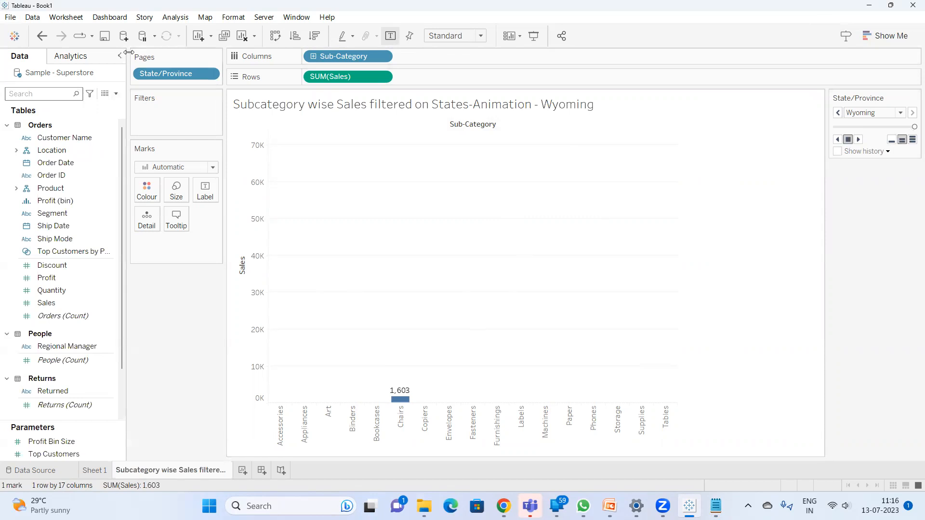
click(105, 36)
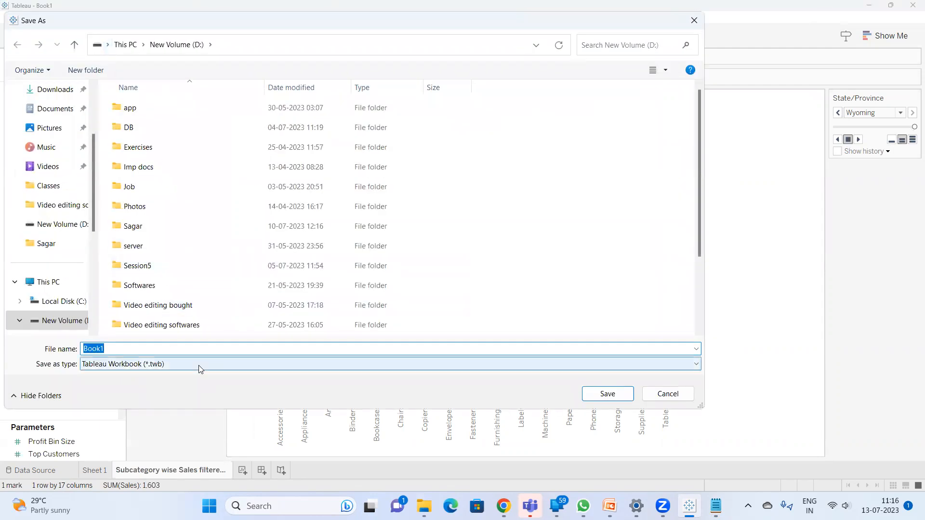
click(199, 369)
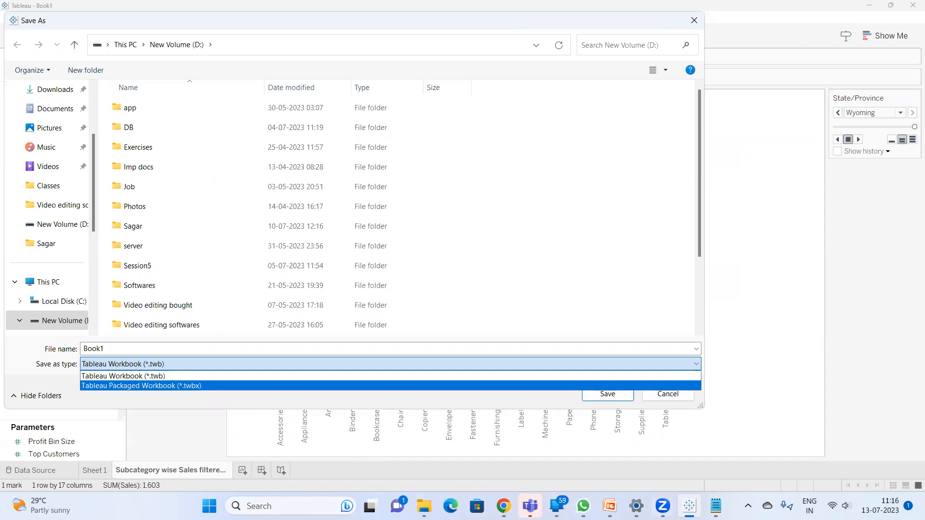
Add the lines "twb-----tableau workbook" and "twbx ----tableau workbook extract/packaged workbook" to the Notepad notes.
click(716, 506)
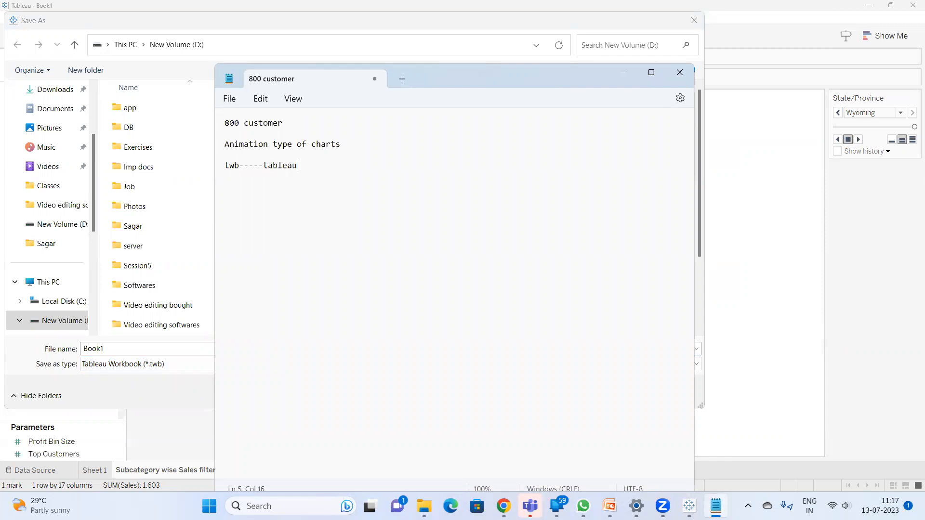
text(rkbook extract//)
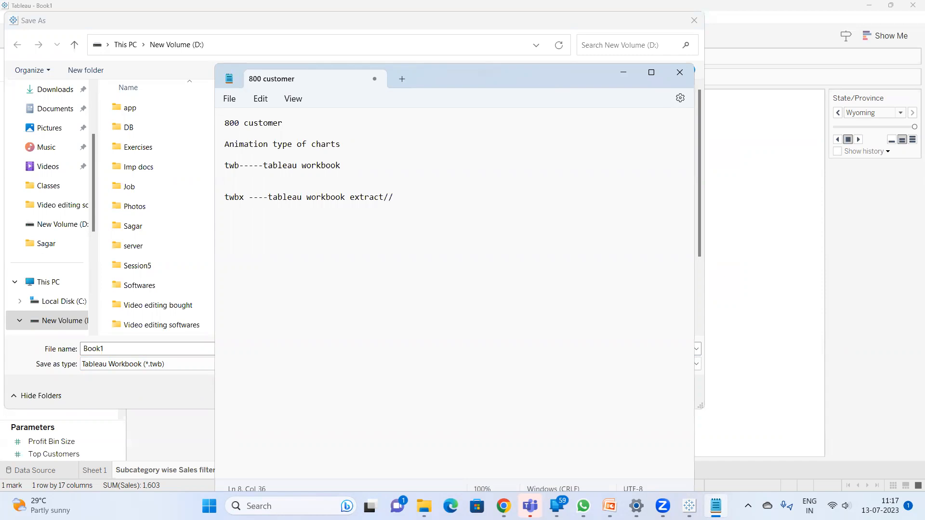
key(BackSpace)
text(packaged workbook)
Append "----Only Visualization" to the twb line in the notes.
click(350, 158)
click(353, 169)
text(----Visuali)
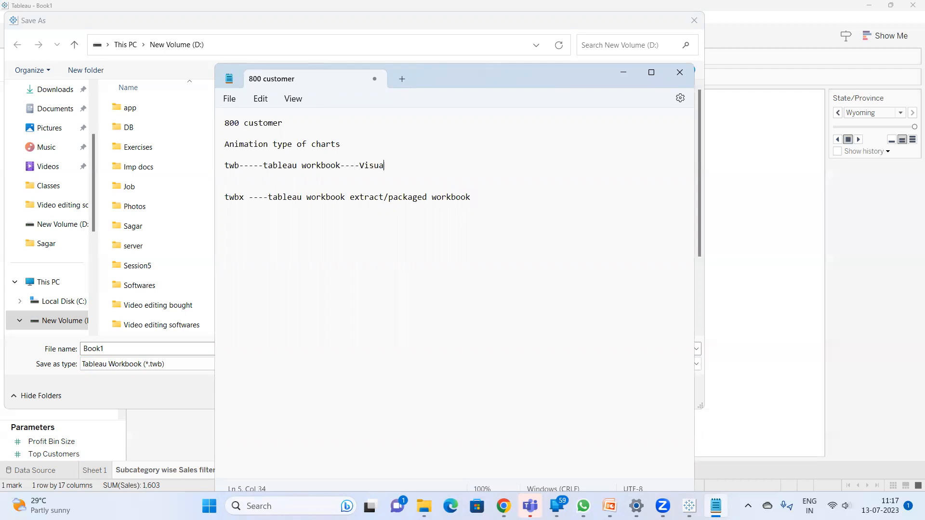
key(BackSpace)
key(BackSpace)
key(BackSpace)
key(BackSpace)
key(BackSpace)
key(BackSpace)
key(BackSpace)
text(Only Visuz)
text(lization)
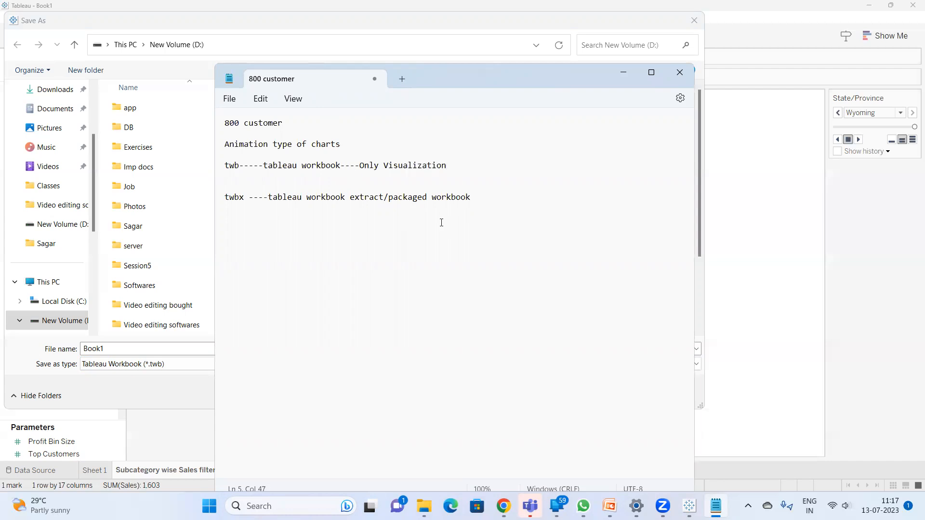
Extend the twbx line with "----Data +Visualization+images+custom color palattes", breaking the line before "color palattes".
click(486, 200)
text(----Data +Visualization+images,)
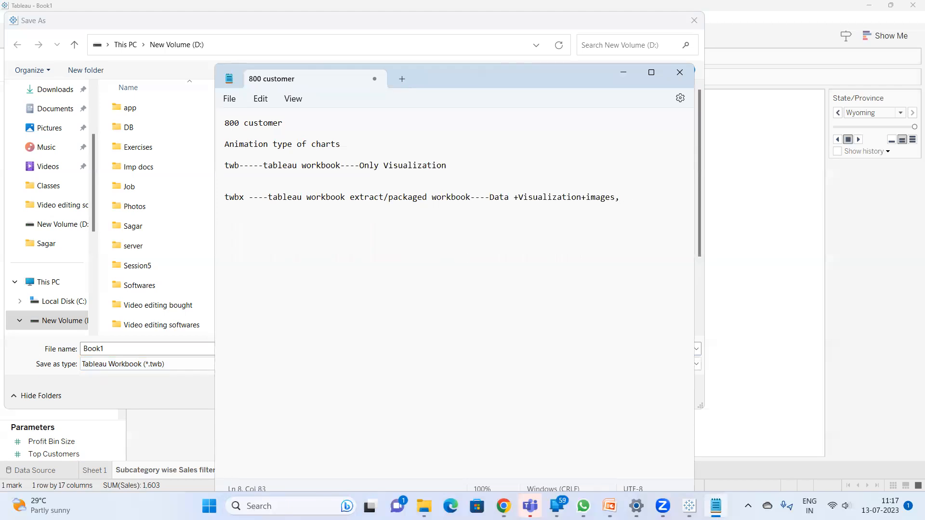
key(BackSpace)
text(+custome)
key(BackSpace)
key(Return)
text(color palattes)
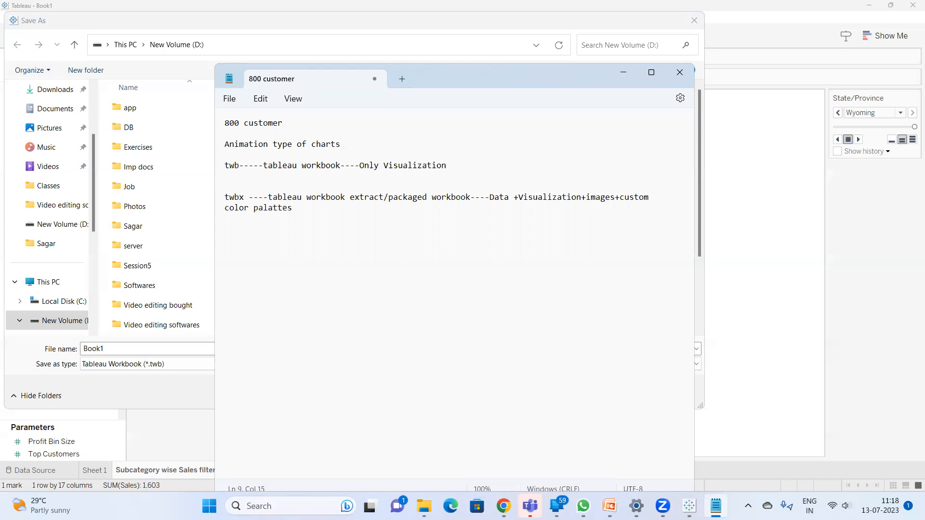
Append "--best format to share the workbook,who doesnt have access to your data" to the twbx note.
drag(301, 212, 225, 186)
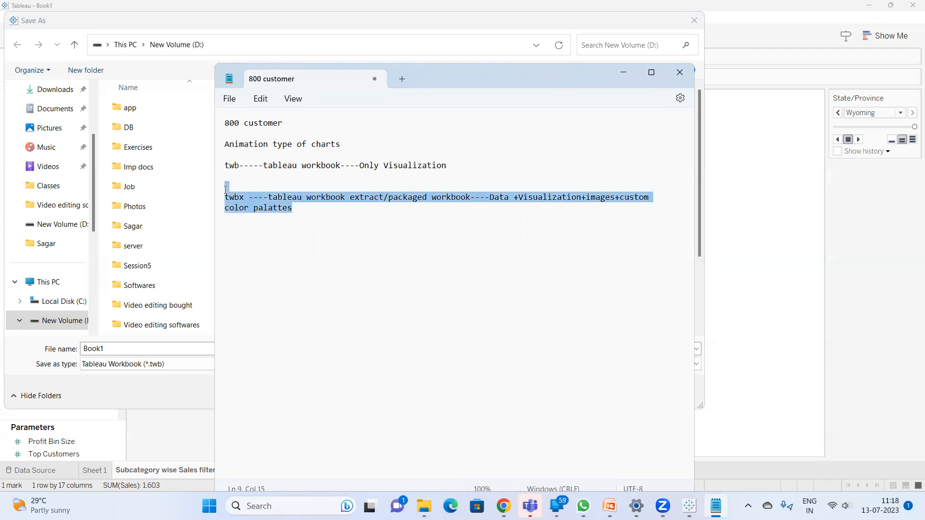
click(322, 209)
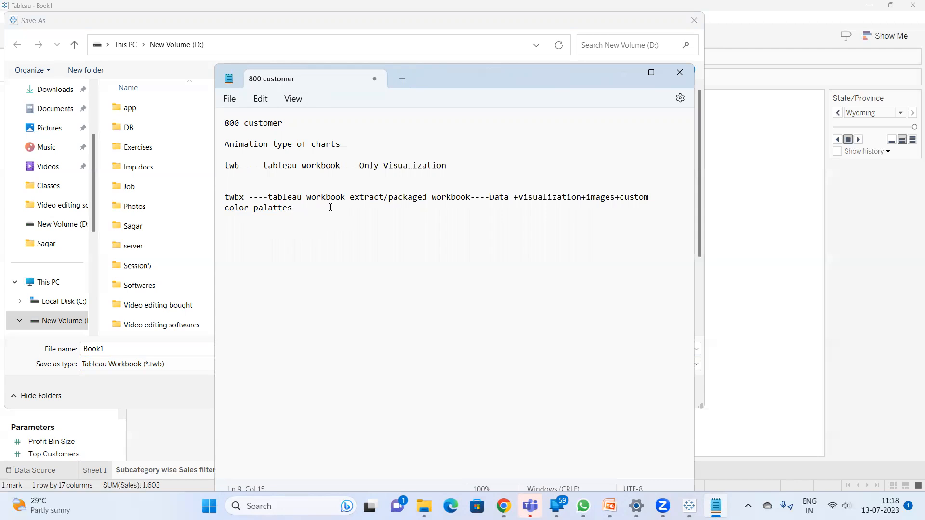
text(--best format)
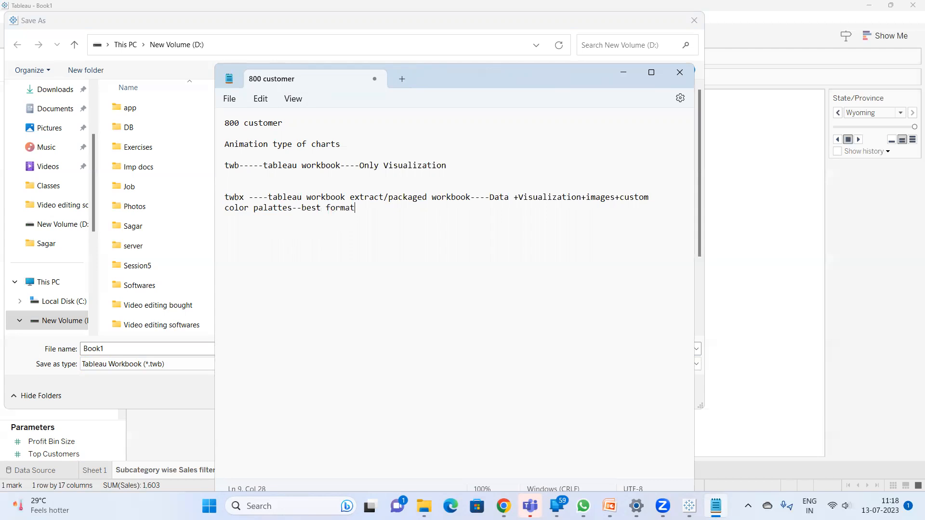
text( to hhare the workbook,)
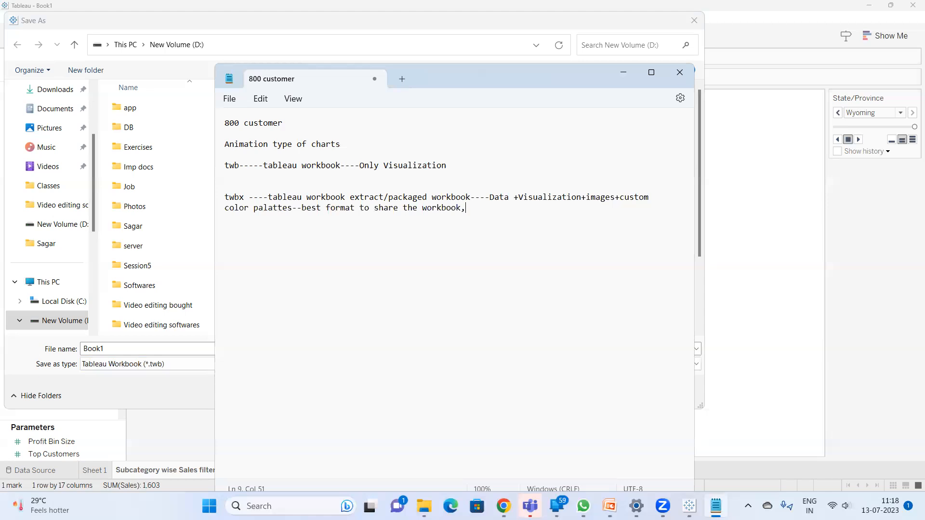
text(who doesnt have access to you)
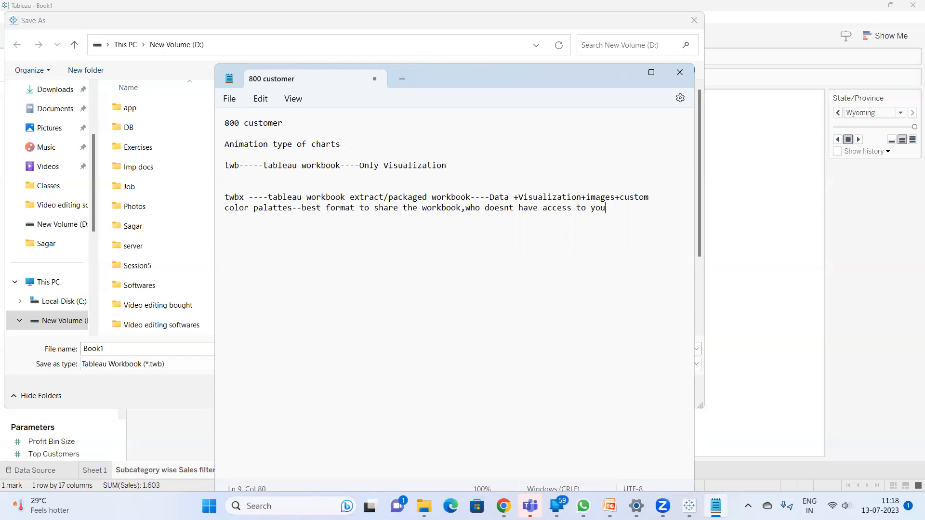
text(r data)
Return to Tableau's Save As dialog and save the workbook as "Batch 4 Session 3" with the Tableau Workbook (*.twb) type.
click(114, 384)
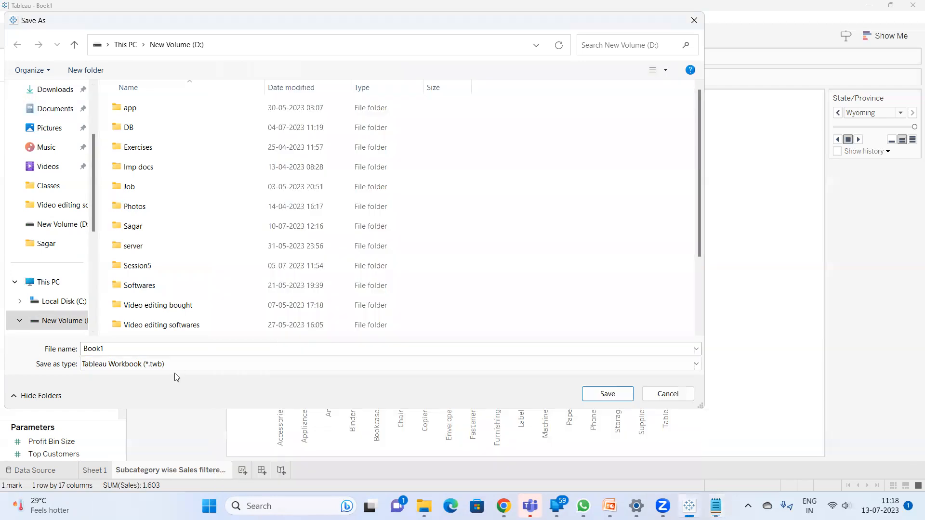
click(201, 369)
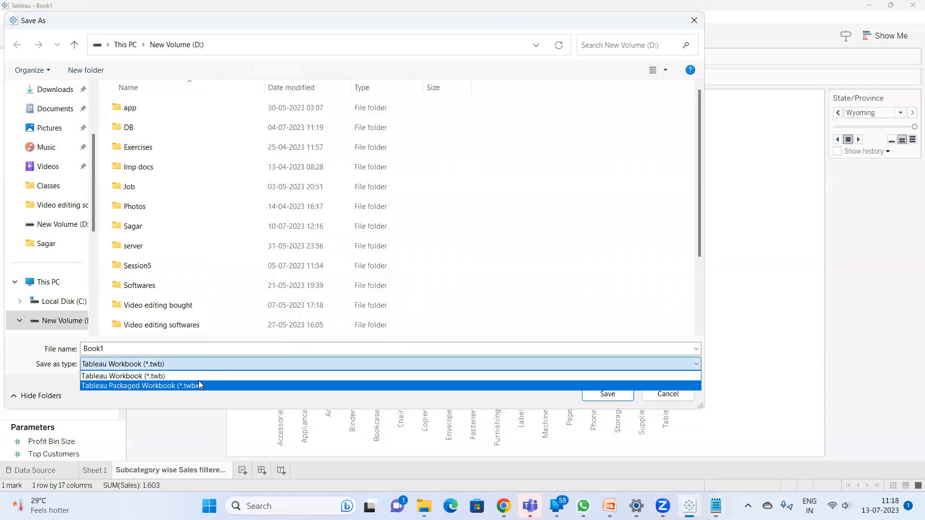
click(160, 376)
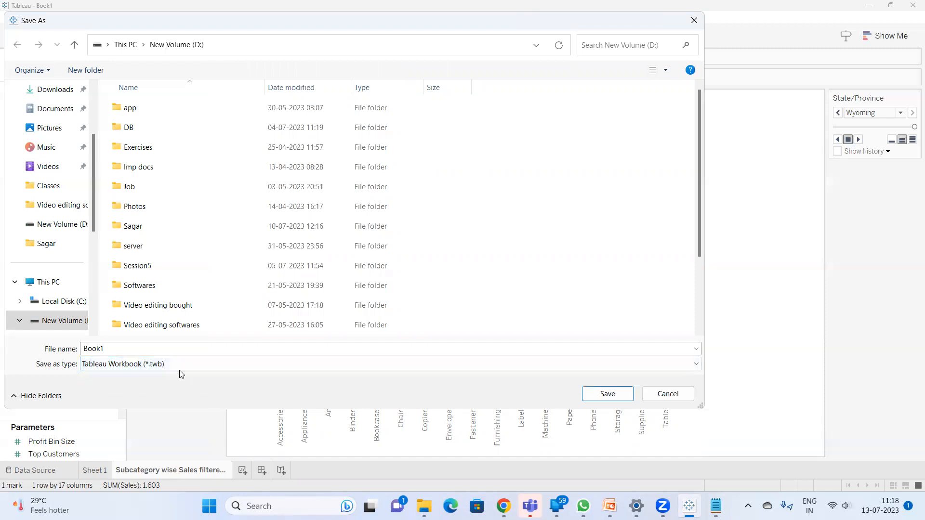
click(165, 349)
text(Batch 4 Session)
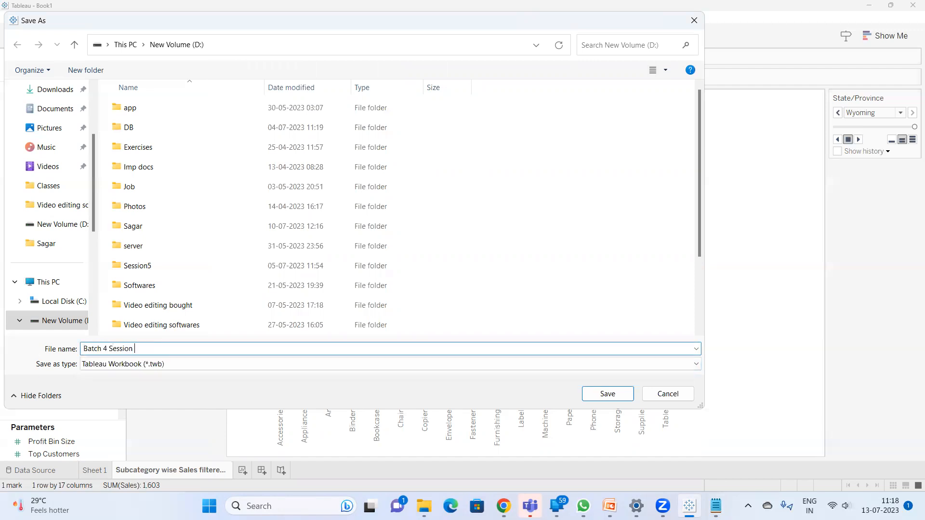
text( 3)
click(606, 393)
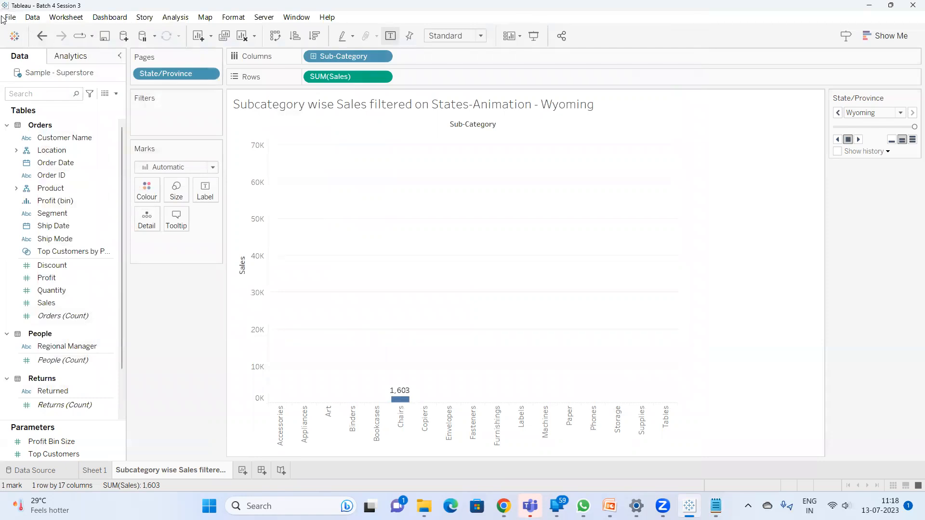
In Notepad, add the lines "serever --server details" and "excel or flatfile --file with them" directly beneath the twb note.
click(715, 506)
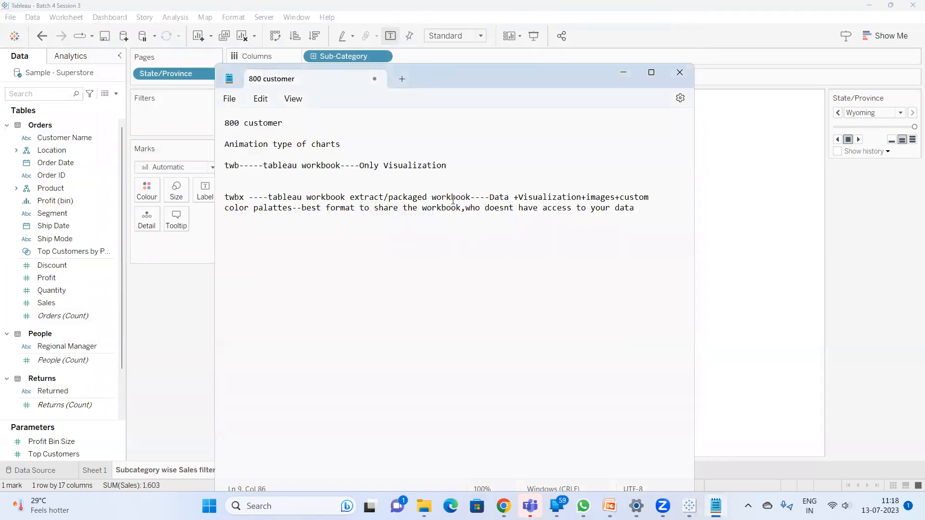
click(450, 166)
key(Return)
text(sev)
key(BackSpace)
text(rever --server)
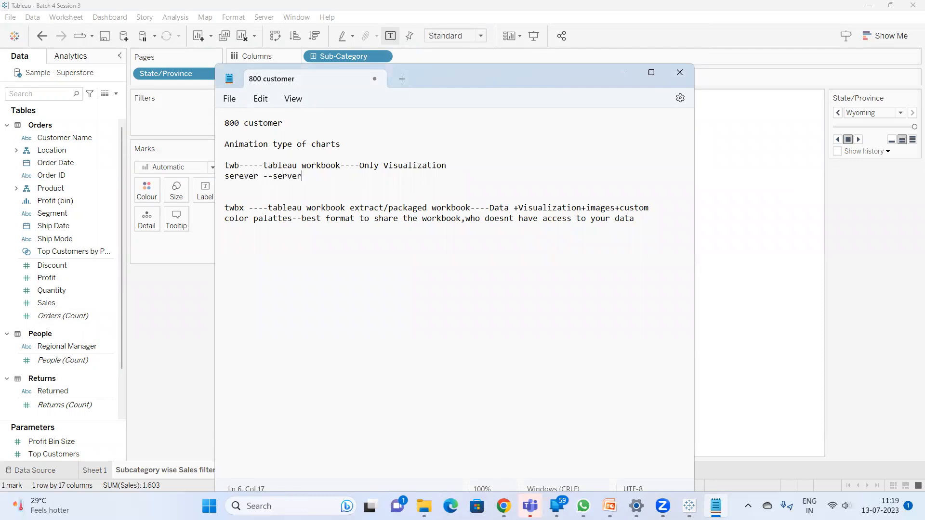
text( details)
key(Return)
text(e)
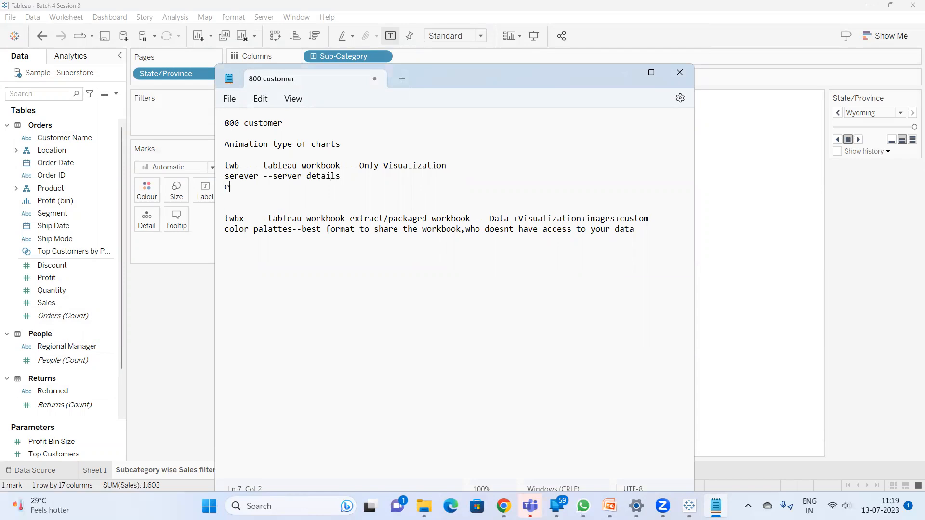
text(xcel or flatfile --file with them)
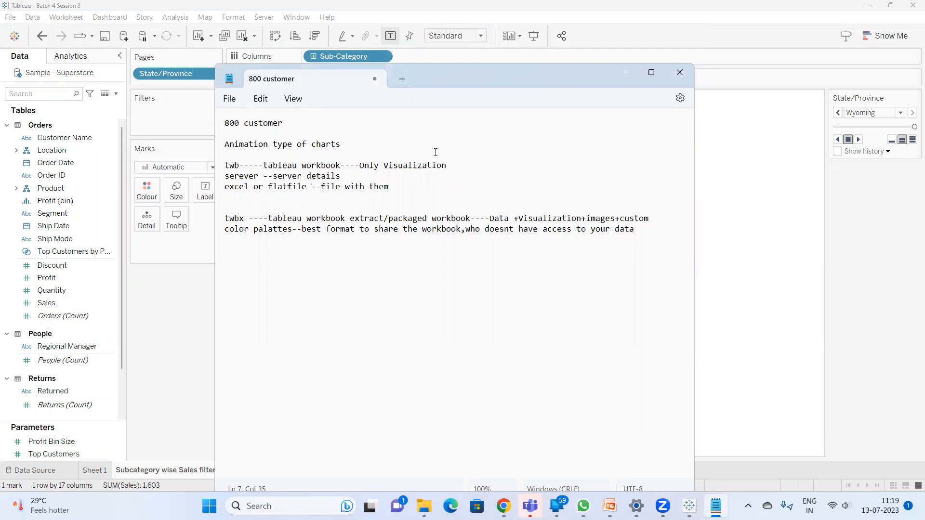
Add the line "they dont need any data files" beneath the twbx note and highlight the whole twbx explanation.
click(661, 228)
key(Return)
text(they dont need any )
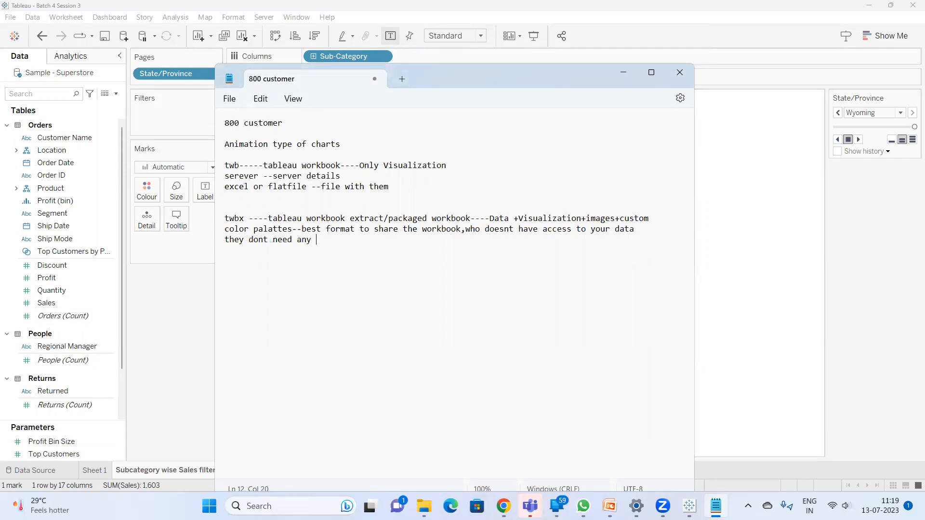
text(data files)
drag(366, 239, 216, 220)
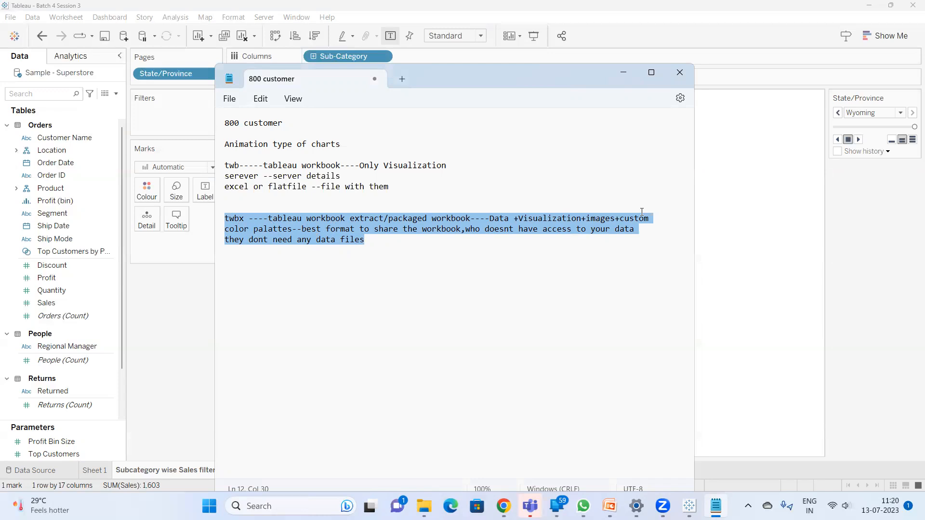
Switch to Tableau, view the start page's data connection options and return to the worksheet.
click(765, 188)
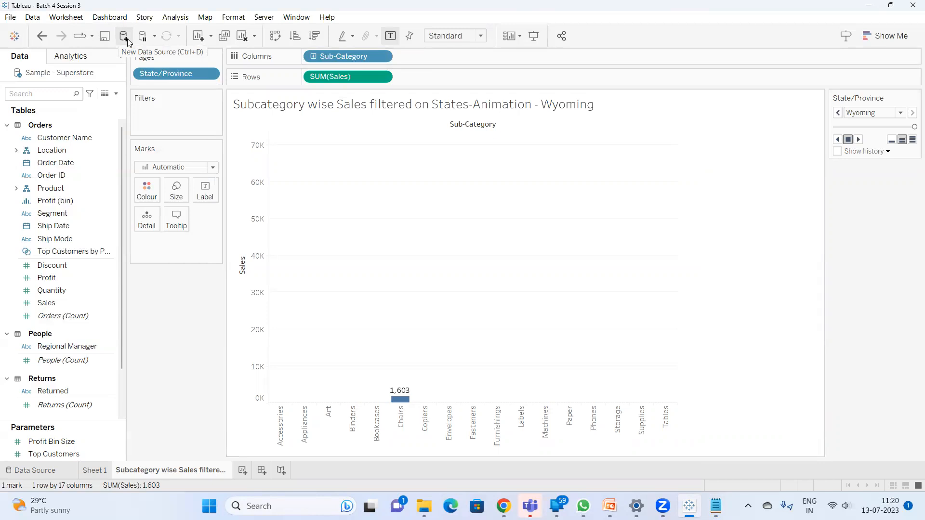
click(15, 36)
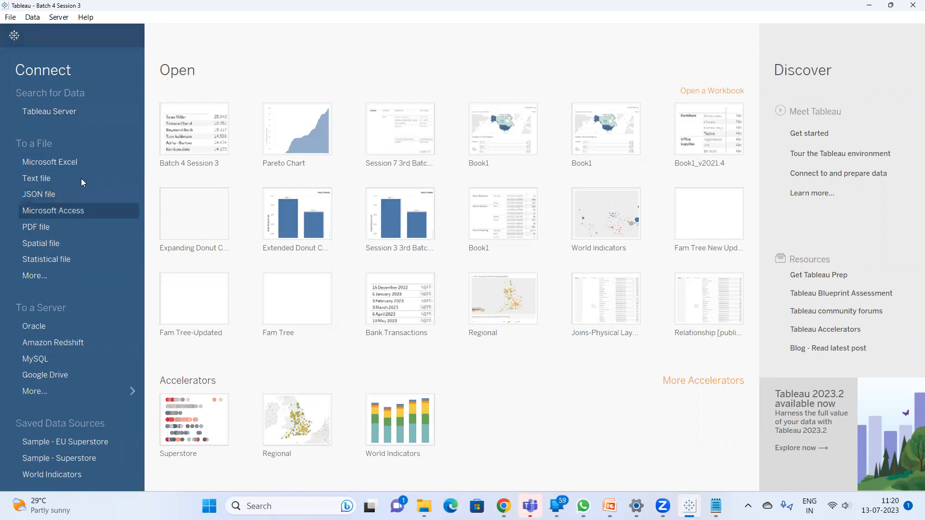
click(13, 35)
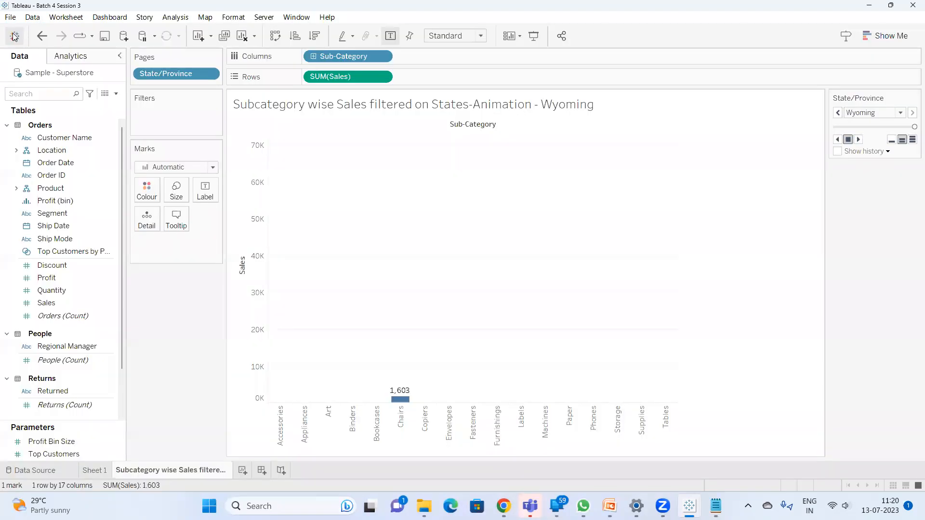
Add a new Microsoft Excel data source using the Joins & Unions workbook from the practice folder.
click(124, 38)
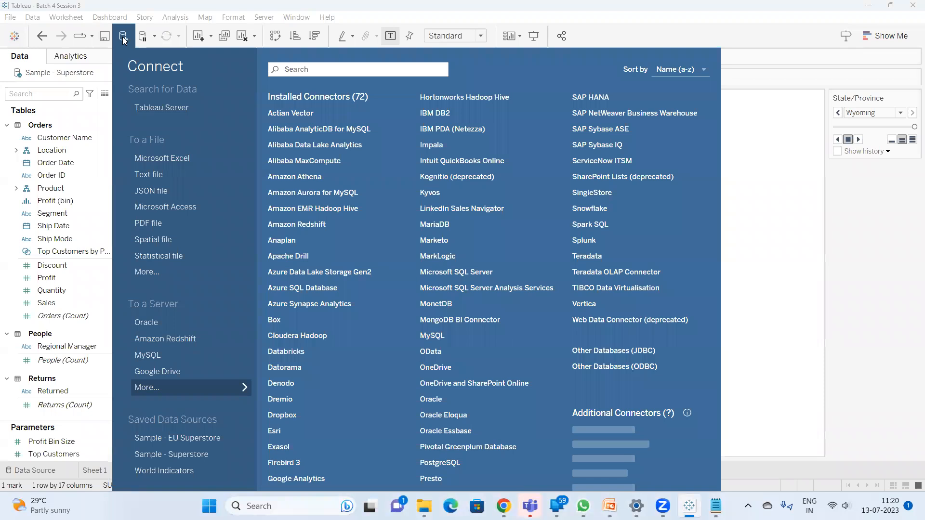
click(185, 159)
scroll(298, 184, down, 1)
double_click(226, 217)
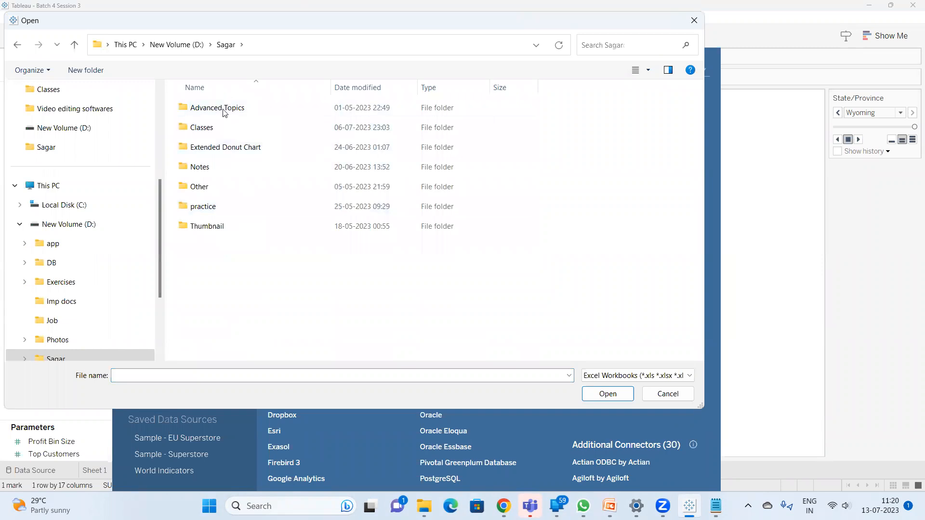
double_click(227, 212)
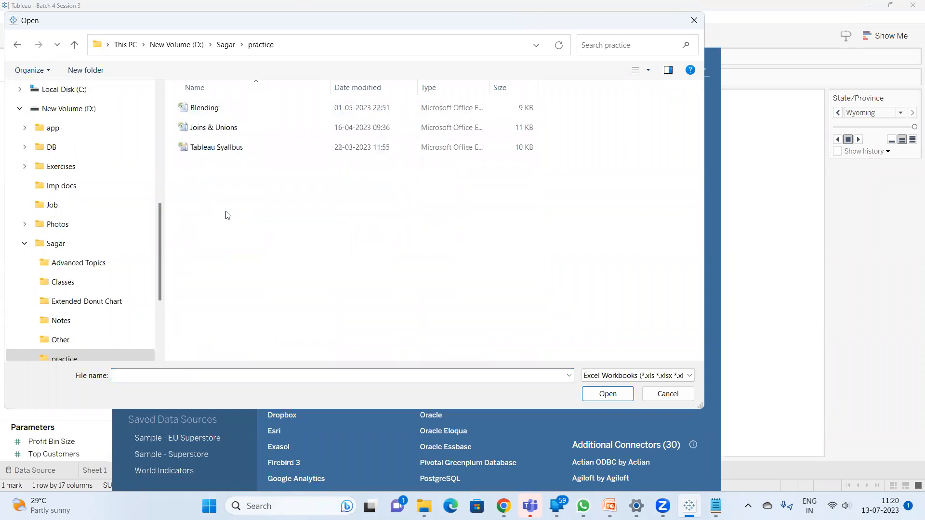
double_click(243, 127)
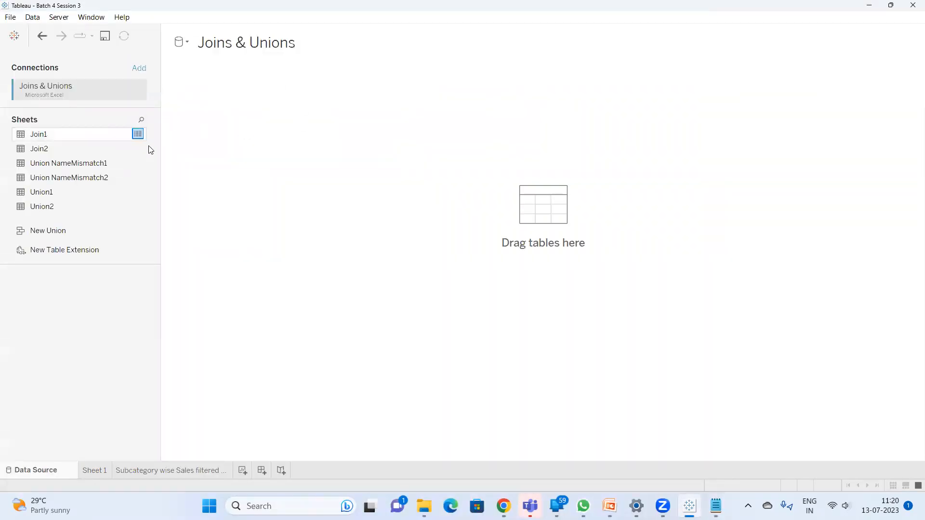
Switch to File Explorer and open the Joins & Unions workbook from the practice folder in Excel.
click(424, 506)
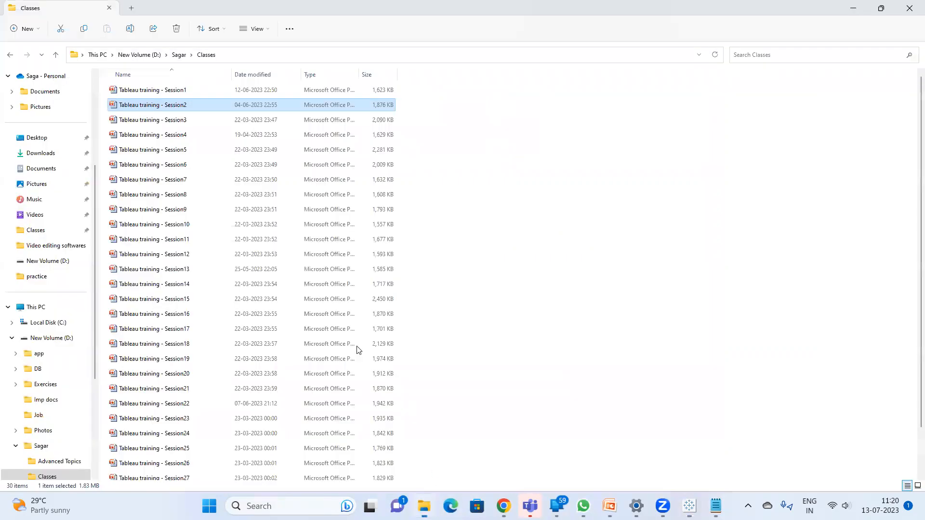
click(177, 54)
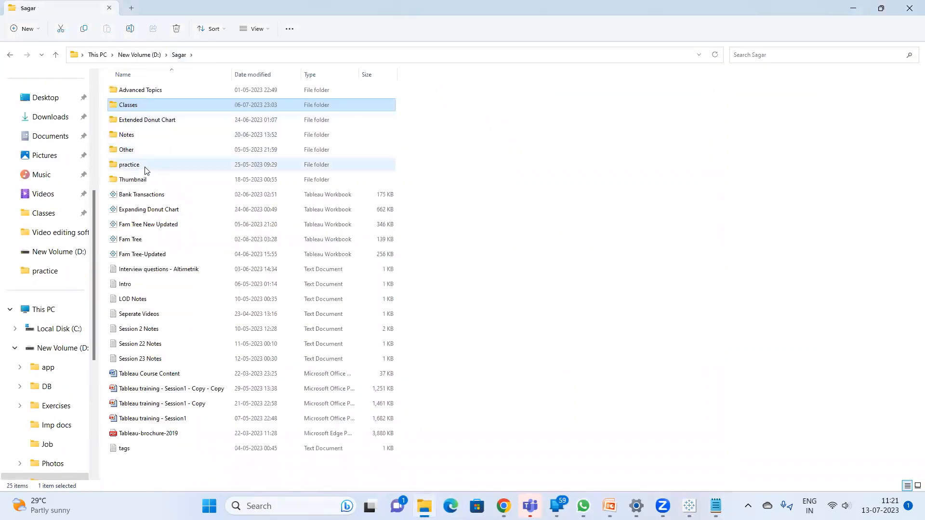
double_click(146, 169)
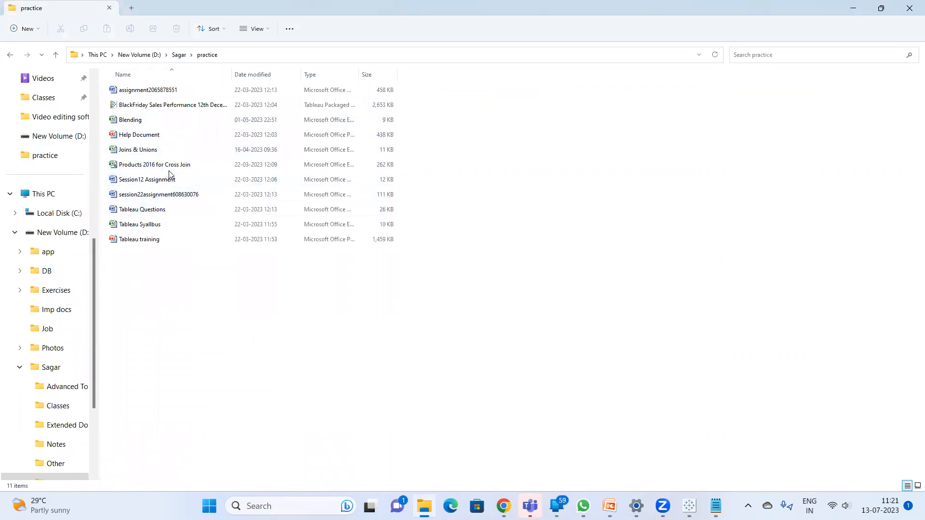
double_click(160, 150)
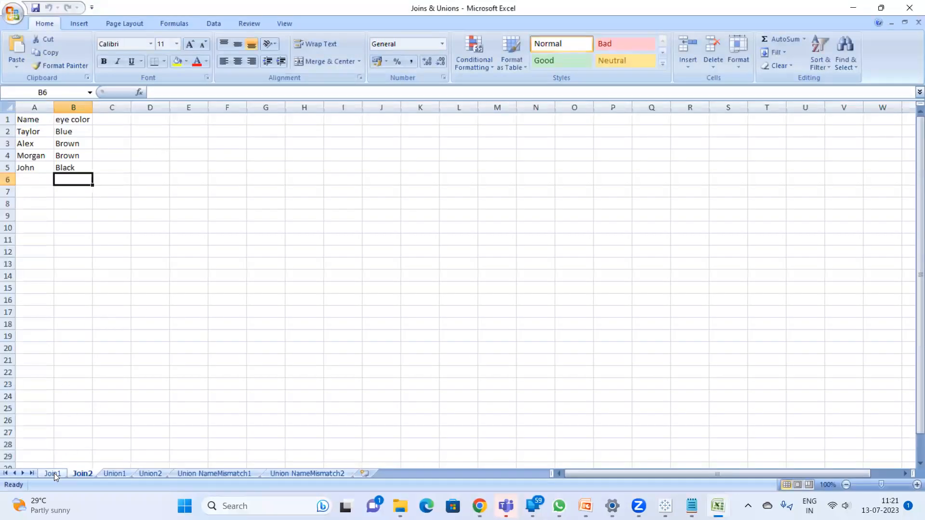
Review the Join1, Join2, Union1, Union2 and Union NameMismatch1 sheets of the workbook and return to Tableau.
click(54, 473)
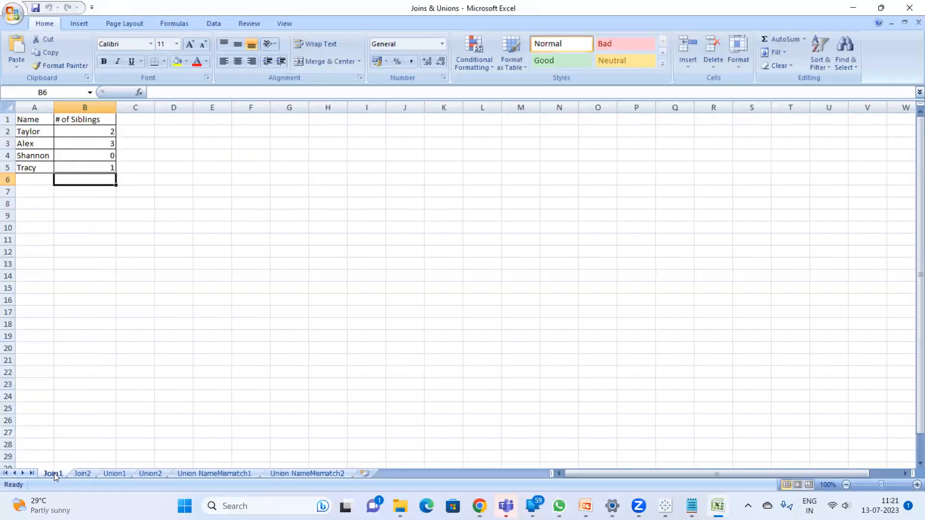
click(79, 473)
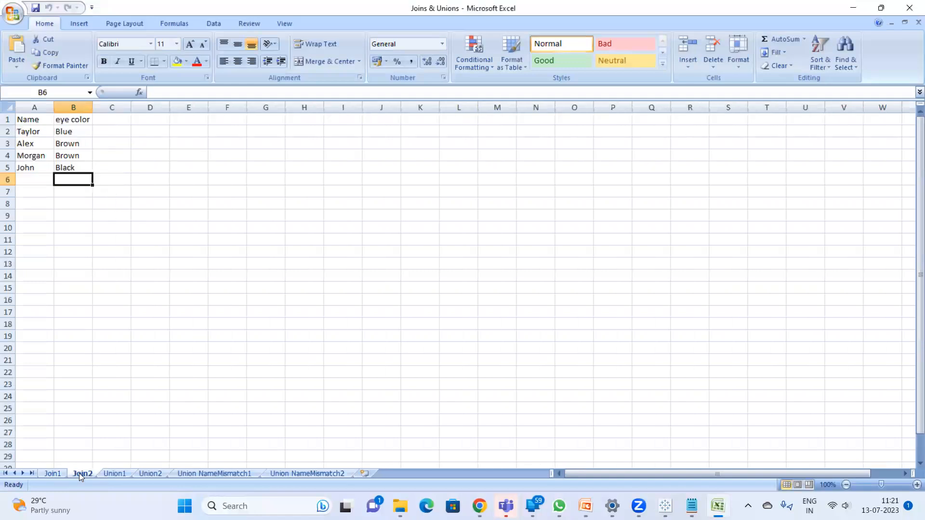
click(115, 473)
click(153, 474)
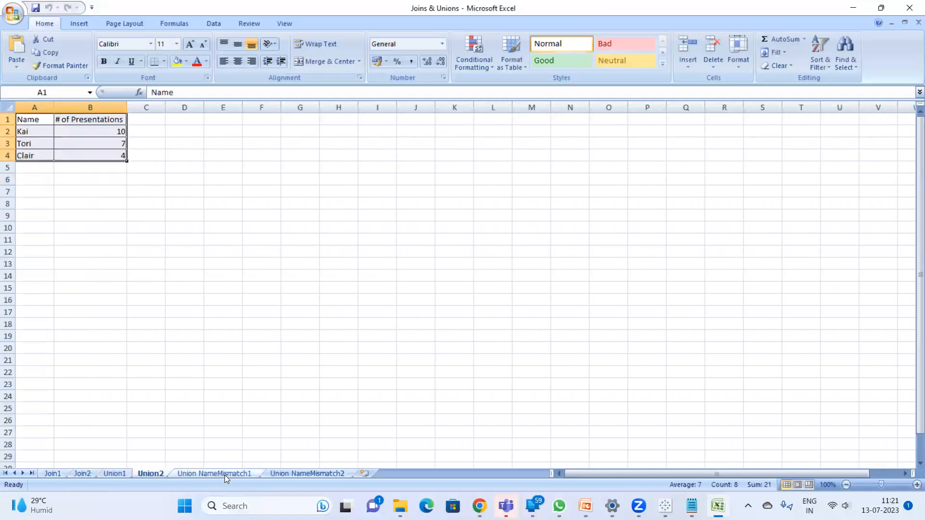
click(225, 474)
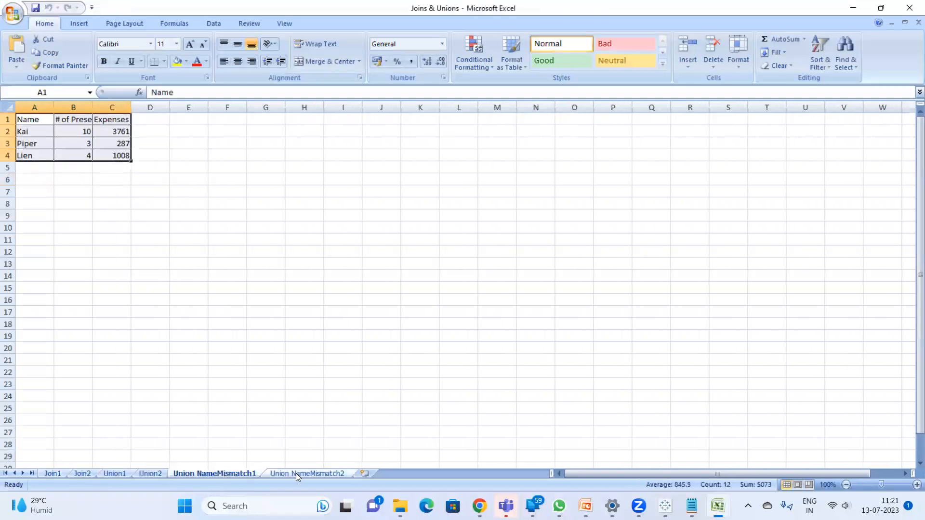
click(881, 8)
click(647, 484)
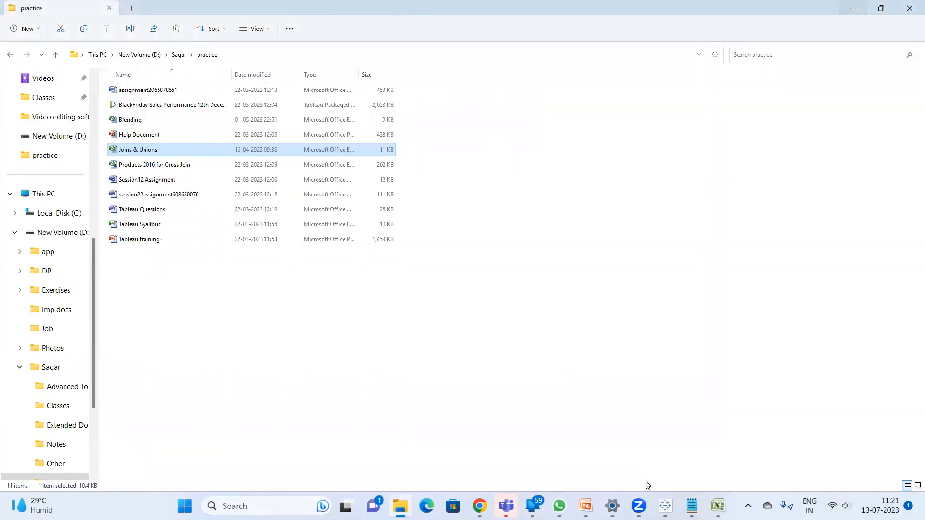
click(665, 506)
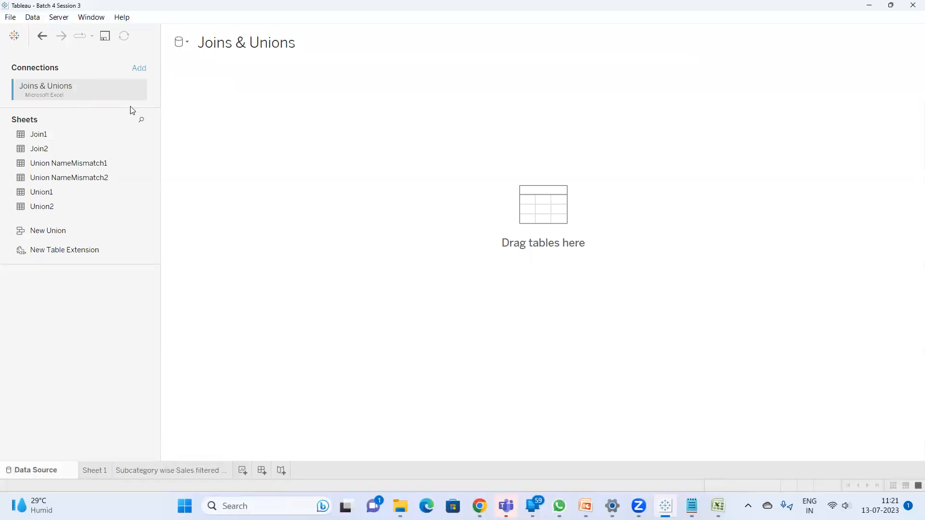
Switch to the Notepad notes and add "schemas" with 1, 2, 3, "select 1 schema", and "table" with t1, t2, t3.
click(691, 506)
click(462, 242)
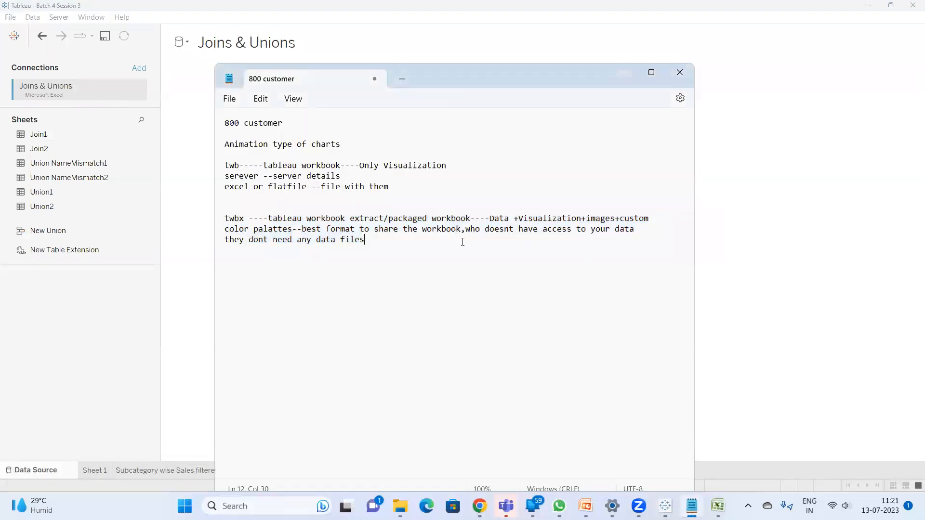
text(schemas)
key(Return)
text(table)
key(Return)
text(1)
key(Return)
text(2)
key(Return)
text(3)
key(Return)
key(Return)
key(Return)
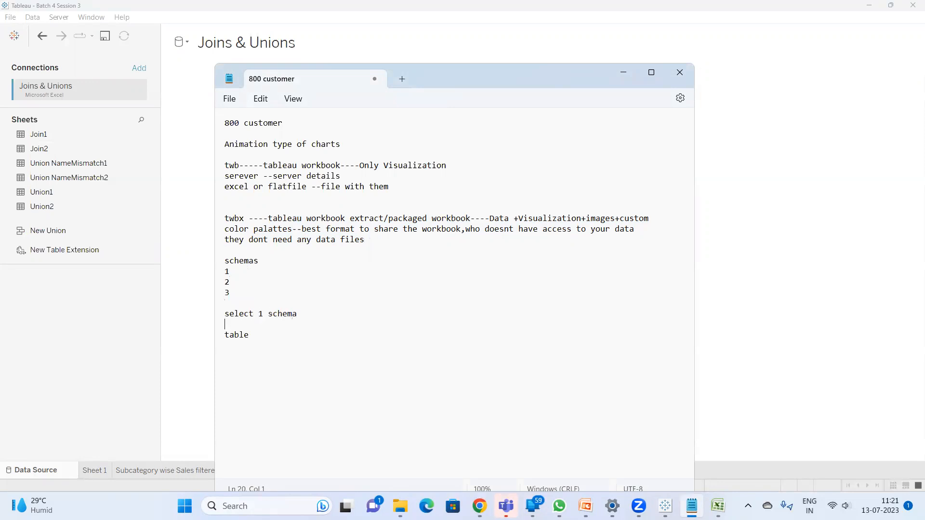
click(270, 335)
key(Return)
Return to Tableau and add the Join1 sheet to the Joins & Unions data source canvas.
click(47, 306)
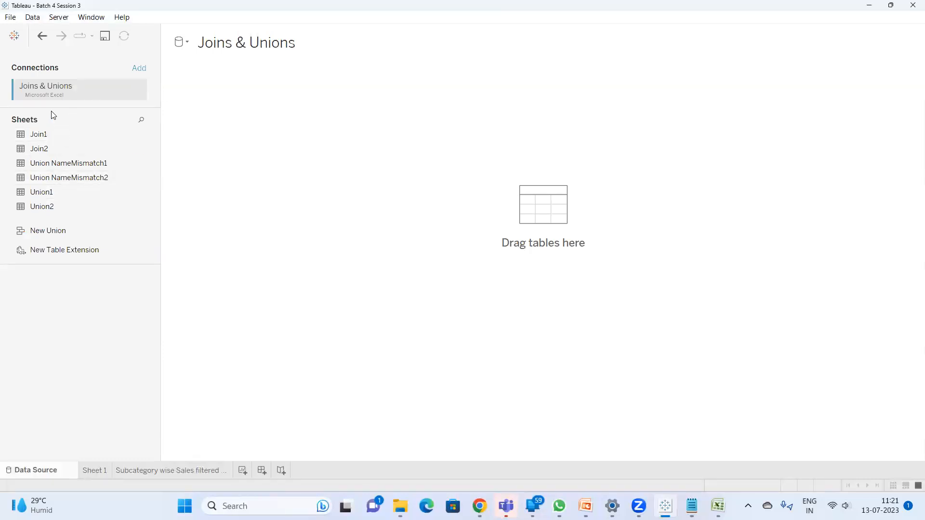
click(50, 137)
drag(230, 117, 229, 115)
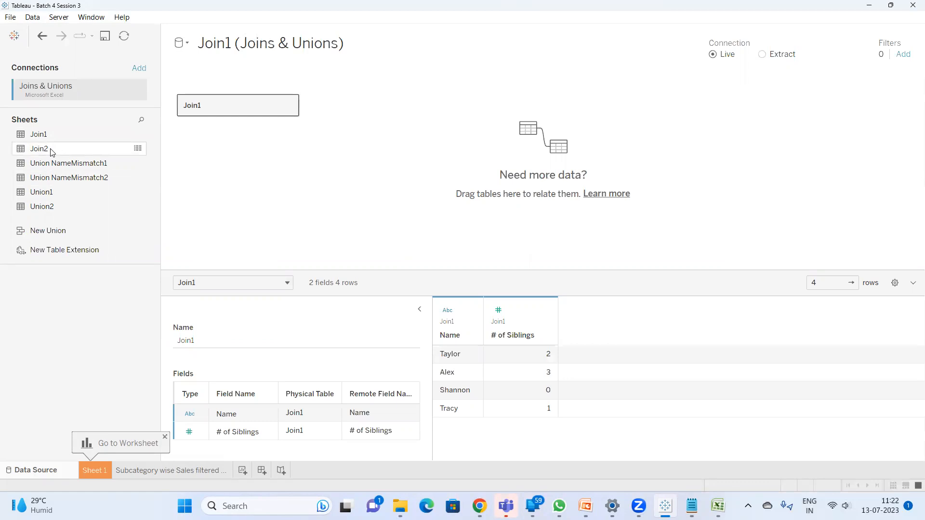
Add "relationship model----logical layer" and a Joins line naming the Physical Layer to the Notepad notes, and return to Tableau.
key(alt+Tab)
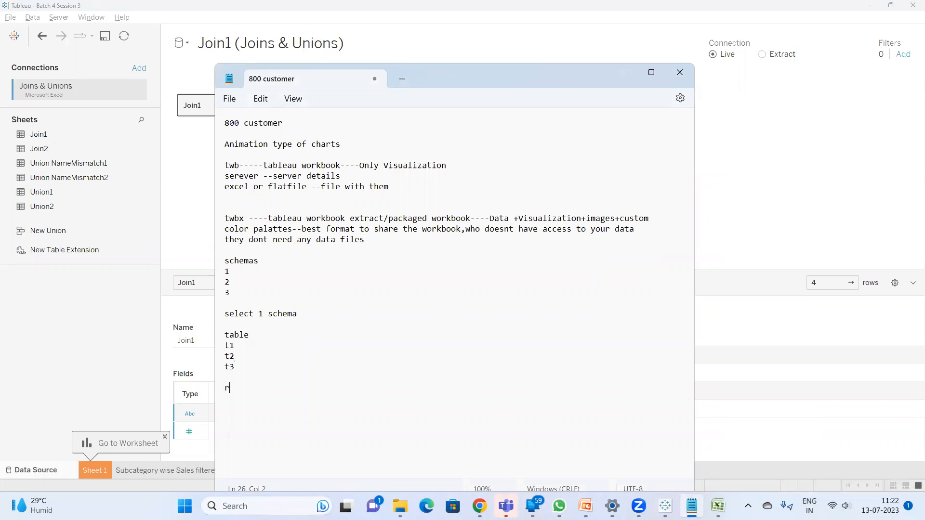
text(ionship model)
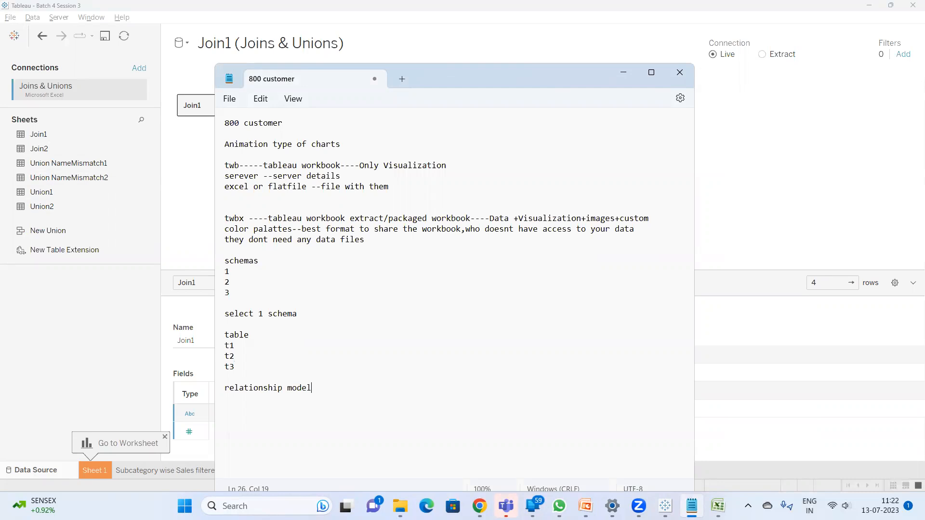
text(----logical layer)
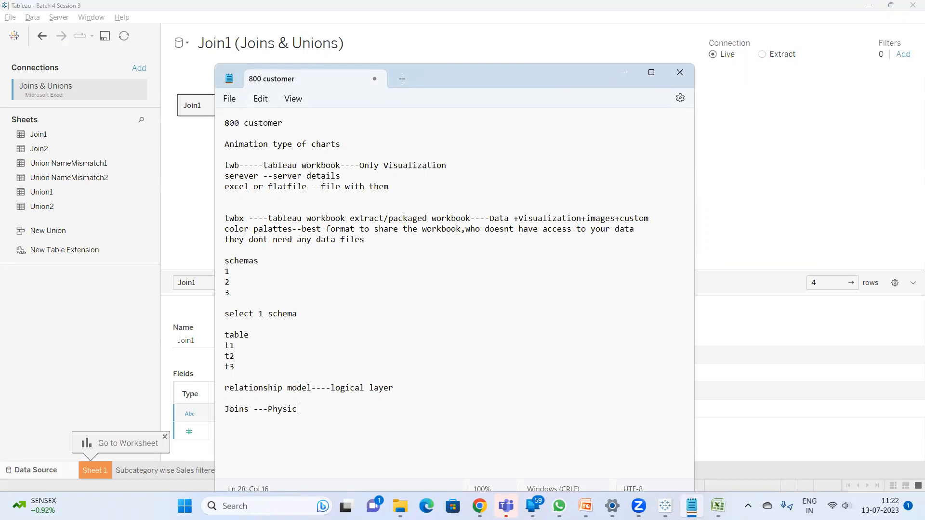
text(Layer)
click(88, 327)
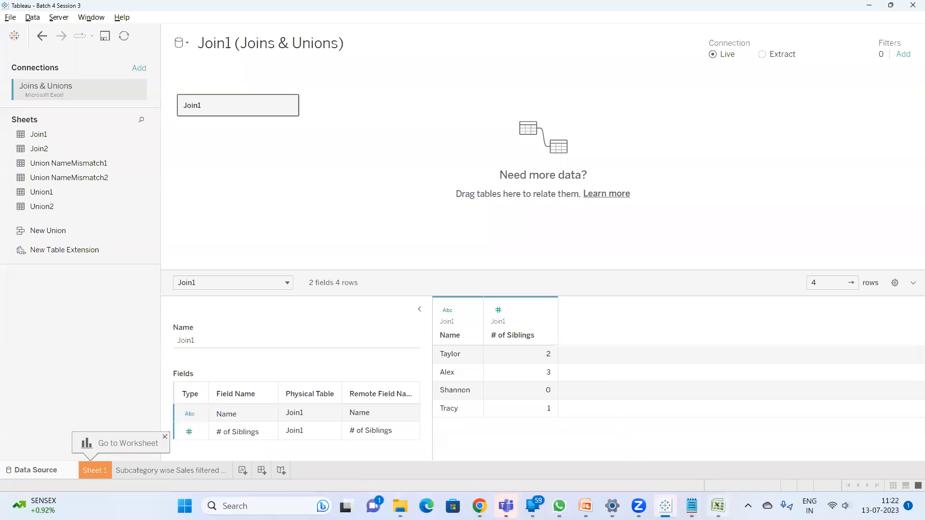
Switch to the Joins & Unions workbook in Excel and highlight the Name and # of Siblings table on Join1.
click(717, 506)
click(56, 203)
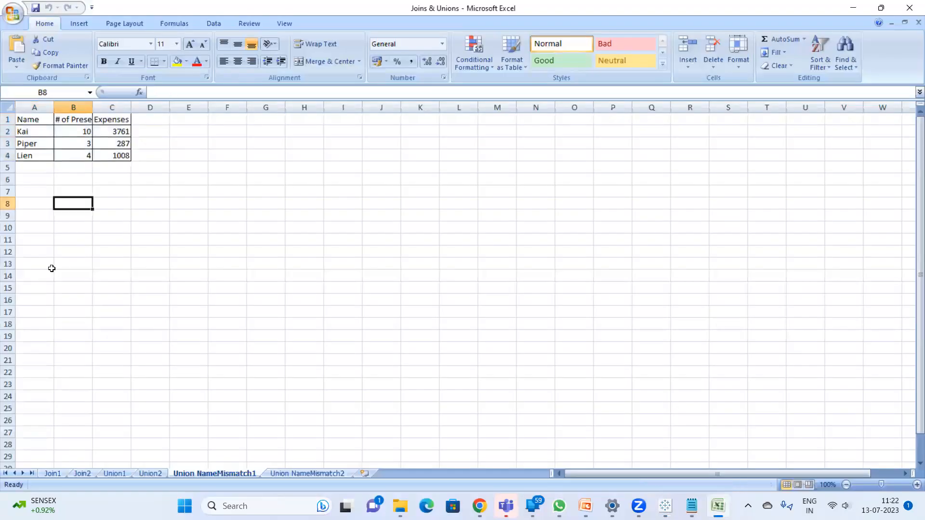
click(53, 473)
click(50, 215)
drag(16, 121, 97, 168)
click(67, 194)
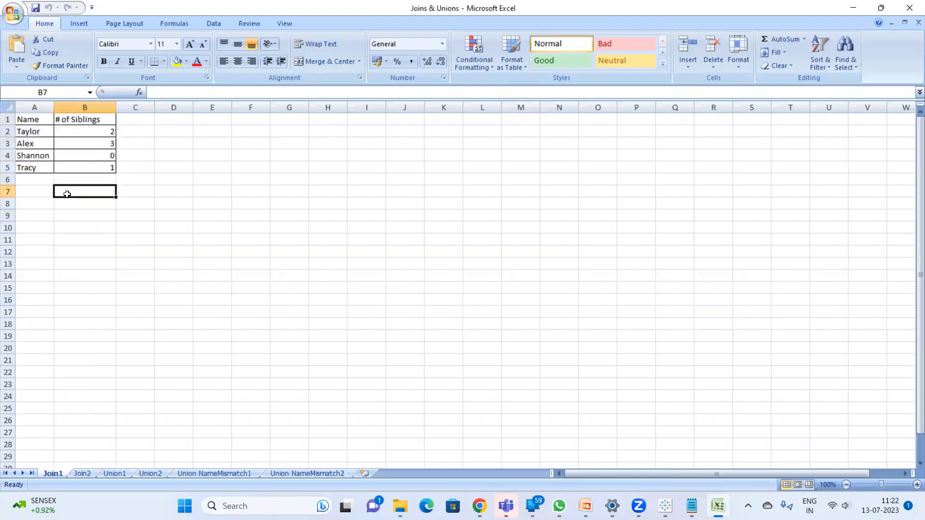
drag(32, 119, 96, 167)
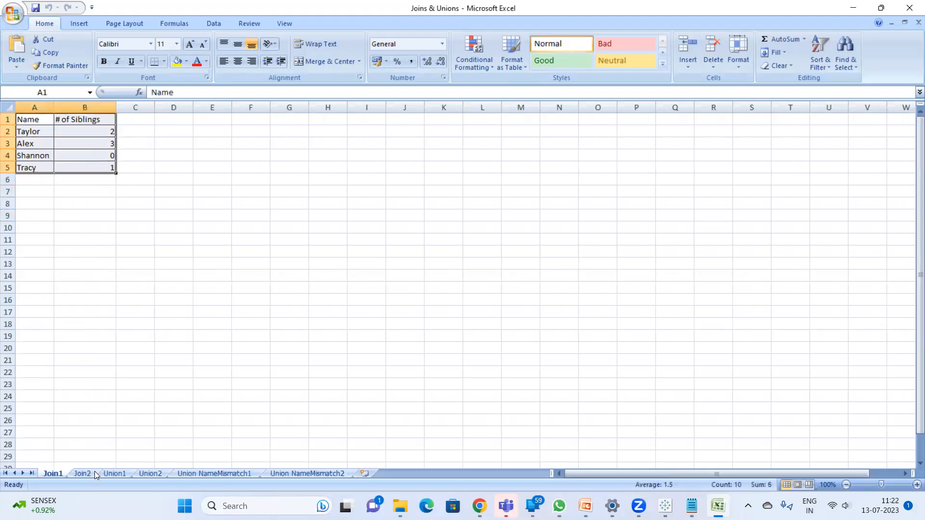
Copy the Name and eye color table from the Join2 sheet and paste it at D1 on Join1.
click(96, 475)
click(22, 118)
drag(45, 139, 70, 166)
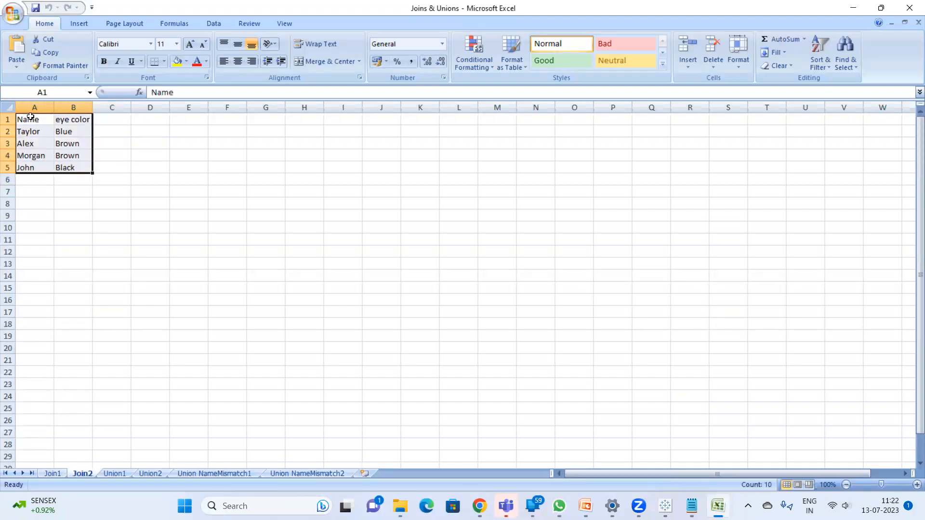
key(ctrl+c)
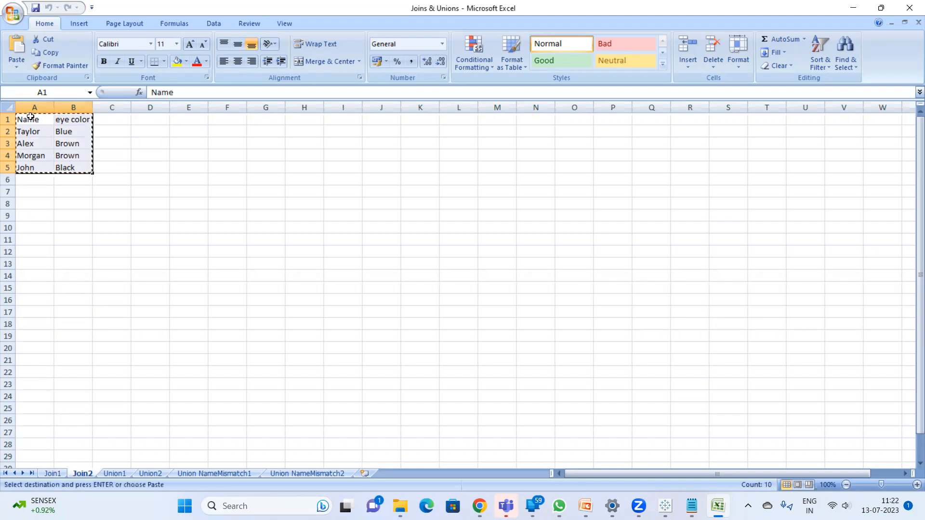
click(52, 474)
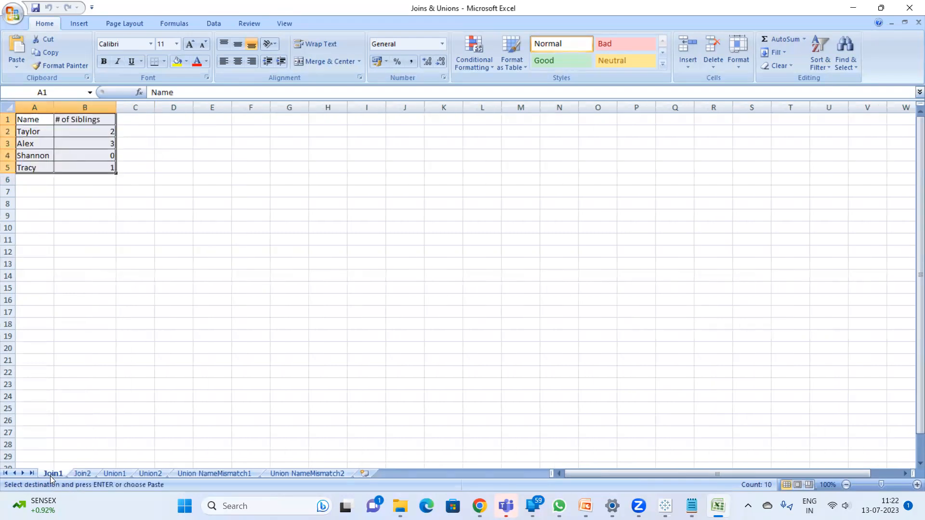
click(181, 121)
key(ctrl+v)
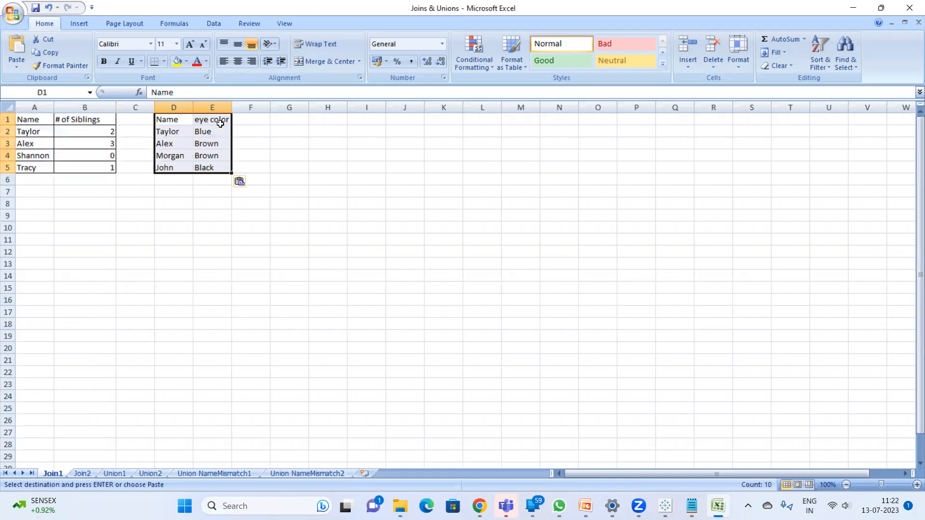
key(Escape)
click(361, 177)
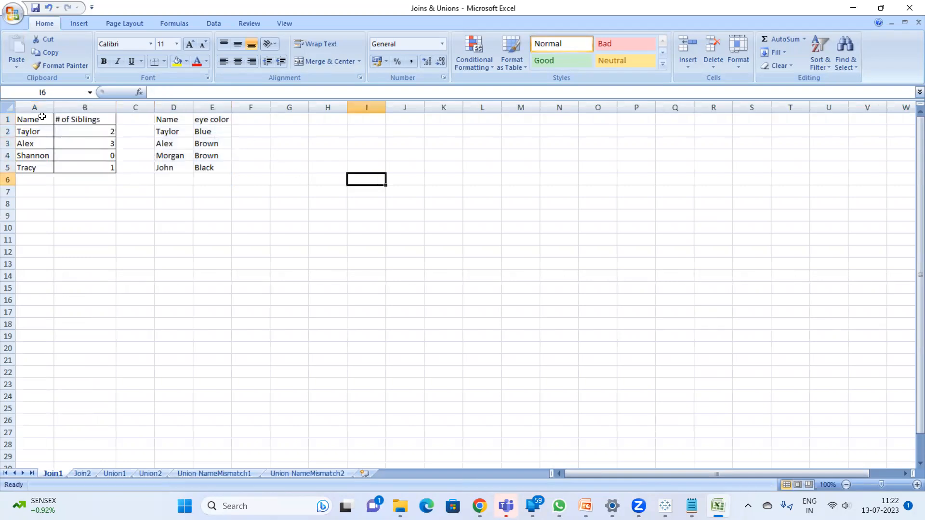
Compare the siblings and eye color tables on Join1, highlighting each table and its matching Name column.
click(39, 121)
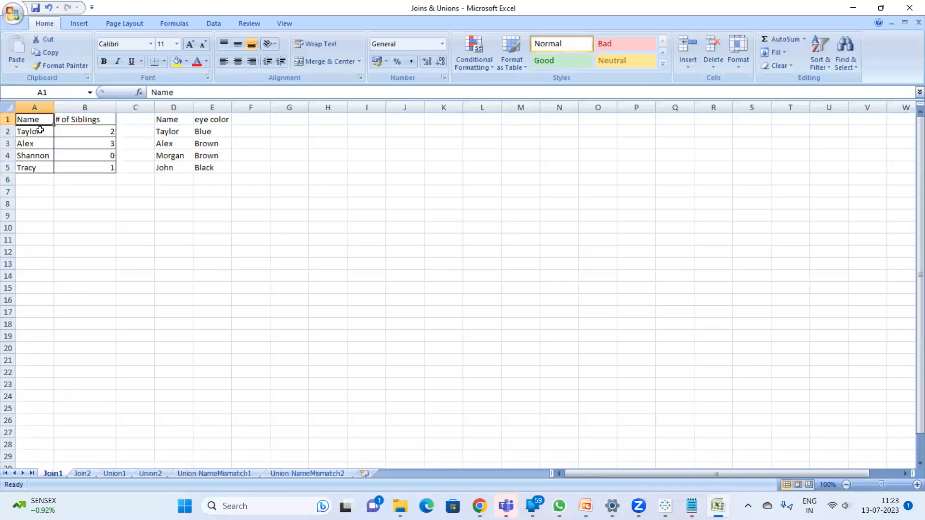
click(170, 132)
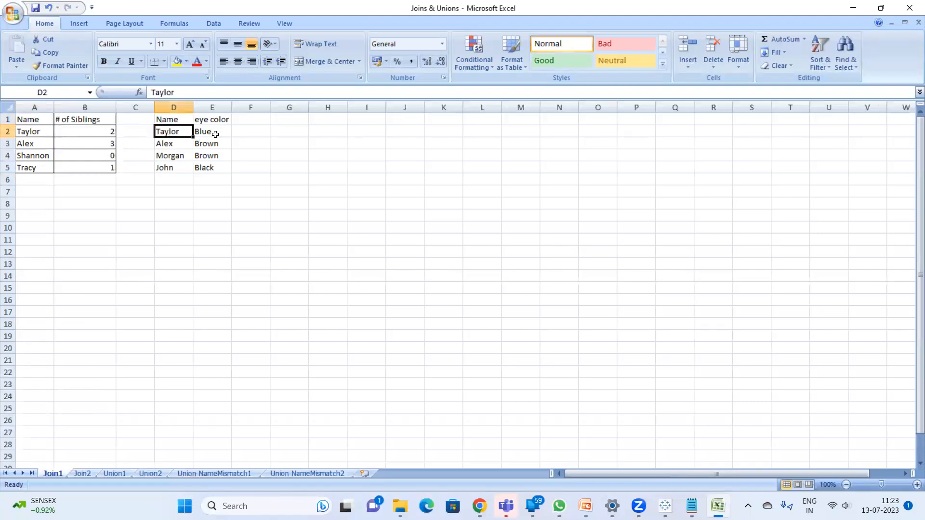
drag(21, 122, 93, 164)
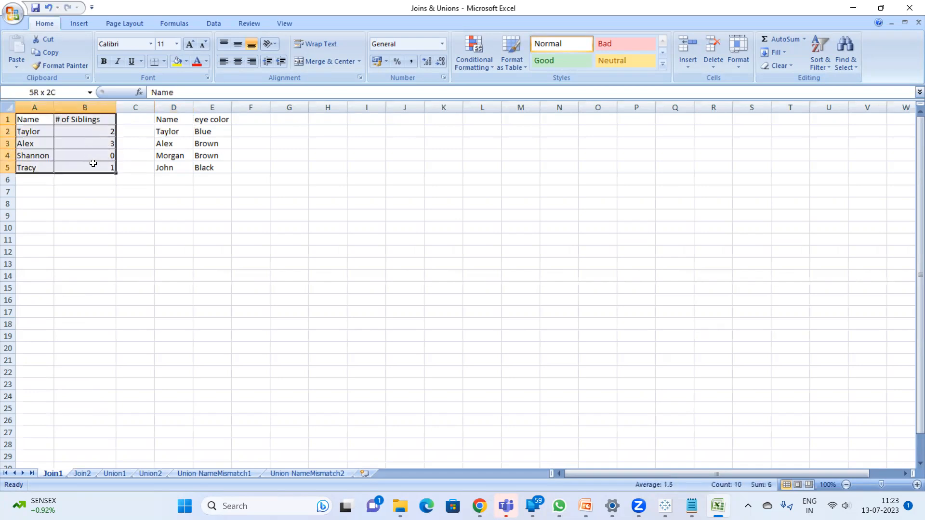
drag(161, 121, 221, 167)
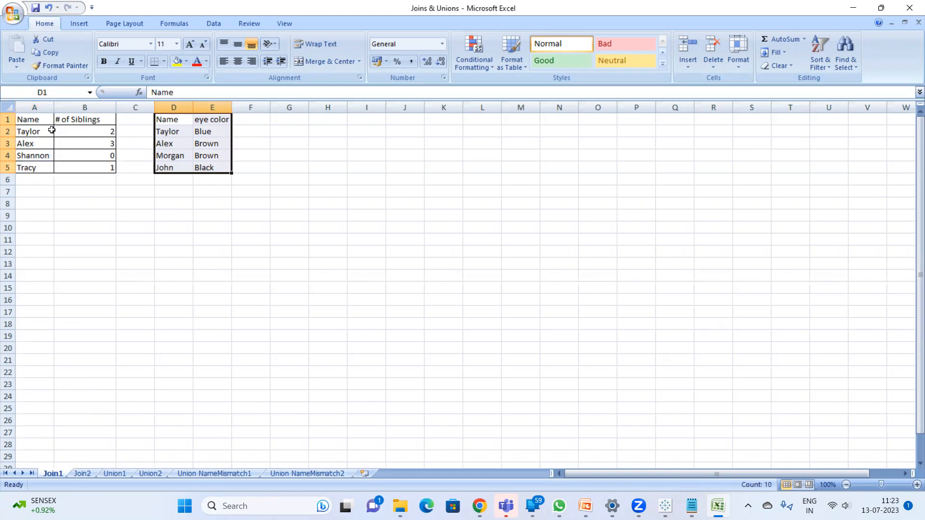
drag(29, 121, 98, 154)
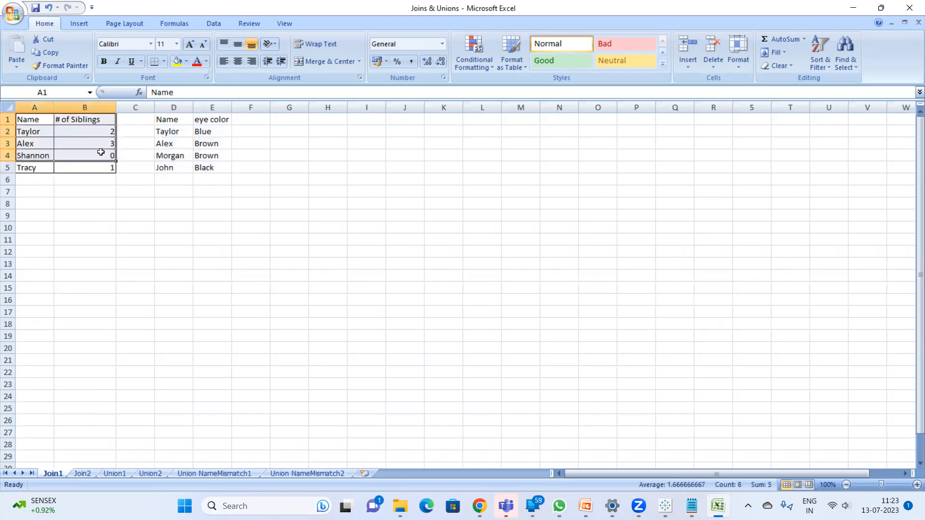
drag(157, 118, 222, 157)
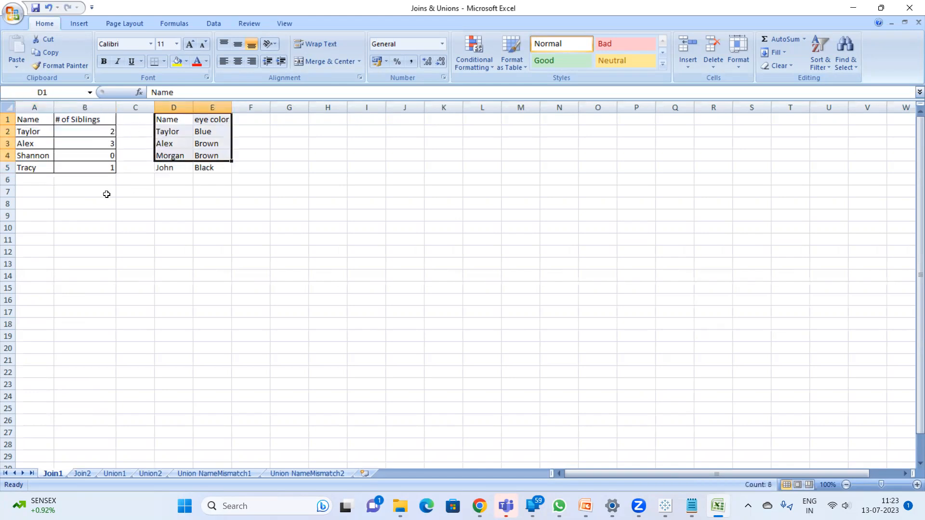
Fill the Name header cells of both tables, A1 and D1, with yellow.
click(28, 120)
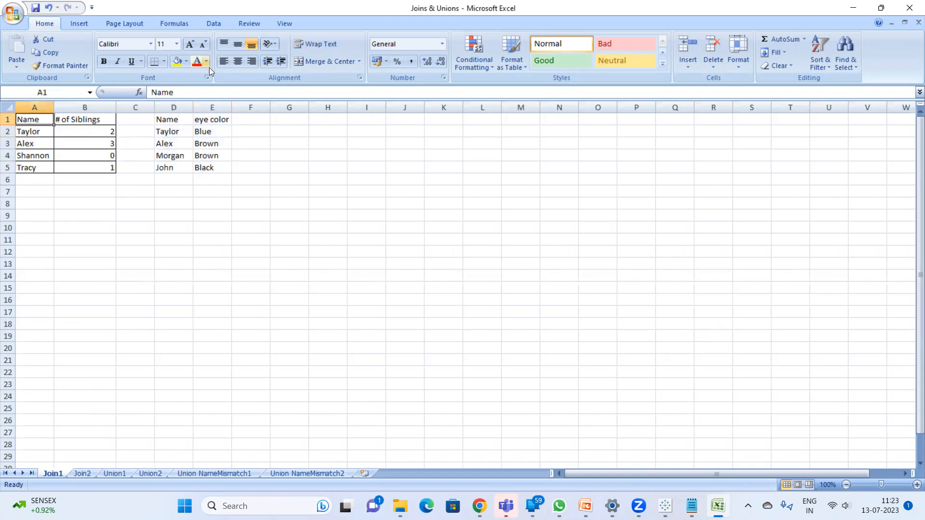
click(176, 66)
click(178, 121)
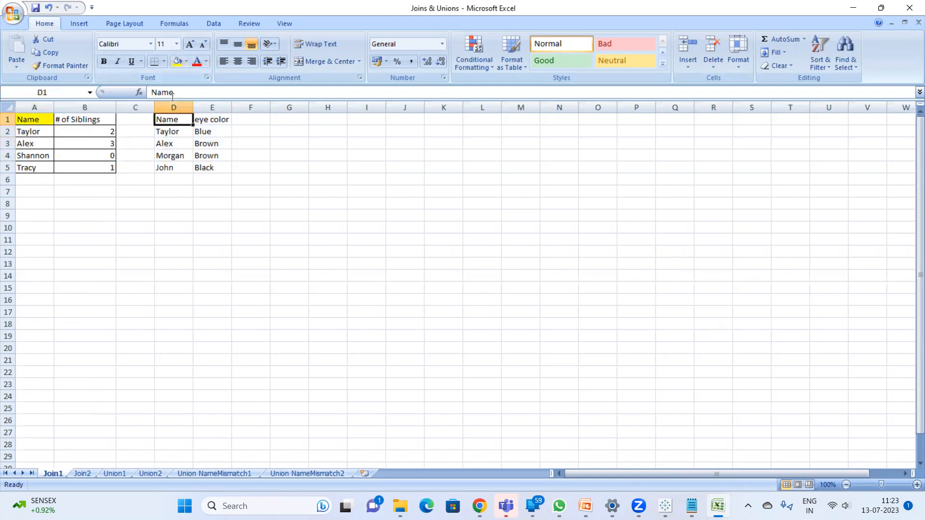
click(176, 65)
click(216, 200)
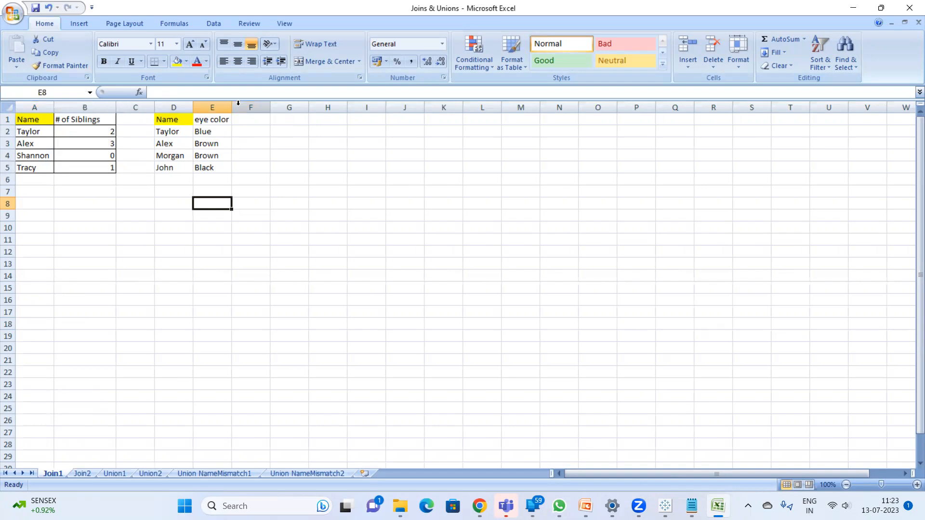
Switch to Tableau and add the Join2 sheet beside Join1 on the canvas, relating the two tables.
key(alt+Tab)
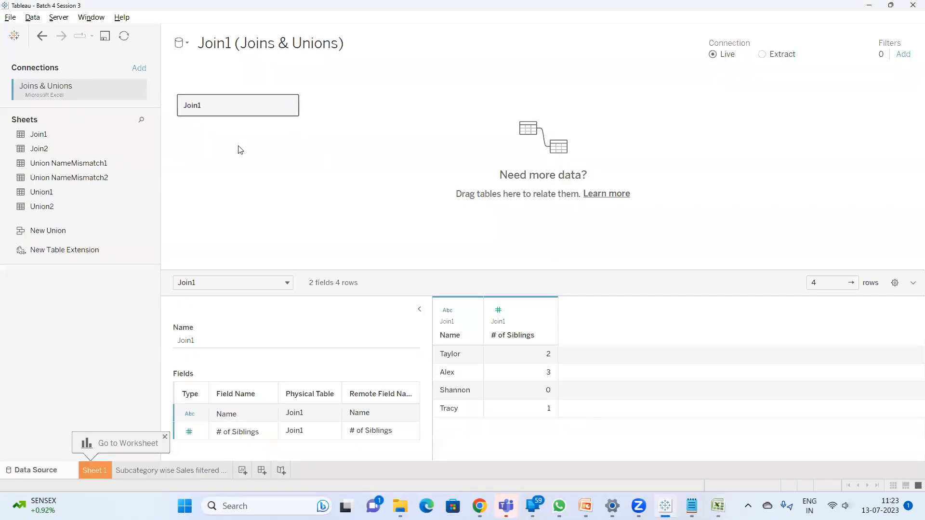
drag(52, 153, 349, 108)
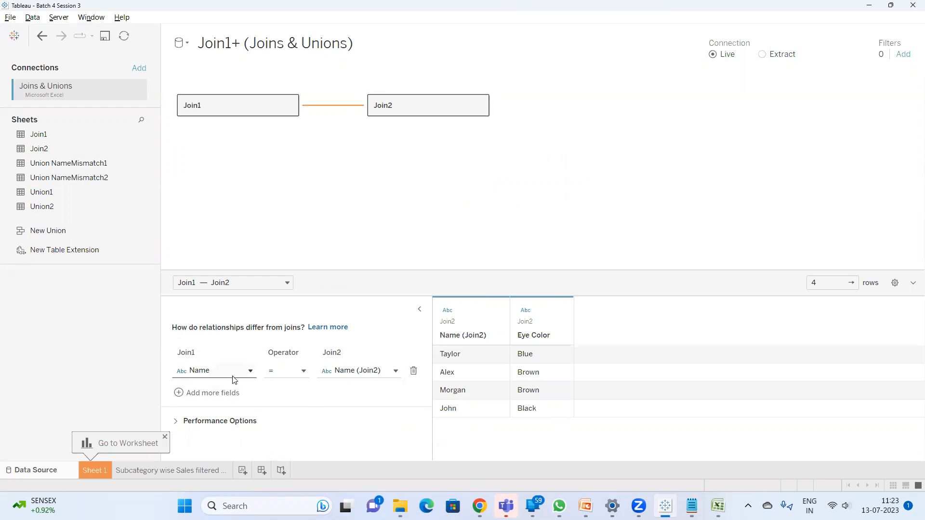
Switch to Excel, check the Google Meet window and return to the Join1 sheet.
key(alt+Tab)
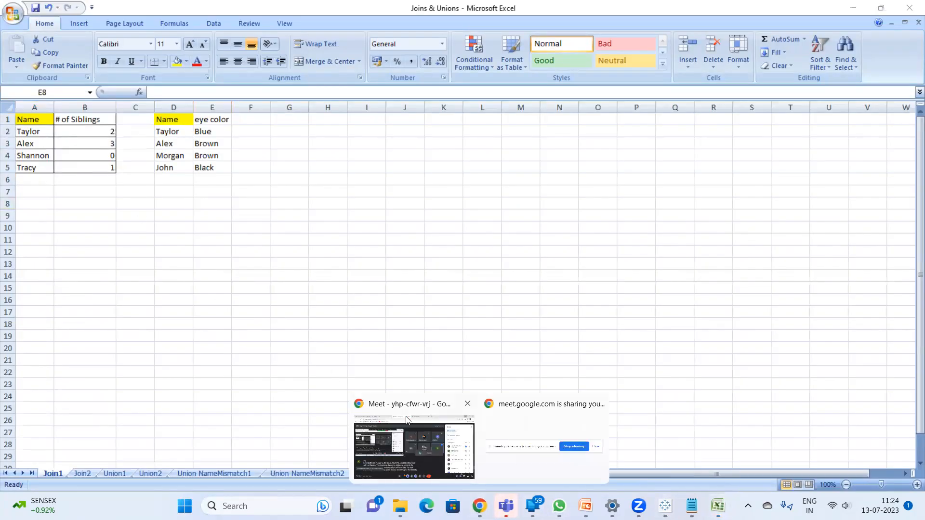
click(409, 448)
click(852, 271)
key(alt+Tab)
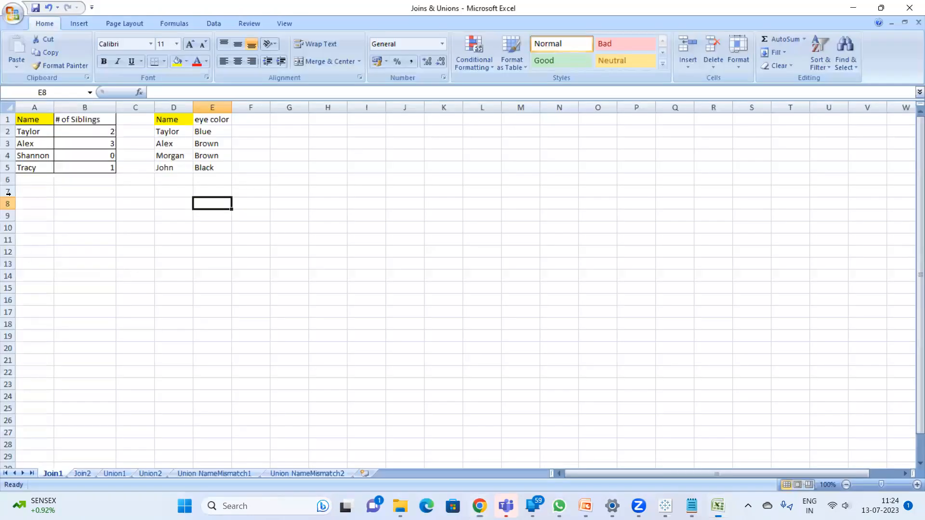
Compare the Name header cells of the siblings and eye color tables across the Join1 and Join2 sheets.
click(35, 119)
click(166, 118)
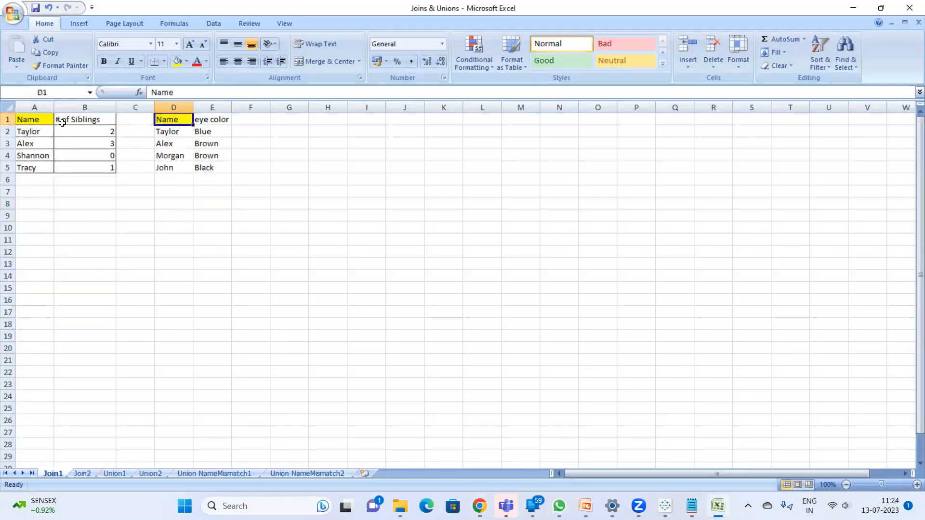
click(38, 121)
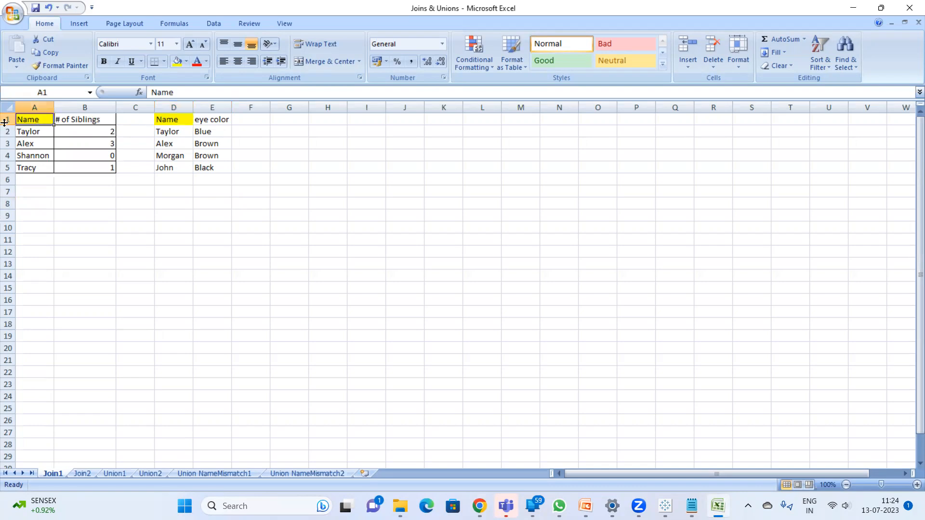
click(87, 473)
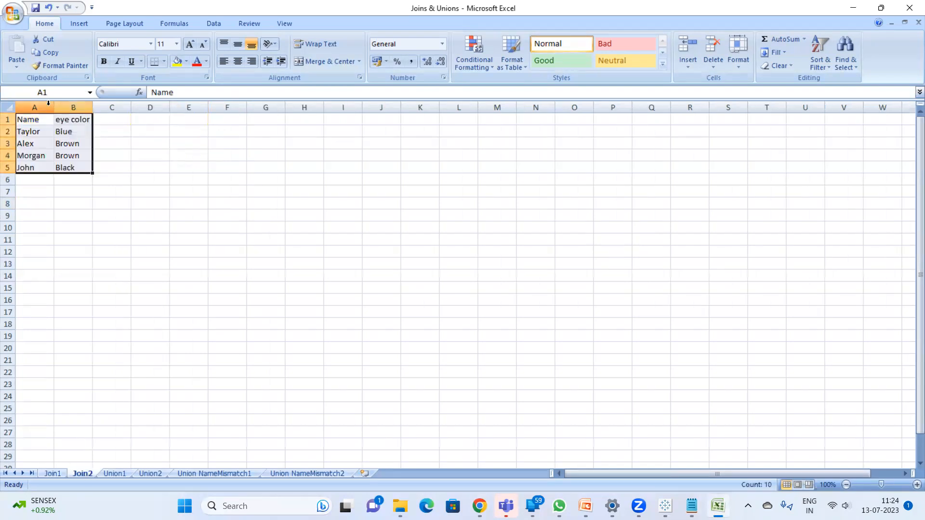
click(35, 120)
click(52, 473)
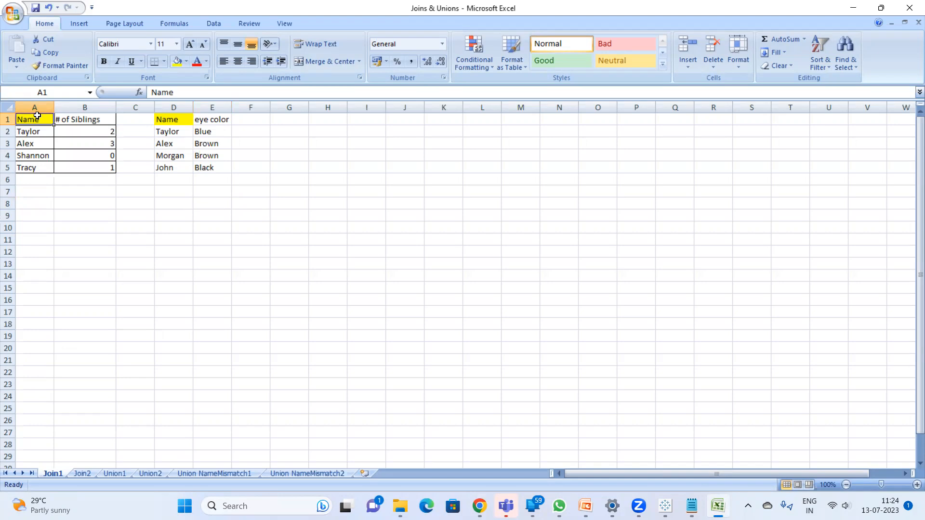
Switch to Tableau and view the field choices on both sides of the Join1–Join2 relationship.
mouse_move(479, 504)
click(665, 505)
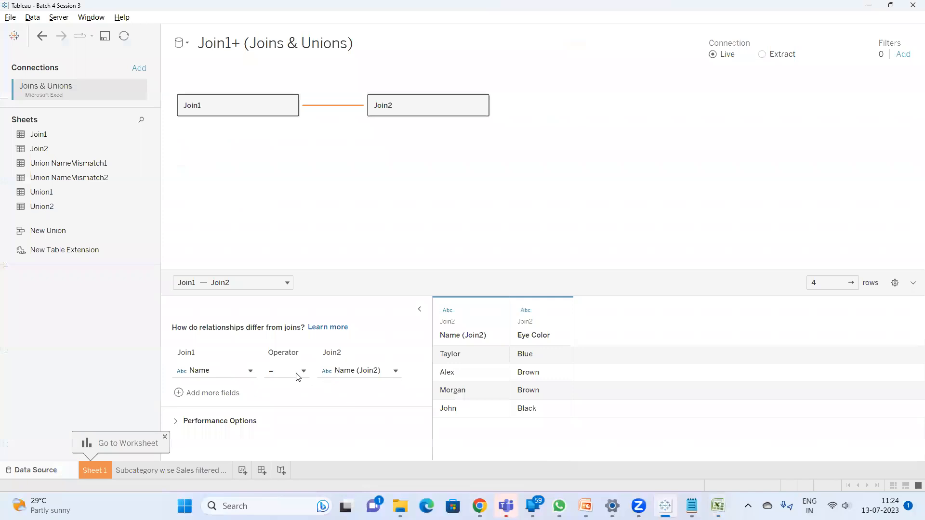
click(219, 371)
click(346, 370)
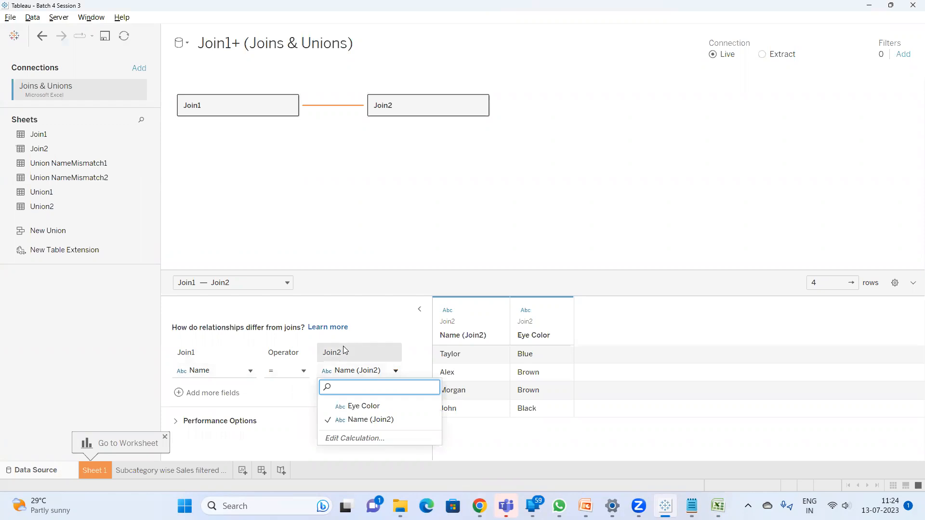
Switch to Chrome to check the Google Meet window, and return to the Tableau data source.
mouse_move(480, 506)
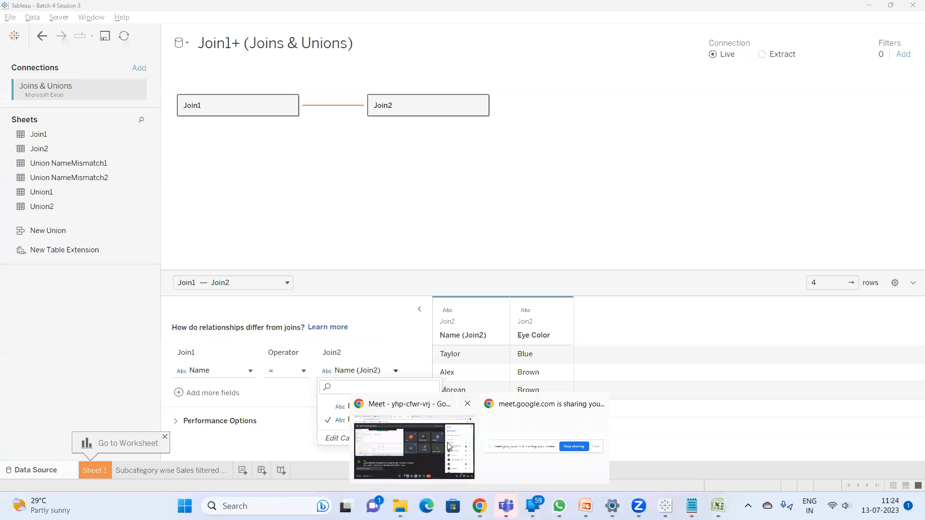
click(448, 446)
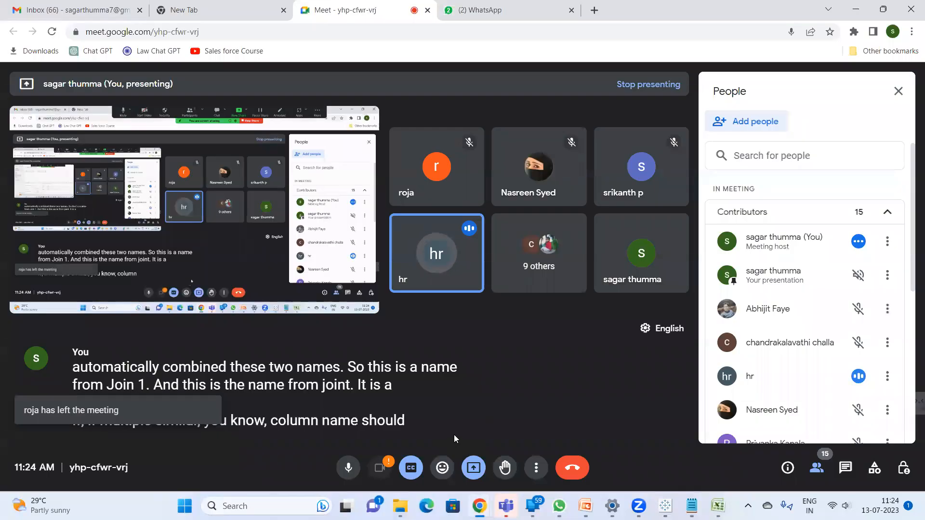
click(883, 9)
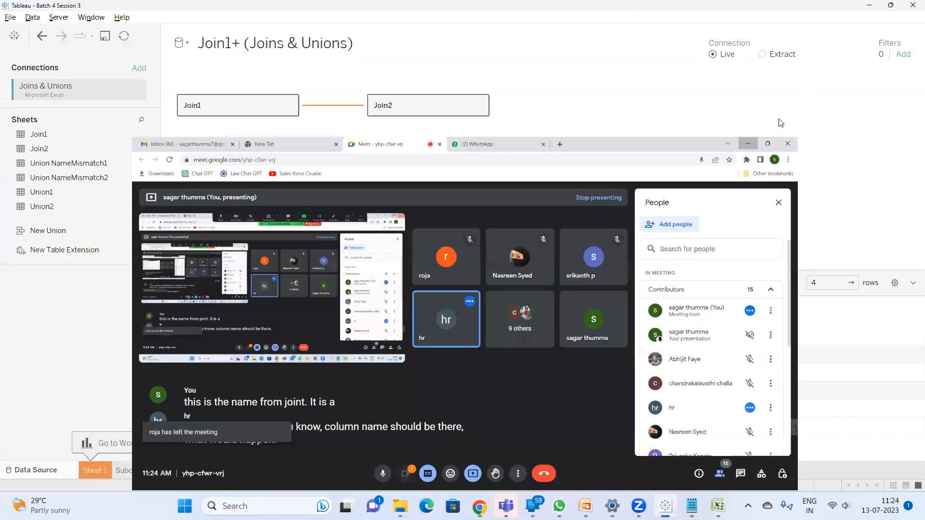
click(781, 123)
Change the Join2 matching field of the relationship to Eye Color.
click(385, 360)
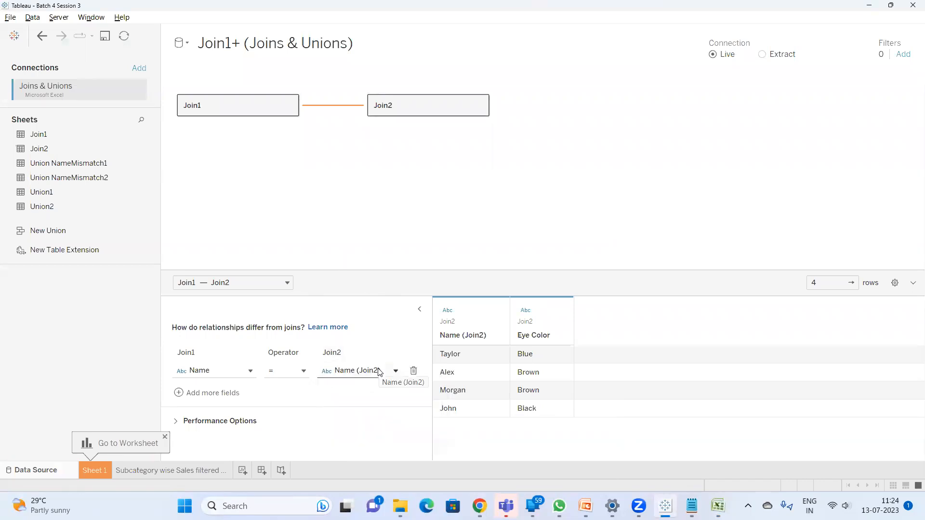
click(379, 371)
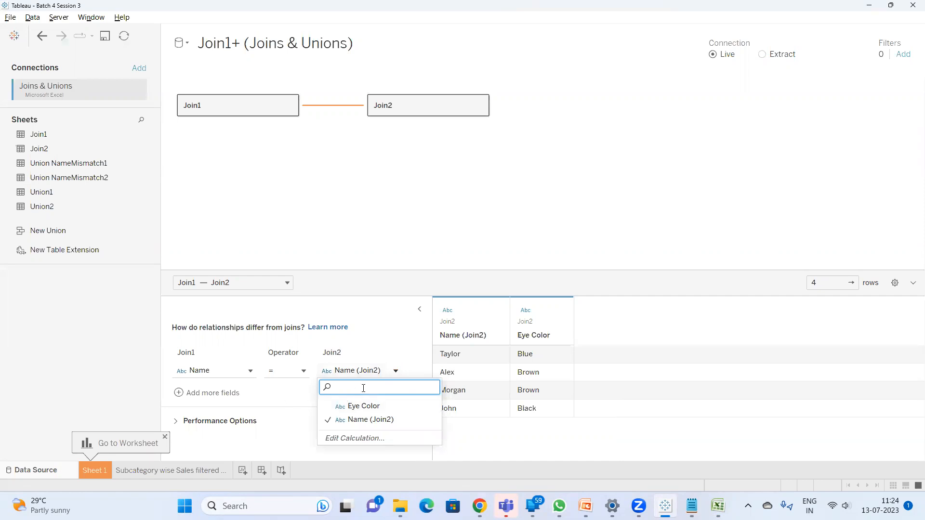
click(378, 408)
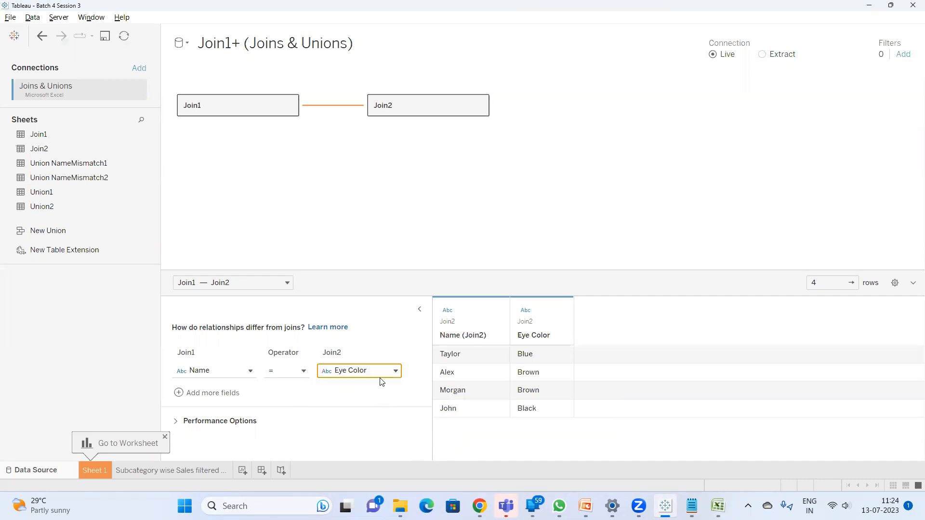
Add a second field pair to the relationship, view the Join1 field choices and remove the pair.
click(181, 395)
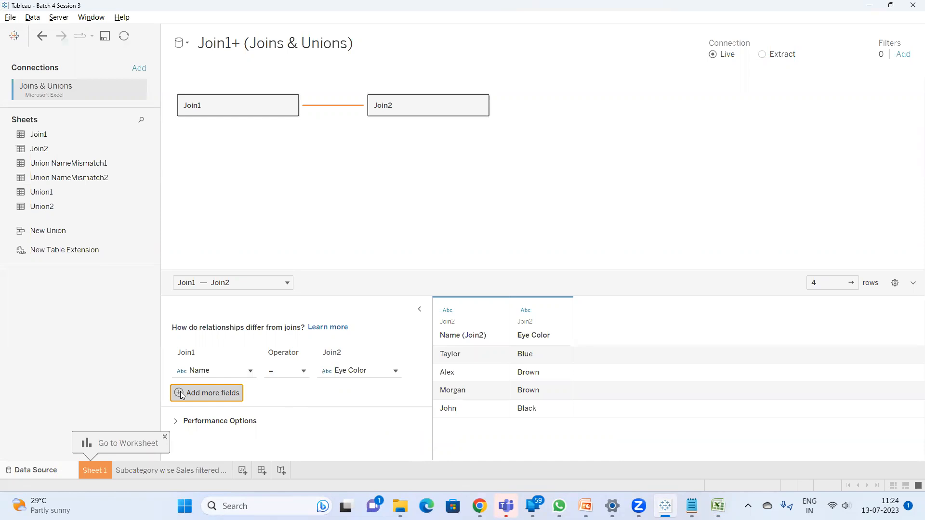
click(181, 395)
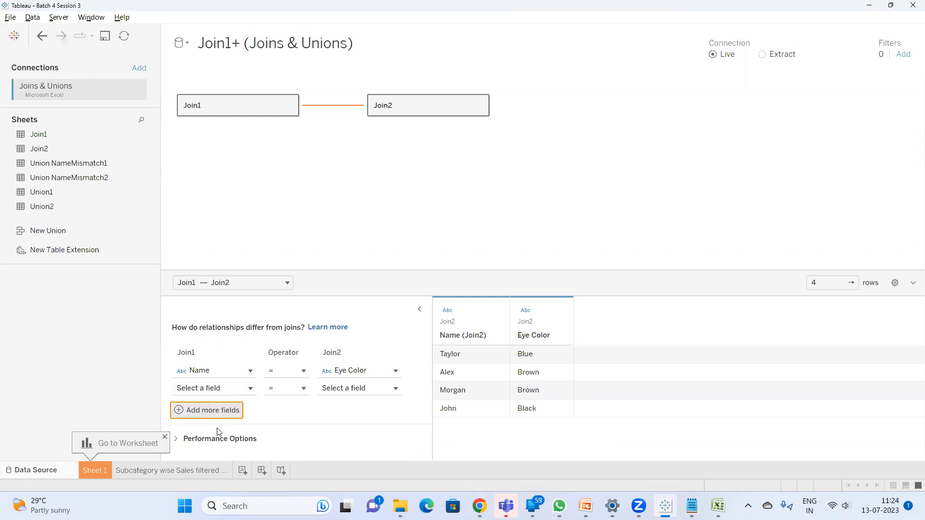
click(243, 391)
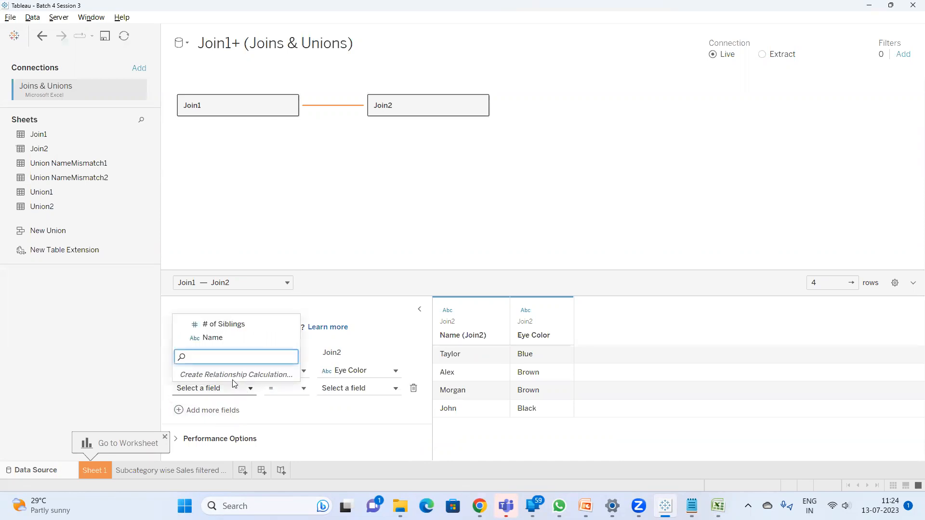
click(288, 417)
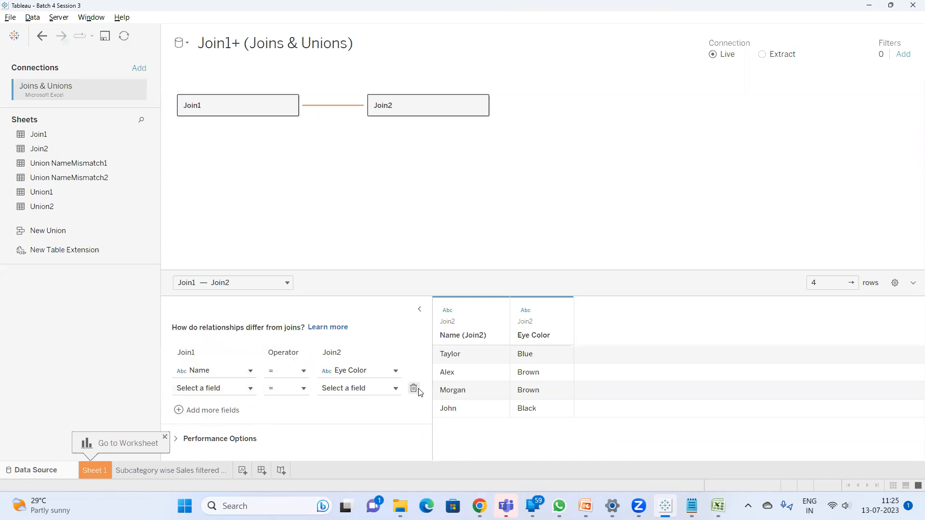
click(414, 390)
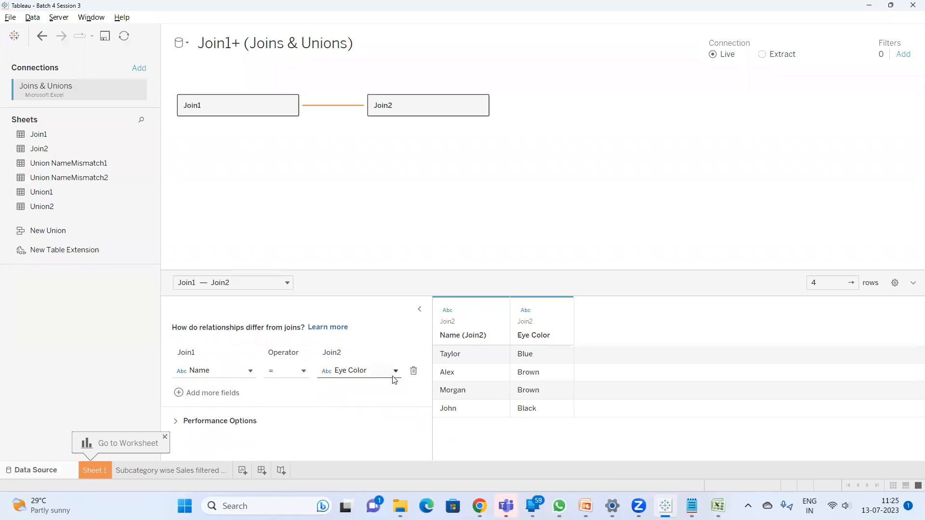
Check the Join1 table in Excel and, in Tableau, set the relationship's Join2 field back to Name (Join2).
click(718, 506)
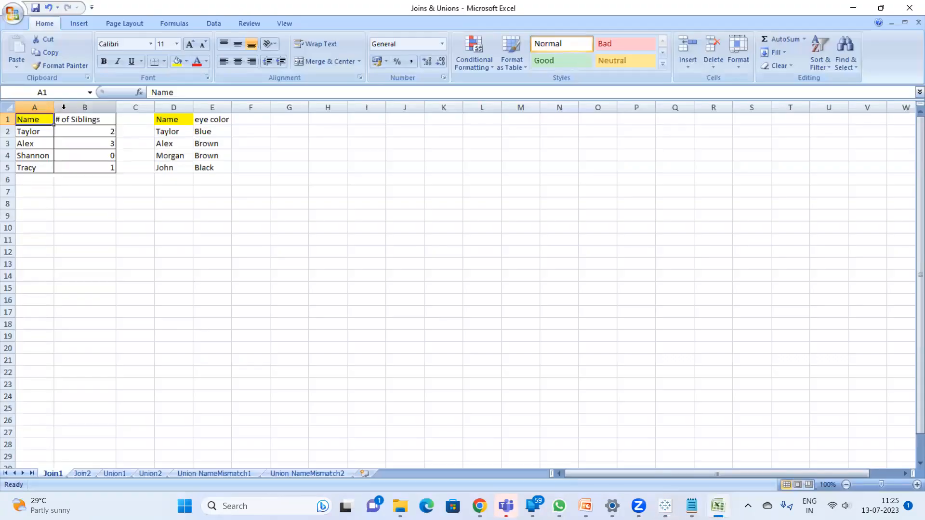
key(alt+Tab)
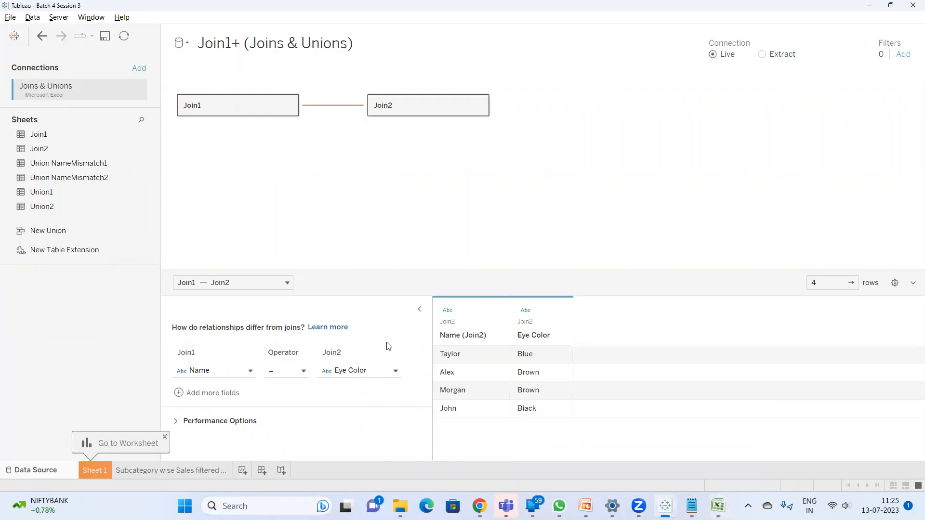
click(362, 374)
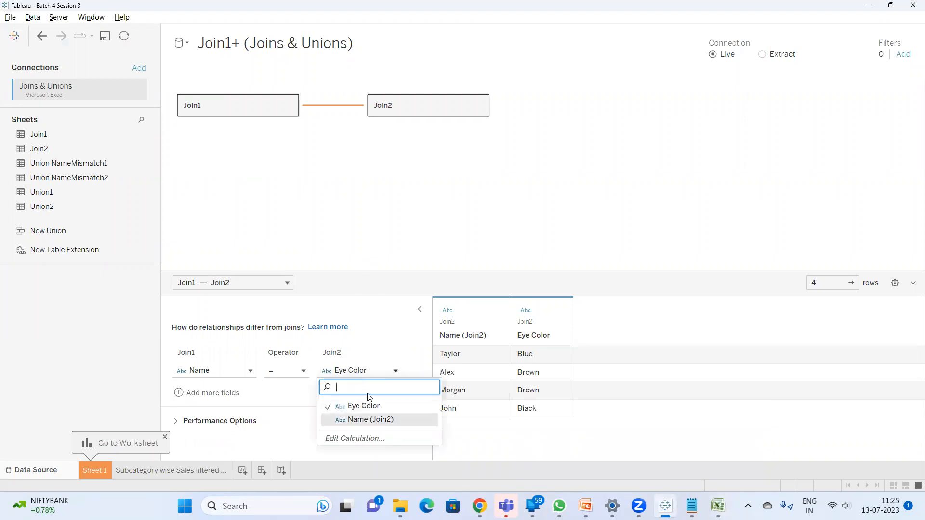
click(379, 420)
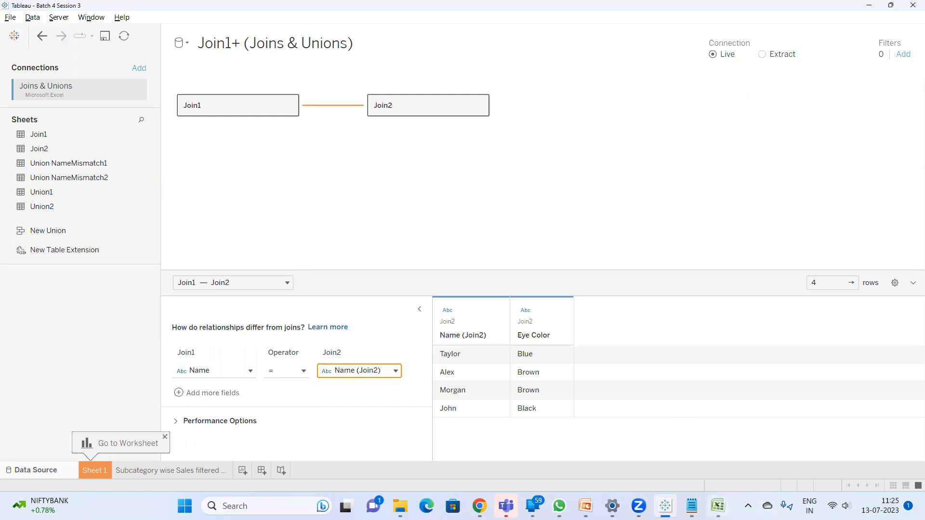
Glance at the Excel tables, create a new worksheet in Tableau and select the Join1+ (Joins & Unions) data source.
click(717, 505)
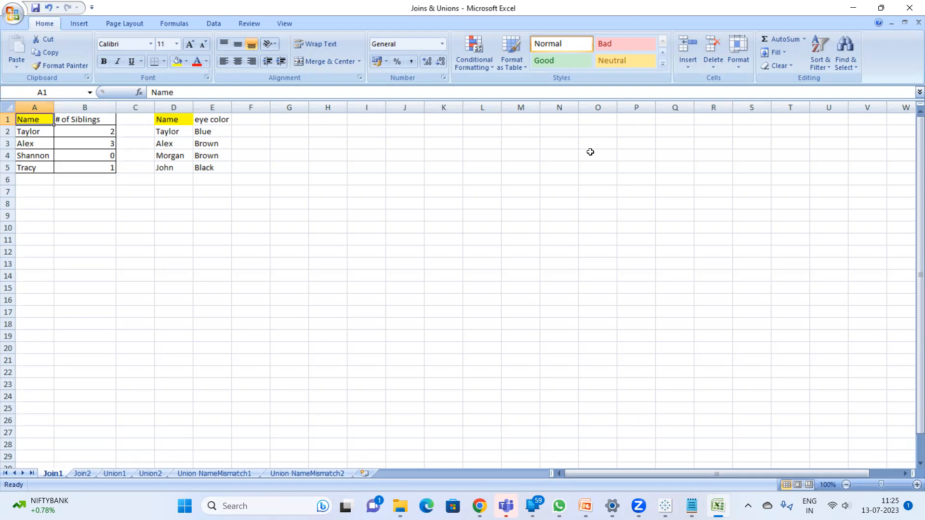
click(665, 505)
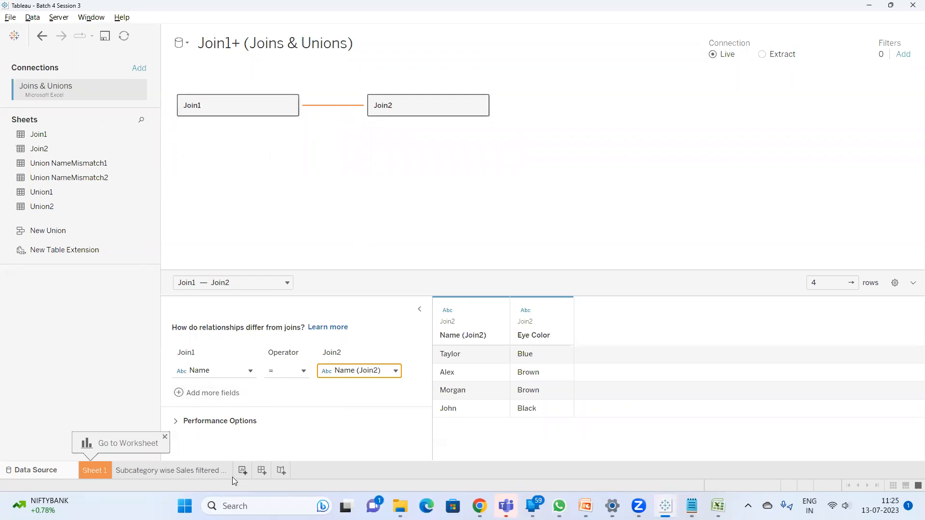
click(107, 475)
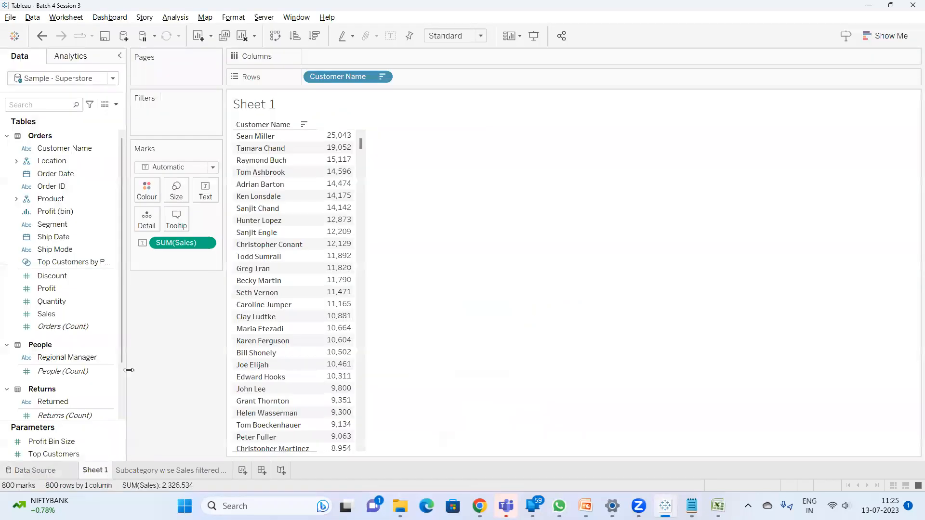
click(243, 471)
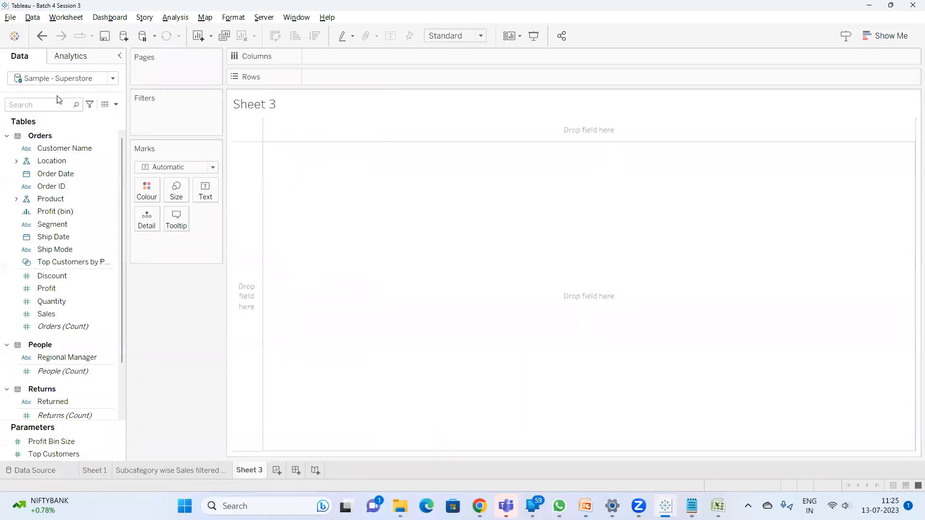
drag(58, 94, 58, 102)
click(68, 73)
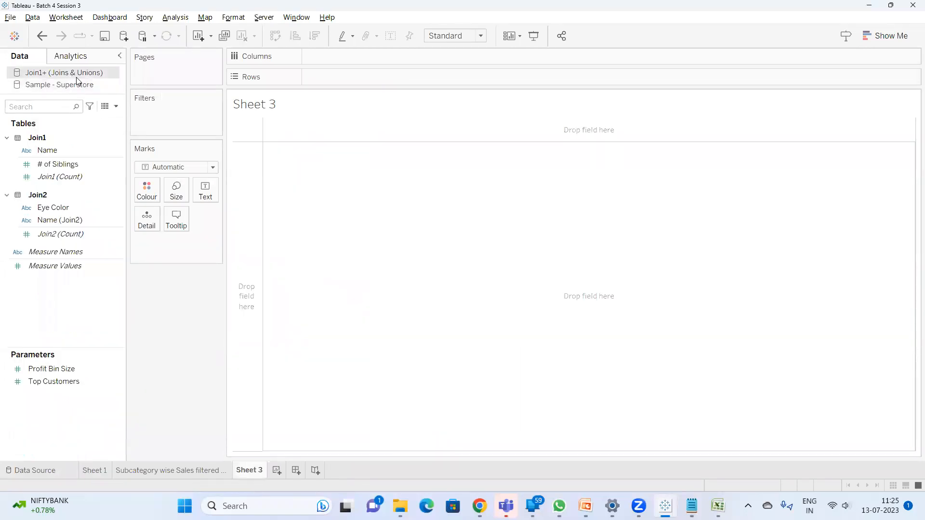
Place Name and # of Siblings from Join1 on the rows and show them as a text table.
drag(47, 149, 351, 79)
click(82, 165)
drag(82, 165, 440, 76)
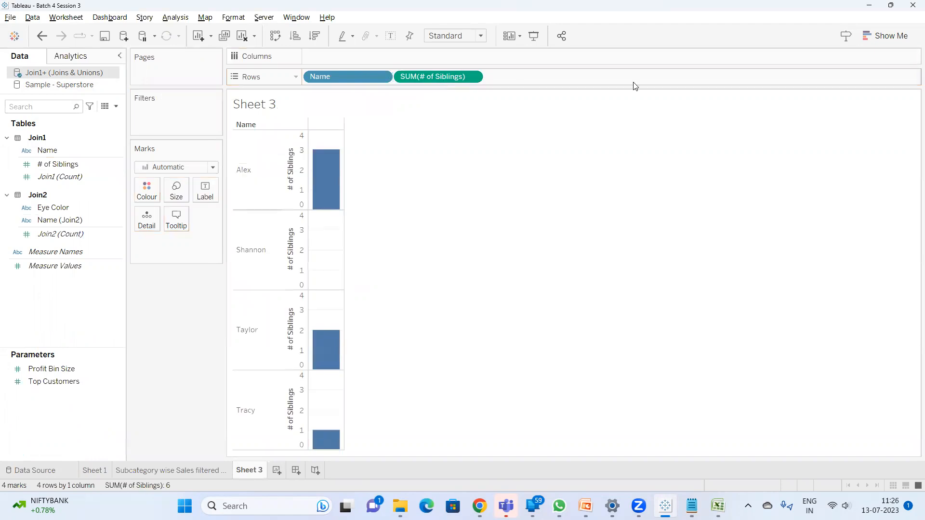
click(886, 36)
click(824, 69)
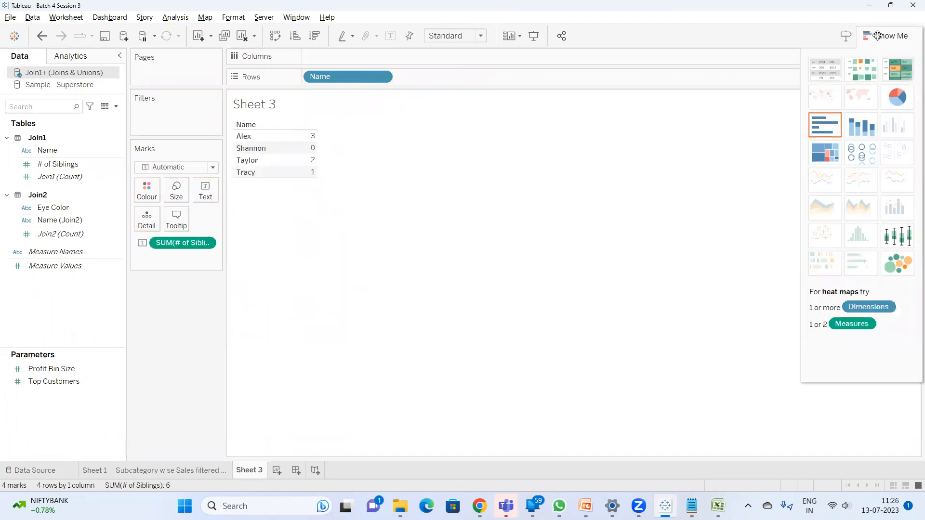
click(886, 36)
Switch to Excel and clear the eye color table in D1:E5 on the Join1 sheet.
mouse_move(298, 143)
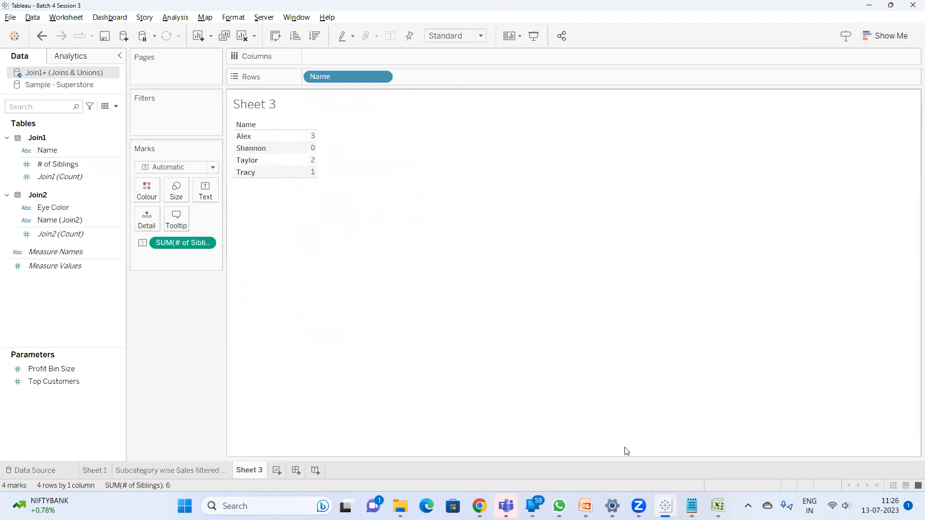
click(717, 506)
drag(167, 123, 228, 169)
key(Delete)
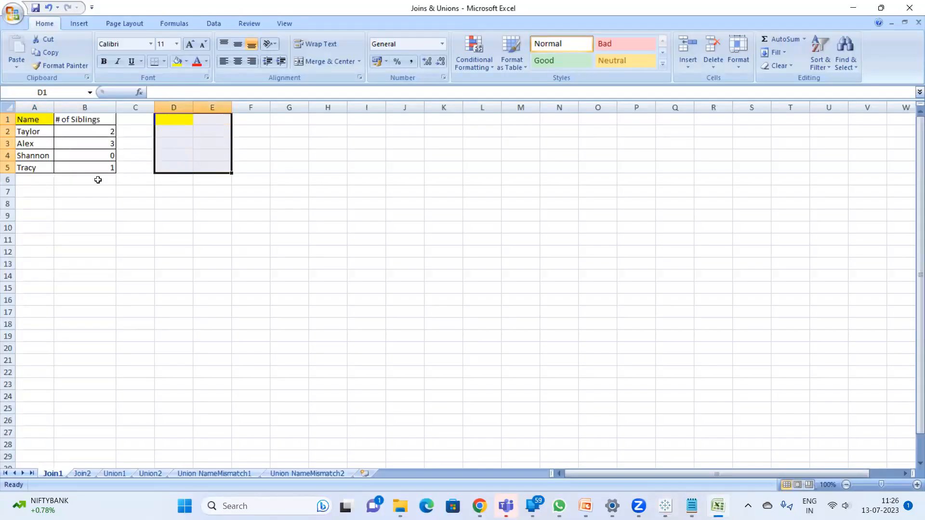
click(124, 159)
Compare the siblings value of each name in the Tableau text table with the Join1 sheet in Excel.
key(alt+Tab)
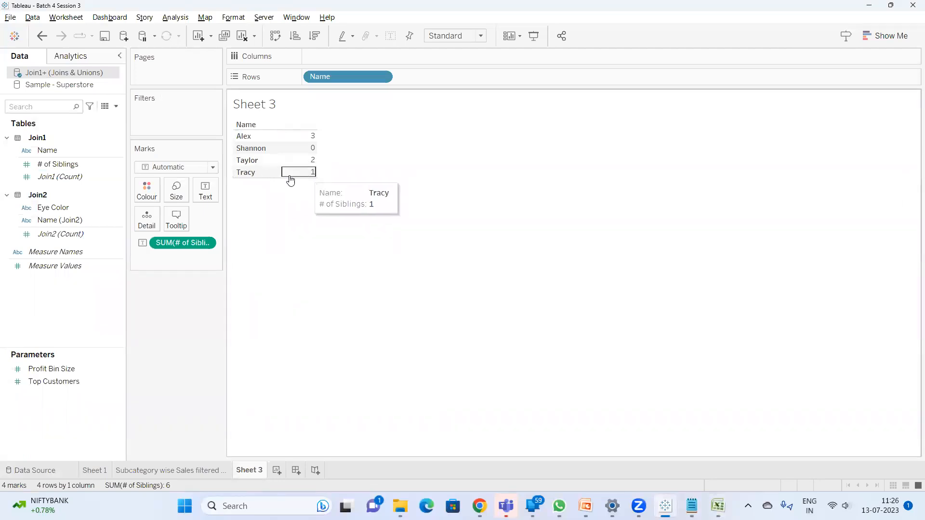
key(alt+Tab)
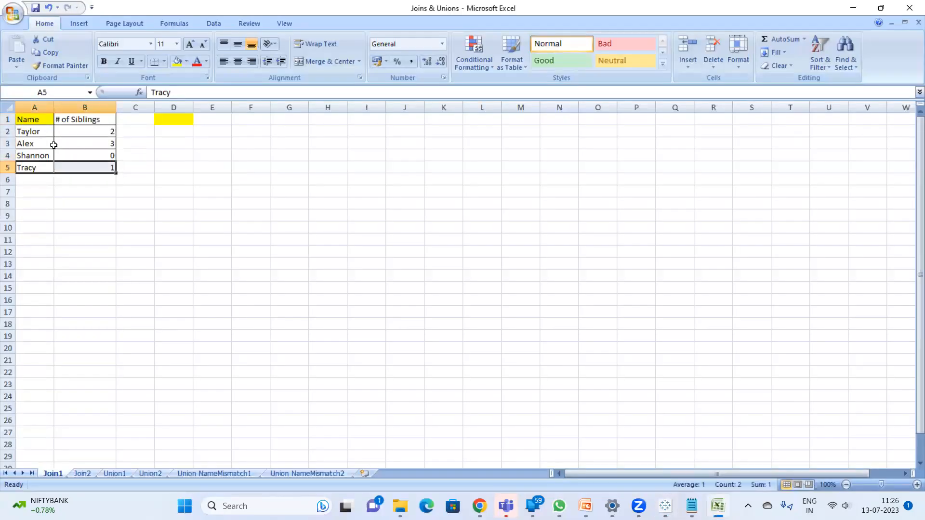
key(alt+Tab)
click(295, 136)
click(242, 196)
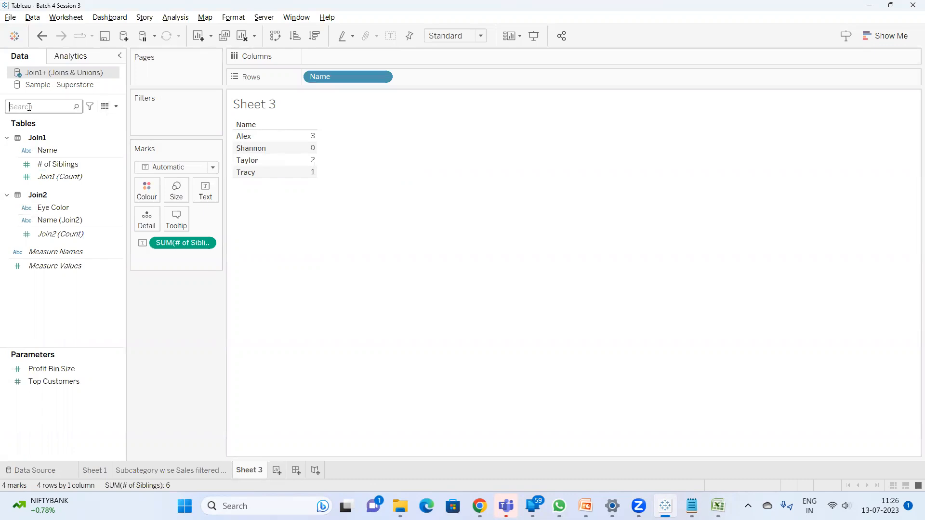
Search the data fields for "eye" and add Eye Color from Join2 to the rows after Name.
text(eye)
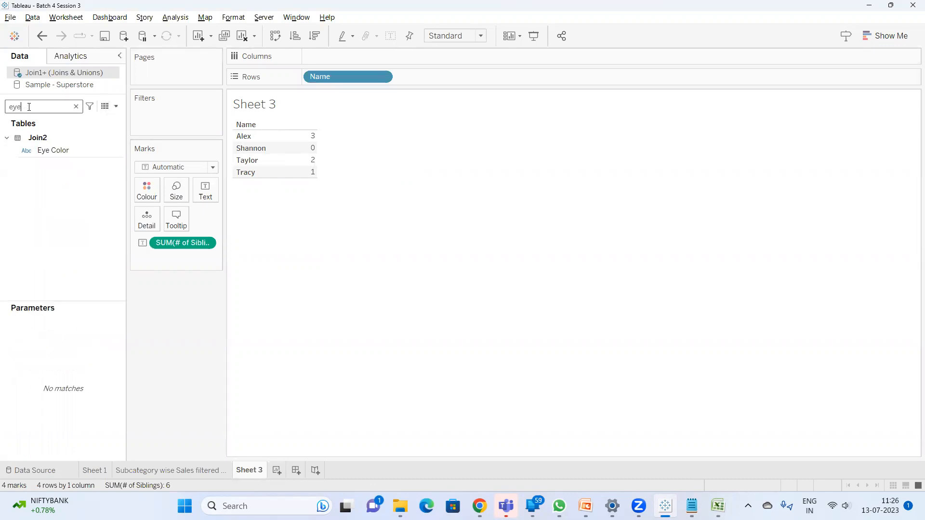
drag(53, 153, 444, 75)
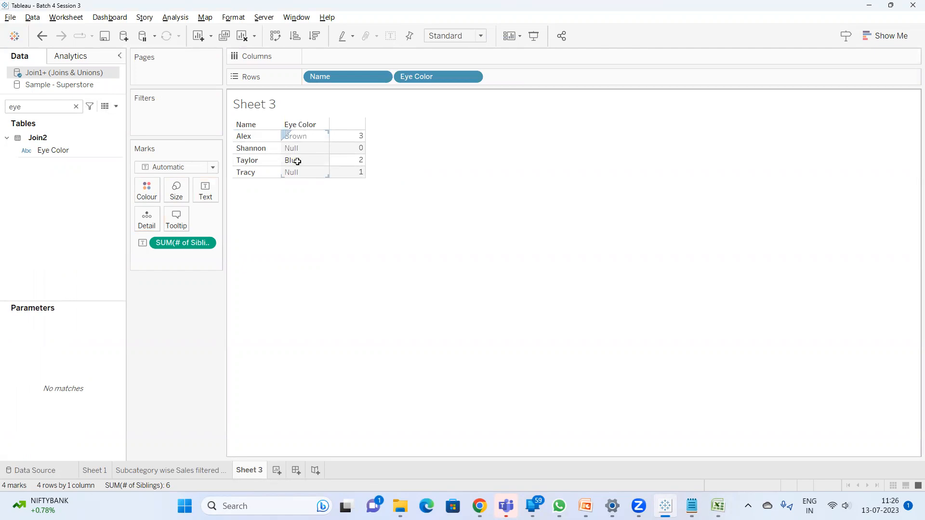
Switch to Excel and compare the names on the Join1 sheet with the names and eye colors on Join2.
key(alt+Tab)
click(39, 145)
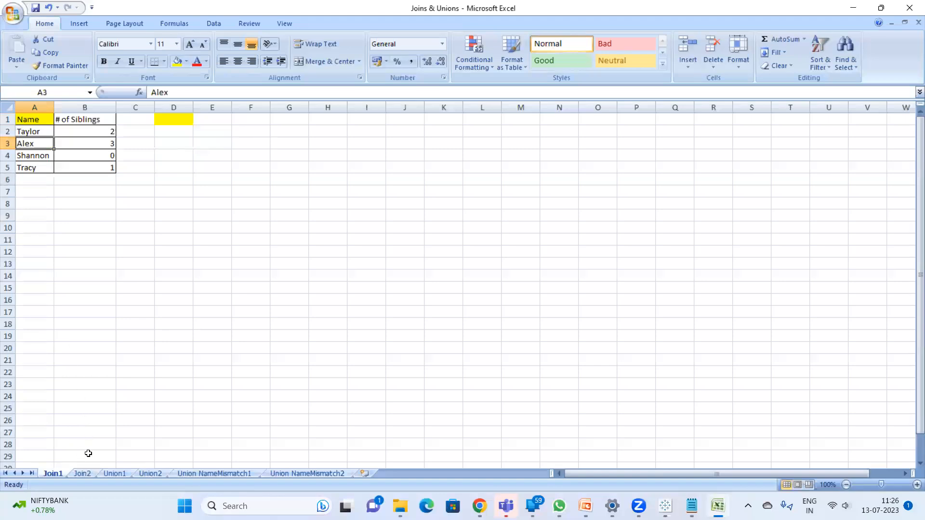
drag(32, 133, 36, 150)
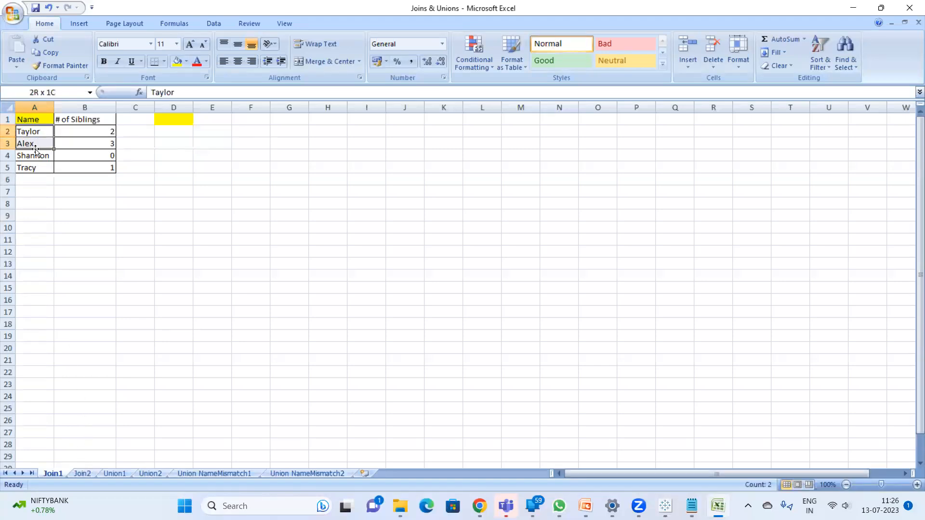
click(83, 474)
click(24, 141)
click(28, 132)
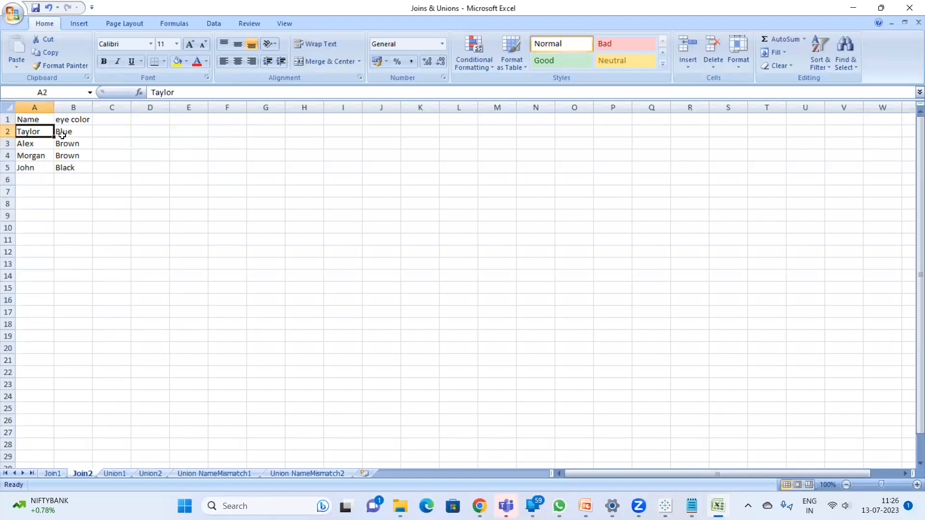
key(alt+Tab)
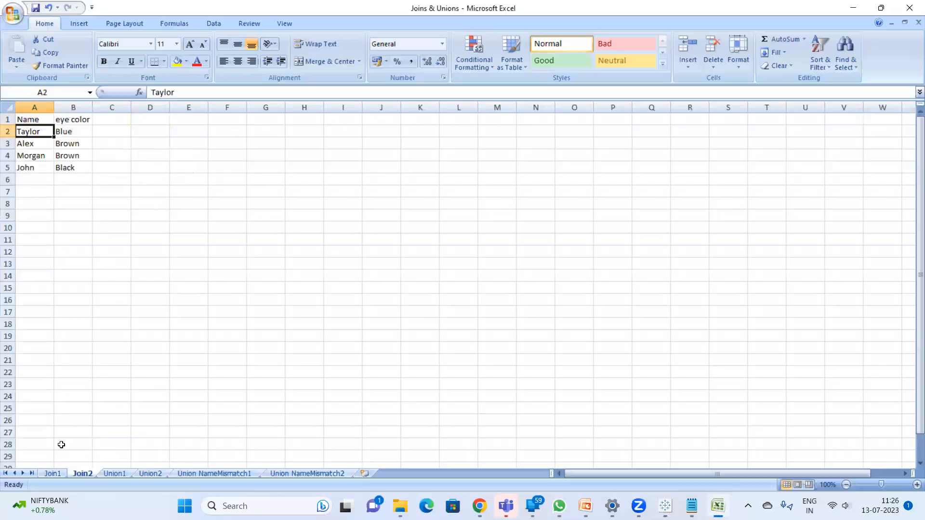
Check which Join1 names are missing from the Join2 sheet, and compare them with the eye colors in the Tableau table.
key(alt+Tab)
click(53, 473)
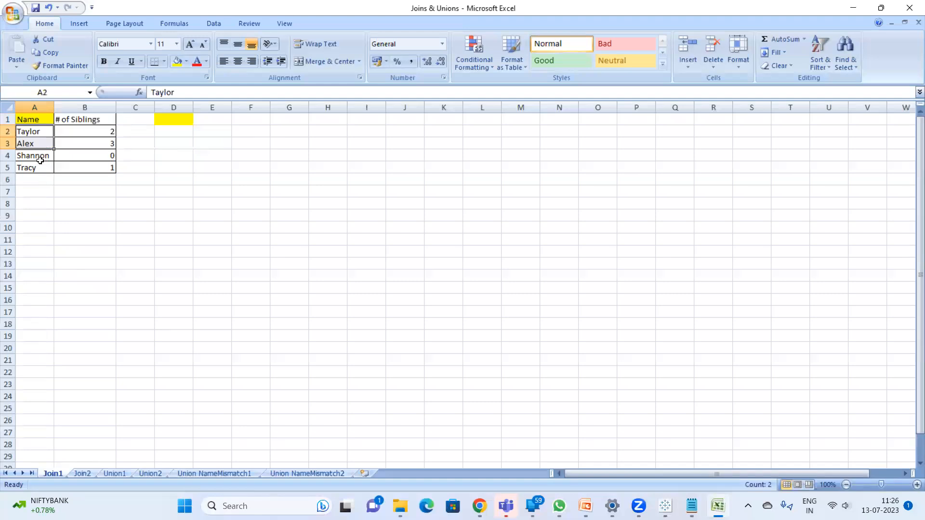
click(83, 474)
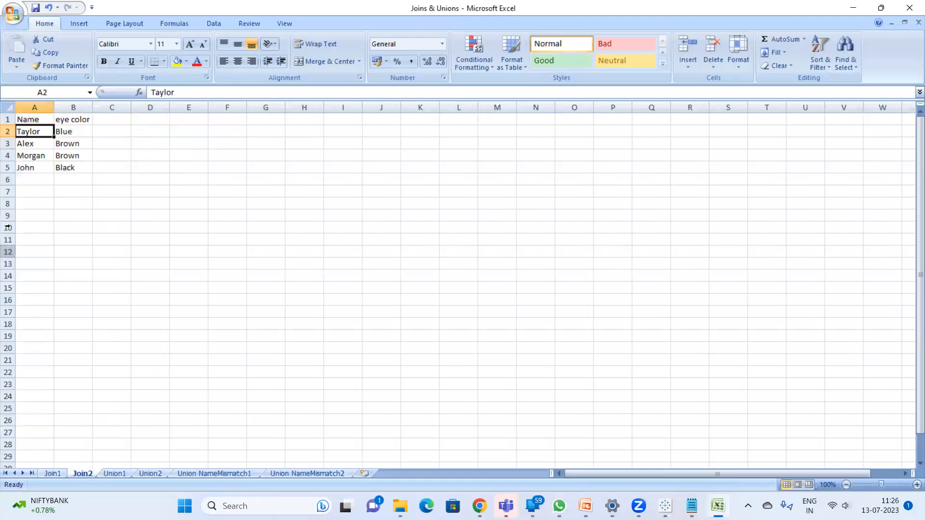
drag(29, 175, 27, 143)
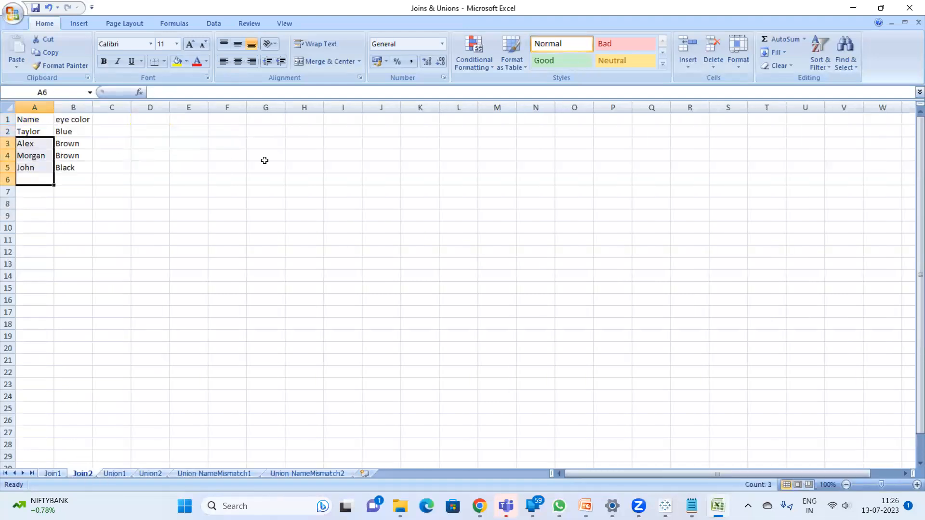
key(alt+Tab)
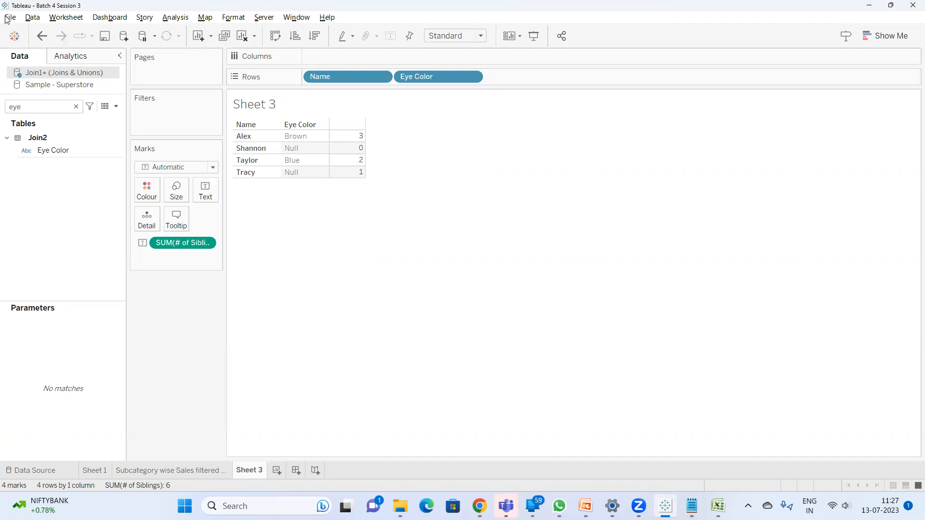
key(alt+Tab)
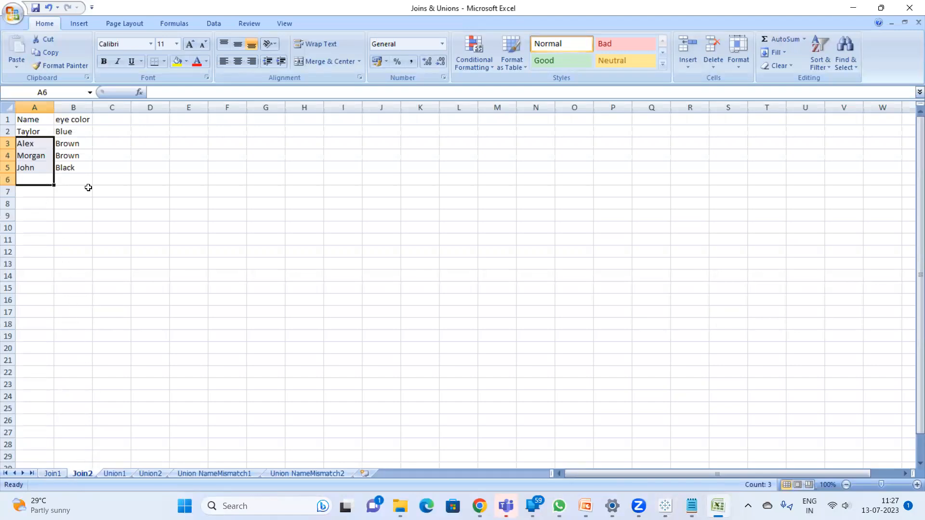
key(alt+Tab)
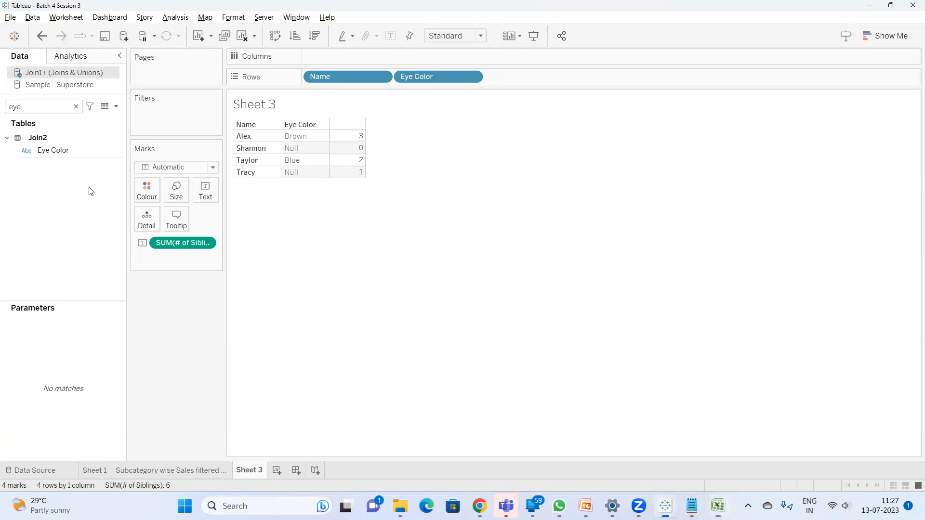
View the available data connectors and the start page, and return to Sheet 3.
click(124, 37)
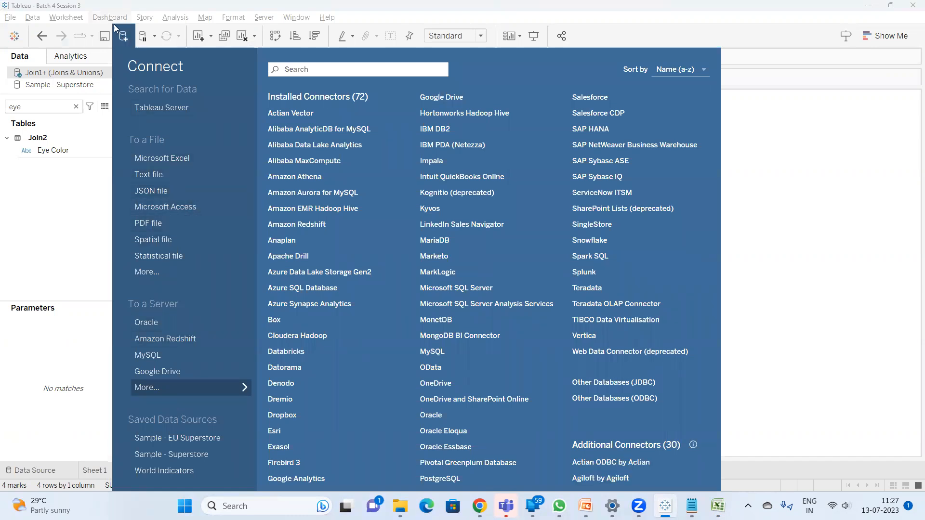
click(16, 36)
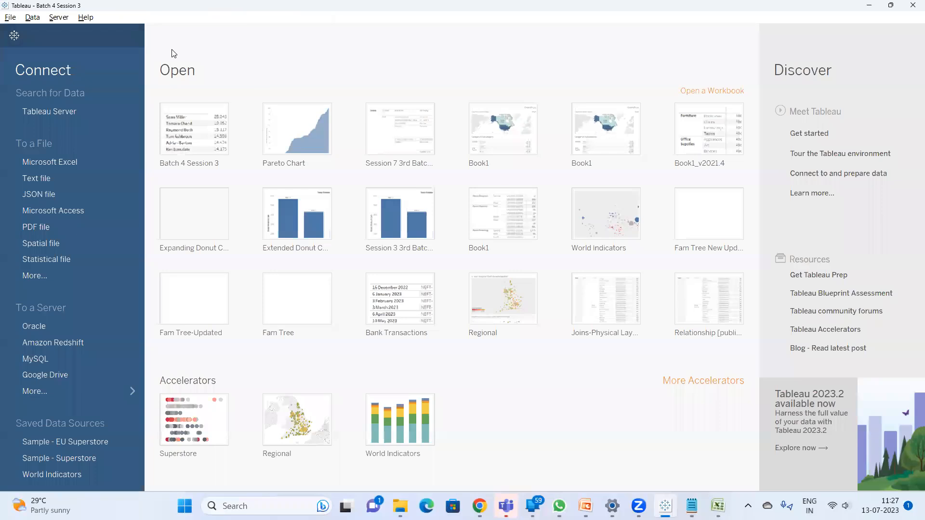
click(15, 35)
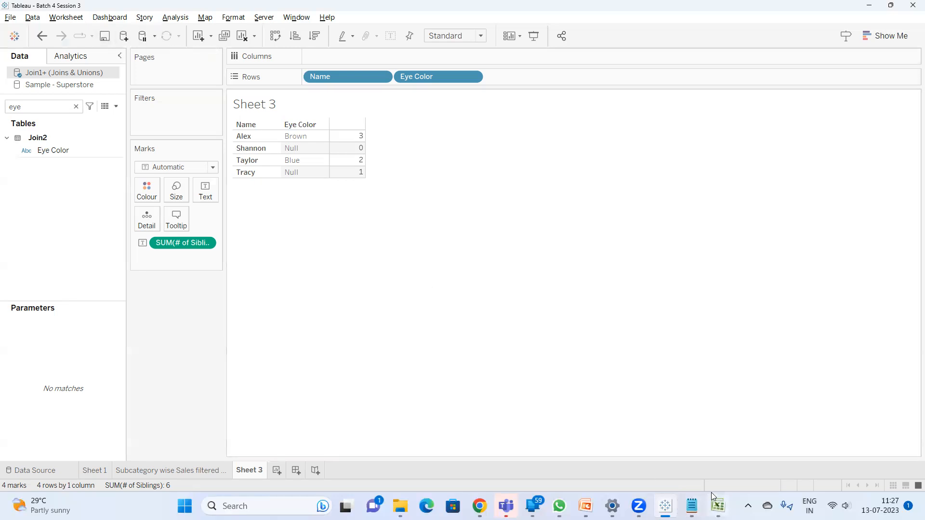
Add a person's name with eye color Black in row 6 of the Join2 sheet in Excel, and return to Tableau.
click(718, 505)
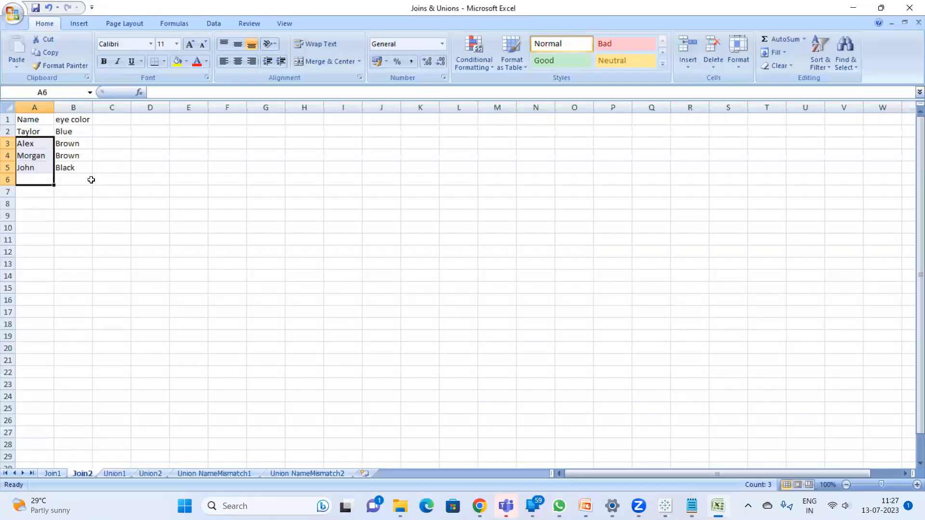
click(27, 181)
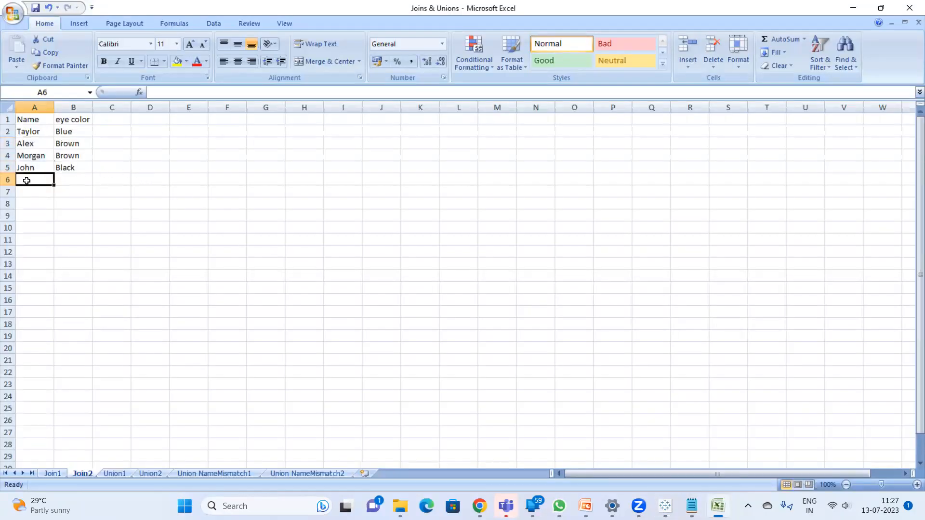
text(Andy)
key(Return)
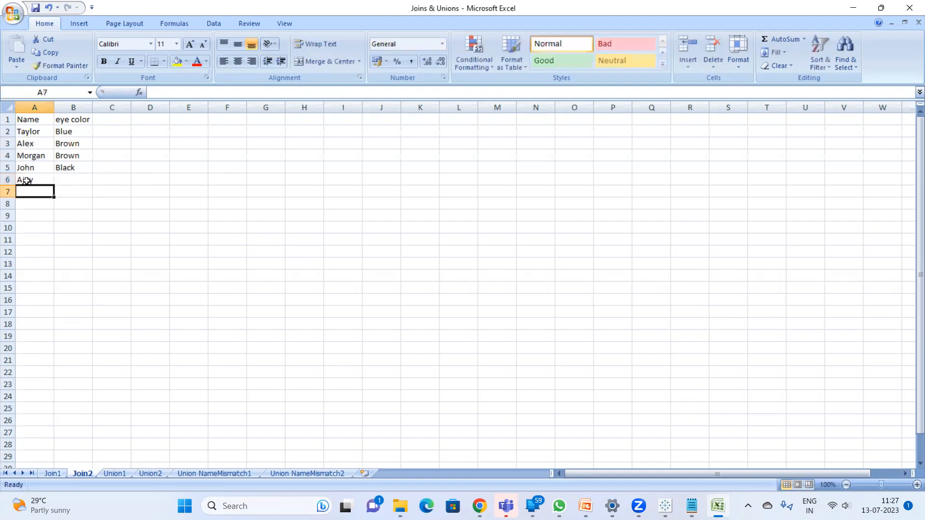
click(74, 177)
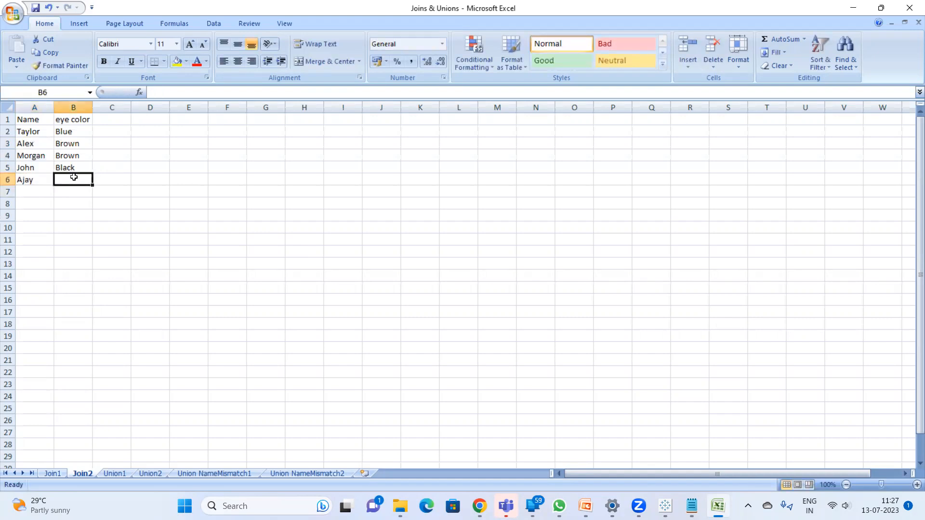
text(Black)
key(Return)
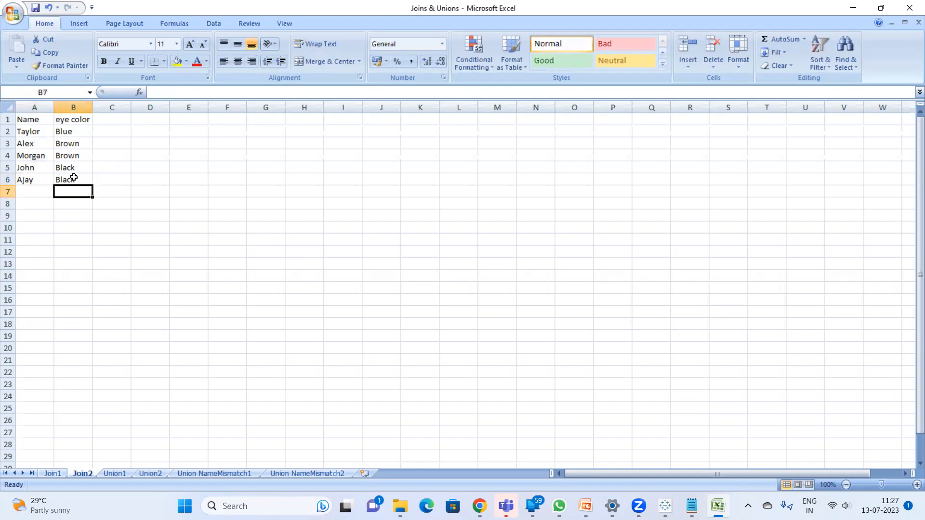
key(alt+Tab)
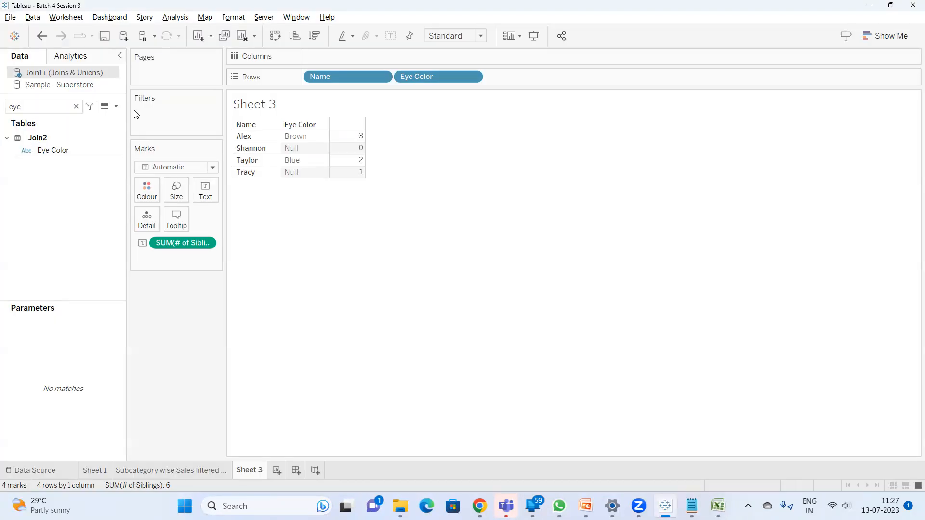
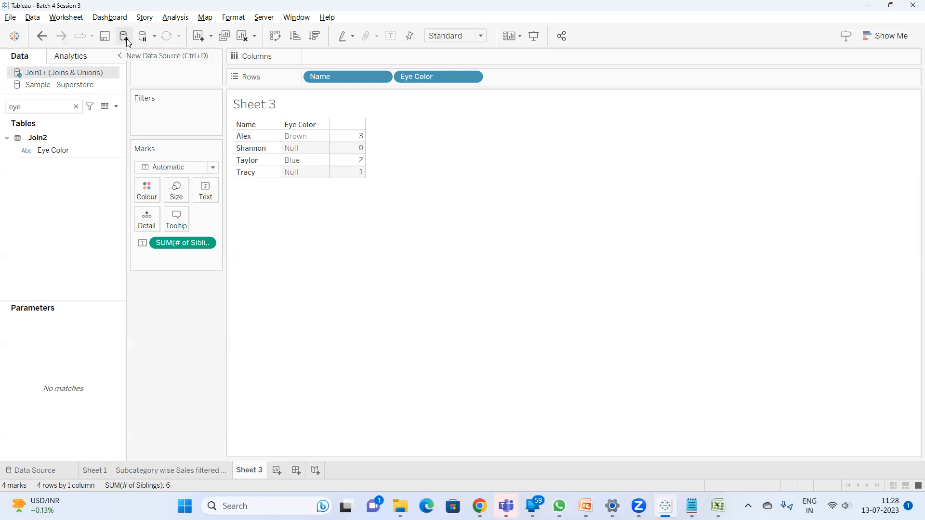
Revisit the start page and view the options for creating a worksheet, dashboard or story.
click(14, 36)
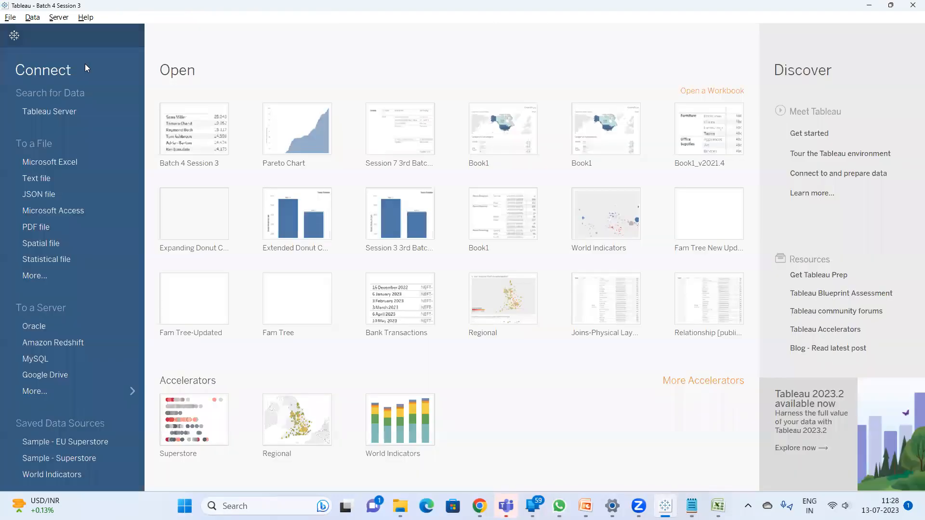
click(14, 37)
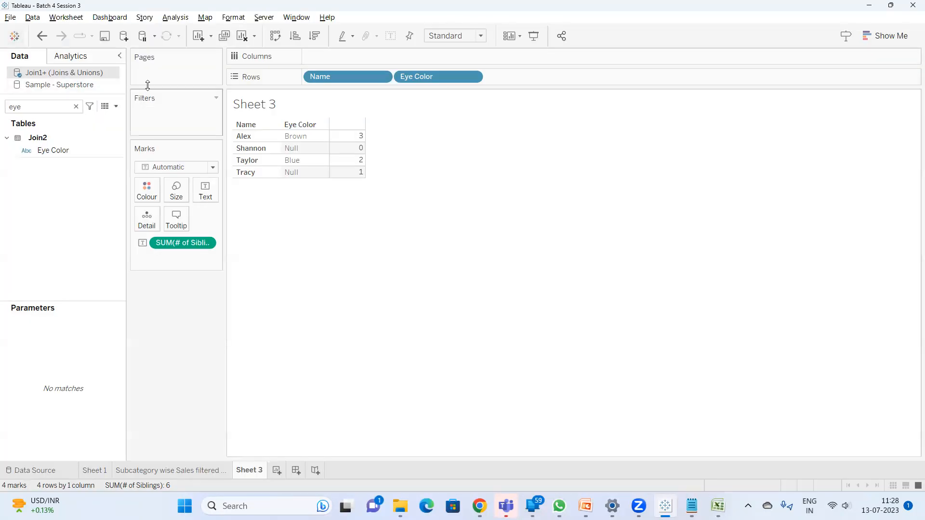
click(212, 35)
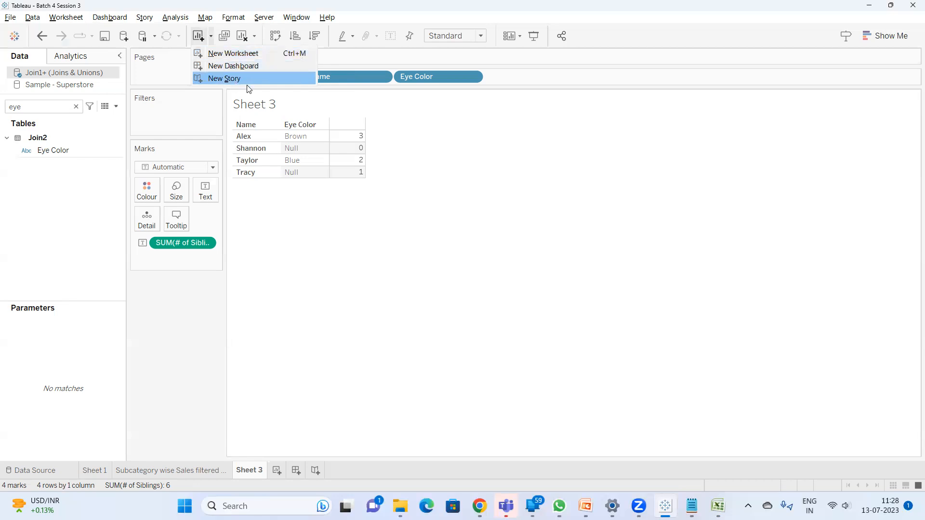
click(436, 209)
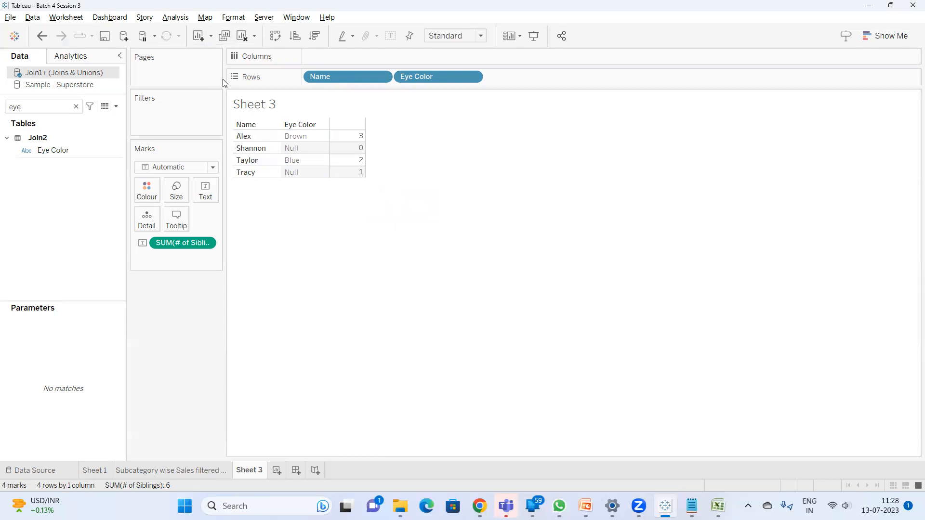
Duplicate Sheet 3 and compare the copy with the original sheet.
click(224, 36)
click(248, 473)
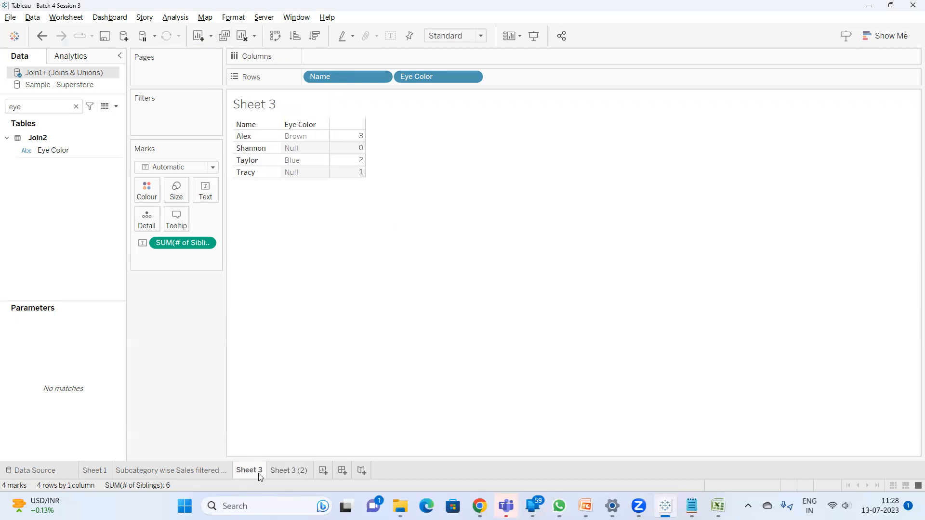
click(295, 472)
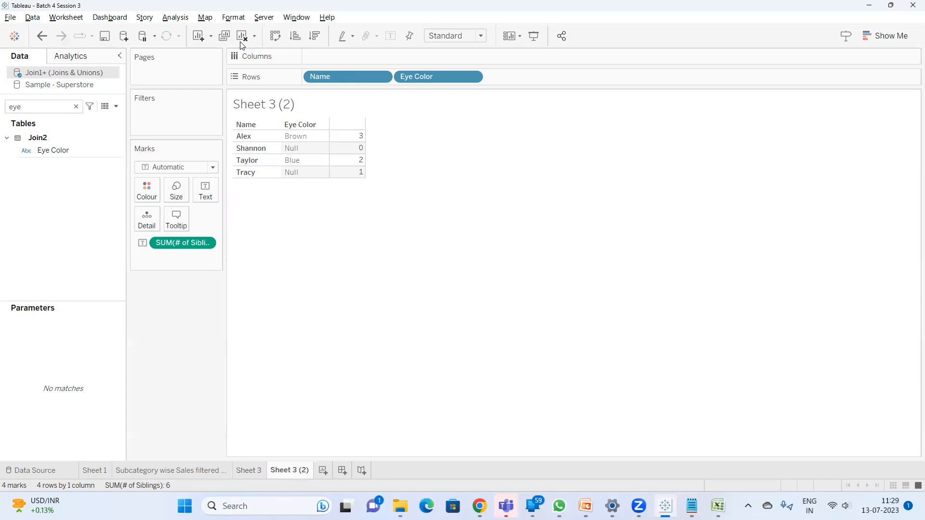
Duplicate Sheet 3 (2) and add Join1 (Count) as a second measure in the new copy's text table.
click(224, 36)
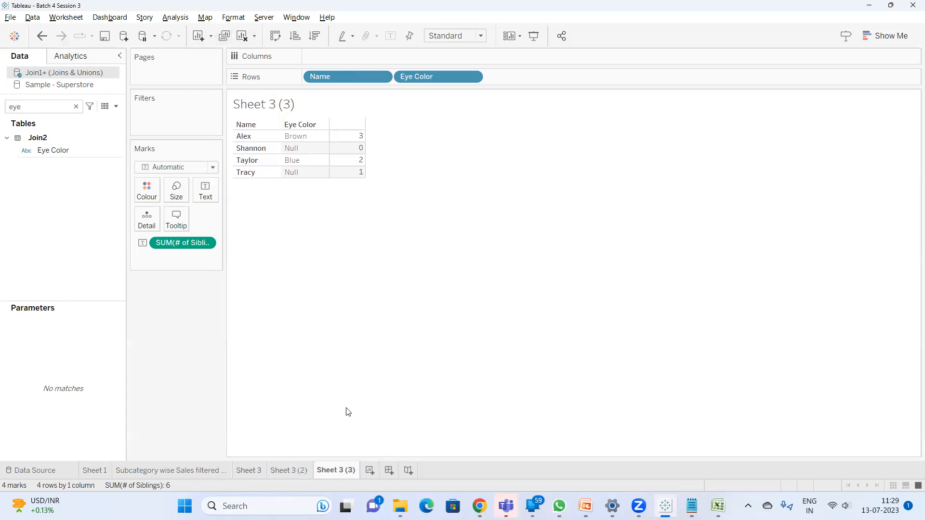
mouse_move(348, 141)
click(76, 106)
click(46, 102)
text(c)
drag(57, 160, 432, 143)
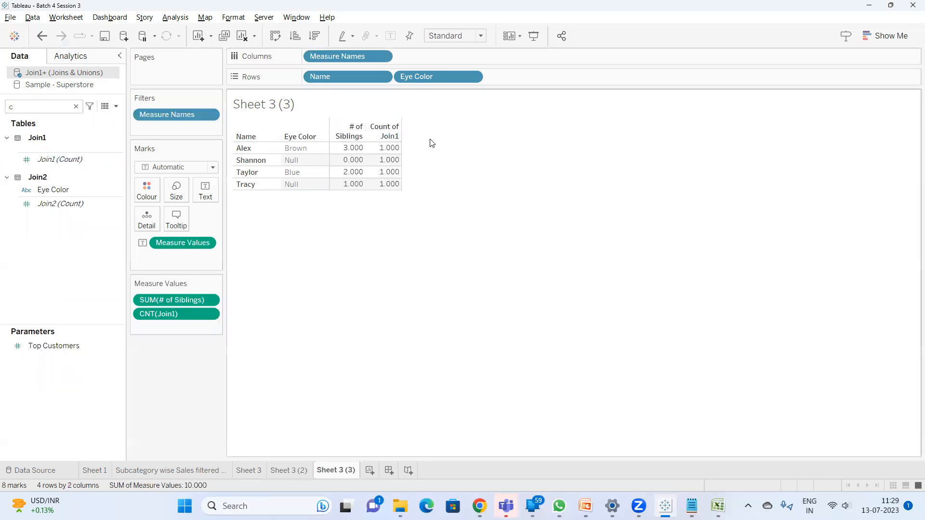
View the duplicate options for Sheet 3 (2) and add a new blank worksheet.
click(291, 475)
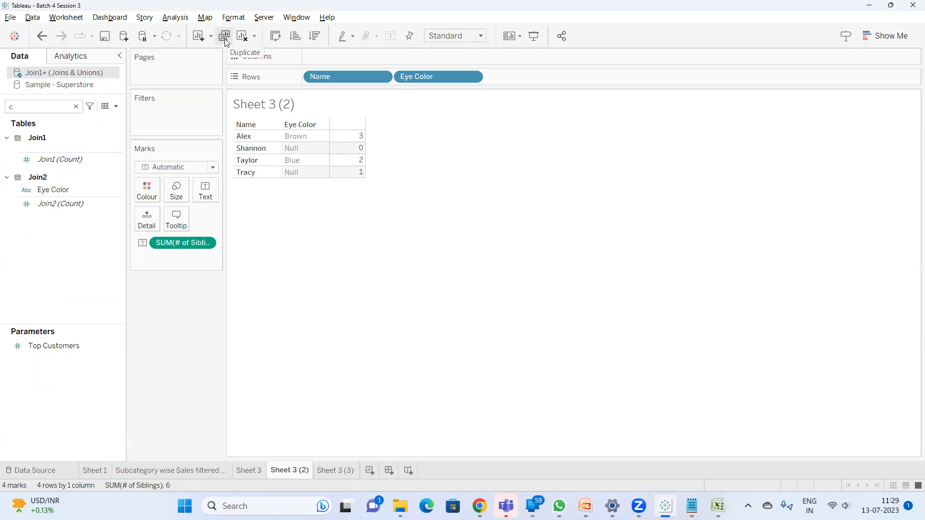
right_click(293, 471)
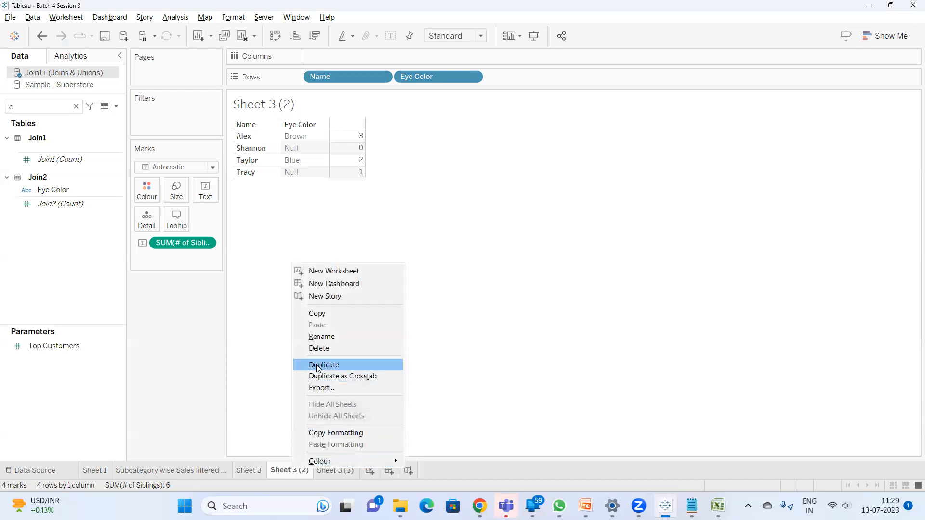
click(496, 358)
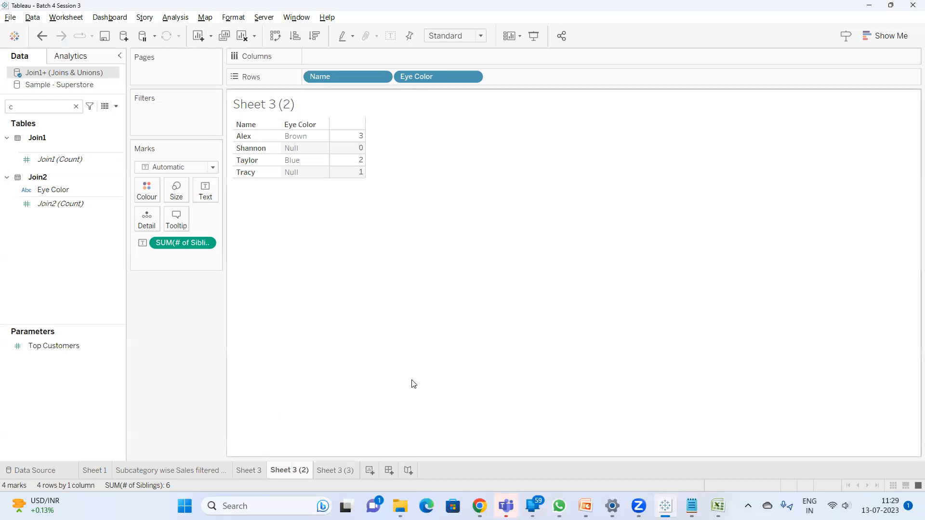
click(368, 471)
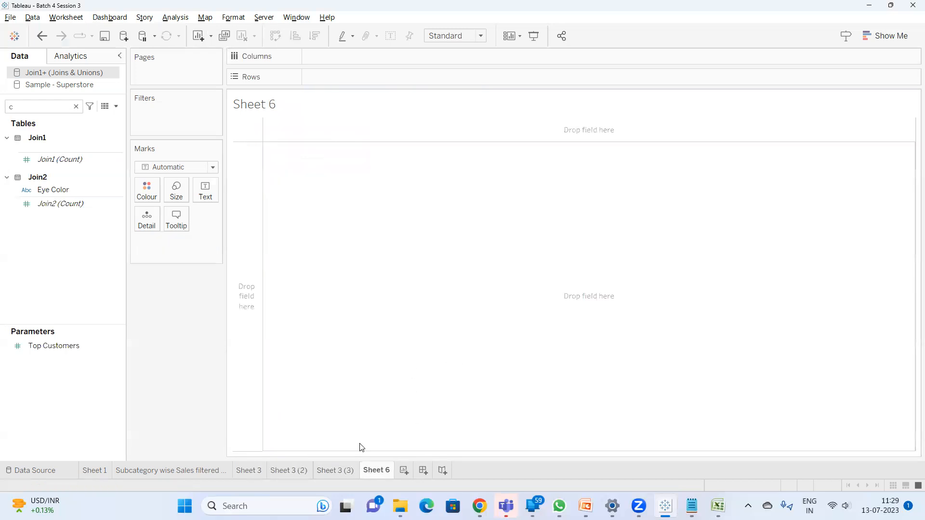
Clear all fields from Sheet 3 (2) and undo the clearing.
click(300, 472)
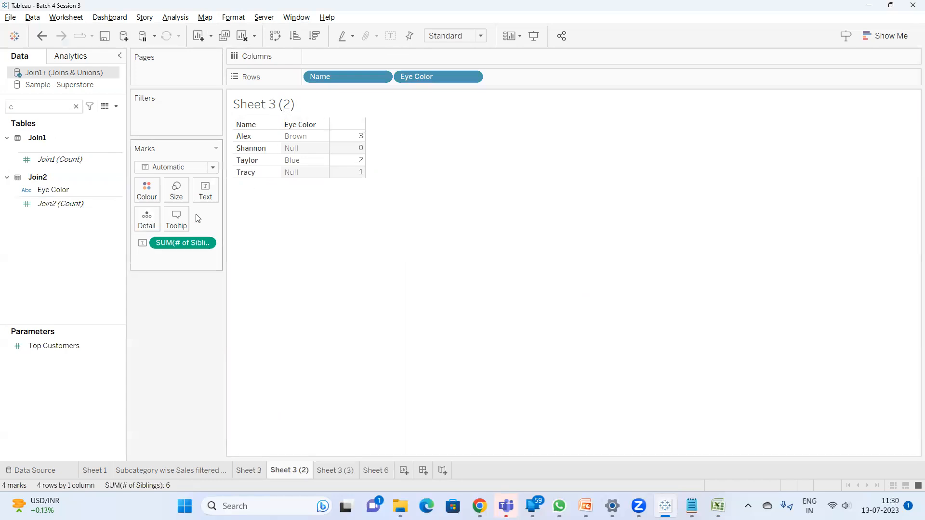
click(242, 37)
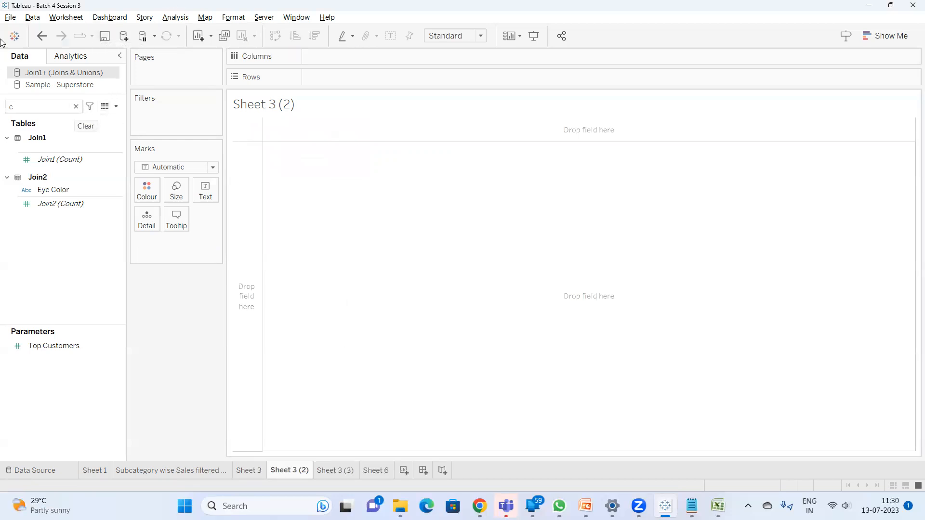
click(42, 36)
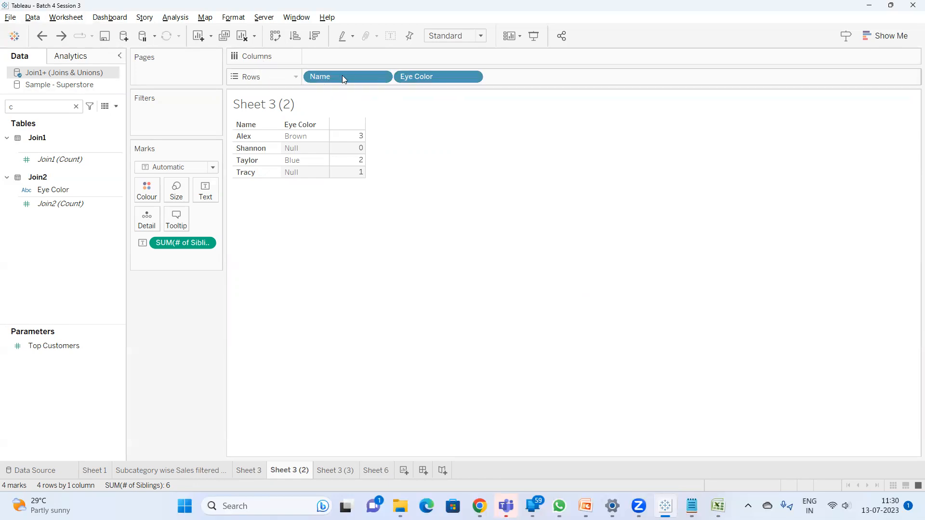
Swap Name and Eye Color from rows to columns in Sheet 3 (2) and back to rows.
drag(337, 81, 441, 61)
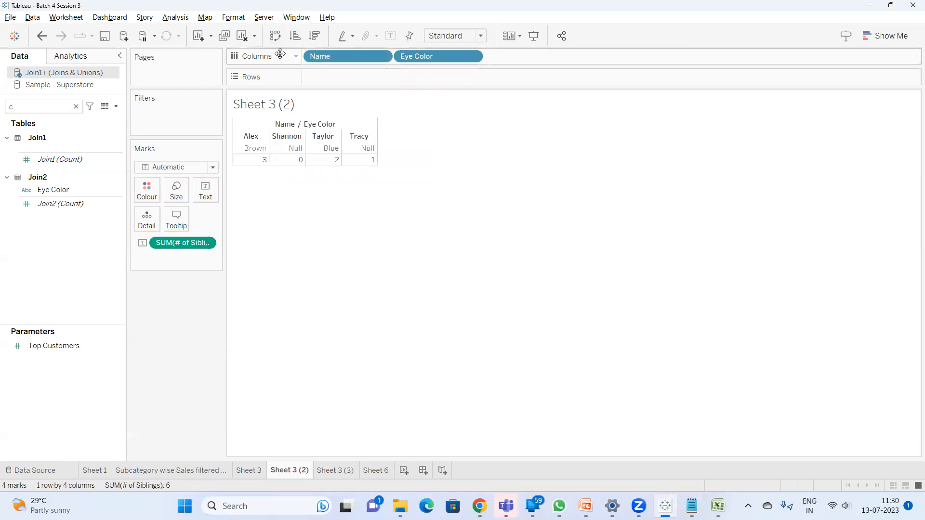
click(275, 35)
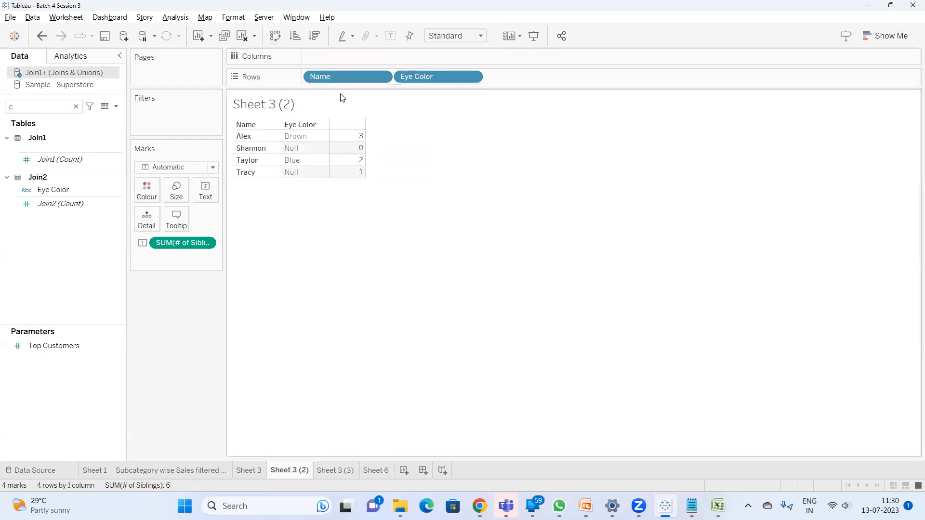
click(275, 36)
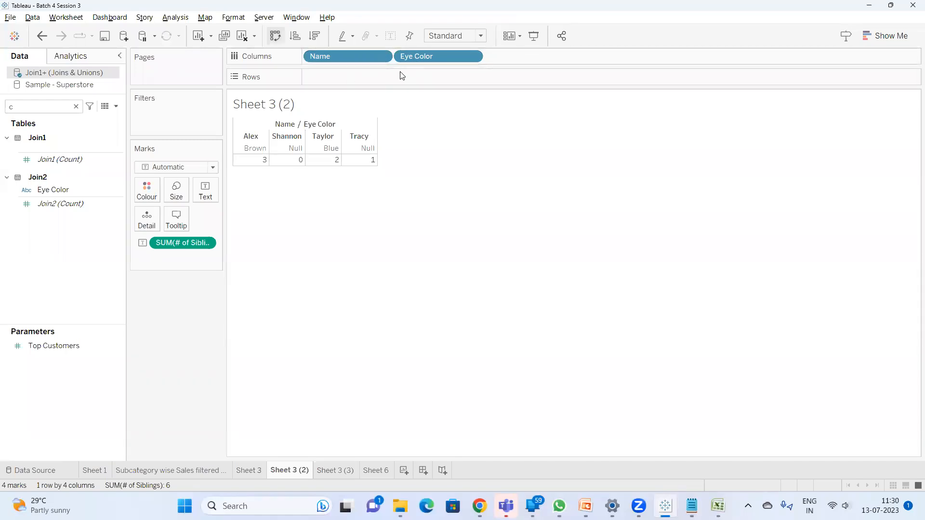
key(ctrl+w)
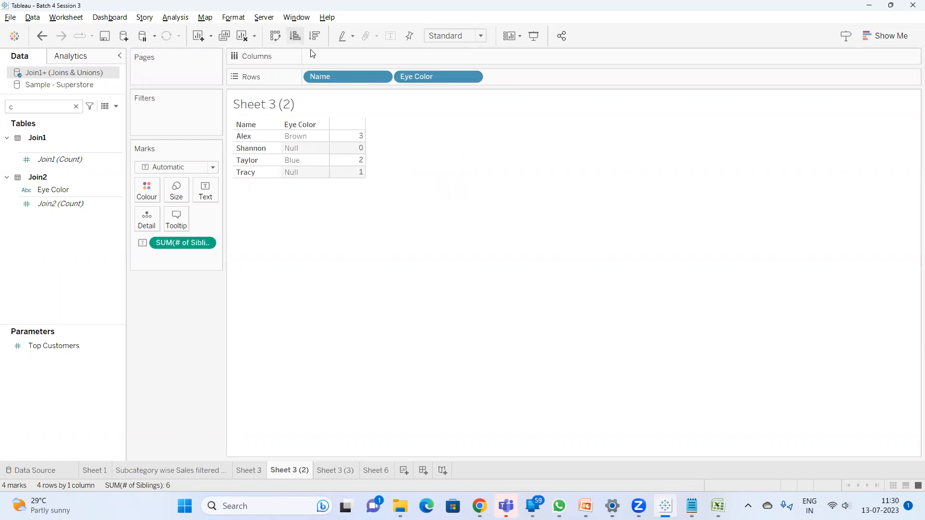
Sort the names in Sheet 3 (2) by number of siblings in ascending order, and switch the sort to descending.
click(296, 36)
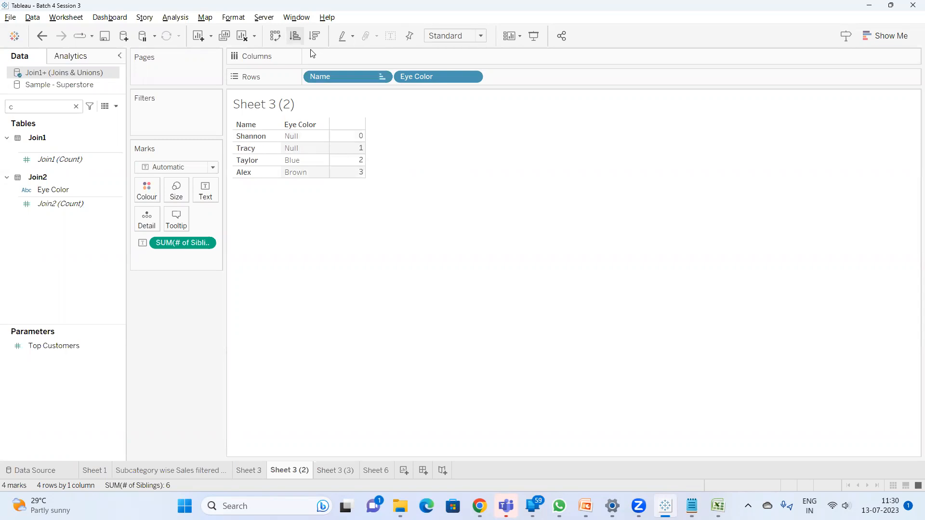
click(314, 37)
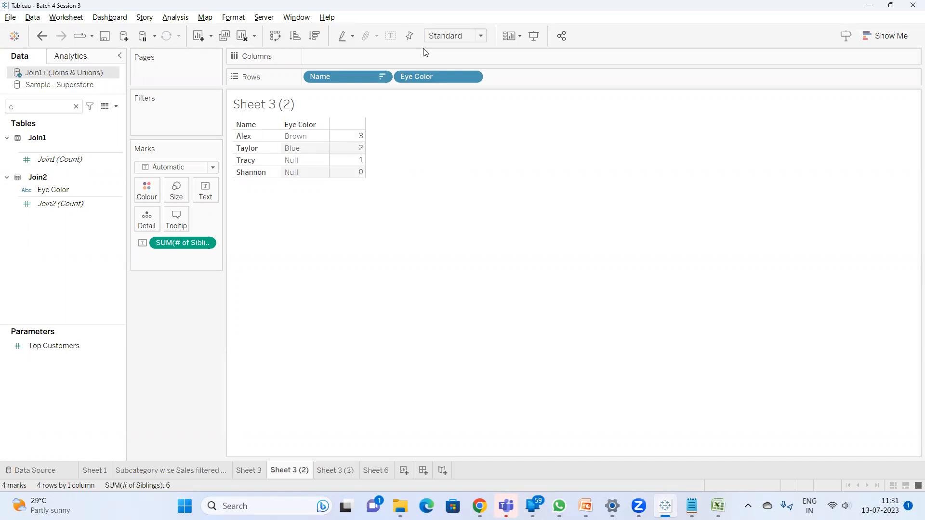
Enable highlighting on Name and Eye Color in Sheet 3 (2), and turn both highlights off again.
click(354, 37)
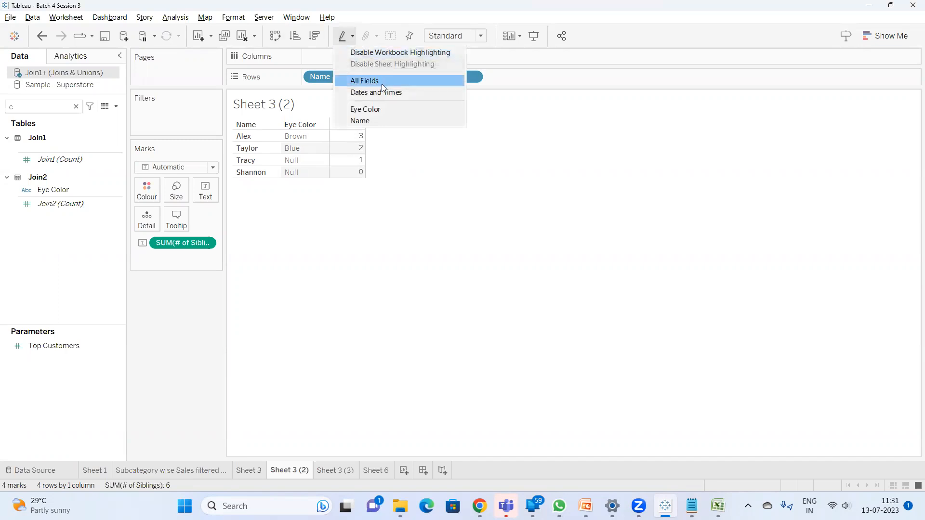
click(381, 121)
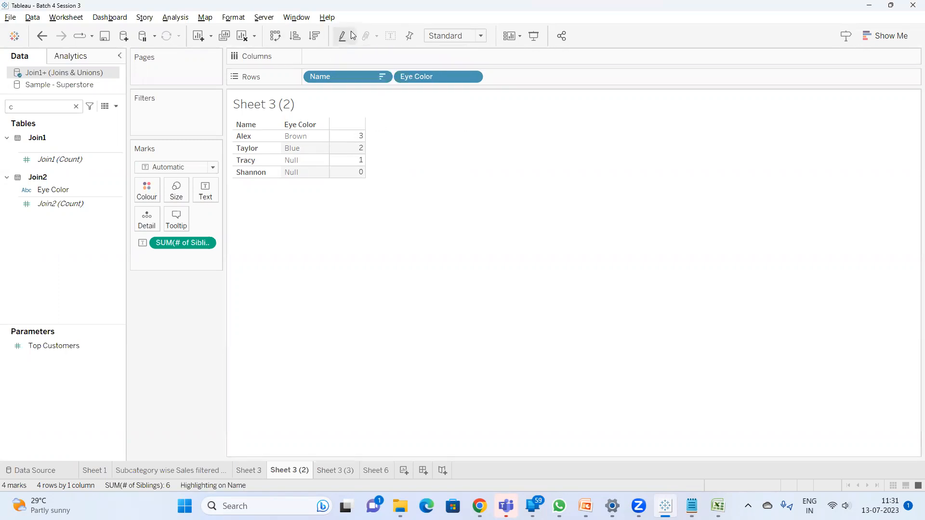
click(353, 36)
click(385, 111)
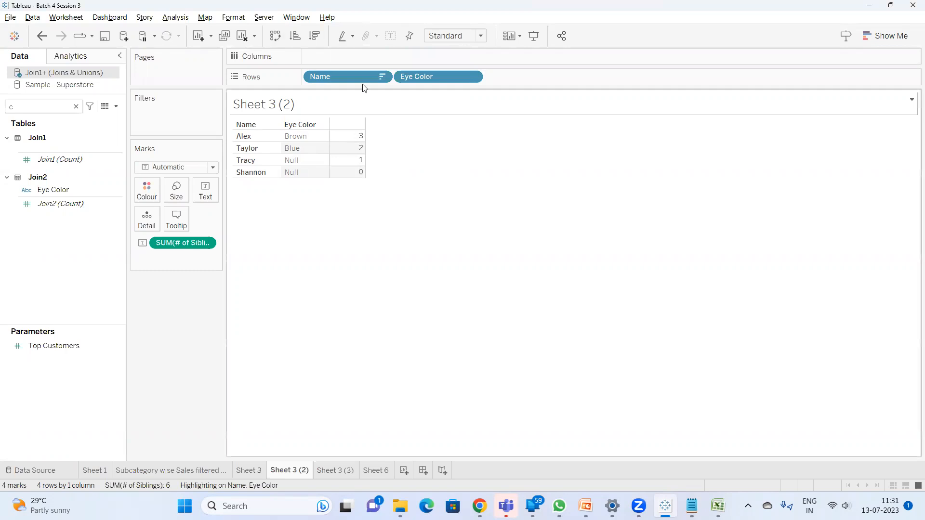
click(353, 36)
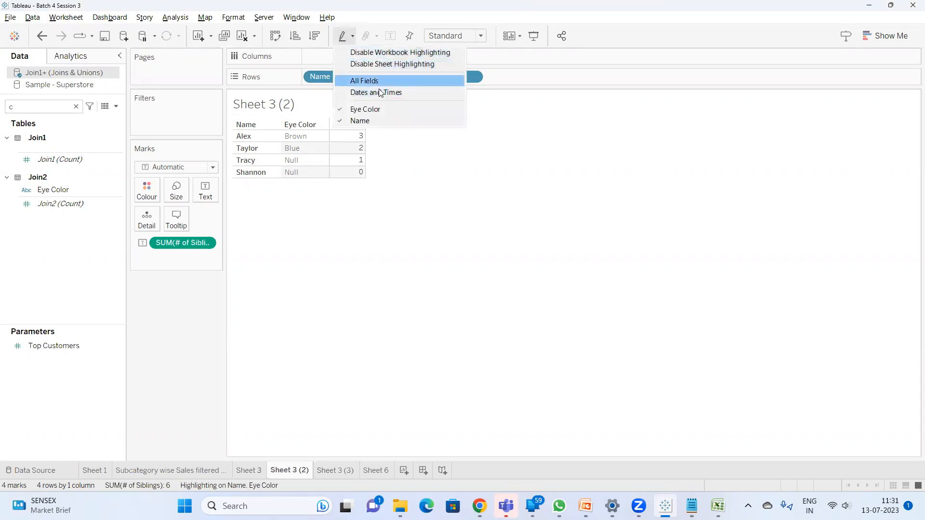
click(372, 108)
click(355, 36)
click(383, 119)
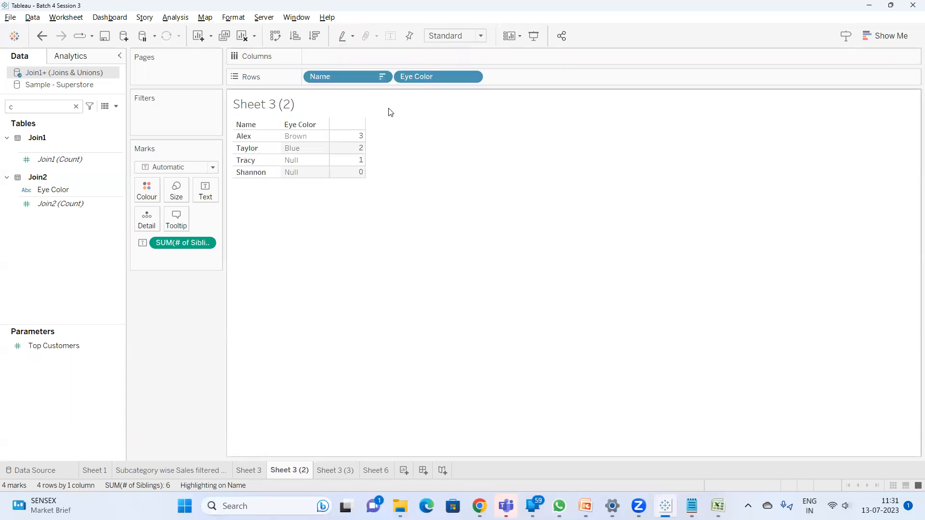
Examine the fit options for Sheet 3 (2), keeping the Standard fit.
click(469, 36)
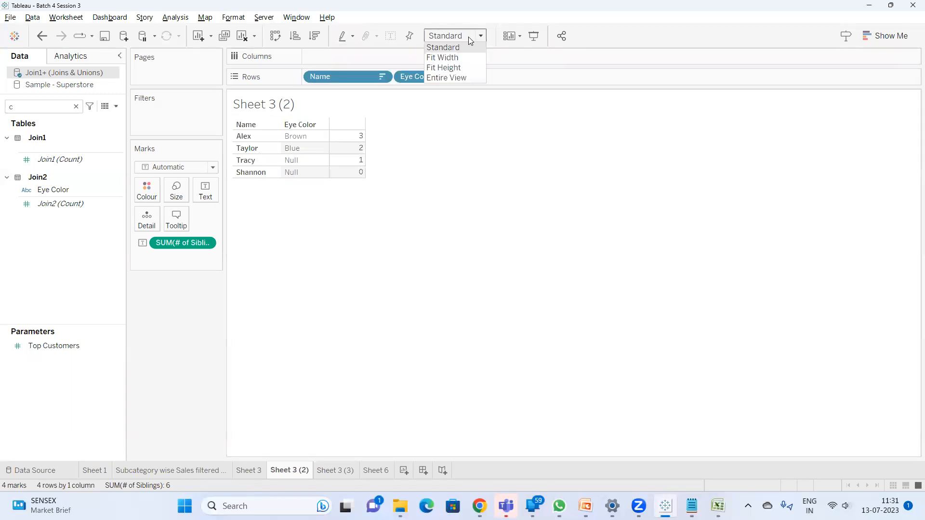
click(468, 37)
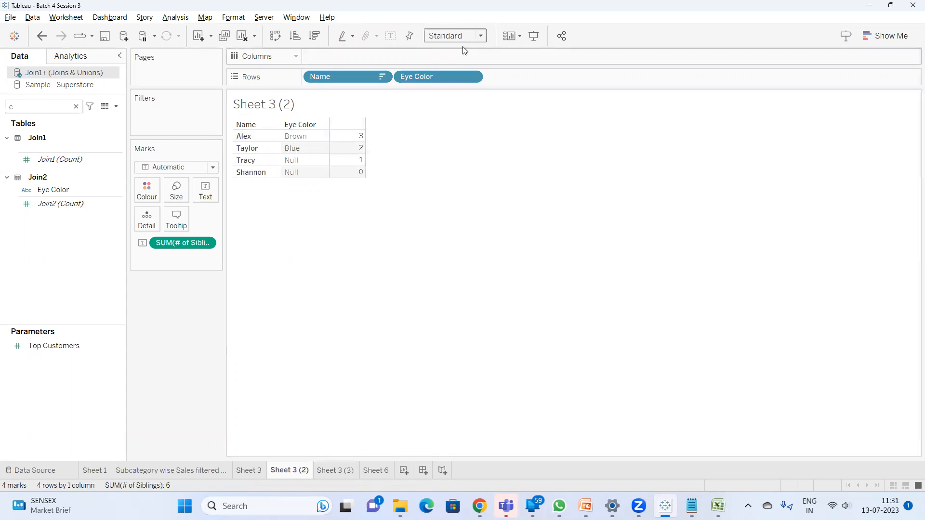
click(452, 37)
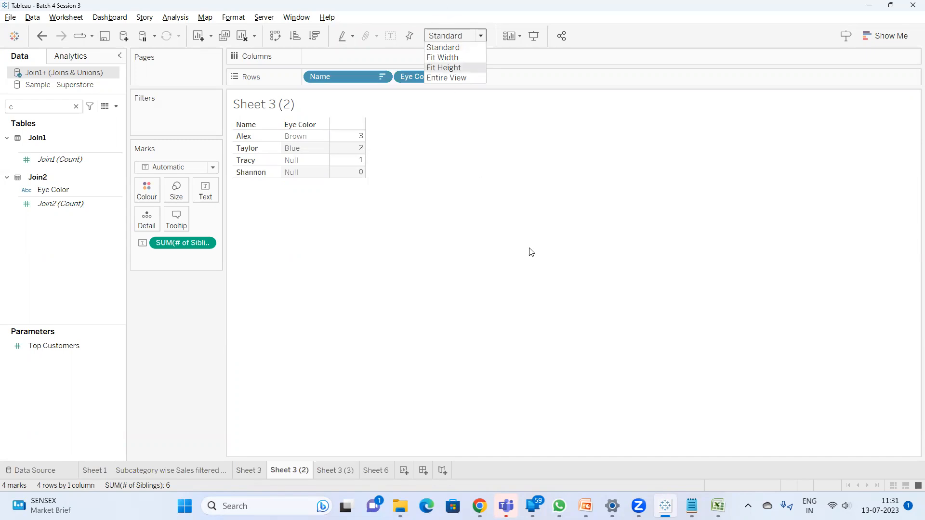
click(442, 50)
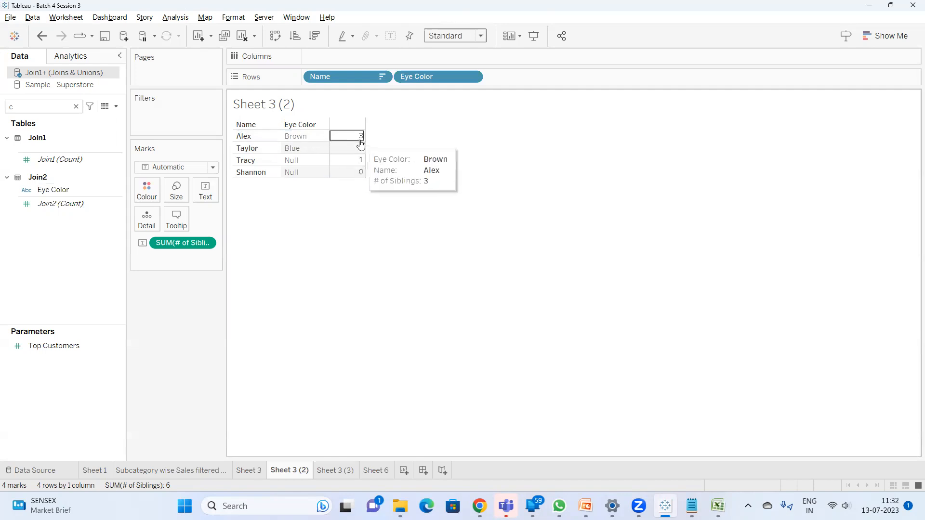
click(470, 37)
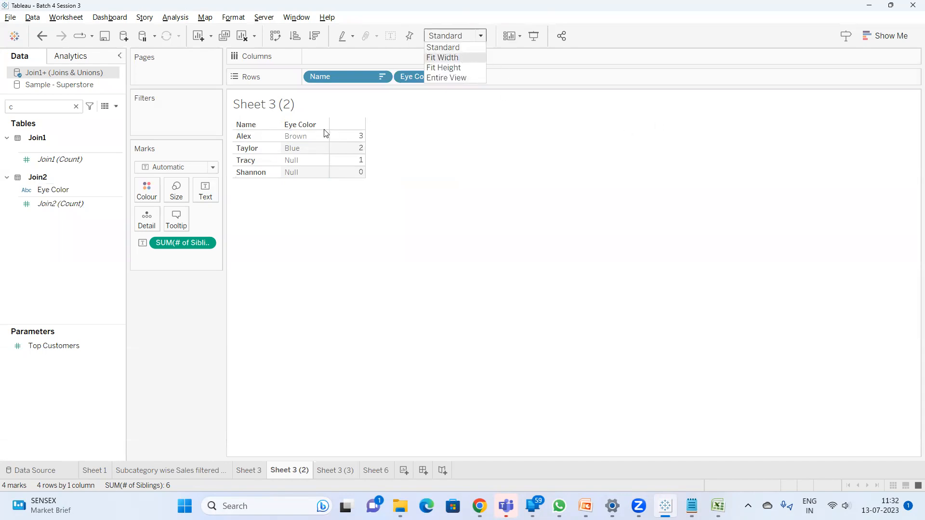
click(479, 140)
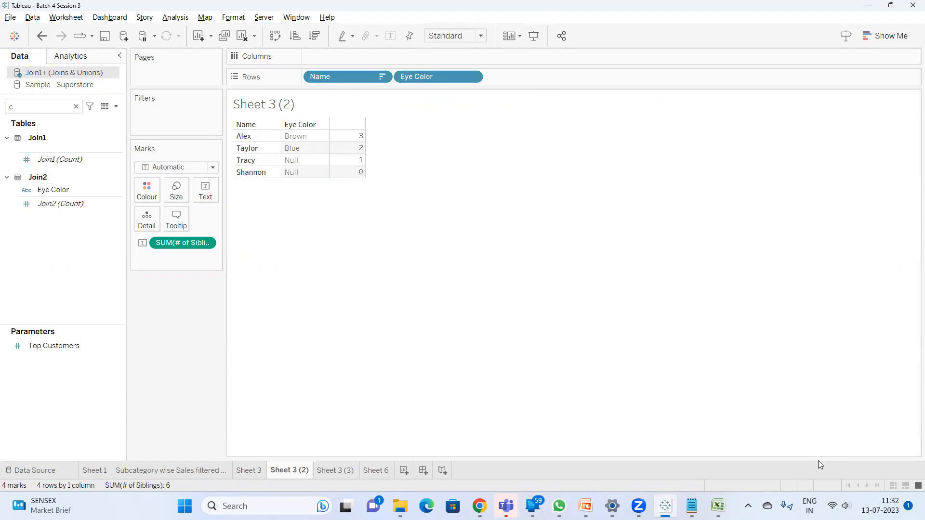
Capture a screenshot of the whole Tableau worksheet window with the rectangular snipping tool.
key(super+shift+s)
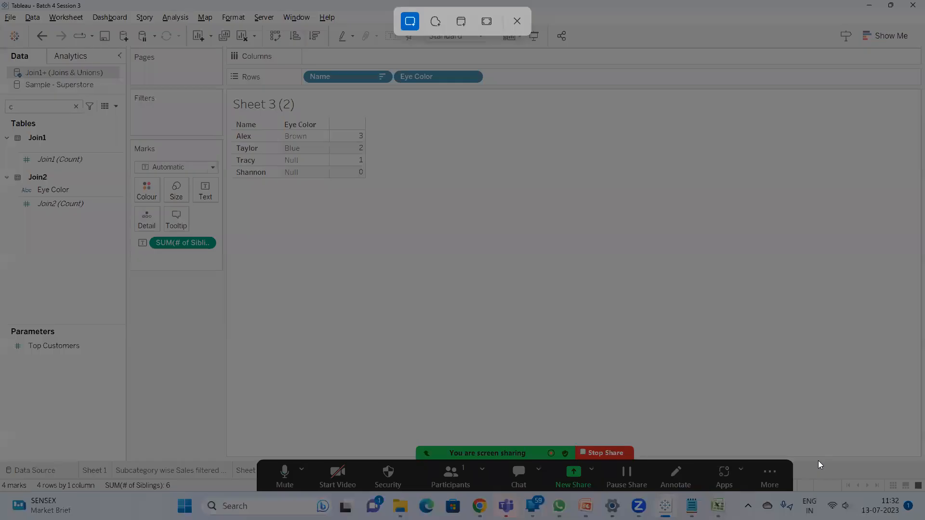
key(Escape)
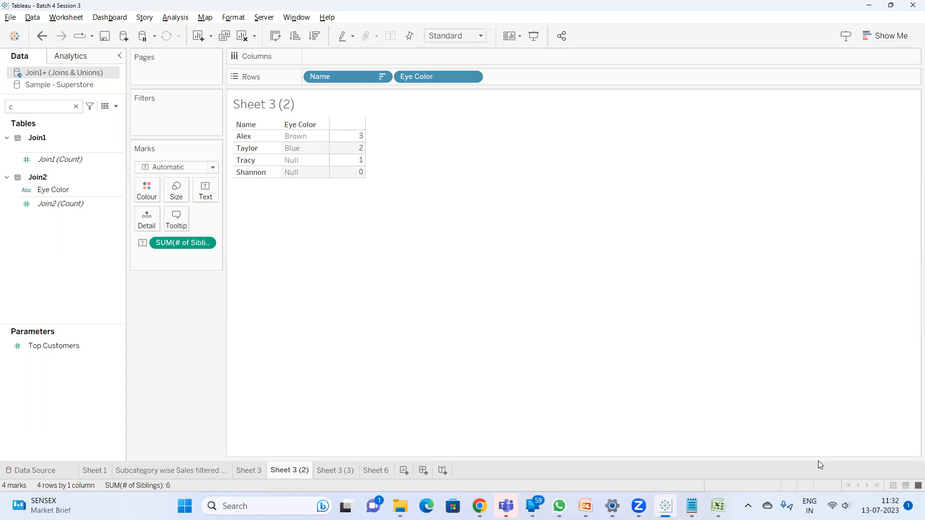
key(super+shift+s)
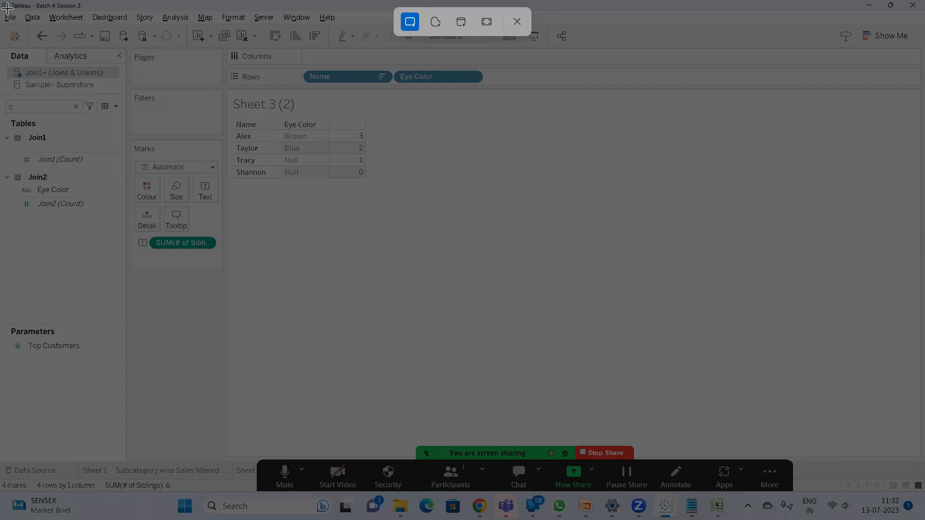
drag(3, 1, 924, 469)
Open Paint and paste the captured worksheet screenshot onto the canvas.
key(super)
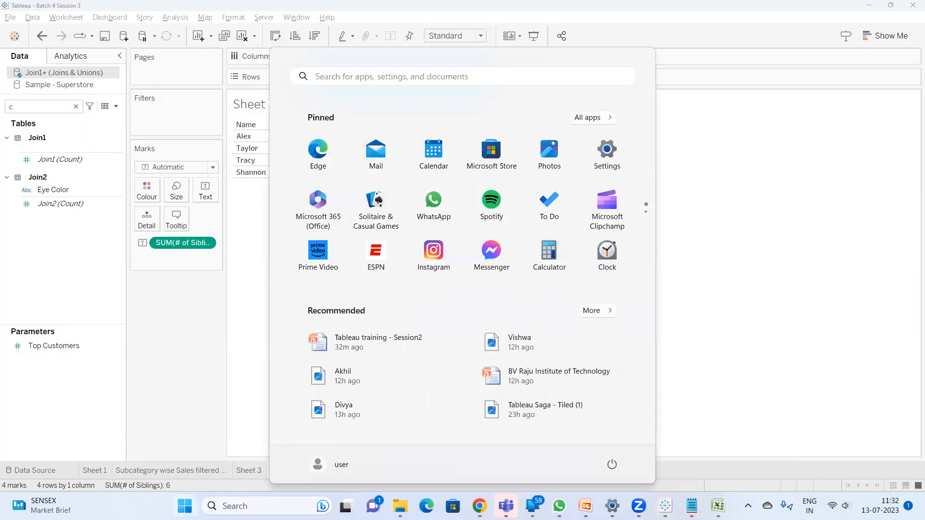
text(paint)
key(Return)
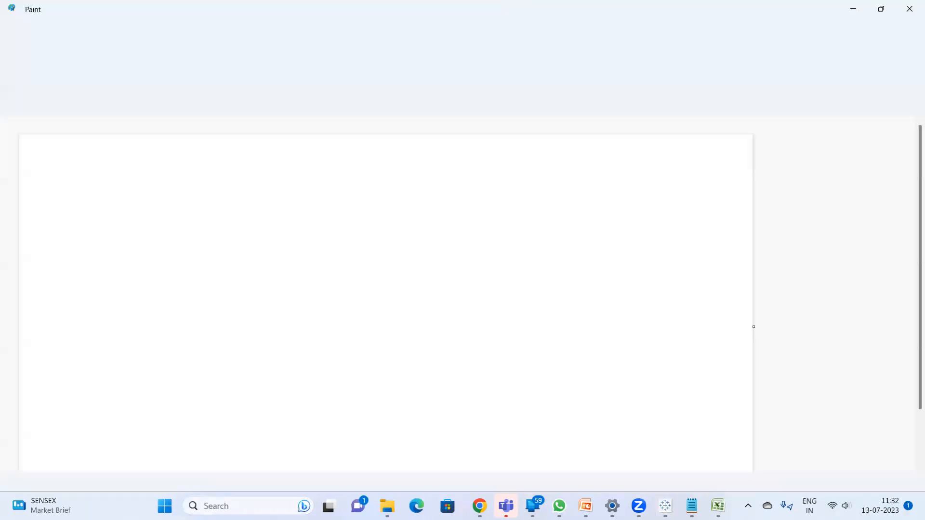
key(ctrl+v)
scroll(346, 273, down, 5)
scroll(349, 274, up, 5)
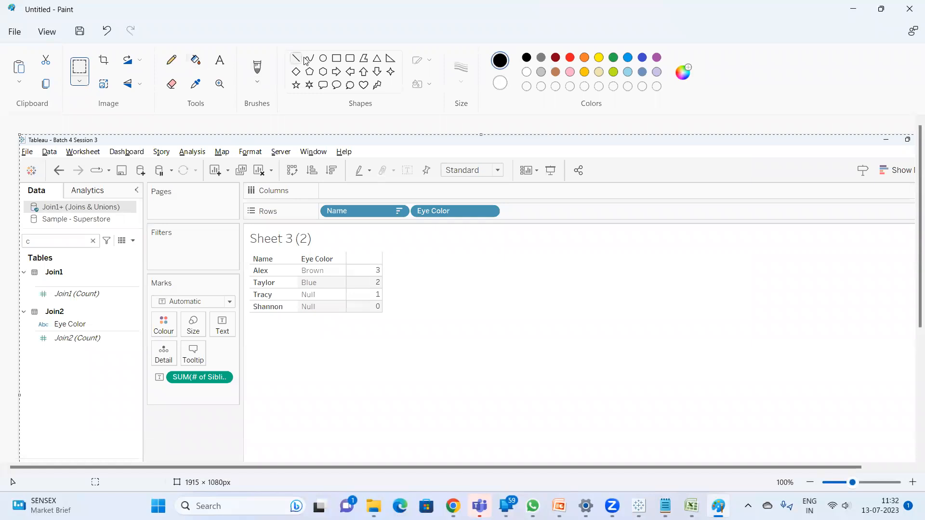
Draw a black rectangle of about 1405 × 503 px around the pasted sheet's view area and return to Tableau.
click(338, 60)
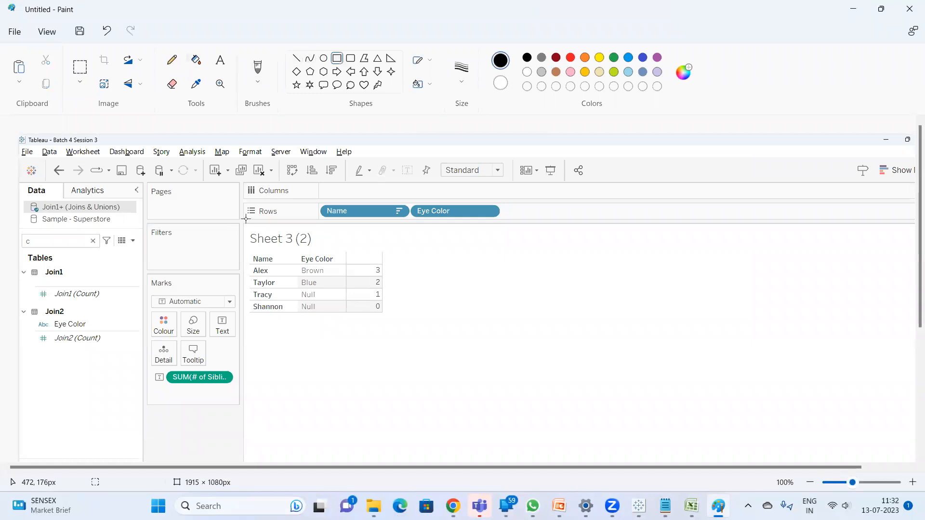
drag(243, 222, 920, 464)
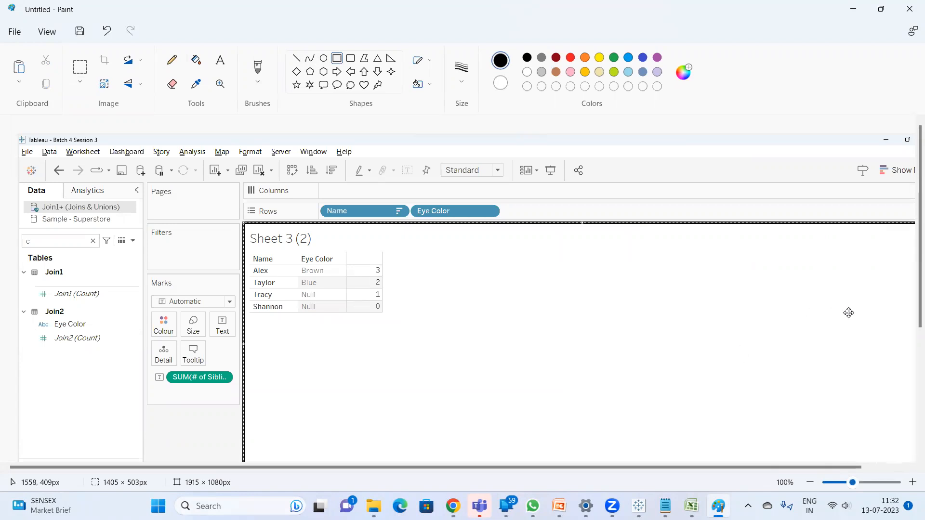
scroll(860, 320, down, 3)
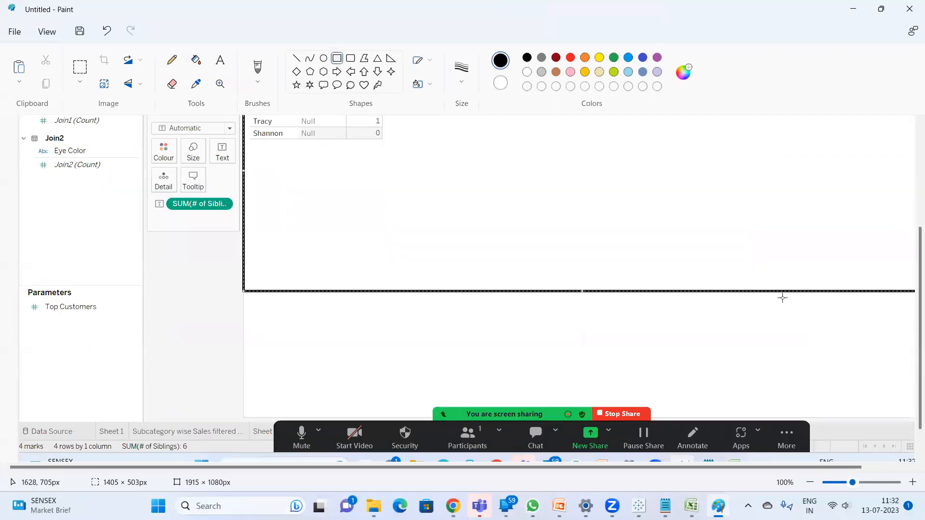
scroll(752, 289, up, 3)
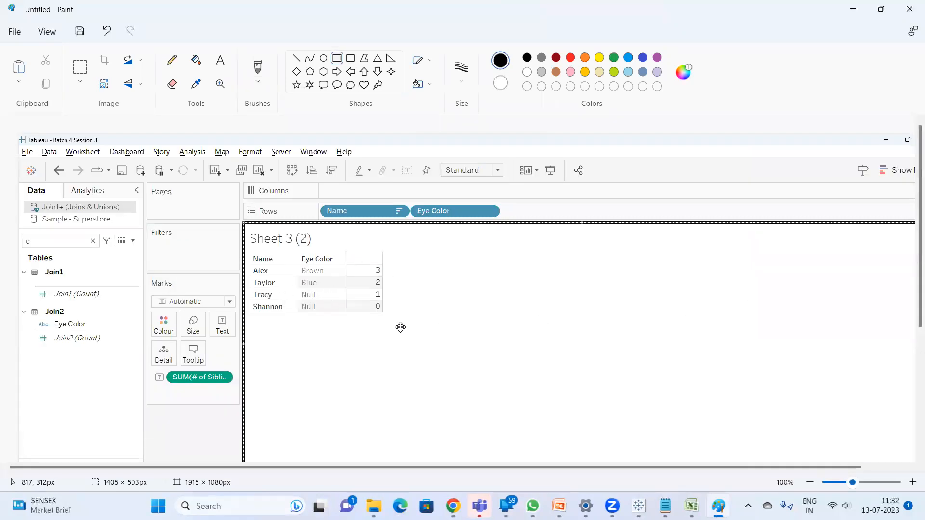
click(853, 8)
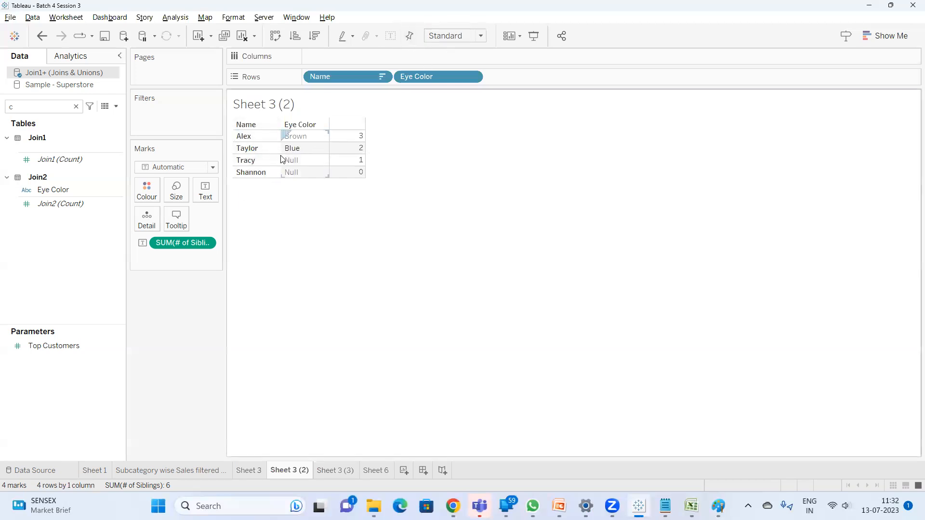
Set the fit of Sheet 3 (2) to Fit Width and widen the Name and Eye Color columns.
click(457, 37)
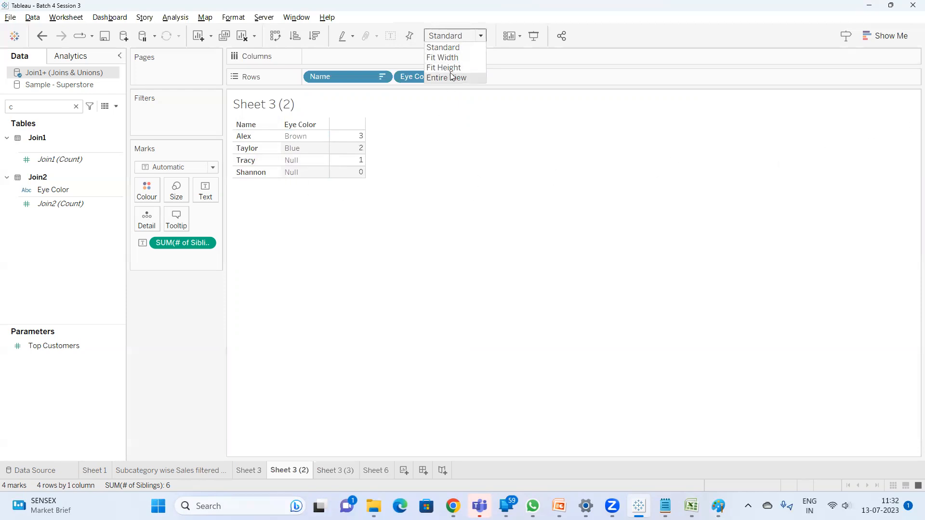
click(443, 57)
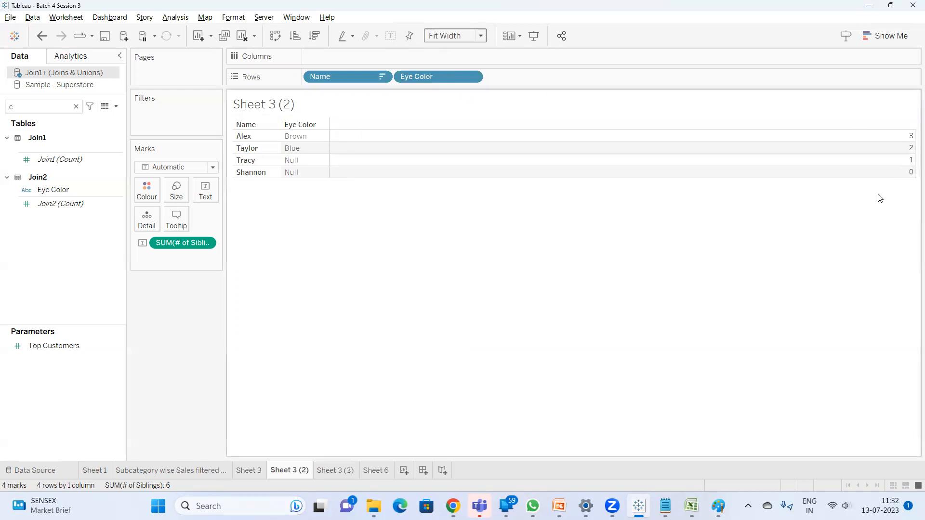
drag(280, 154, 515, 156)
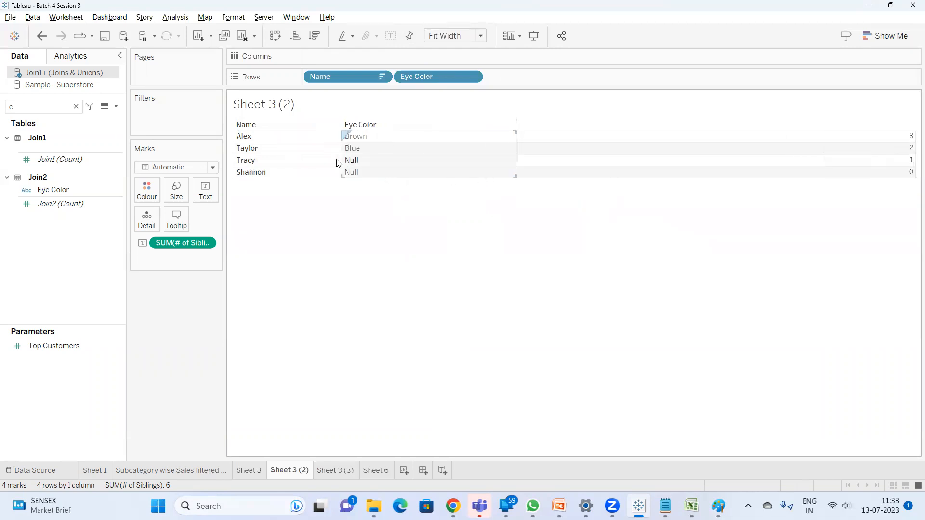
drag(340, 163, 429, 162)
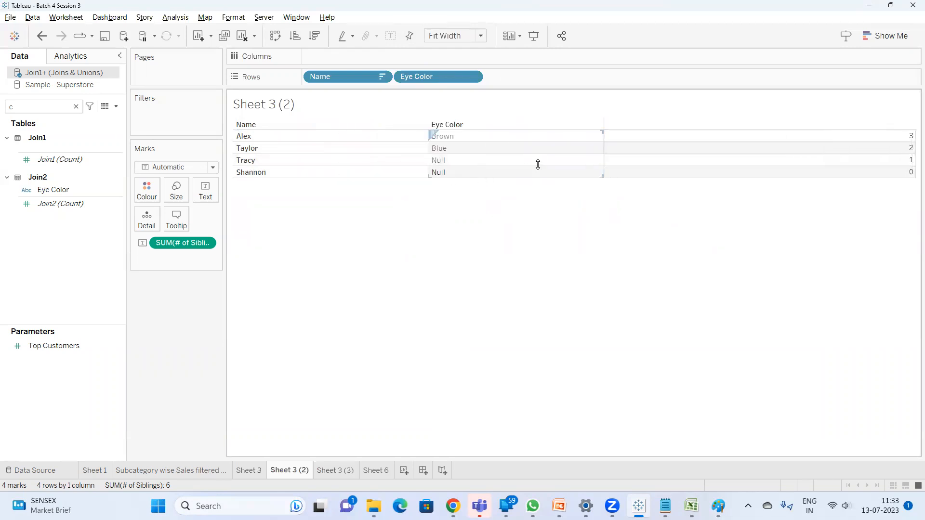
drag(603, 159, 616, 161)
drag(425, 161, 464, 160)
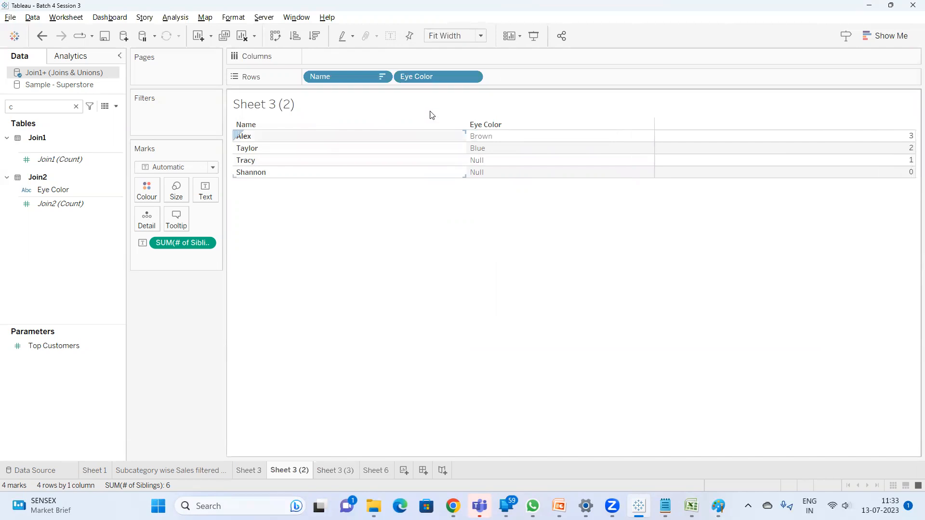
Try the Standard and Fit Height fits on Sheet 3 (2), and set the sheet's fit to Entire View.
click(453, 43)
click(455, 47)
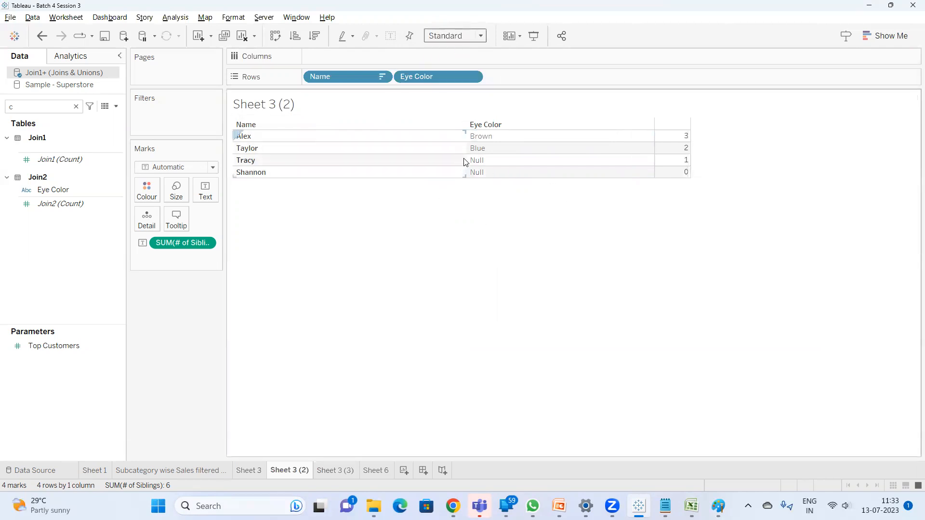
click(462, 38)
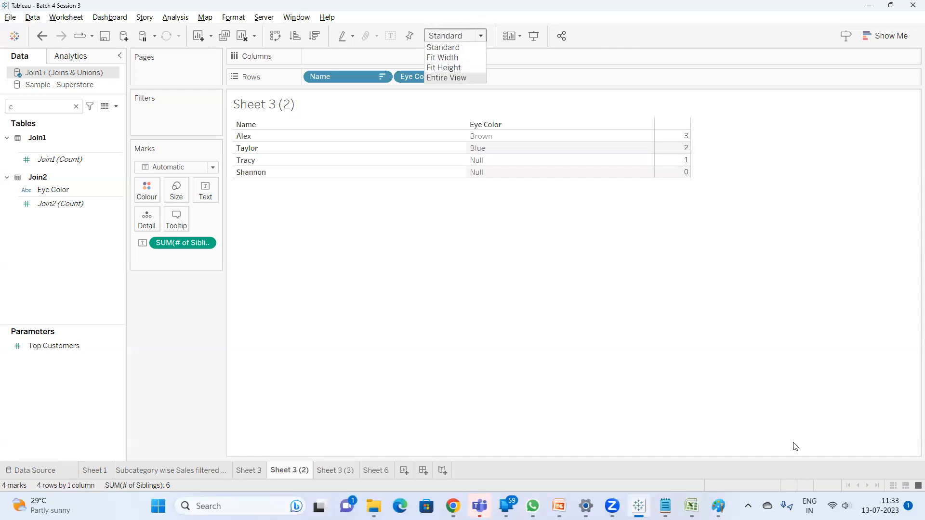
click(452, 67)
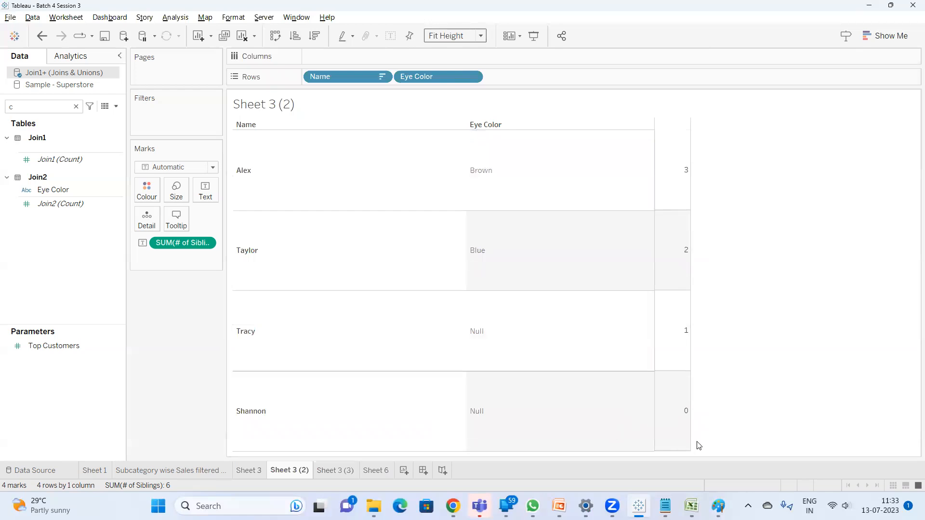
click(457, 36)
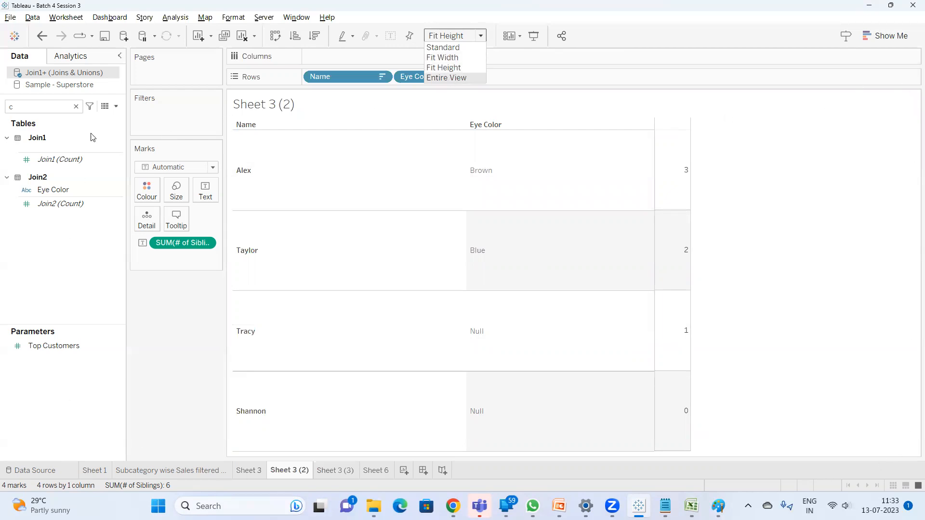
click(454, 78)
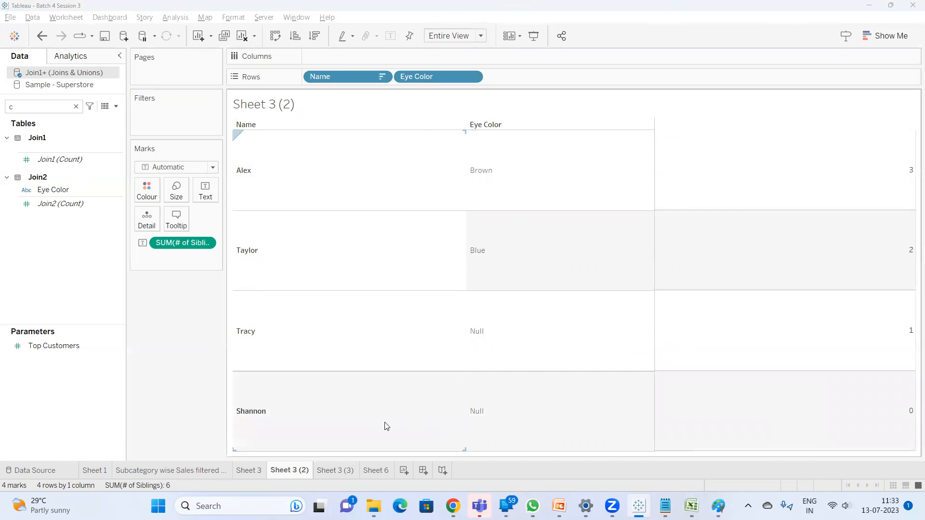
Create a new worksheet and add State/Province from the Sample - Superstore data source to the view.
click(403, 471)
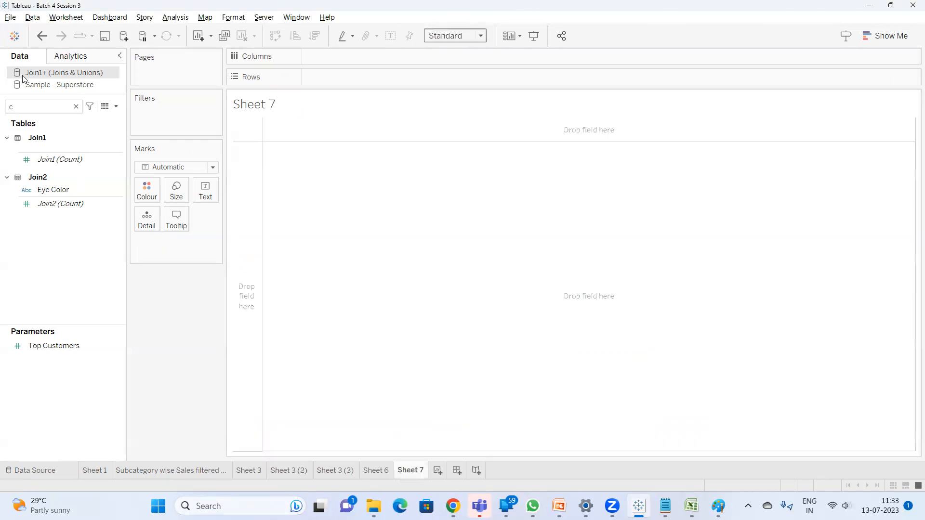
click(71, 85)
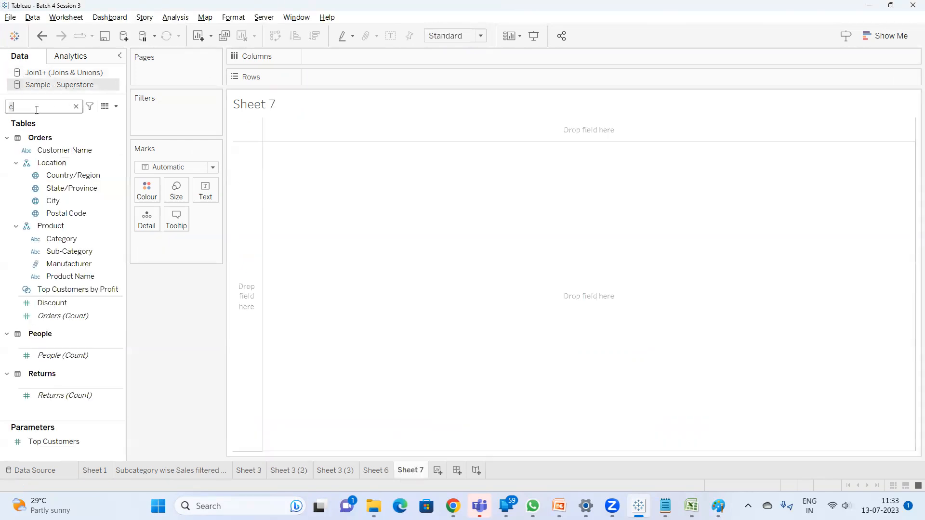
key(BackSpace)
text(sta)
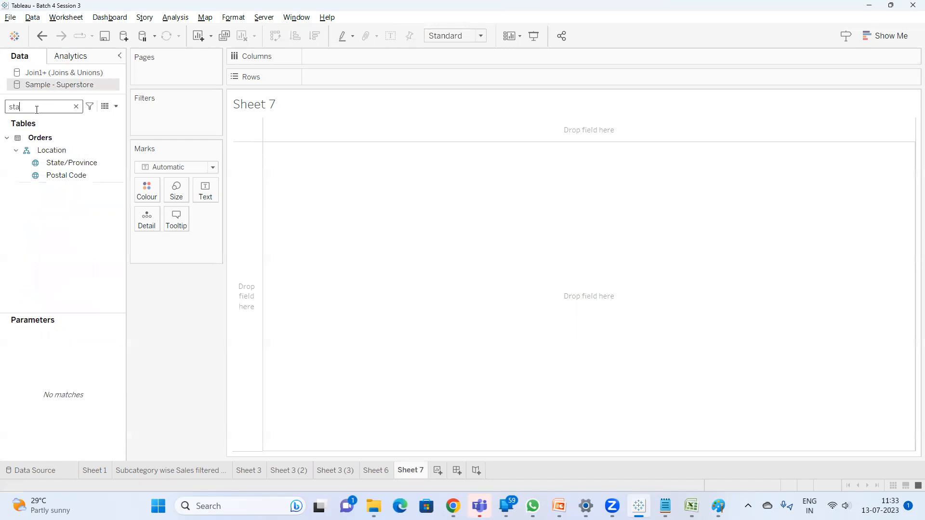
click(65, 165)
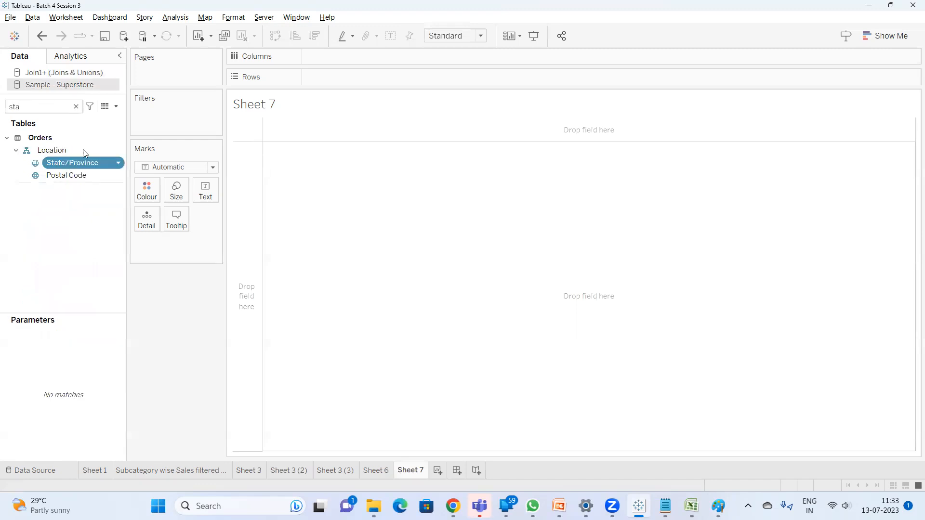
Find the Sales field in the Orders table and add it to the state map.
click(46, 108)
key(BackSpace)
key(BackSpace)
text(a)
double_click(60, 159)
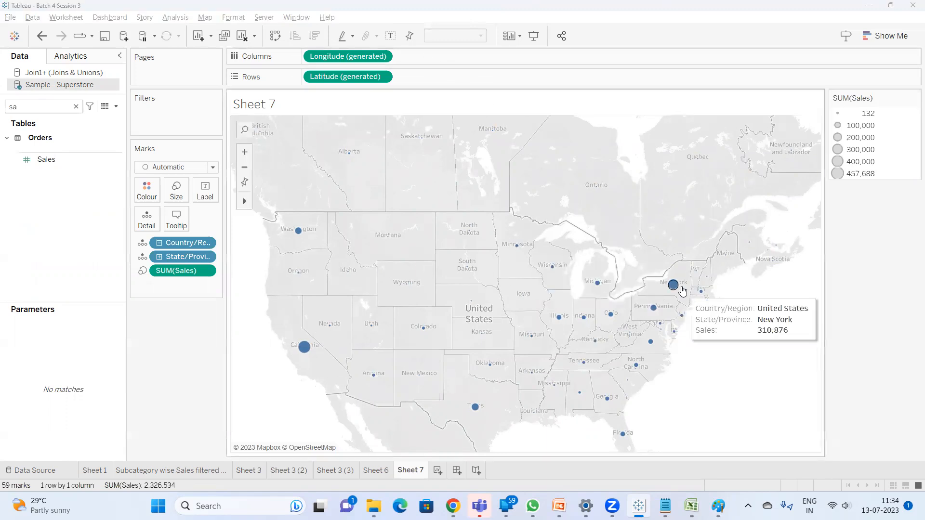
Zoom the map in around New York and reset it to the automatic extent.
scroll(684, 289, up, 3)
scroll(682, 291, up, 2)
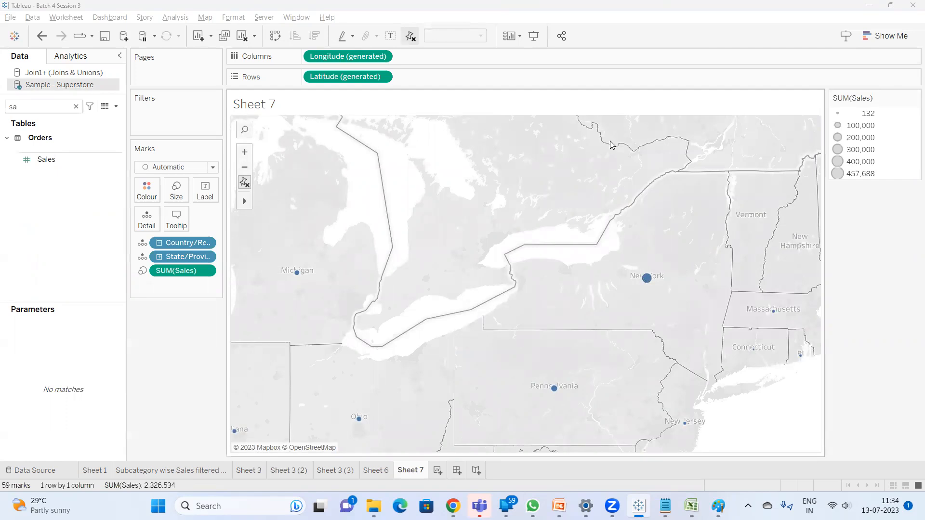
click(411, 37)
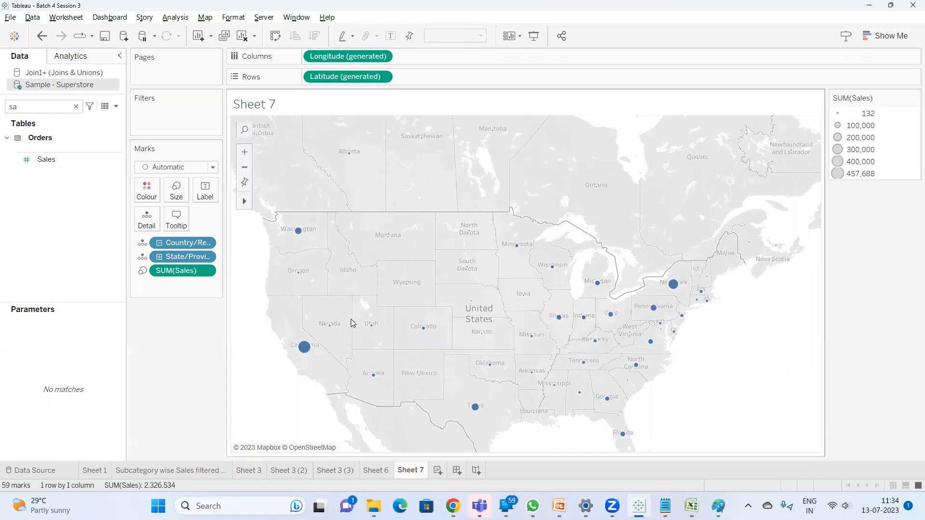
Show mark labels on the map and set the default axis font size of SUM(Sales) to 8.
click(391, 40)
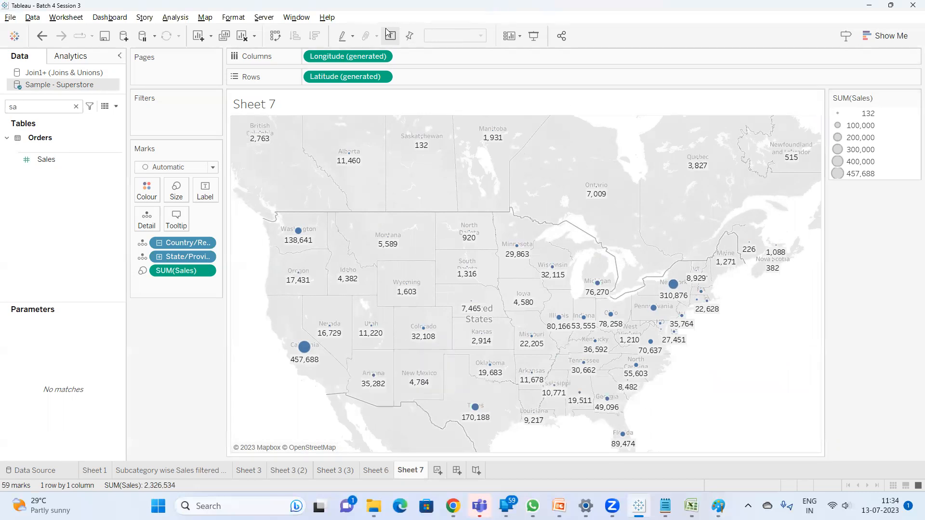
right_click(174, 277)
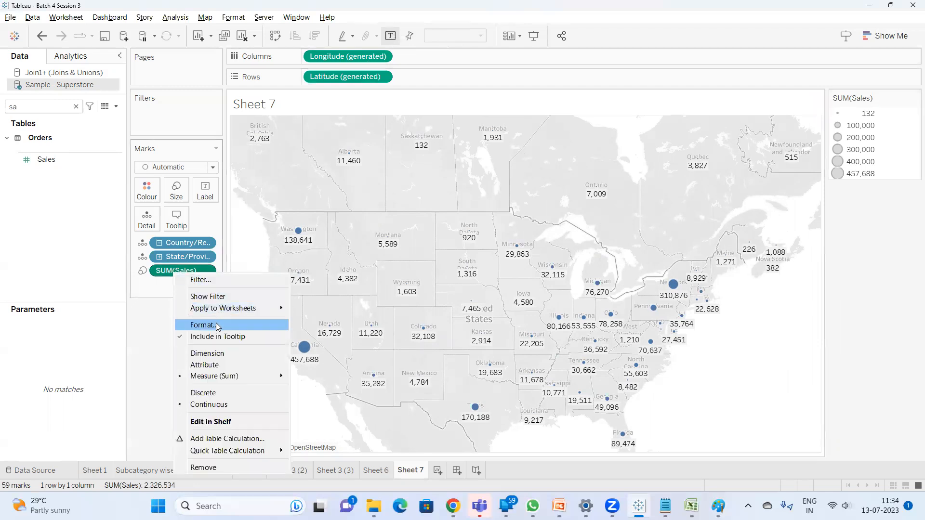
click(200, 324)
click(82, 133)
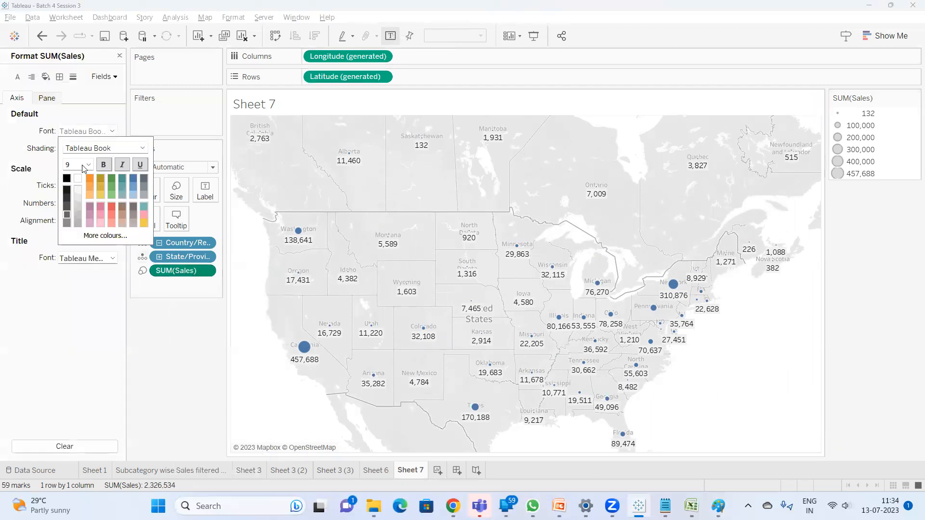
click(87, 165)
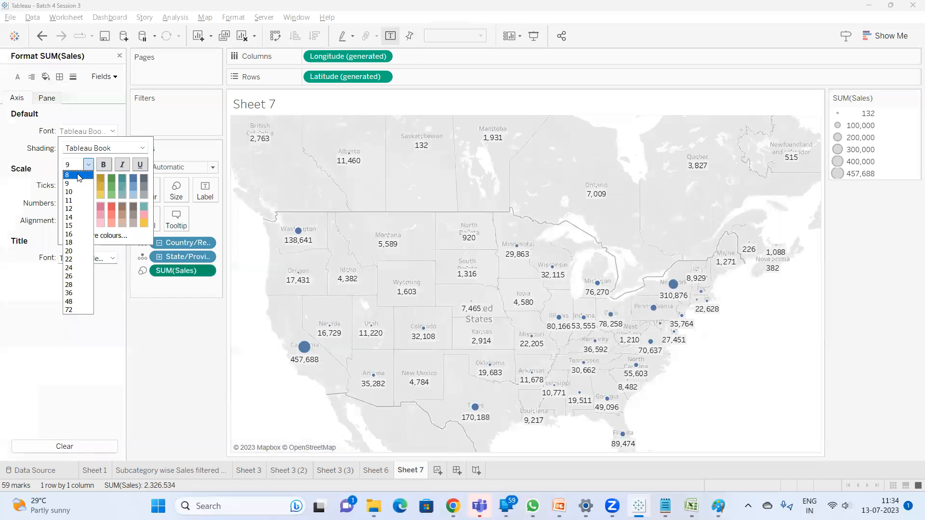
click(79, 176)
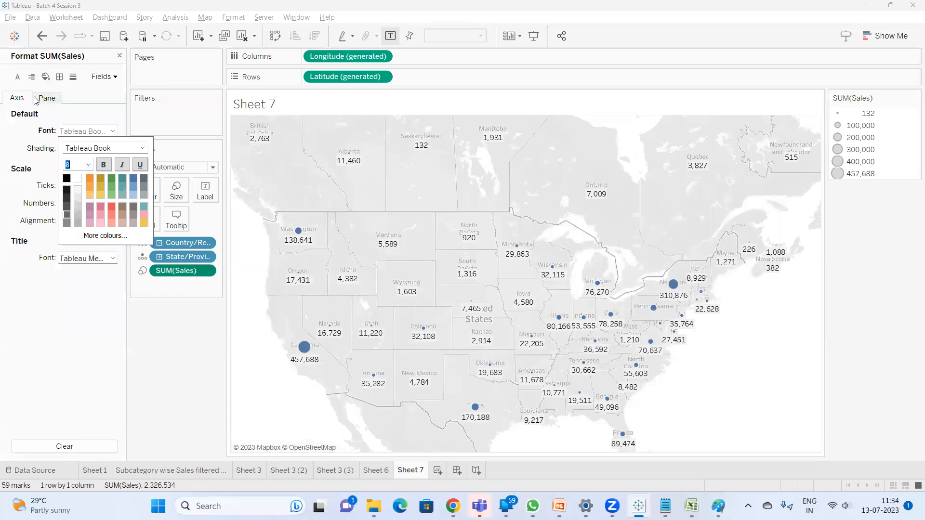
Set the default pane font size of SUM(Sales) to 8.
click(44, 98)
click(81, 131)
click(88, 166)
click(78, 175)
click(6, 167)
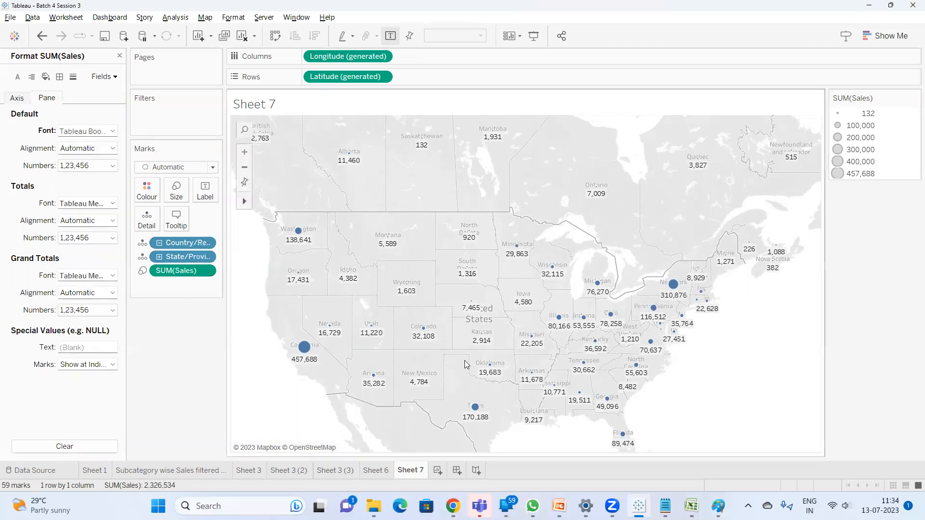
Hide the mark labels on the map and close the SUM(Sales) formatting options.
click(391, 36)
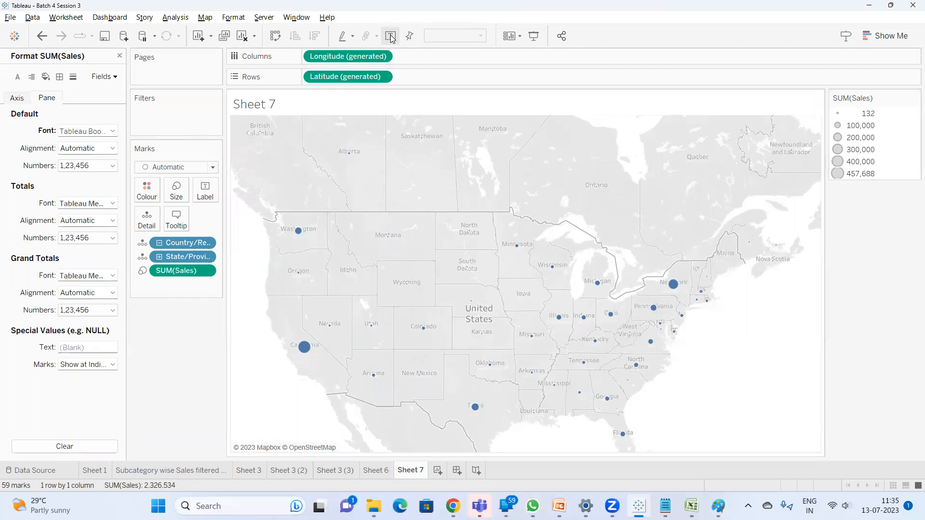
click(515, 41)
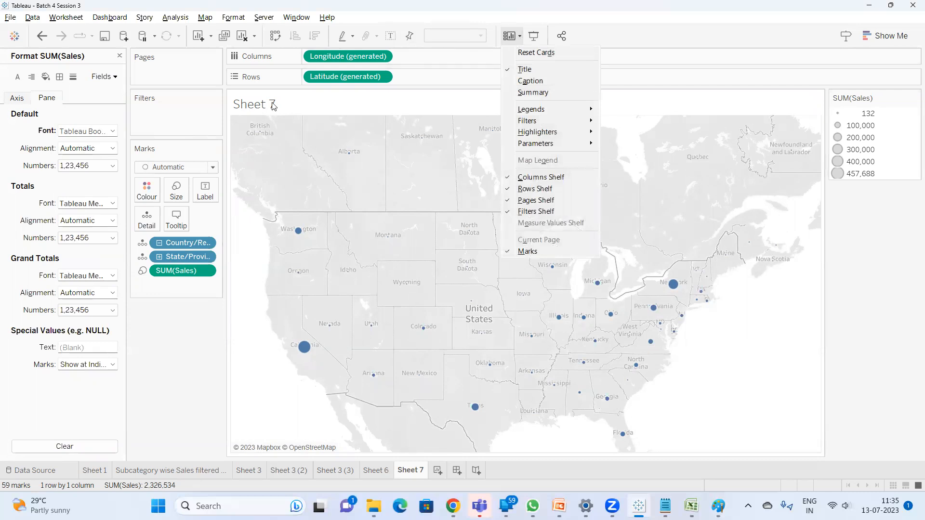
click(120, 56)
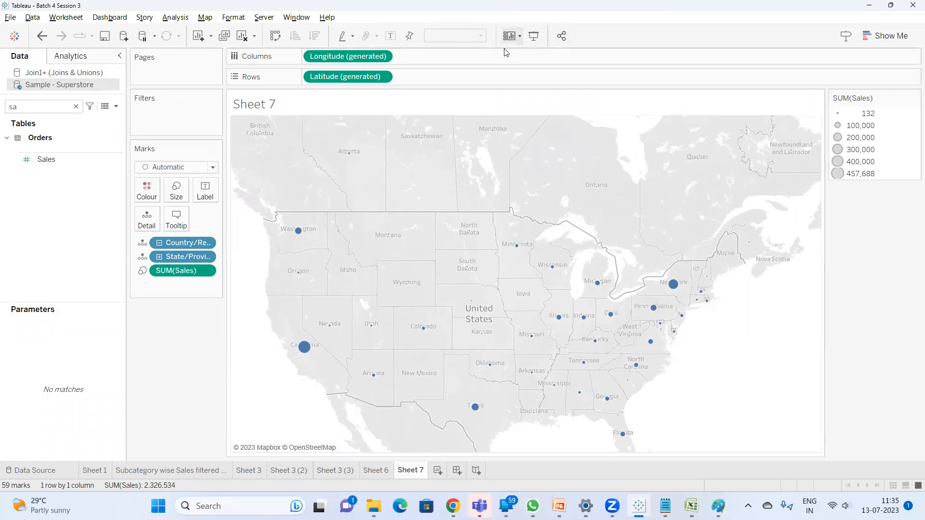
click(510, 35)
mouse_move(552, 110)
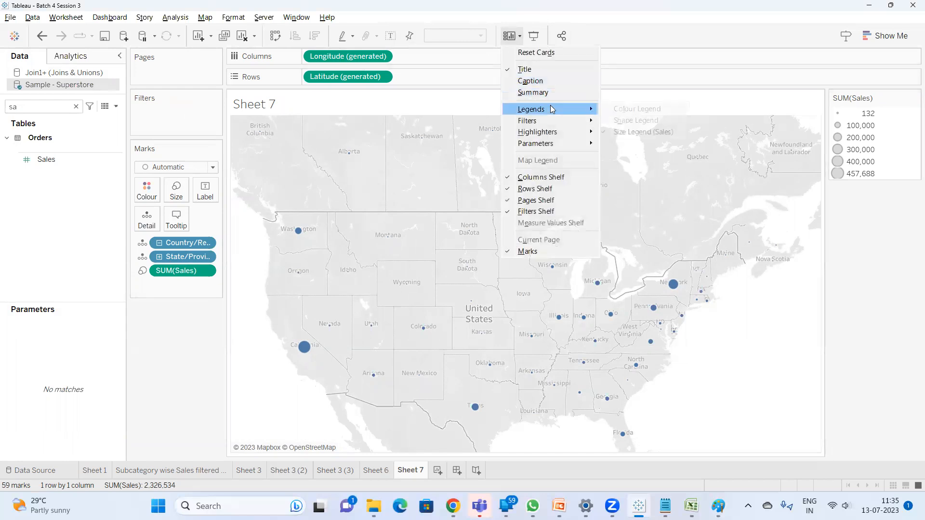
click(909, 187)
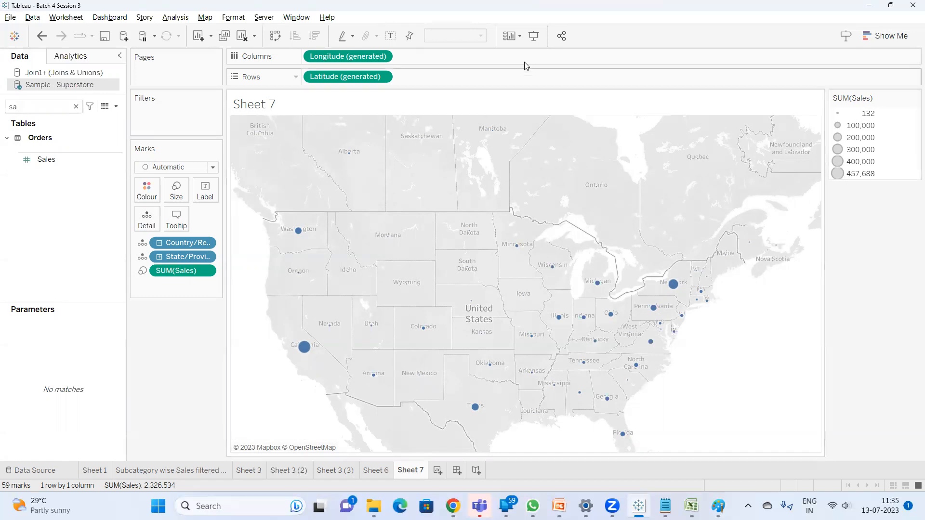
Hide the Columns and Rows shelves on Sheet 7.
click(511, 36)
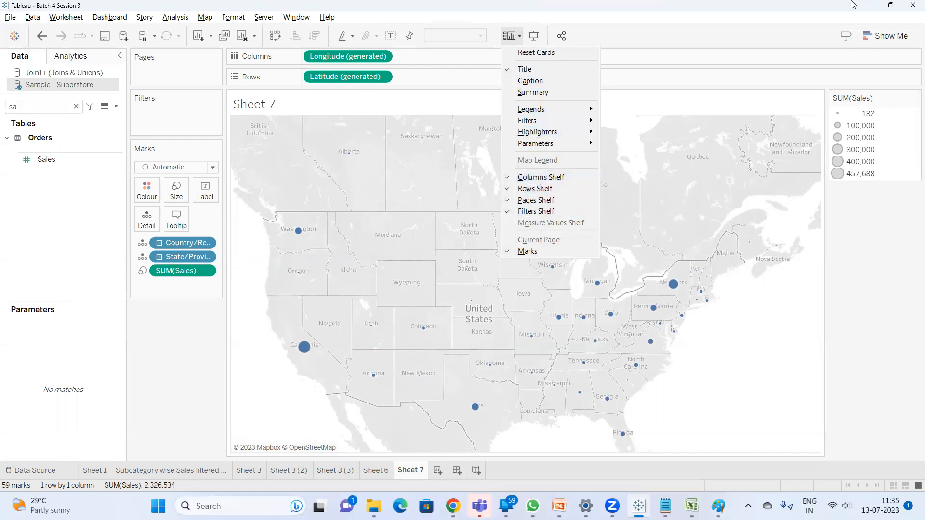
click(540, 177)
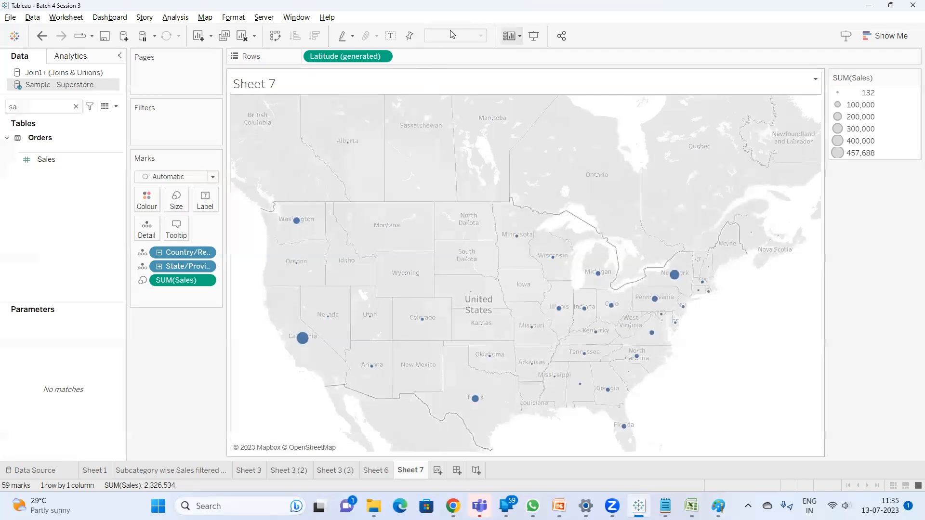
click(511, 35)
click(534, 189)
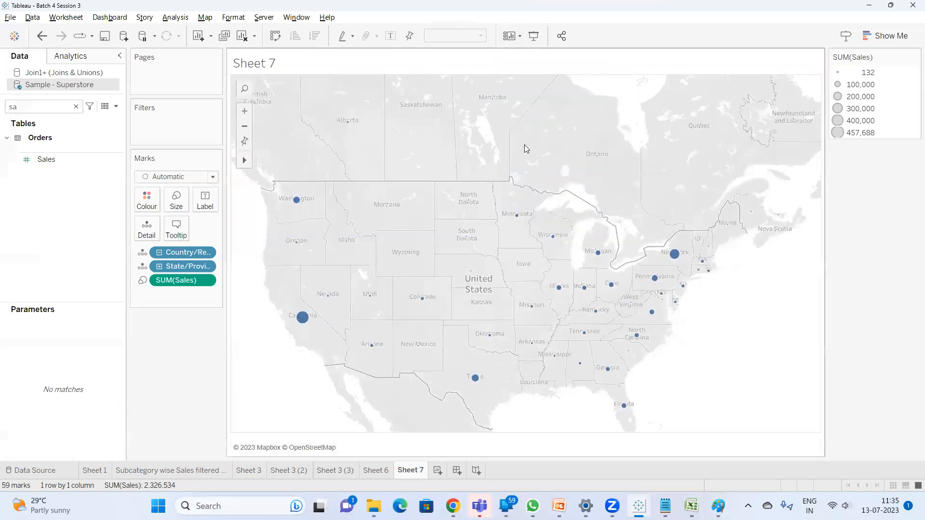
Reset the worksheet cards so the Columns and Rows shelves show again, and check the list of displayed cards.
click(512, 36)
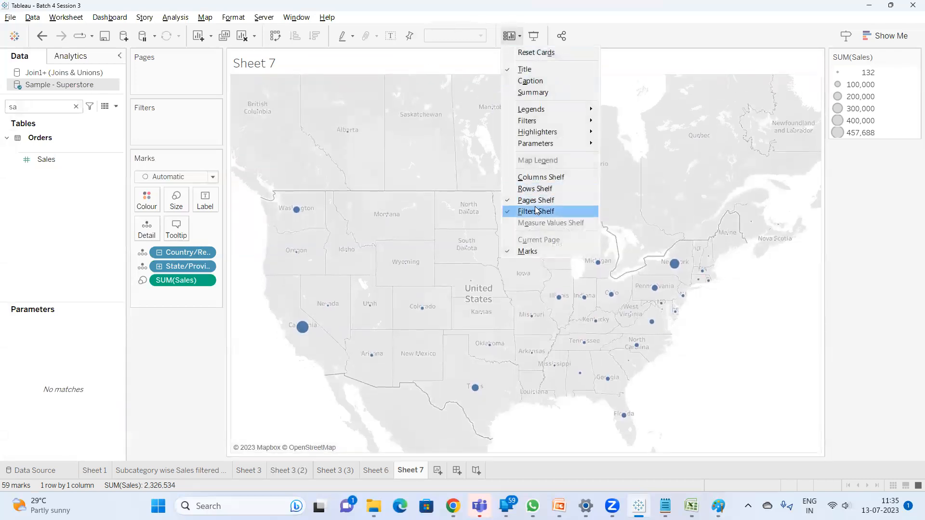
click(547, 54)
click(517, 39)
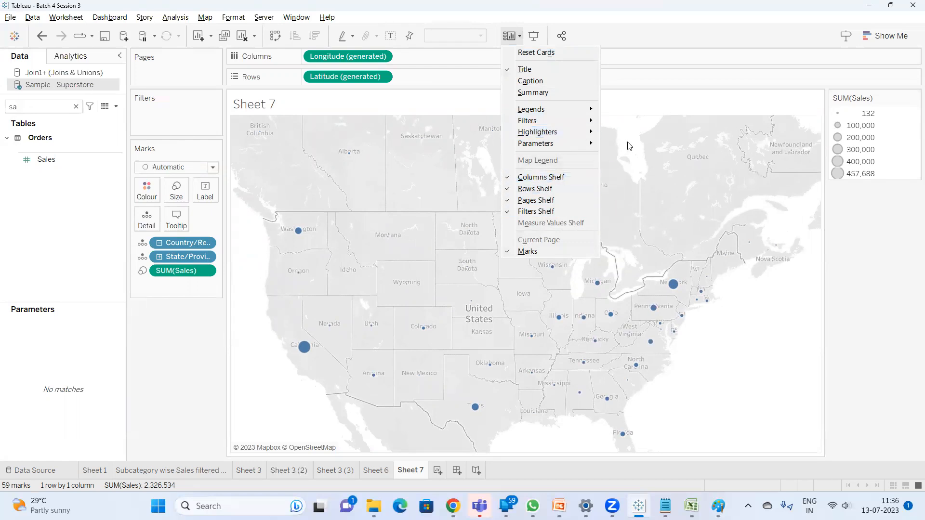
click(174, 418)
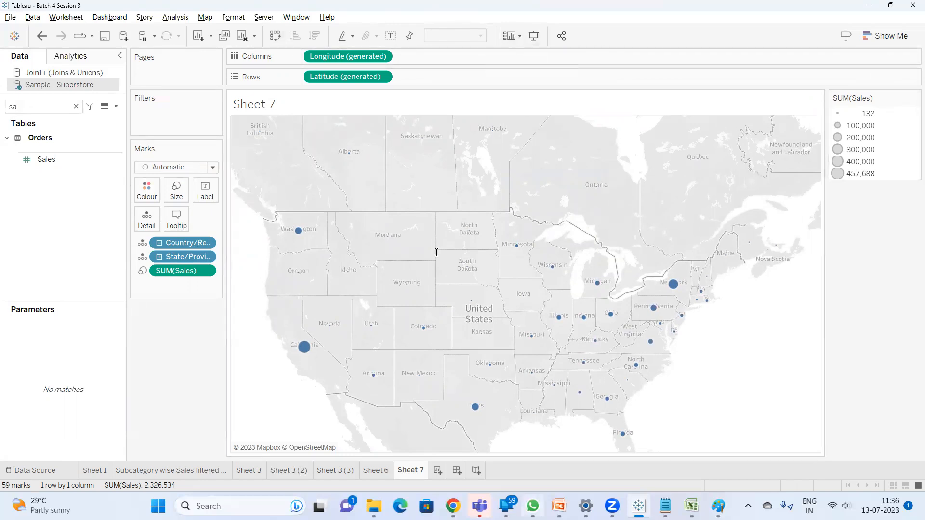
Switch to PowerPoint, play the slide show from the Tableau Products toolbar slide, and exit it.
key(alt+Tab)
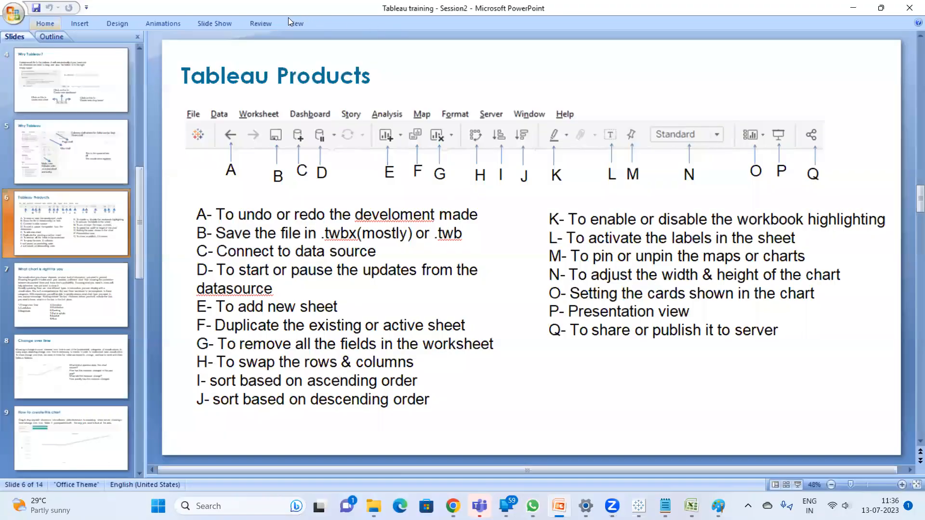
key(ctrl+F1)
click(215, 21)
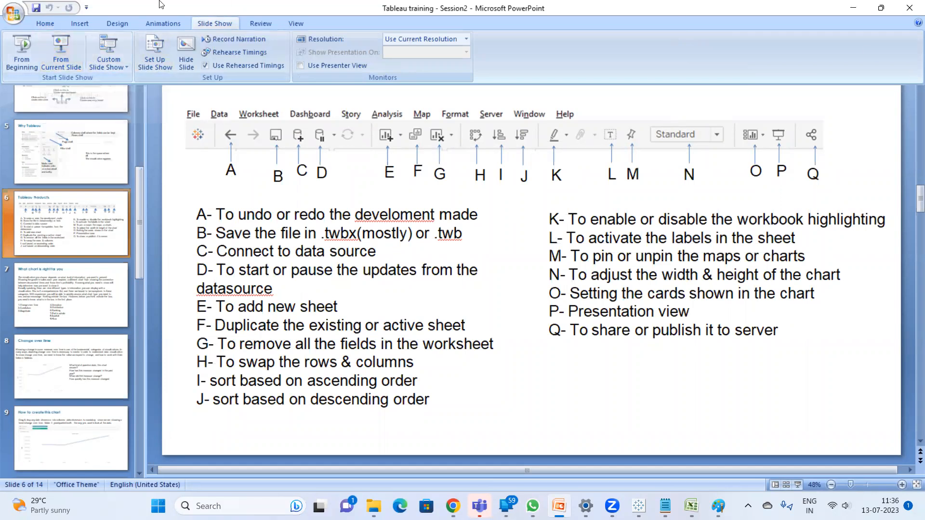
click(72, 48)
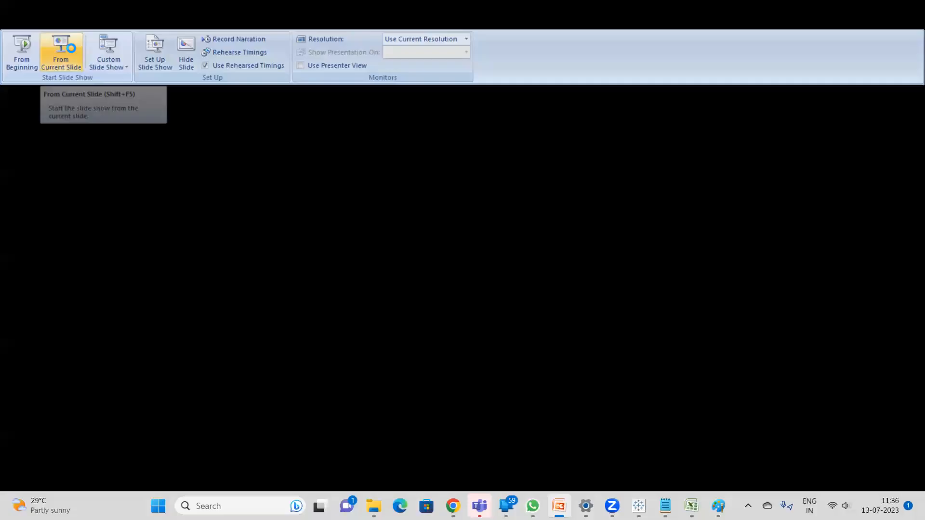
key(Escape)
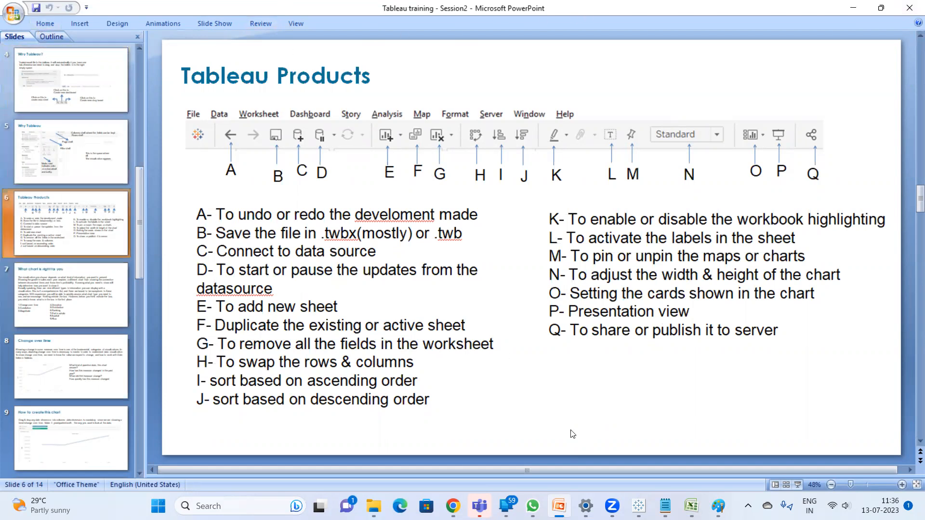
Switch back to Tableau, view Sheet 7 in presentation mode, and return to the normal worksheet view.
click(639, 506)
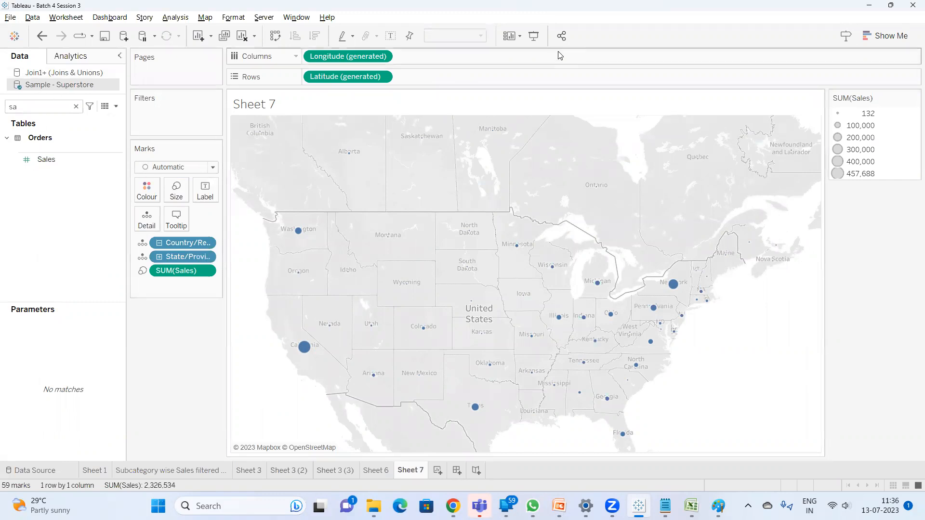
click(533, 36)
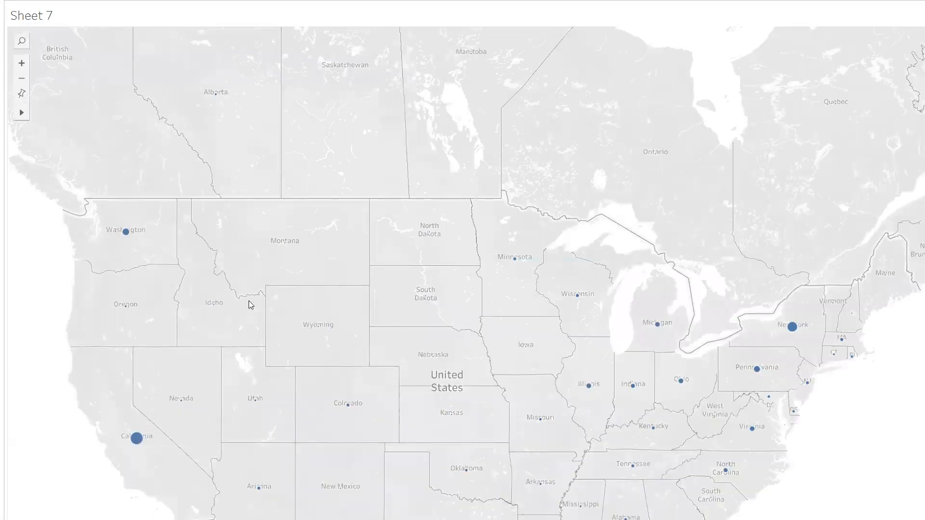
key(Escape)
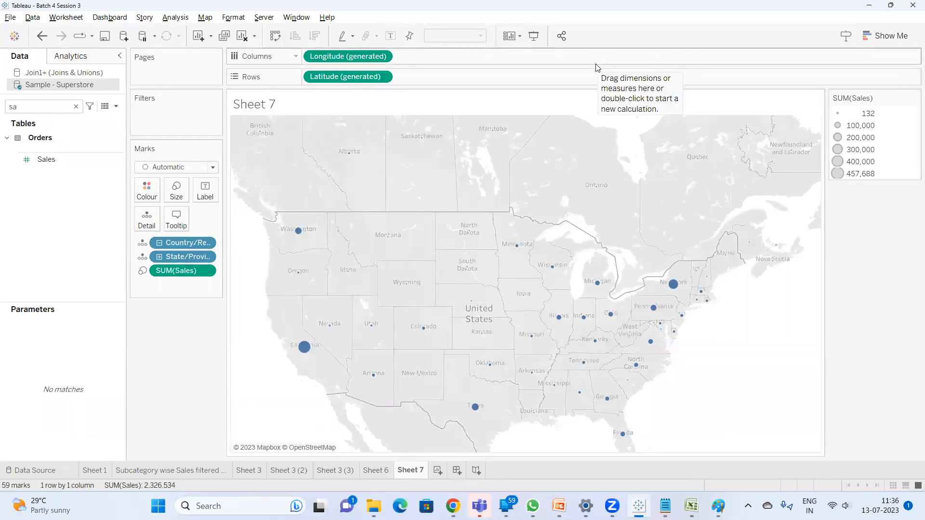
click(562, 37)
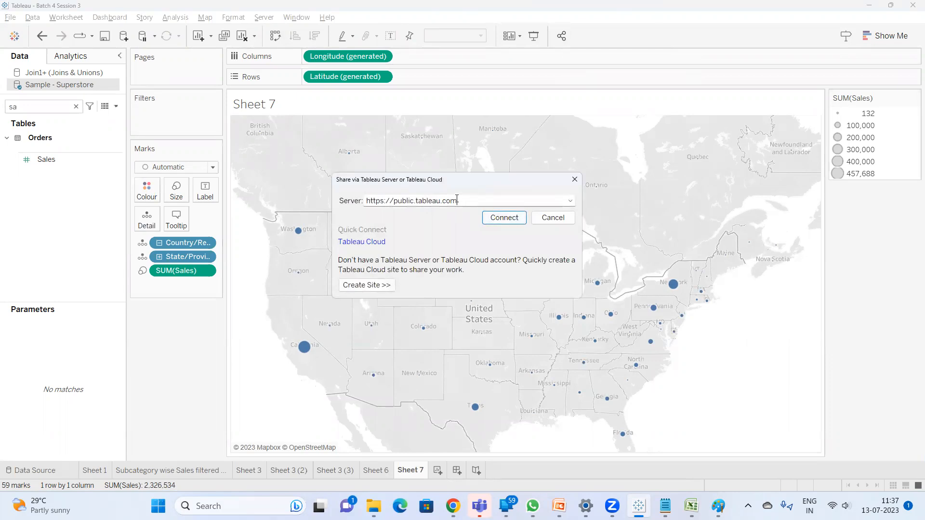
click(504, 219)
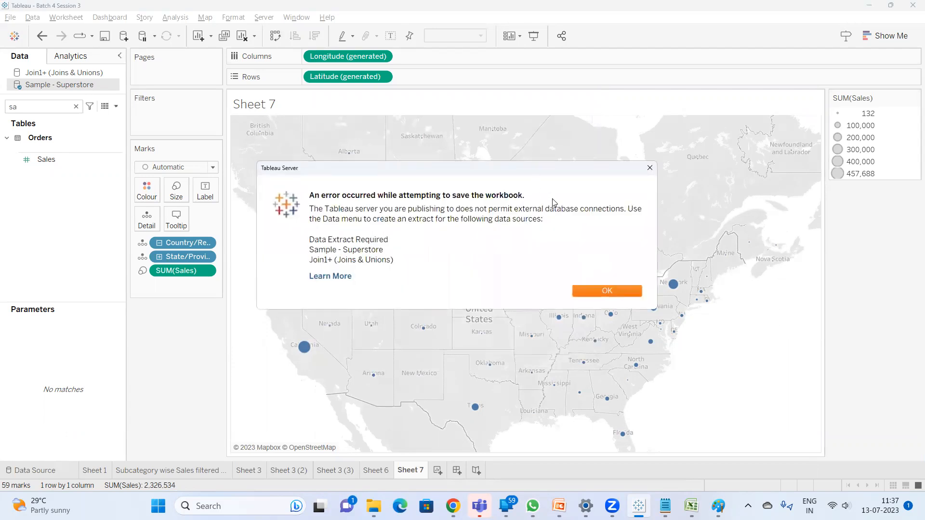
click(604, 291)
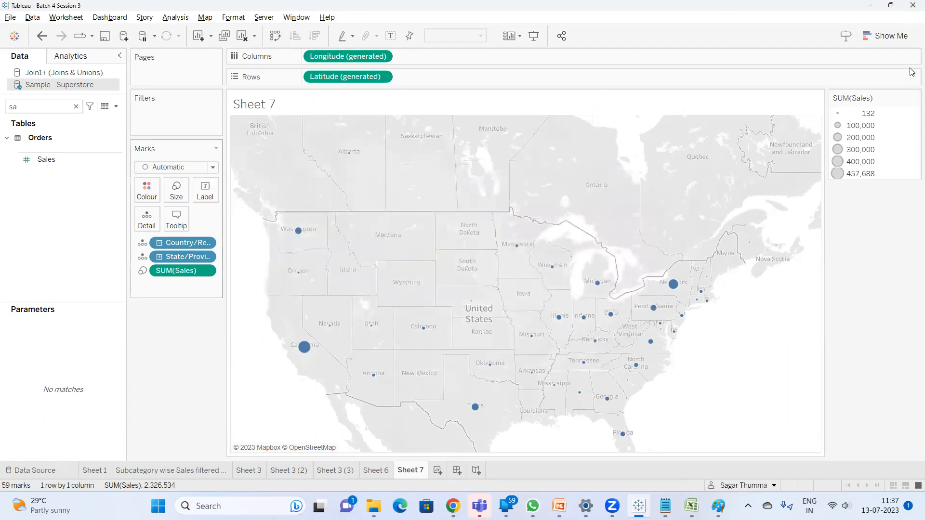
Extract all rows of the Sample - Superstore data source to the Desktop, replacing the existing Sample - Superstore.hyper file.
right_click(73, 87)
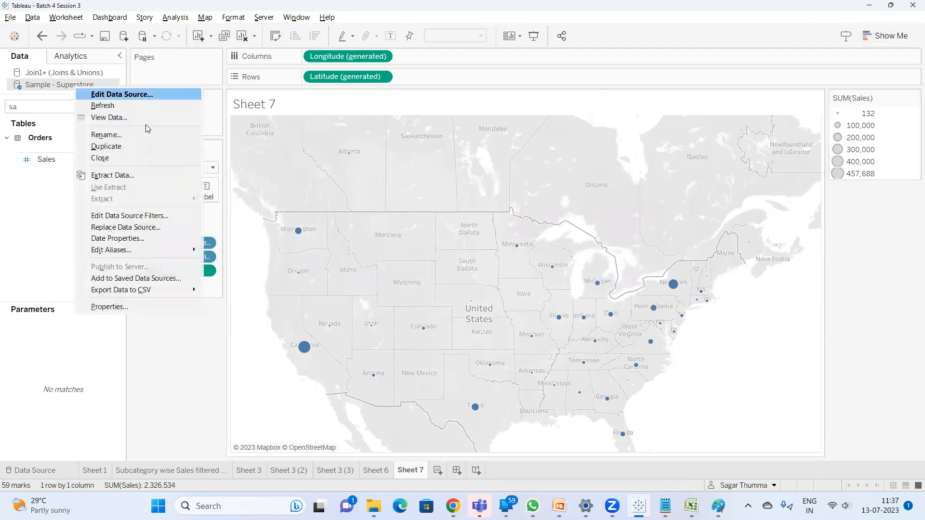
click(129, 175)
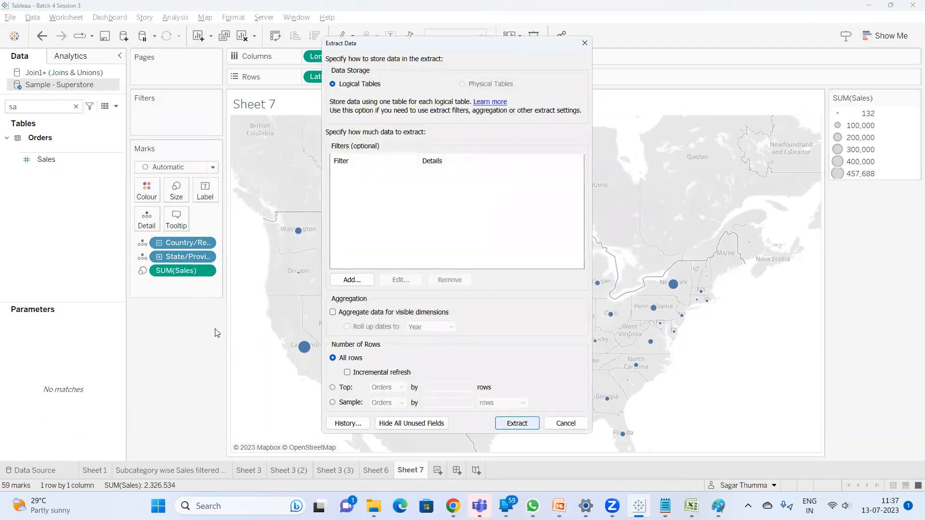
click(514, 423)
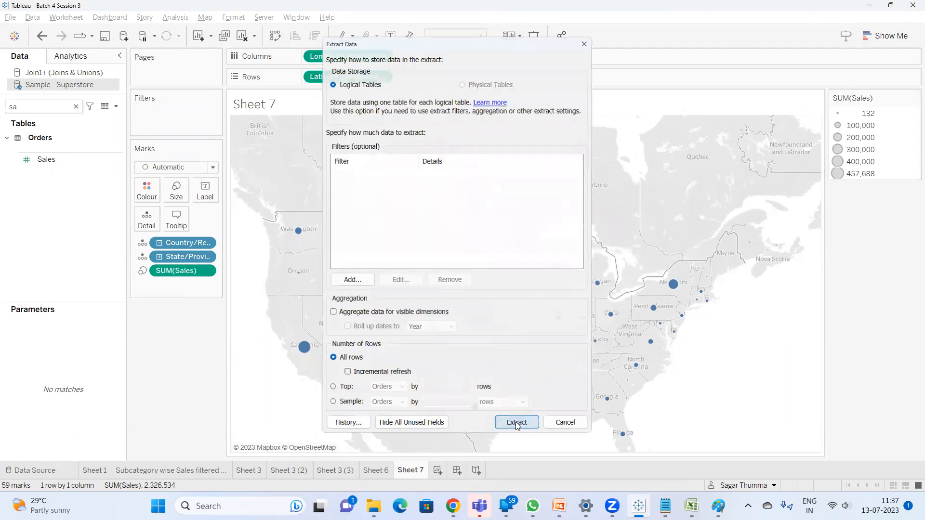
click(607, 394)
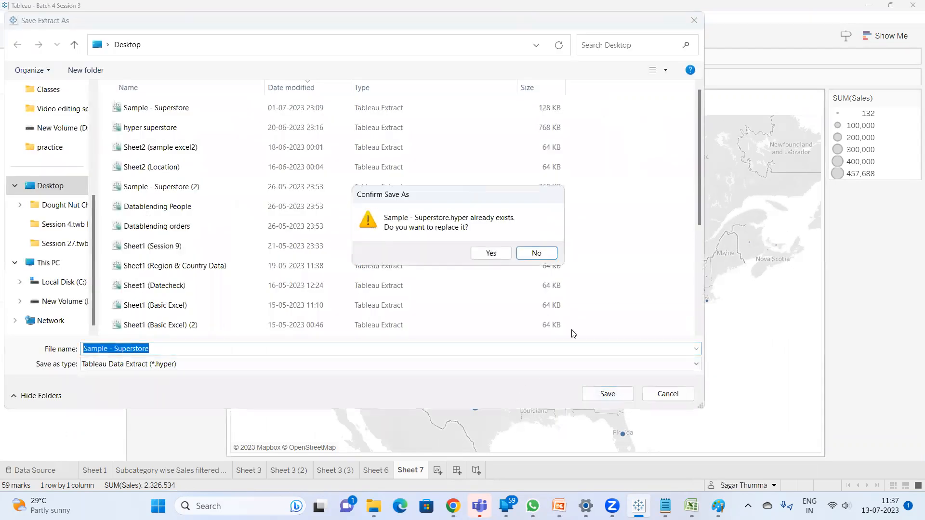
click(492, 253)
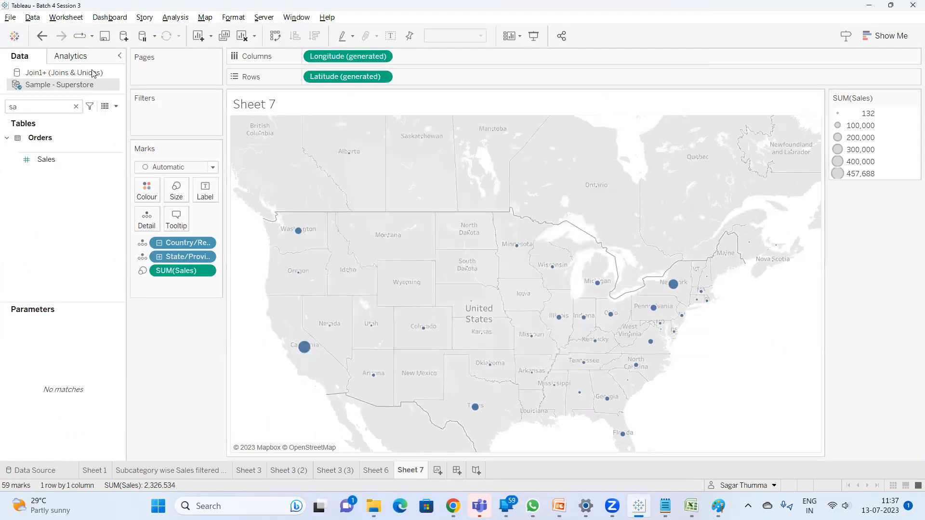
Extract the Join1+ (Joins & Unions) data source to a .hyper file on the Desktop, and cancel saving the workbook to Tableau Public.
right_click(93, 73)
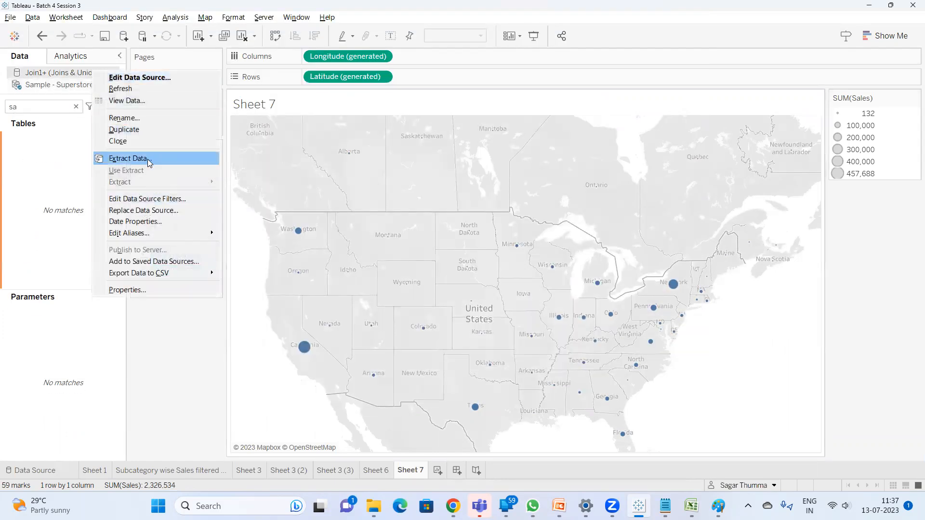
click(149, 157)
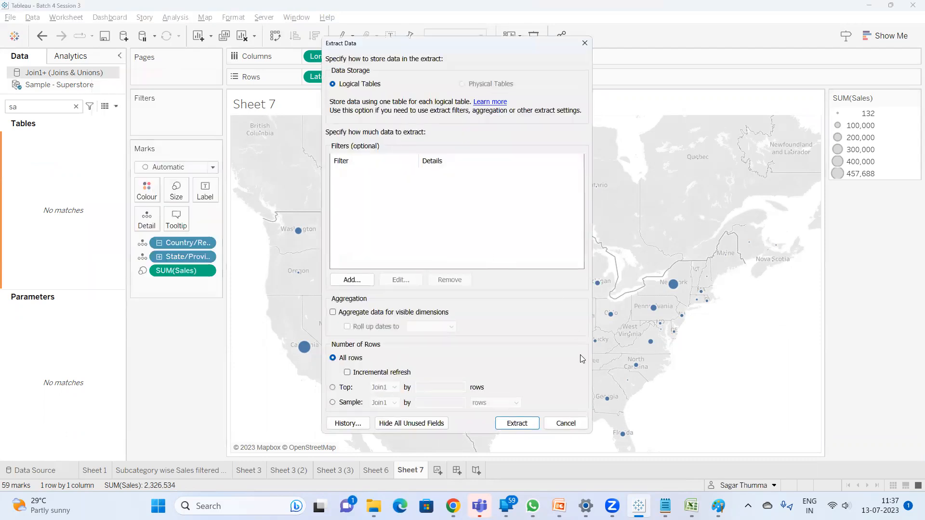
click(516, 424)
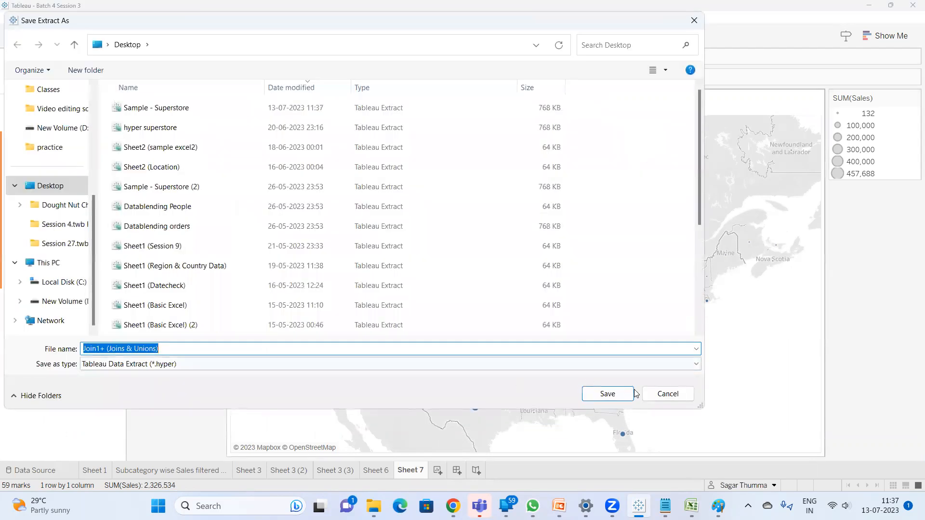
click(618, 395)
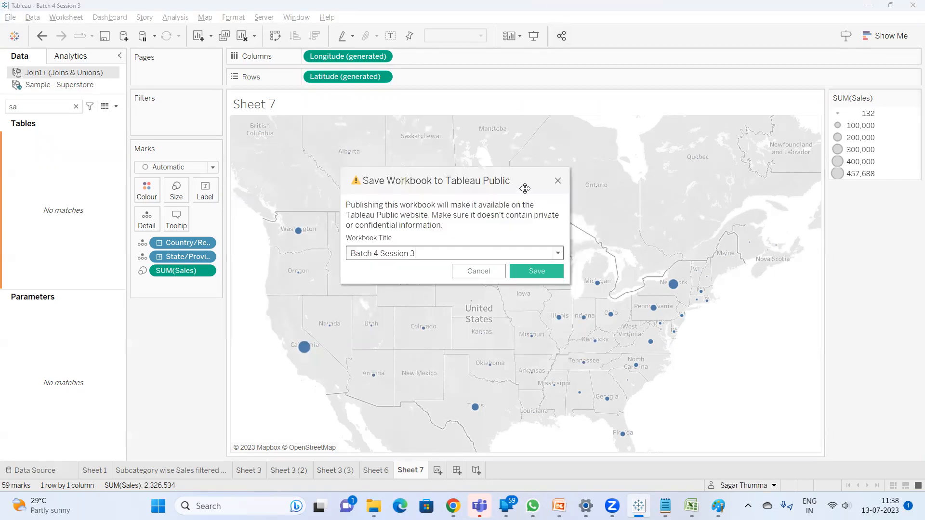
click(558, 182)
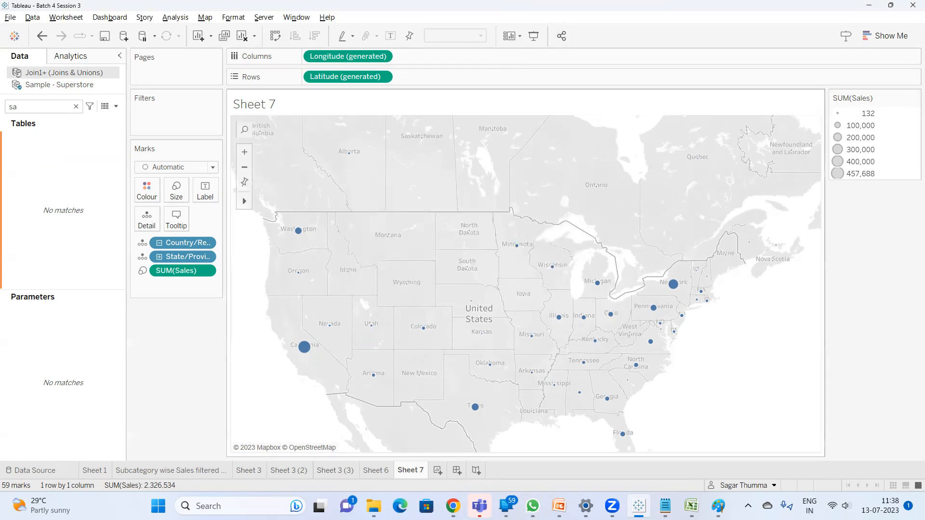
Switch to Chrome, search for tableau public in a new tab, and open the Tableau Public: Discover page.
mouse_move(453, 506)
click(406, 435)
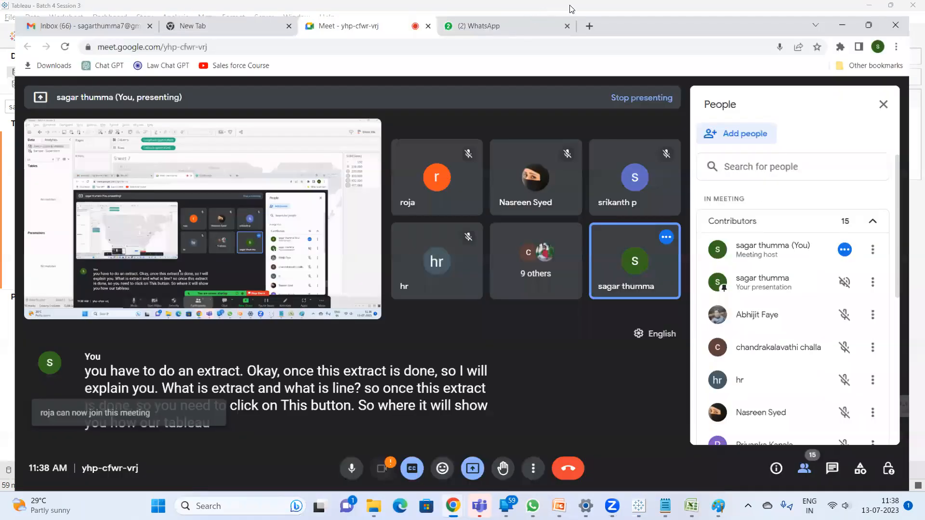
click(595, 9)
text(tableau)
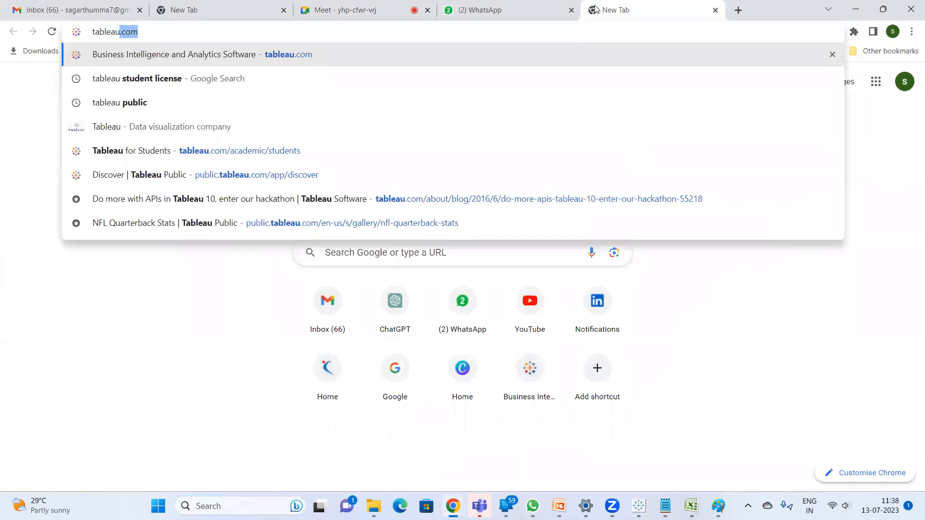
key(BackSpace)
text(publ)
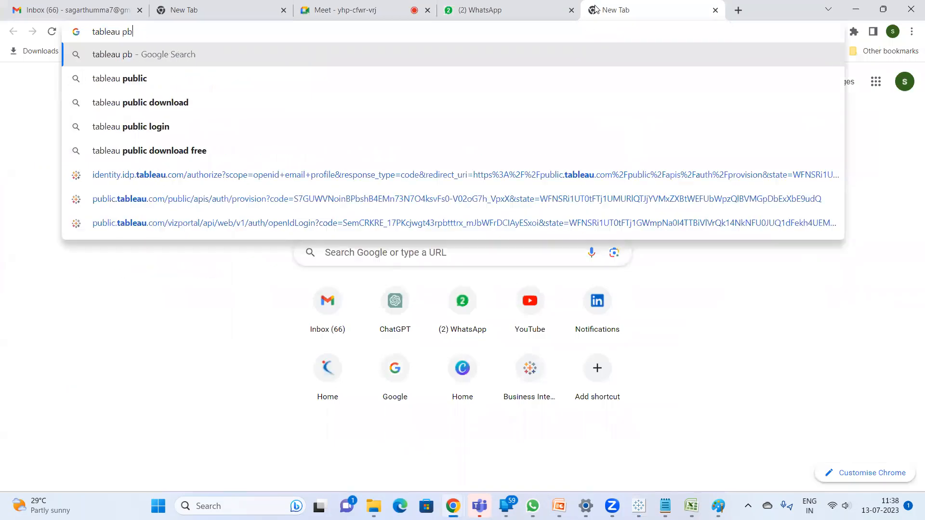
key(Return)
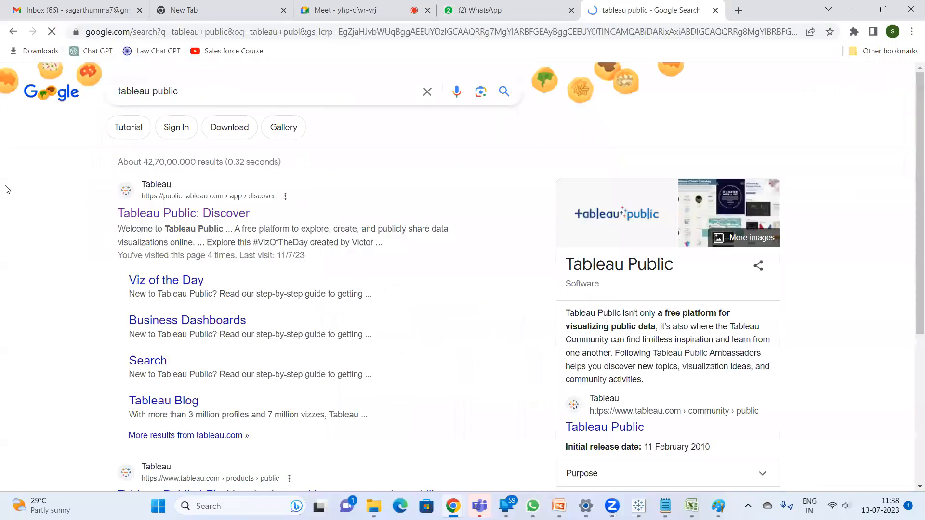
click(160, 219)
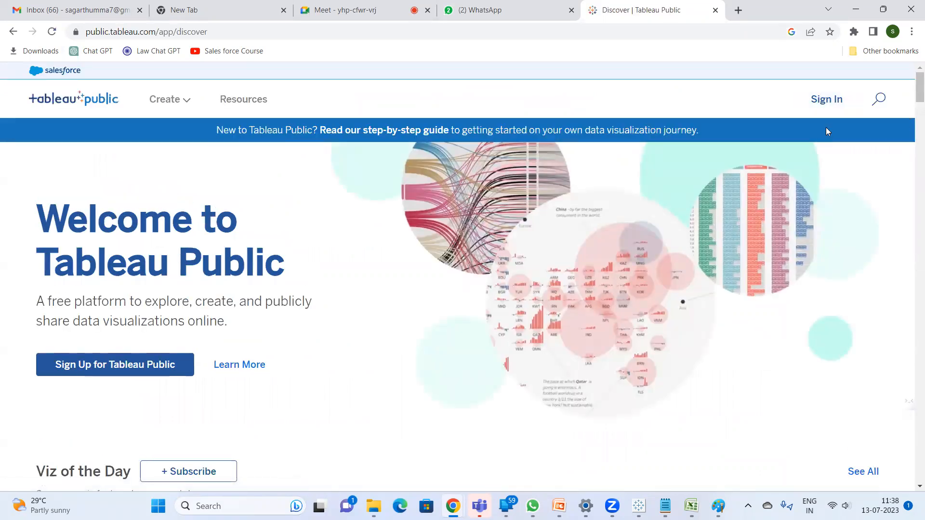
Look over the Tableau Public Discover page and sign in to the account.
scroll(825, 131, down, 6)
scroll(826, 131, up, 6)
scroll(825, 131, up, 1)
click(822, 105)
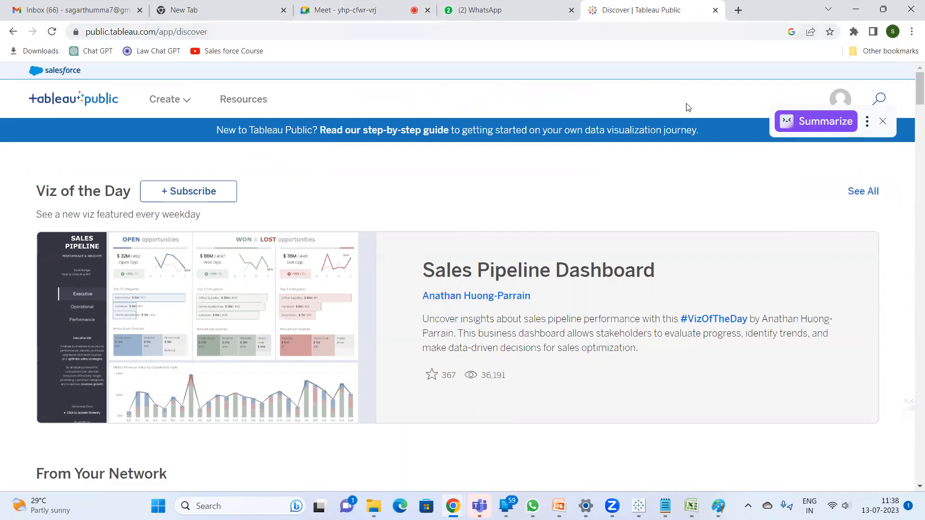
click(847, 102)
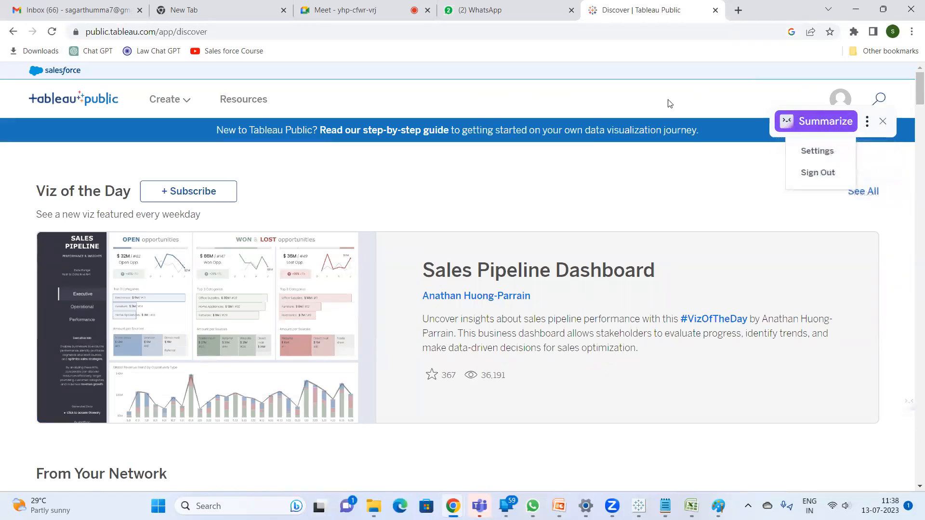
key(ctrl+minus)
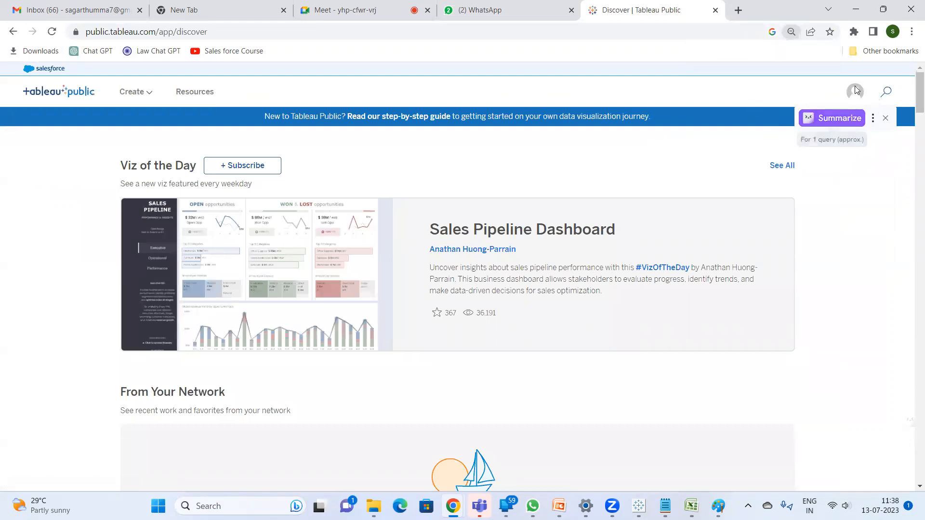
click(847, 117)
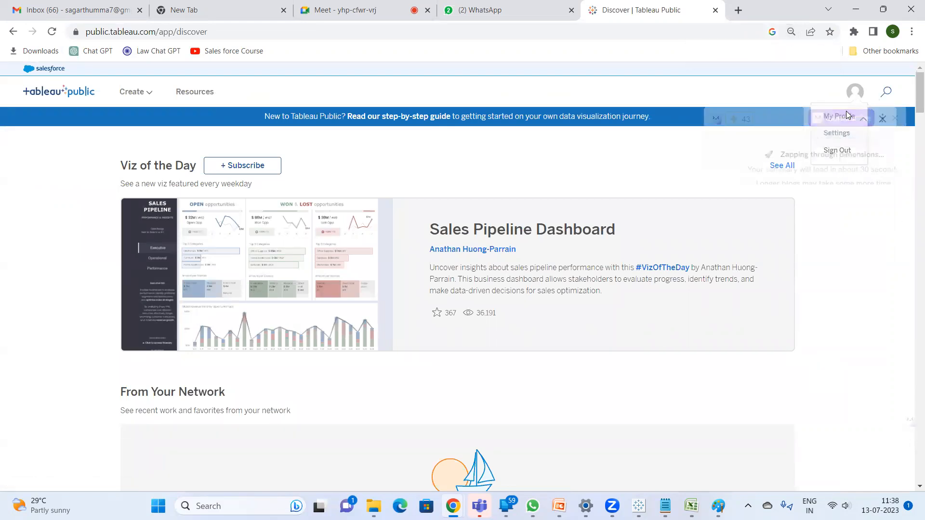
click(882, 119)
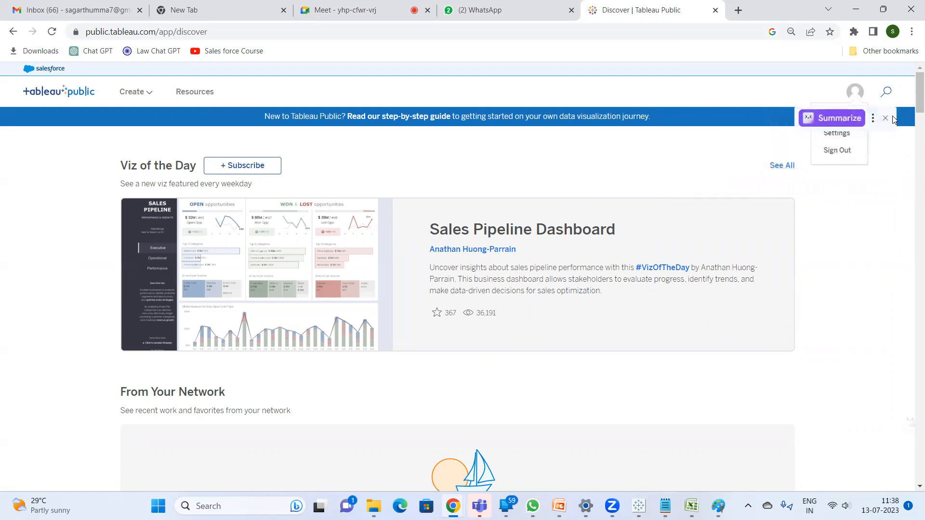
click(888, 120)
click(873, 119)
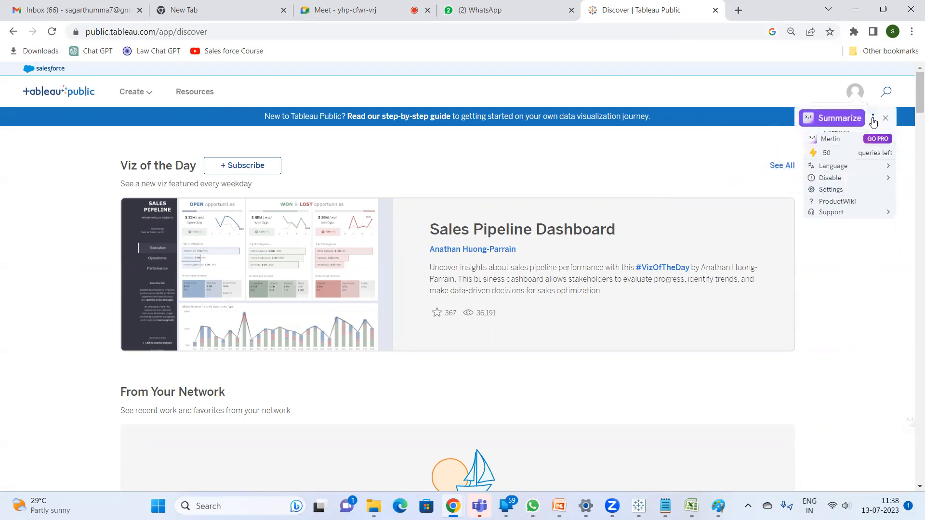
key(ctrl+a)
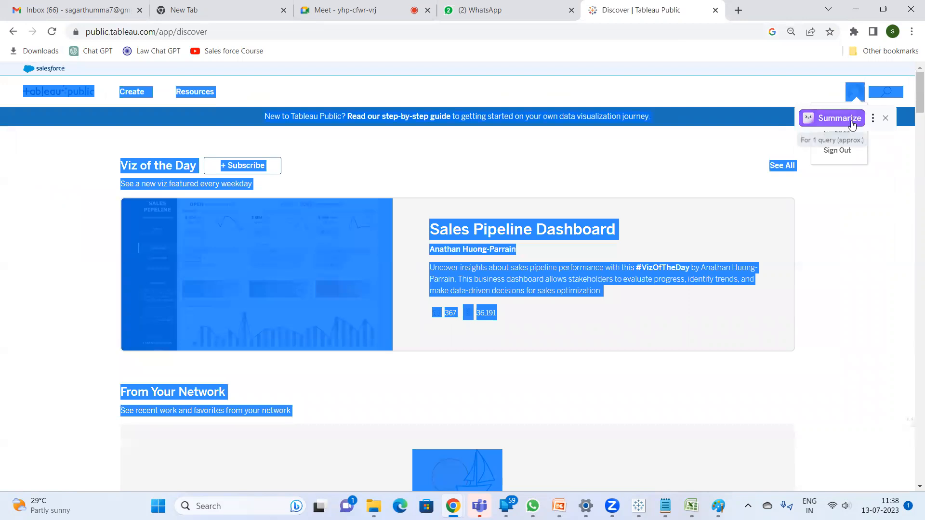
click(852, 124)
click(884, 119)
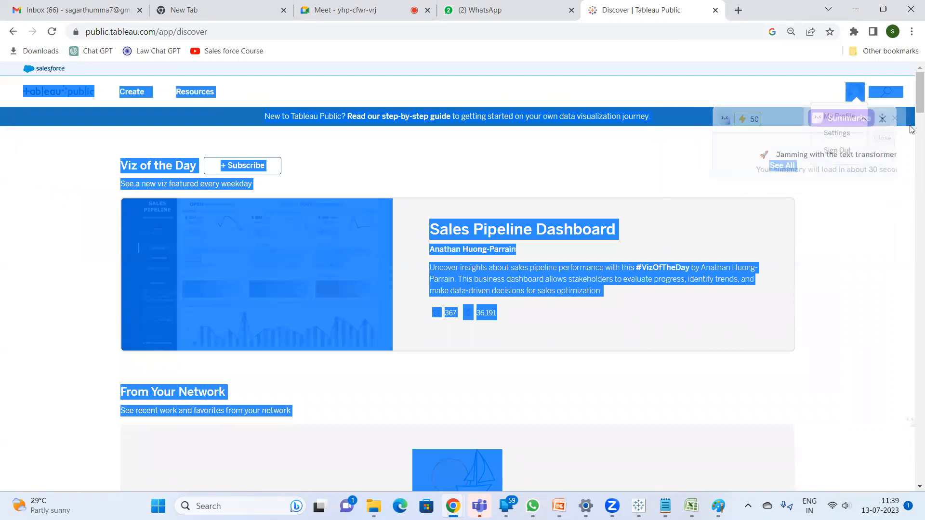
Zoom the Discover page out to 25% so the account menu is unobstructed, and open the account's own profile page.
click(878, 196)
ctrl+scroll(867, 140, down, 7)
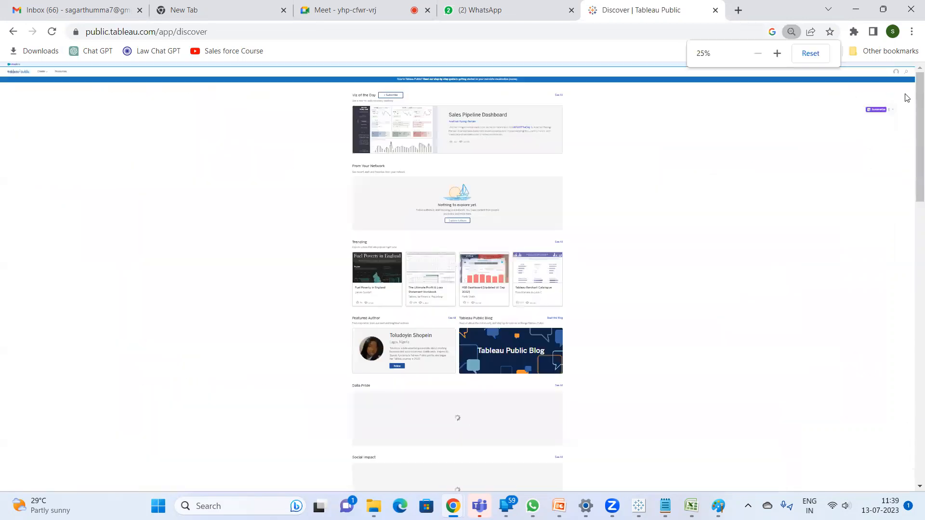
click(897, 73)
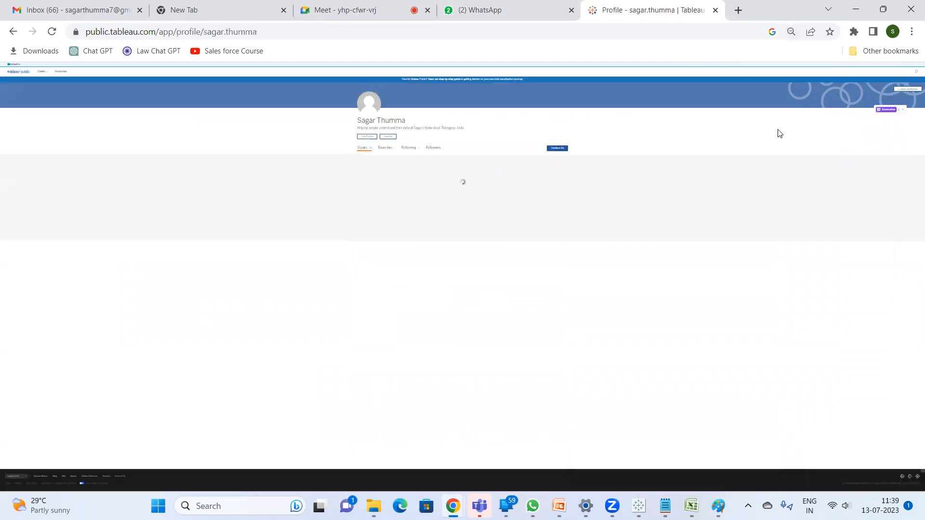
Enlarge the profile page back to 100% and look over the published vizzes.
ctrl+scroll(717, 144, up, 4)
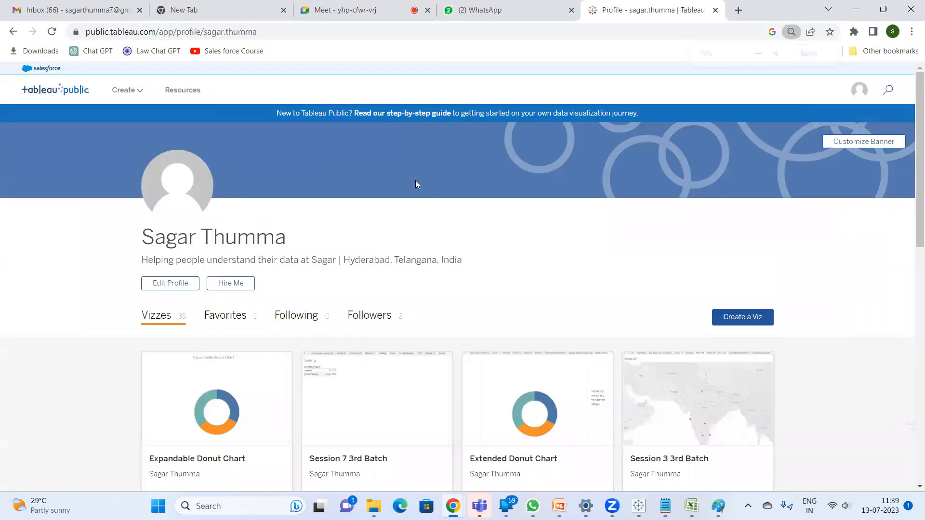
scroll(416, 183, down, 4)
ctrl+scroll(417, 185, up, 2)
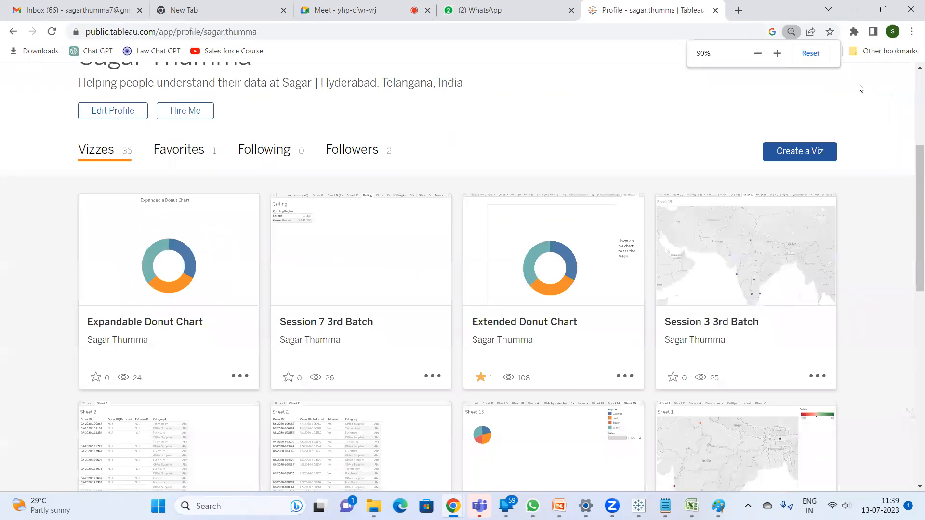
click(776, 53)
scroll(537, 200, up, 5)
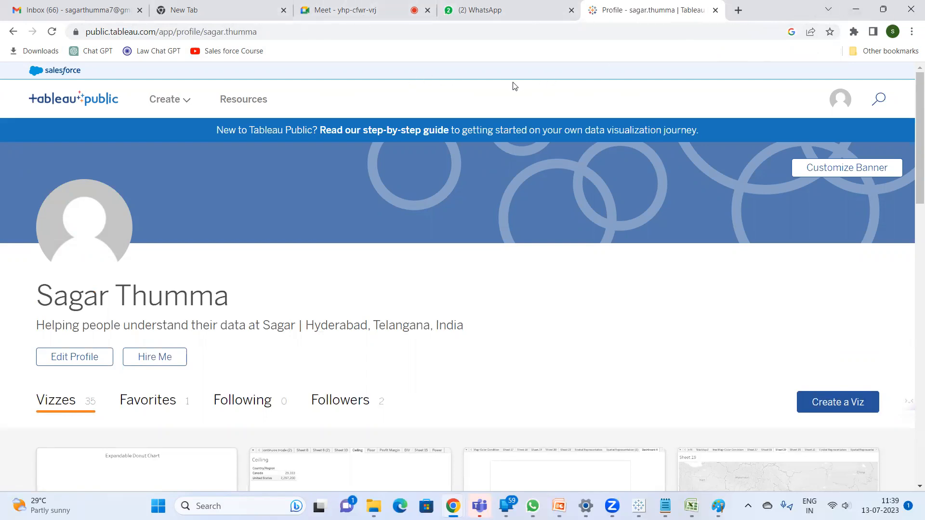
Switch to Tableau and check the Save Workbook to Tableau Public dialog and the server sign-in options without saving.
click(856, 9)
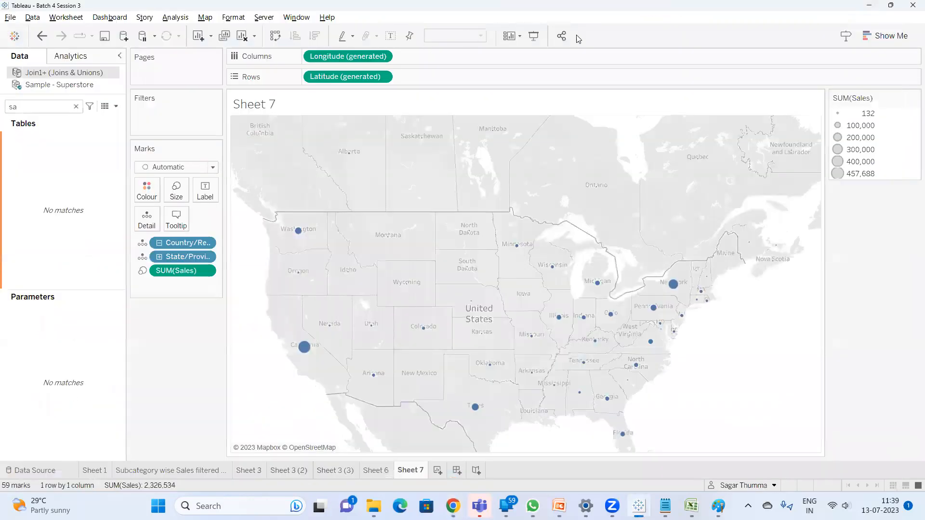
click(562, 36)
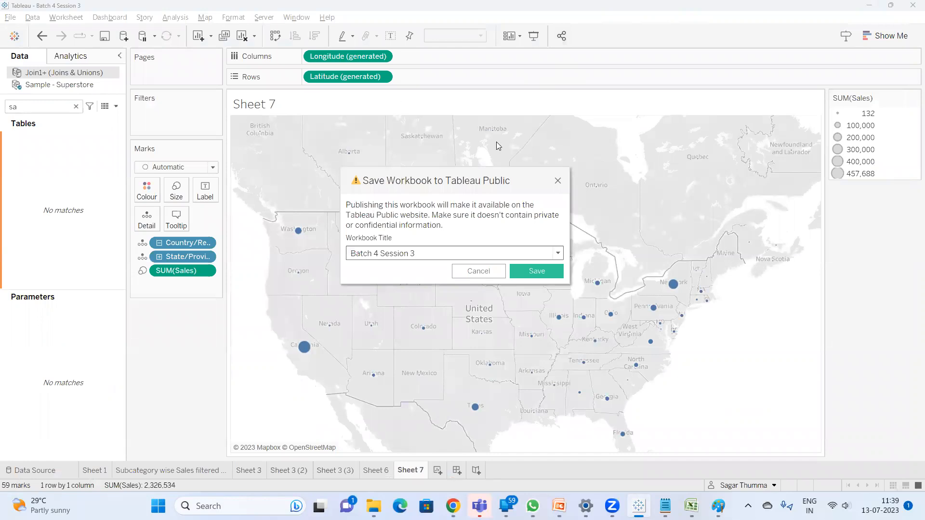
click(558, 182)
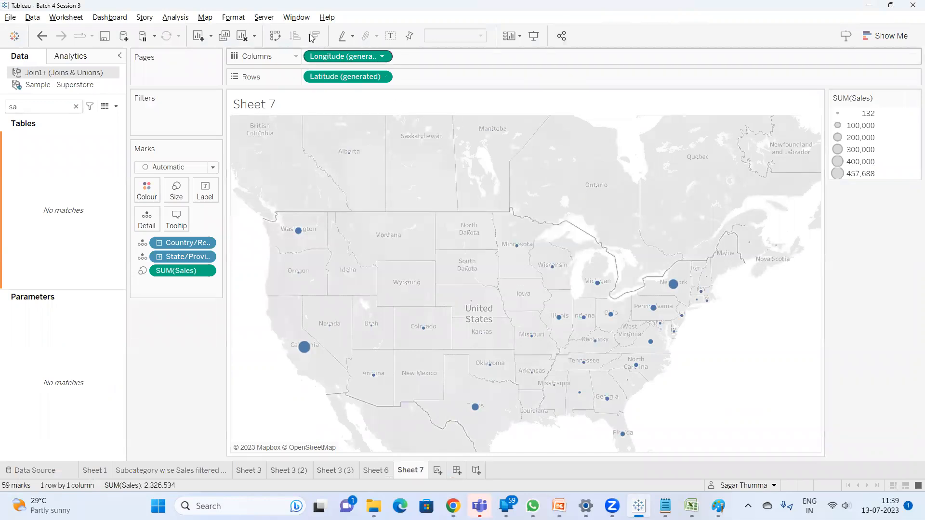
click(271, 18)
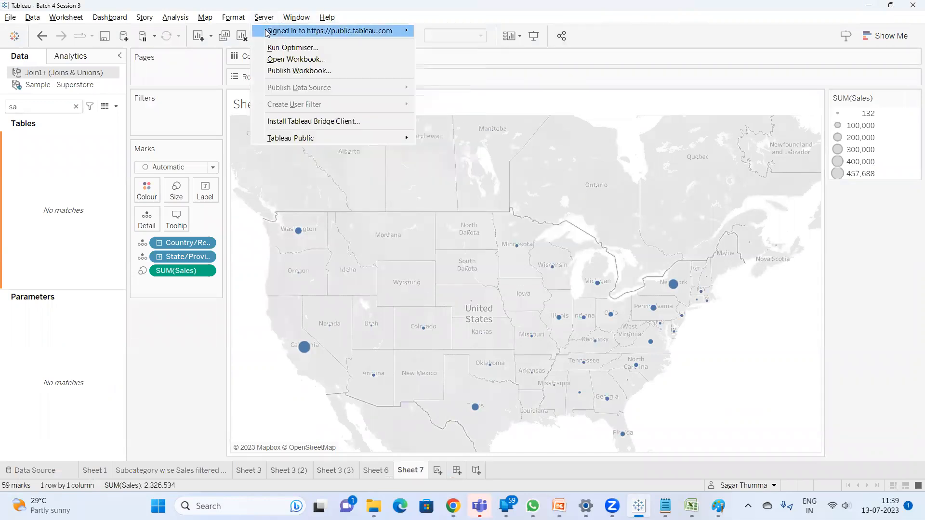
mouse_move(267, 33)
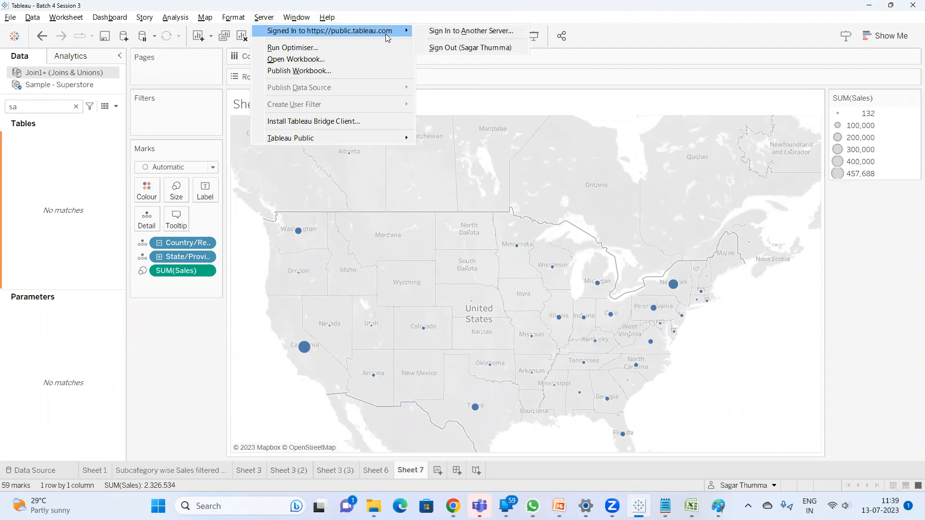
click(539, 434)
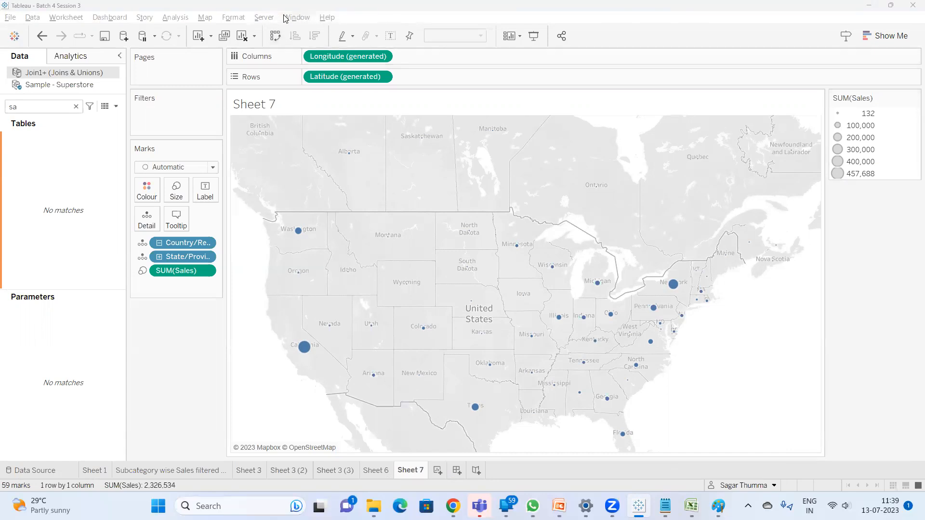
Publish the workbook to Tableau Public with the title Batch 4 Session 3.
click(264, 17)
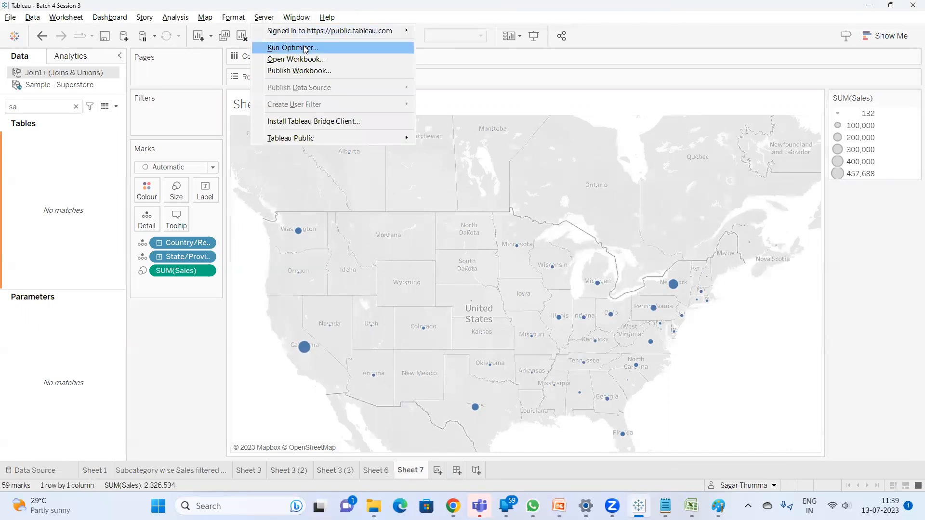
click(312, 71)
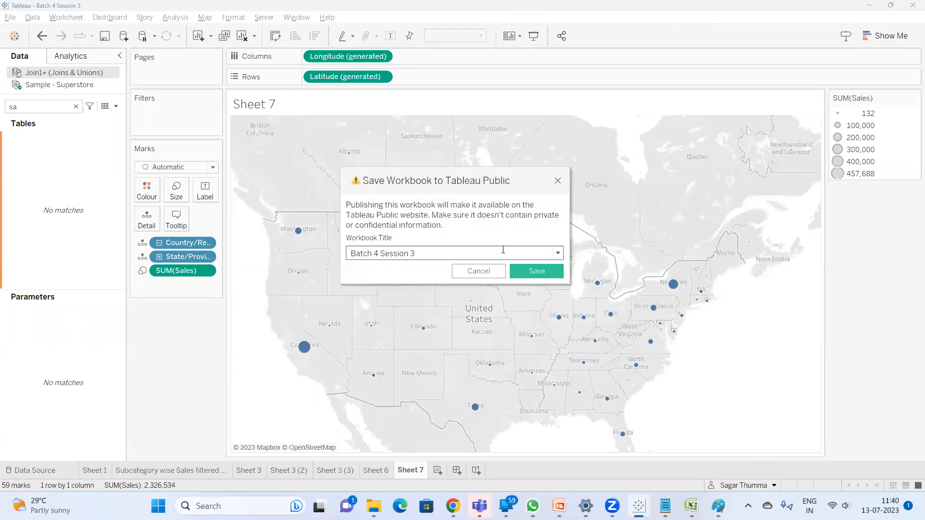
click(531, 278)
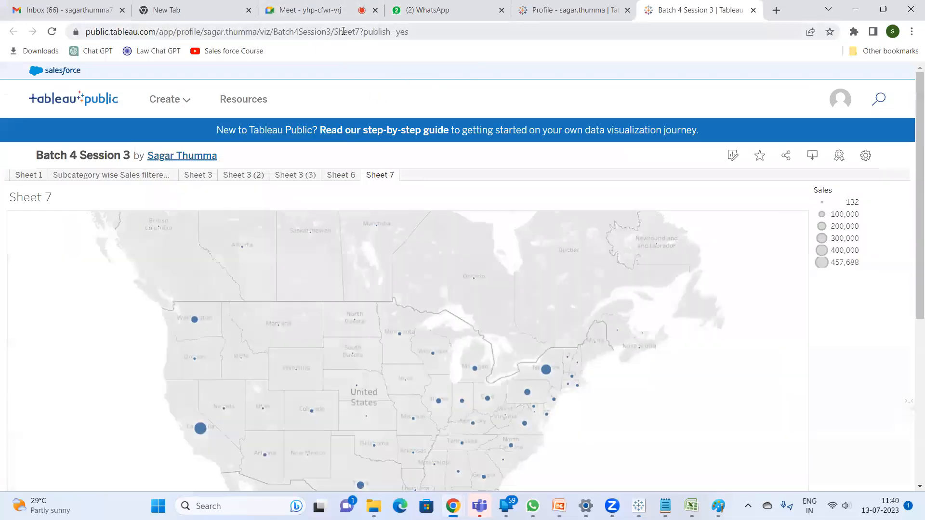
Review the published workbook's address and its Subcategory wise Sales sheet, playing the State/Province animation forward.
click(344, 33)
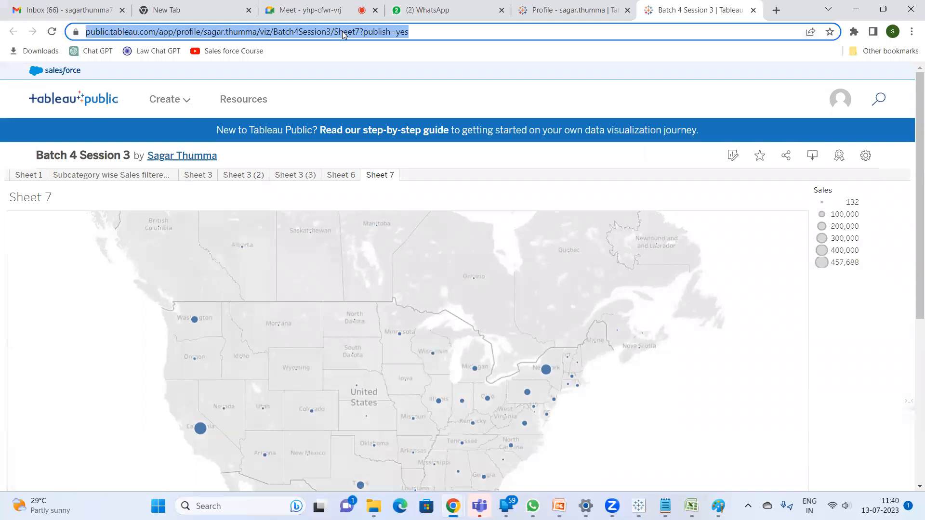
mouse_move(197, 101)
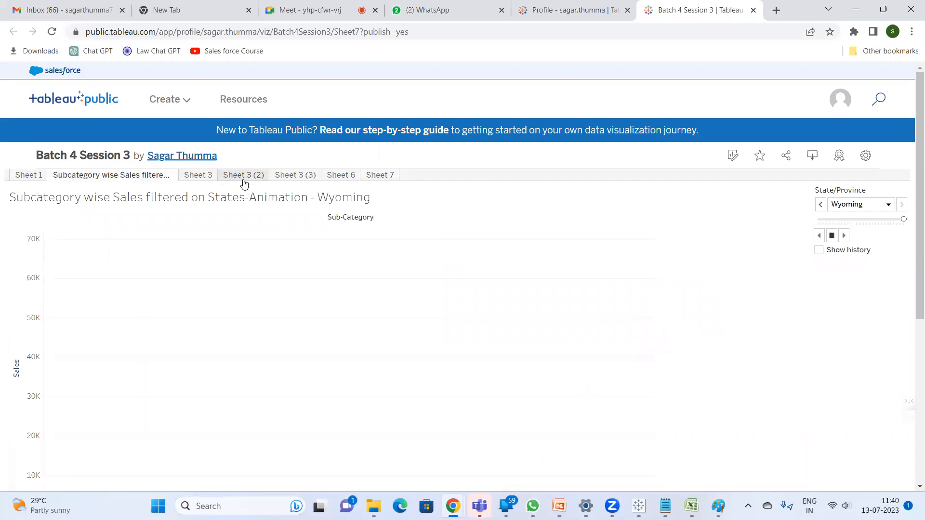
scroll(912, 239, down, 10)
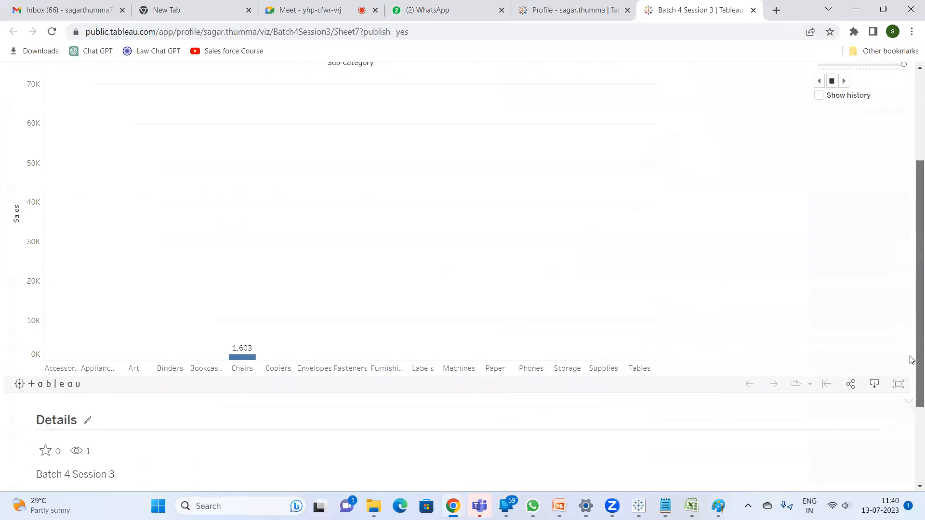
scroll(910, 355, up, 10)
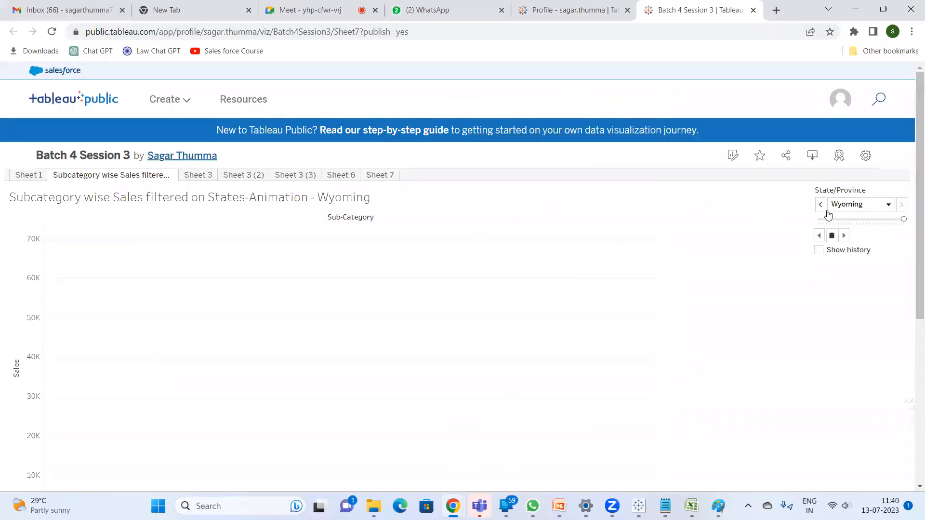
click(844, 236)
scroll(729, 262, down, 3)
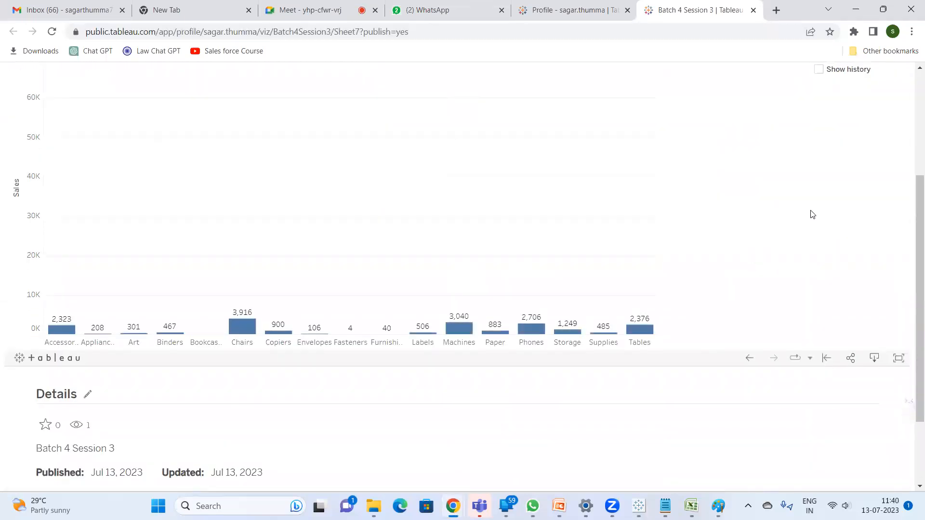
click(863, 10)
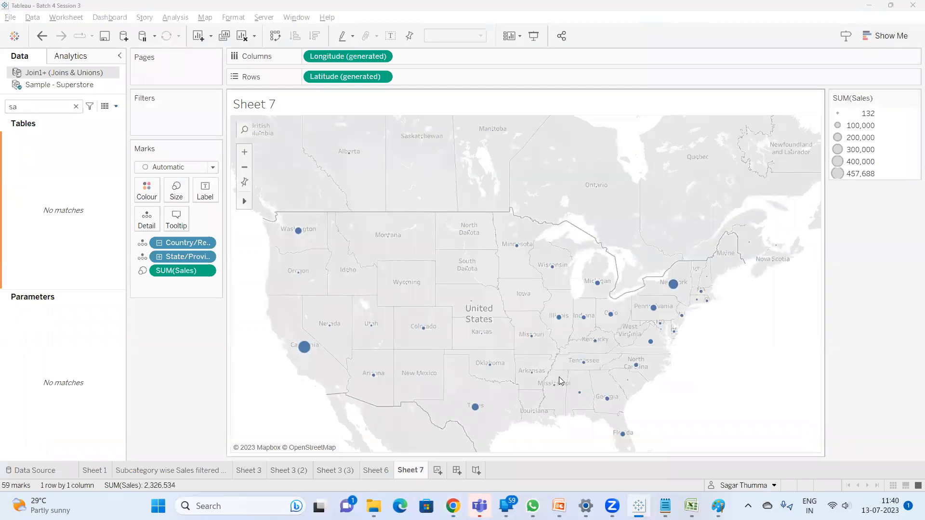
mouse_move(453, 505)
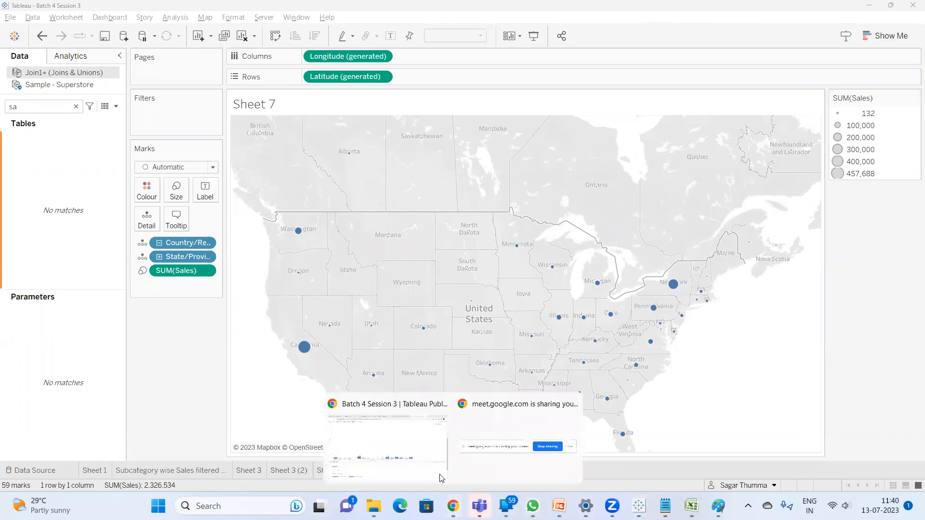
click(425, 437)
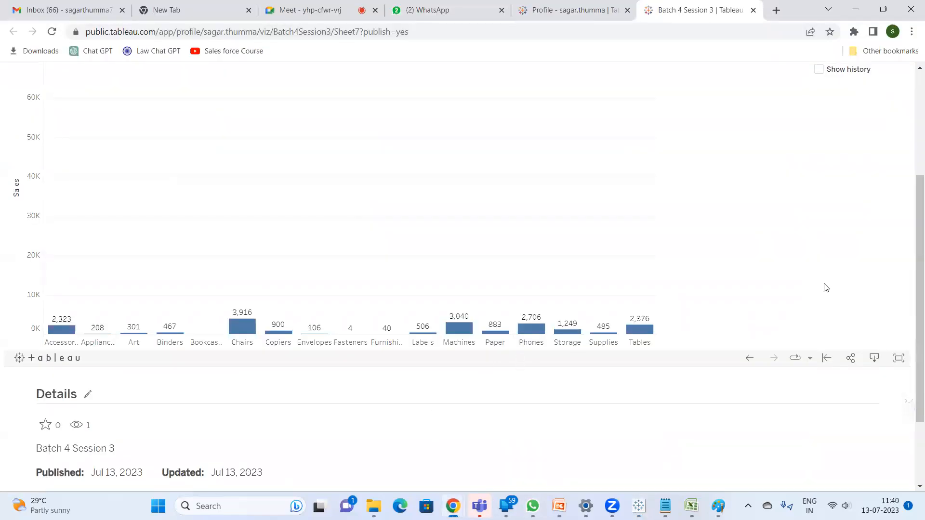
scroll(806, 269, up, 3)
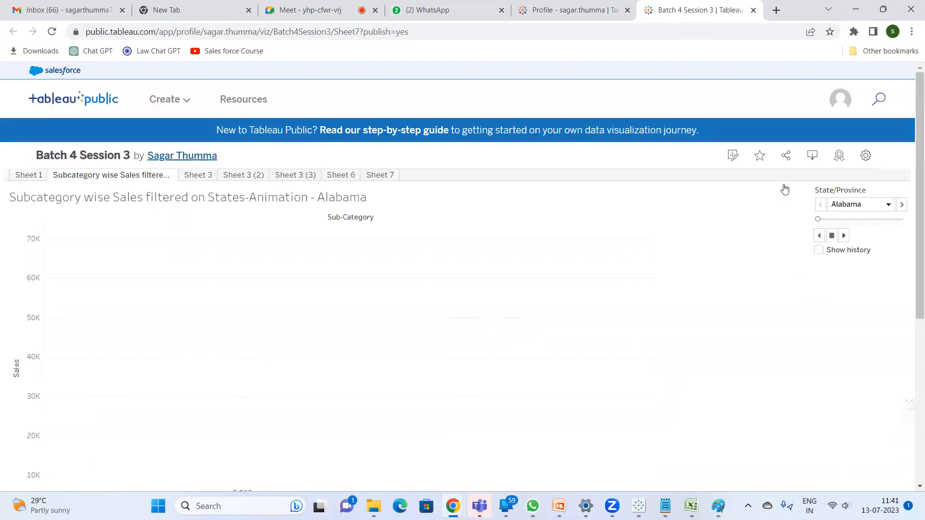
Switch to Tableau and look over the available commands for the Sample - Superstore data source.
click(855, 9)
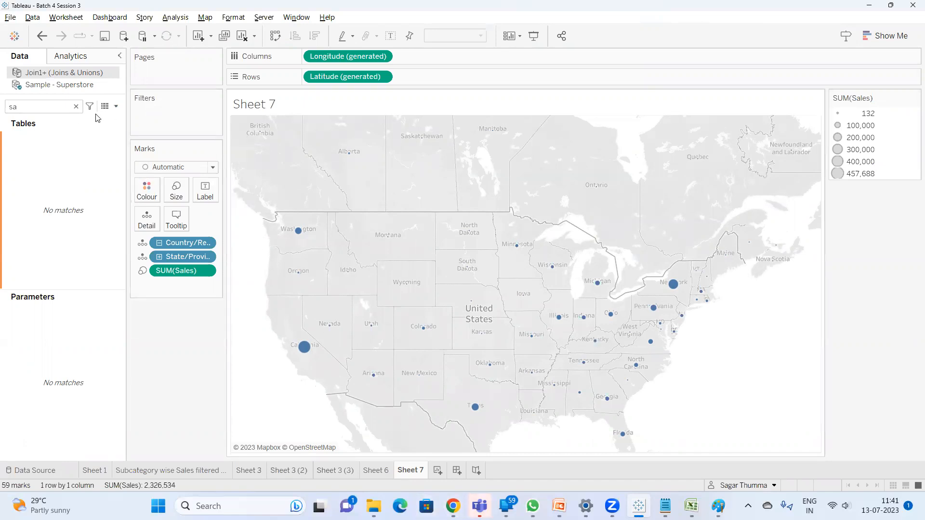
right_click(60, 88)
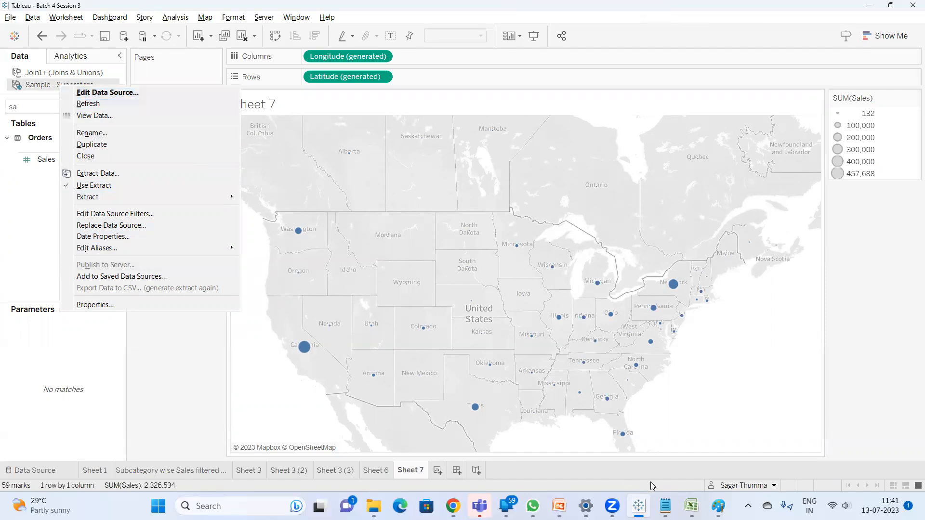
Switch to Notepad and add the line "hyper extension" above the existing notes, separated by blank lines.
click(665, 506)
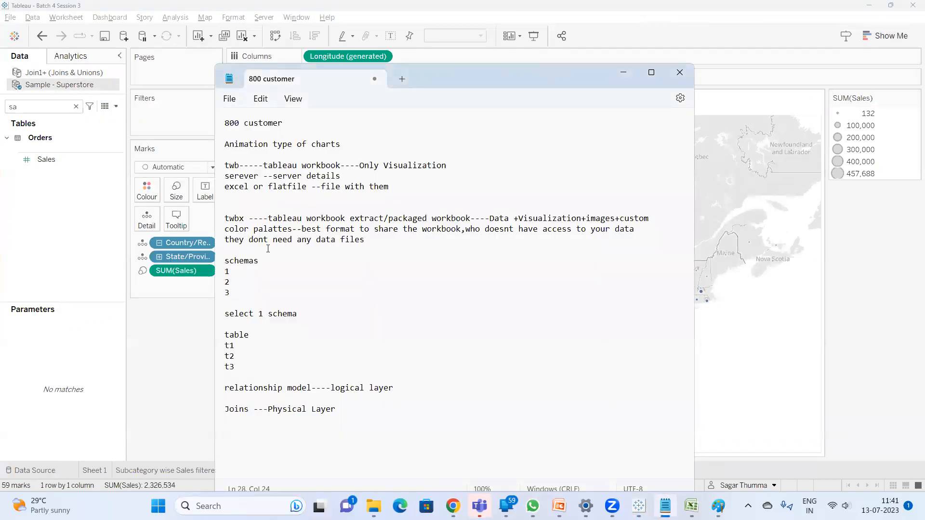
click(218, 124)
key(Return)
key(Return)
key(Return)
key(Up)
text(hy)
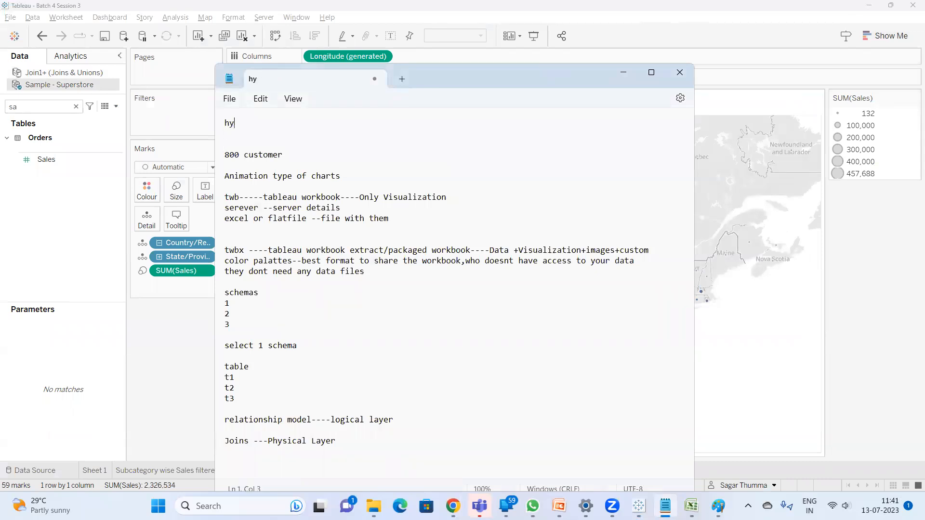
text(per extension)
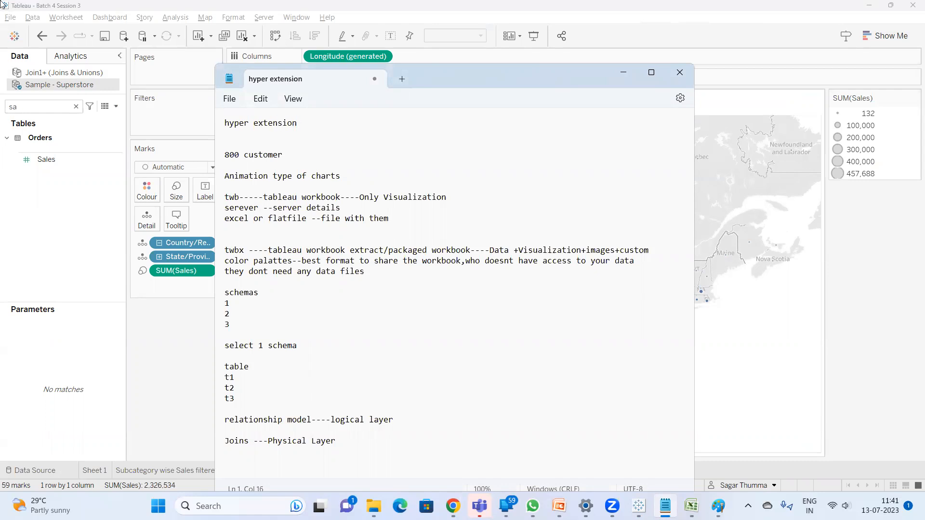
Append "--hyper file will be attached to the workbook" to the end of the twbx note in Notepad.
click(145, 320)
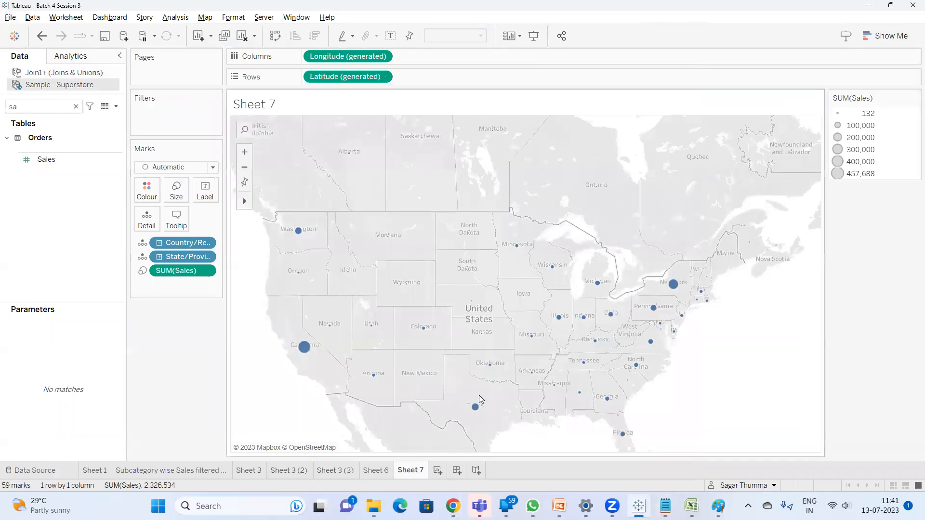
key(alt+Tab)
click(370, 276)
click(228, 208)
drag(379, 273, 225, 250)
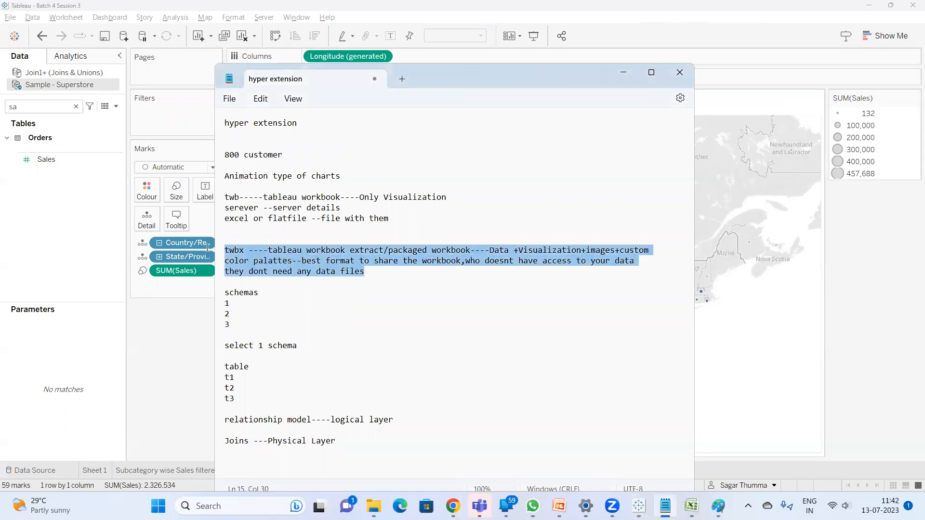
click(366, 273)
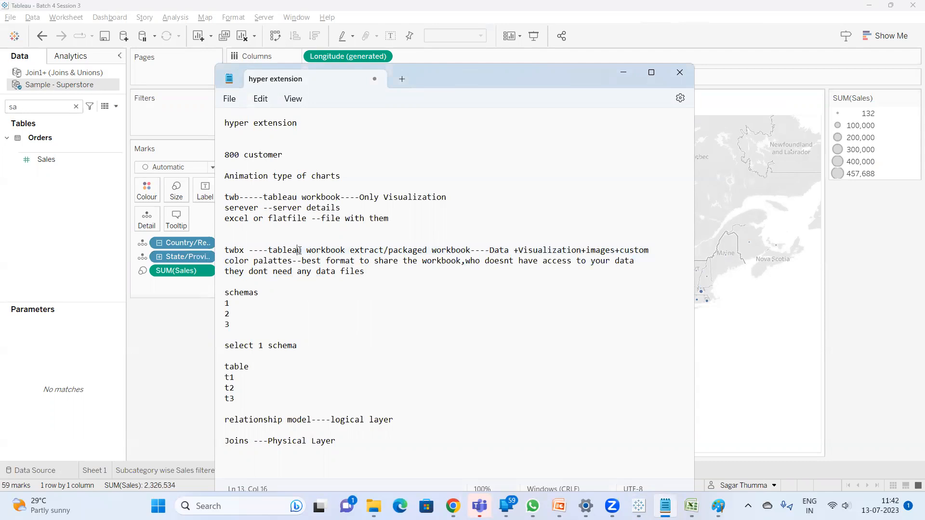
click(244, 198)
click(246, 251)
click(357, 275)
text(--hyper file will be attached to the)
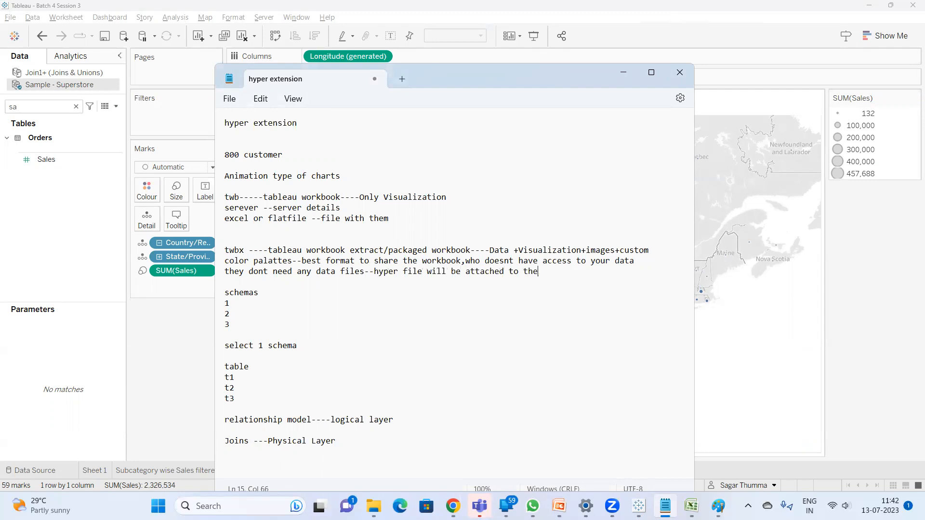
key(BackSpace)
text(e workbook)
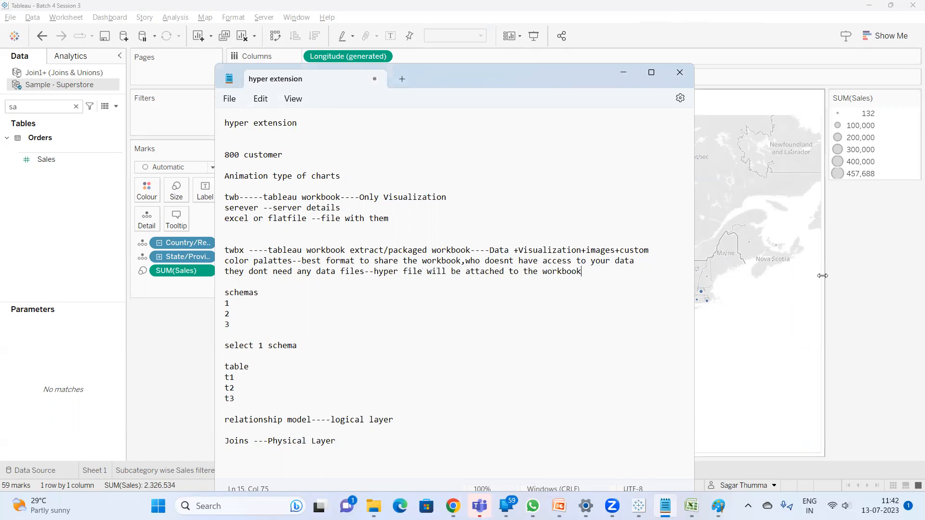
Switch to Chrome to view the published Batch 4 Session 3 workbook, and return to Tableau.
click(848, 278)
mouse_move(453, 506)
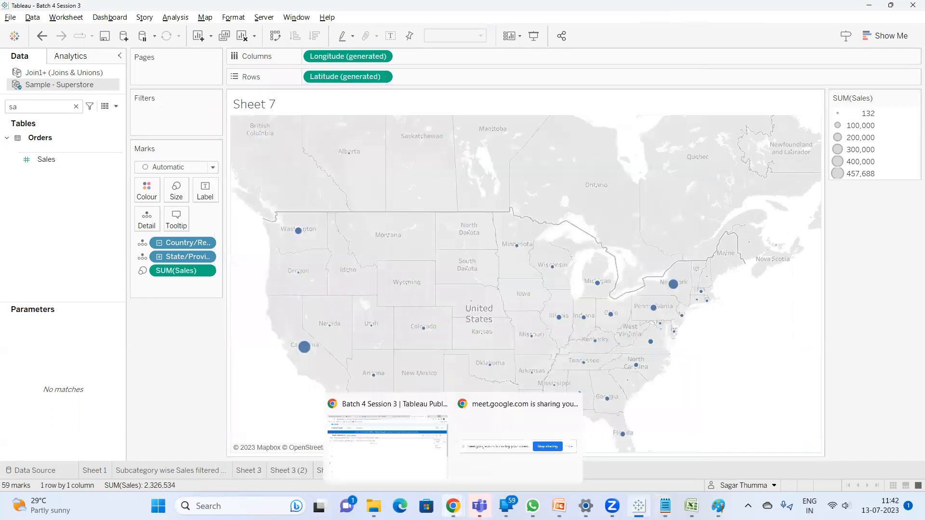
click(414, 446)
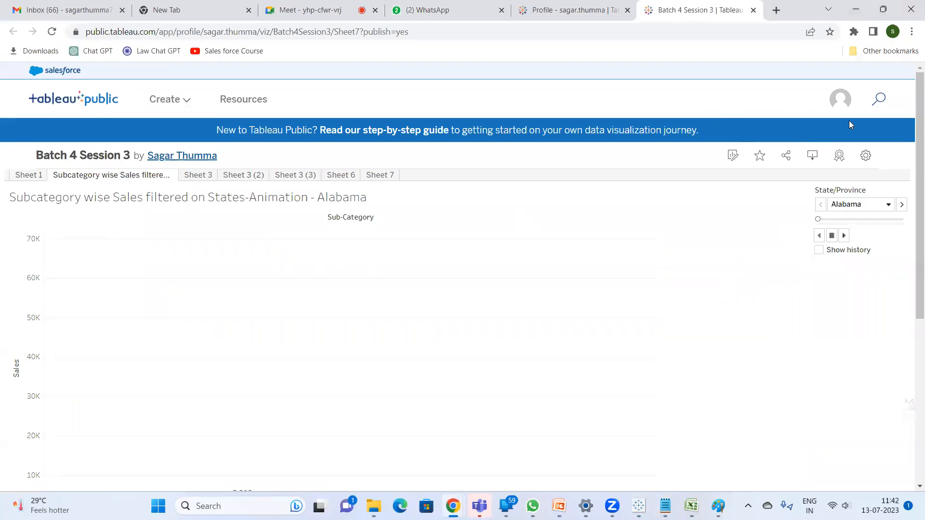
click(855, 9)
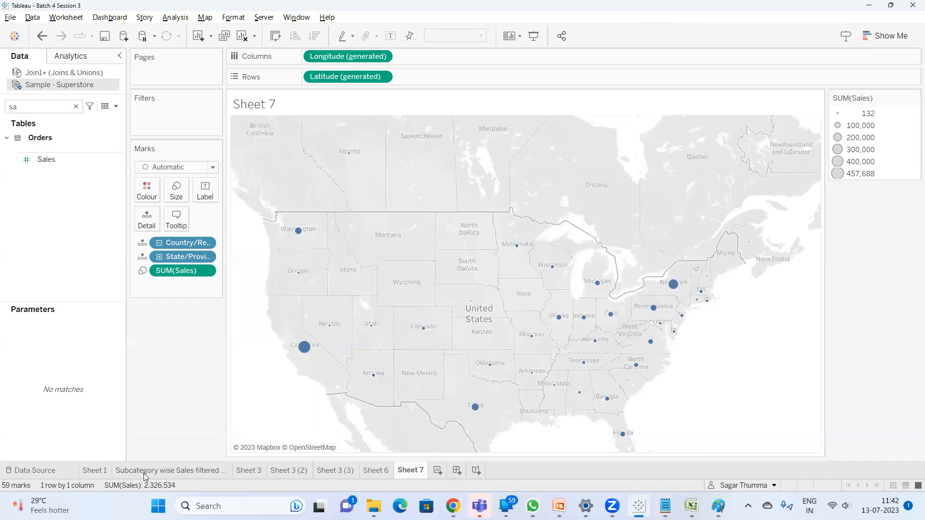
Look through the workbook's sheets, including Subcategory wise Sales and Sheet 3 (2), ending on the Sheet 7 map.
click(104, 471)
click(156, 469)
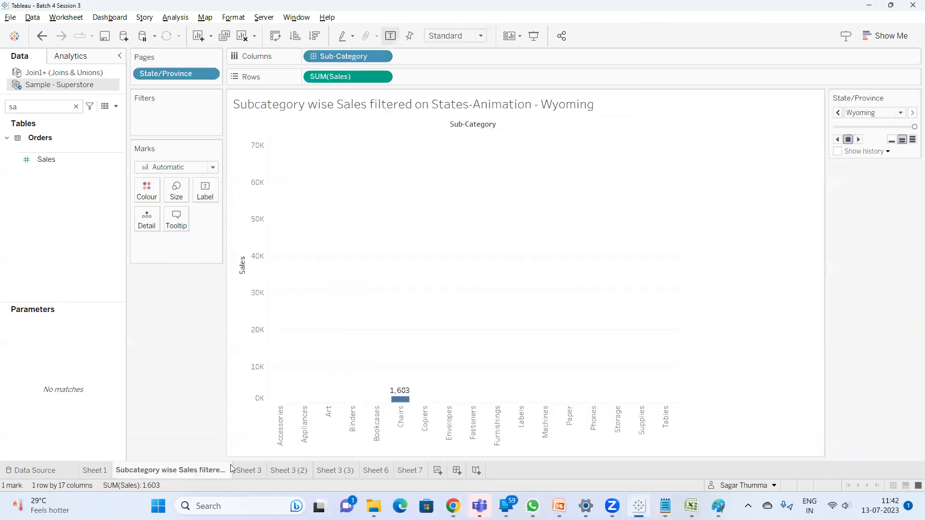
click(249, 470)
click(279, 469)
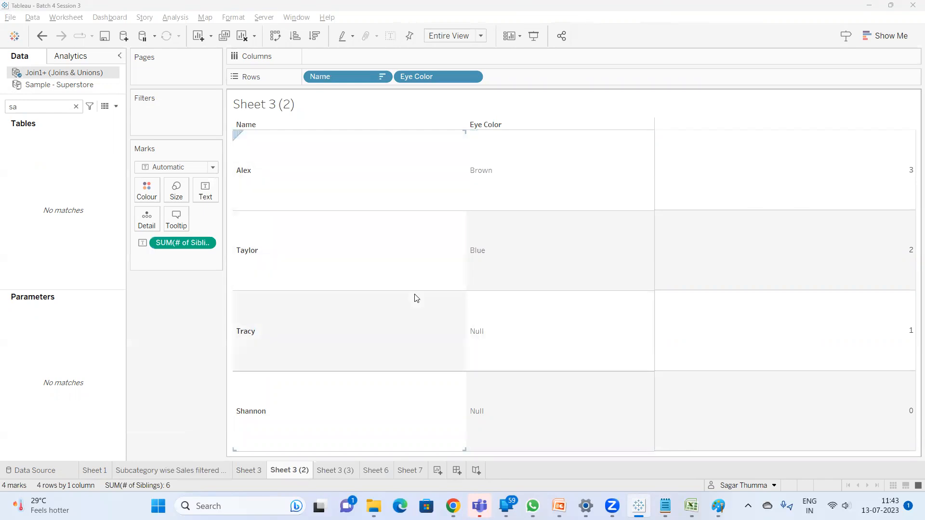
click(404, 471)
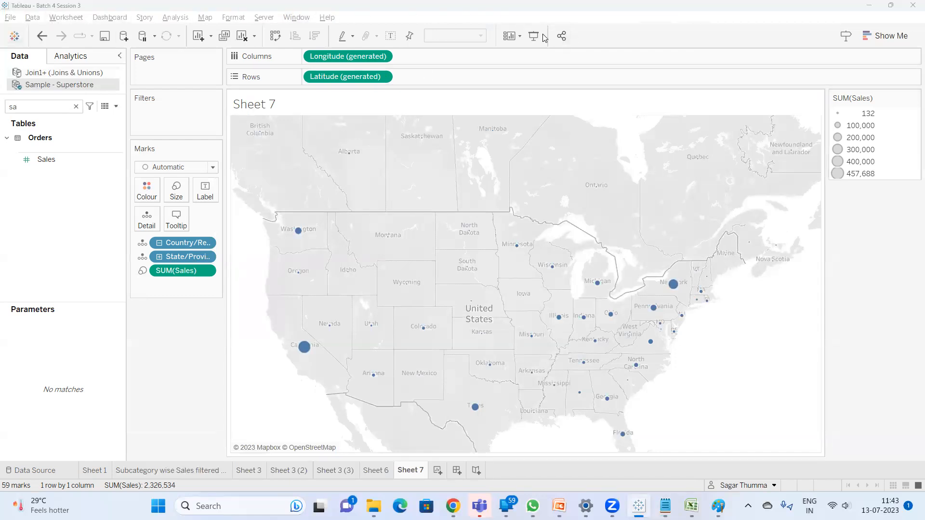
mouse_move(461, 432)
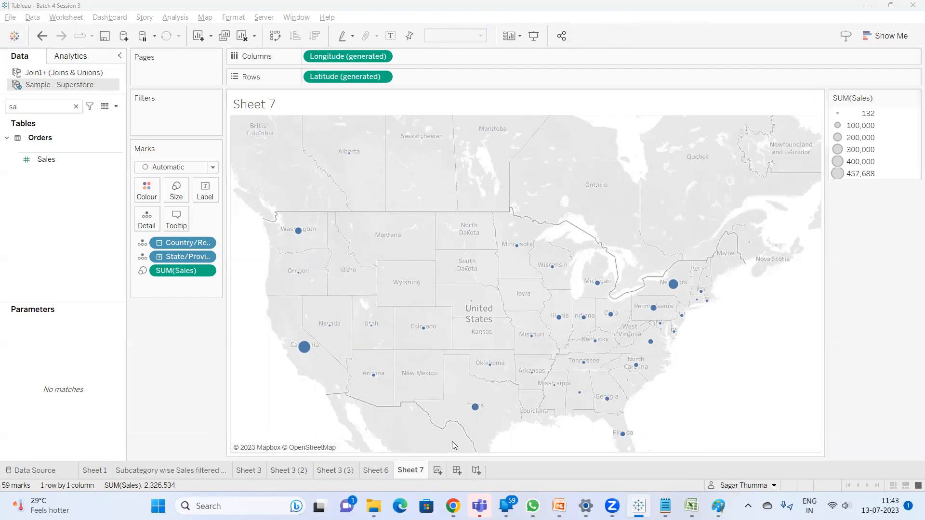
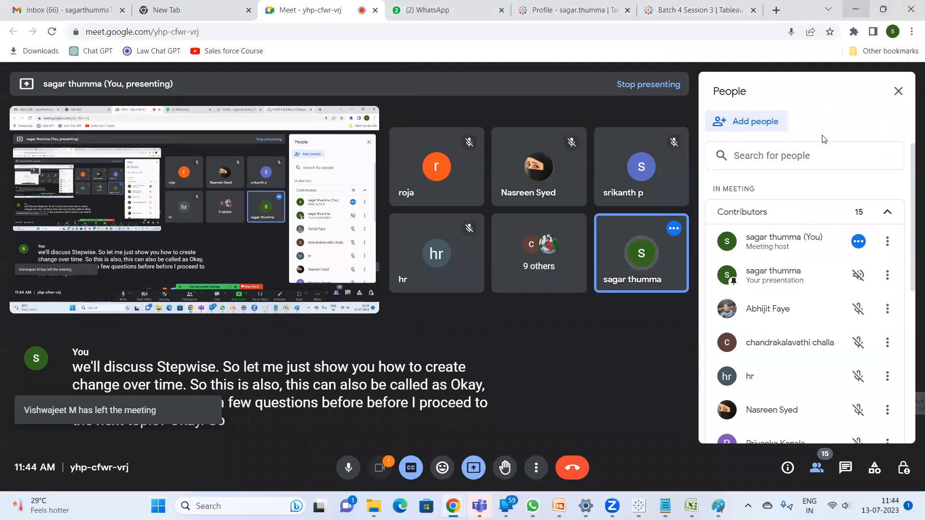
Look over Tableau's options for creating a worksheet, dashboard or story, checking the Google Meet participants in Chrome in between.
click(639, 506)
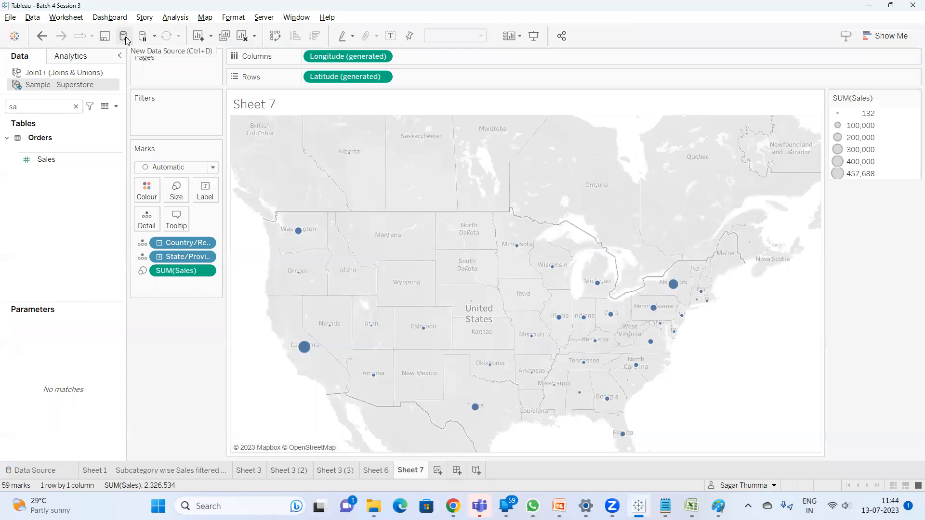
mouse_move(453, 506)
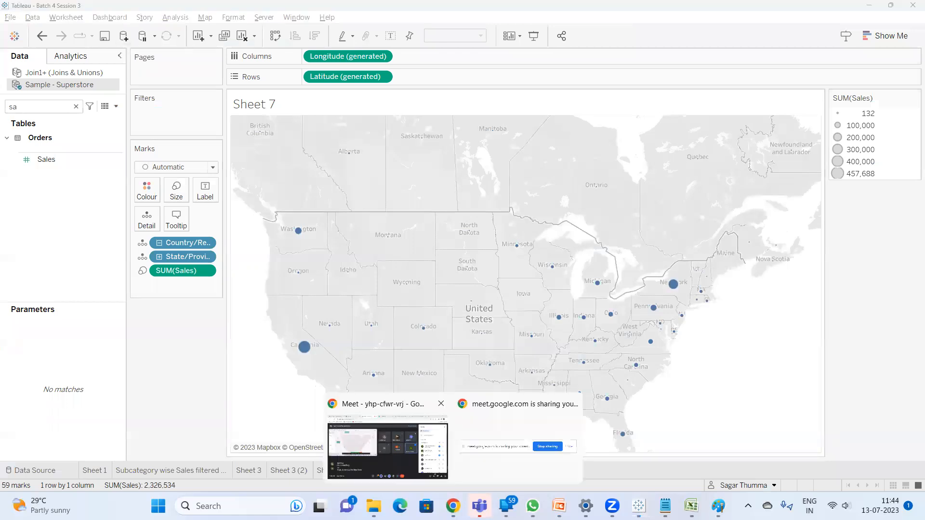
click(388, 445)
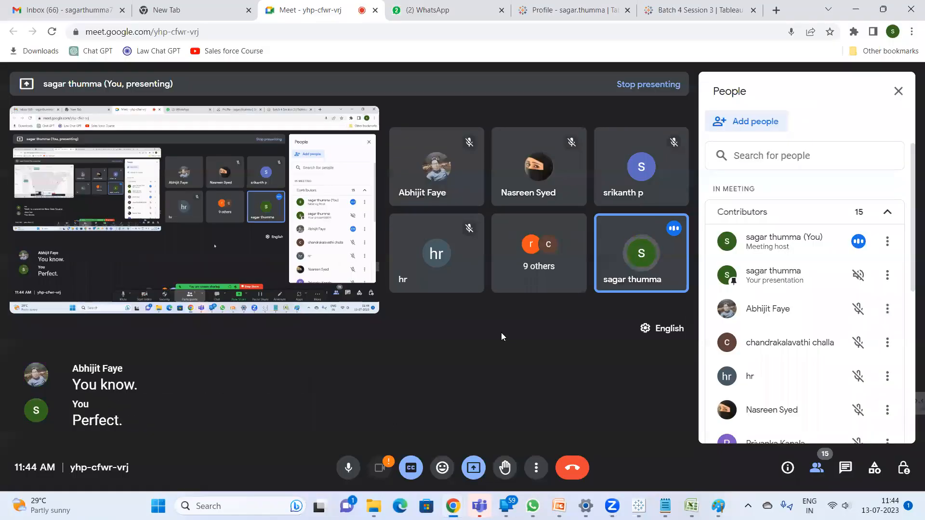
key(alt+Tab)
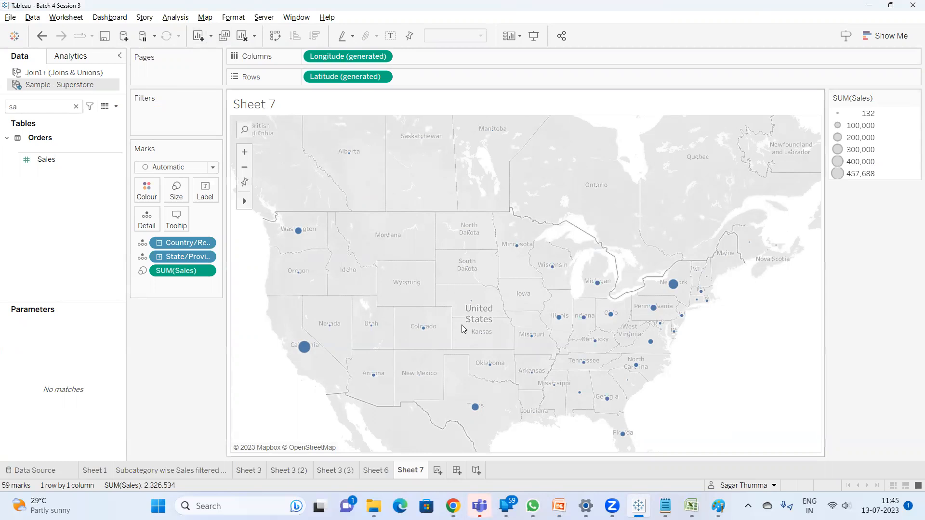
key(alt+Tab)
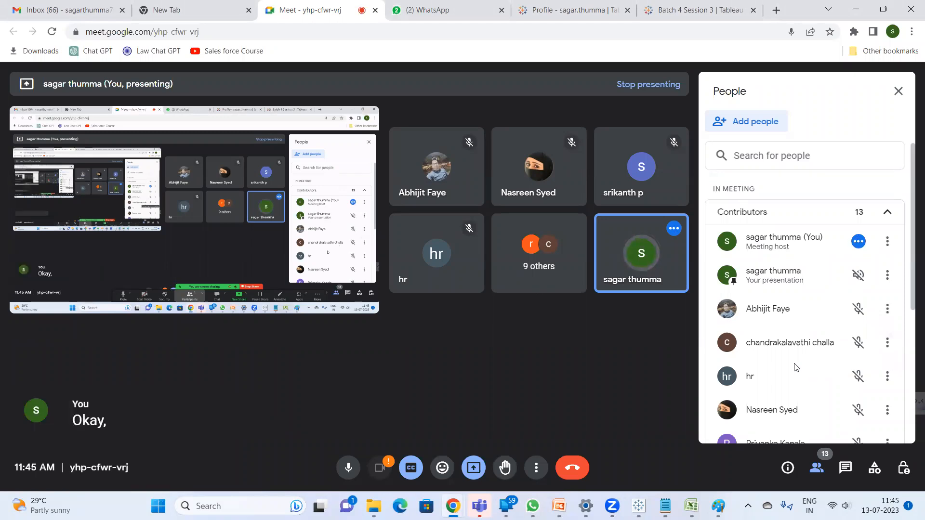
key(alt+Tab)
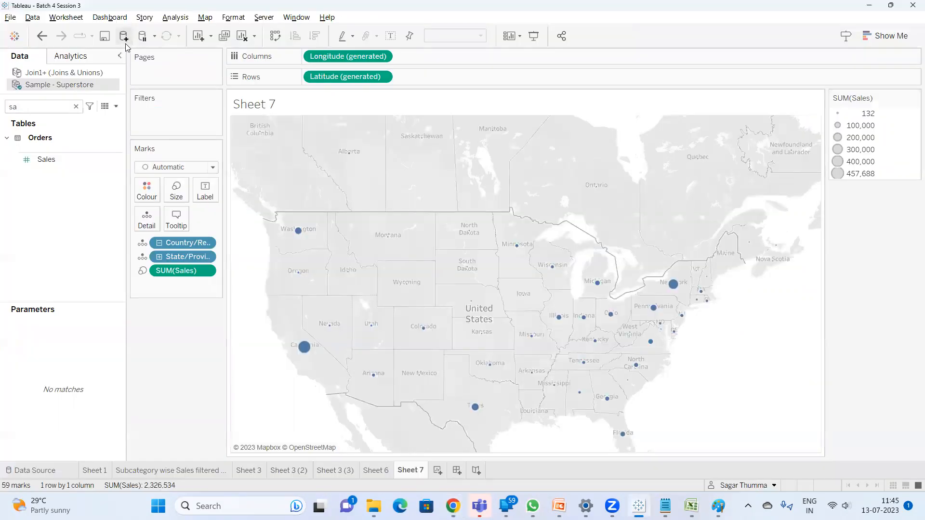
click(210, 36)
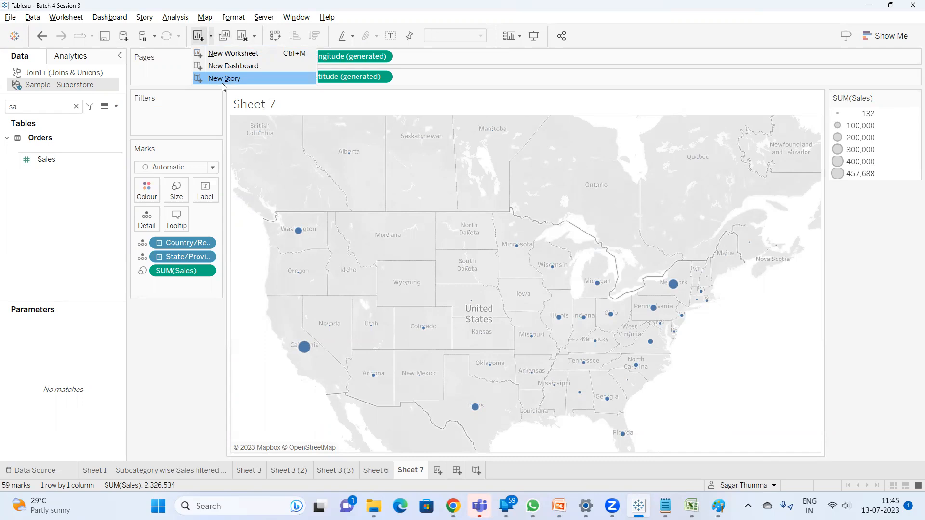
key(alt+Tab)
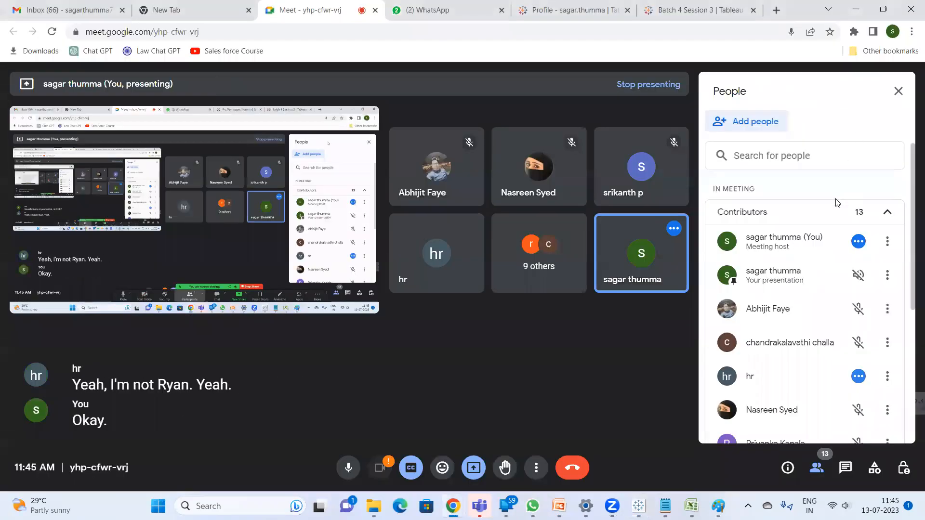
Switch back to Tableau and duplicate Sheet 7.
key(alt+Tab)
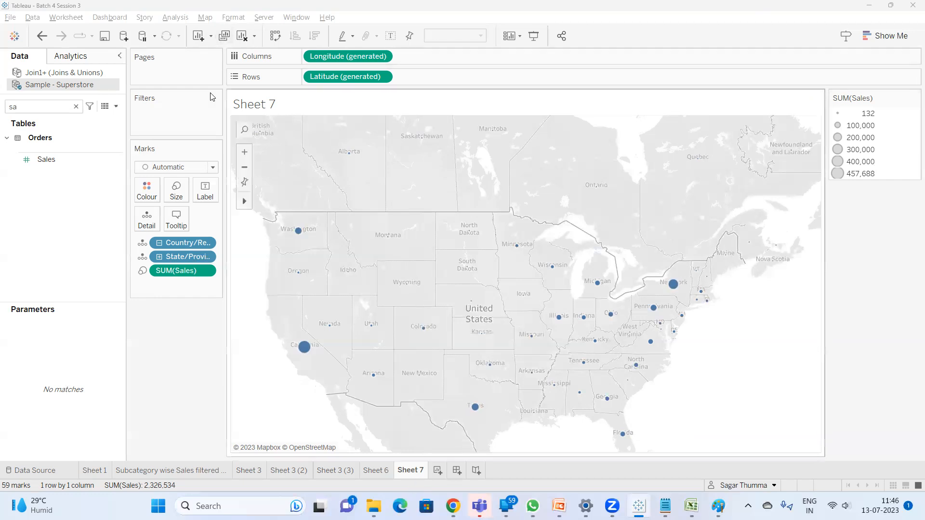
click(224, 36)
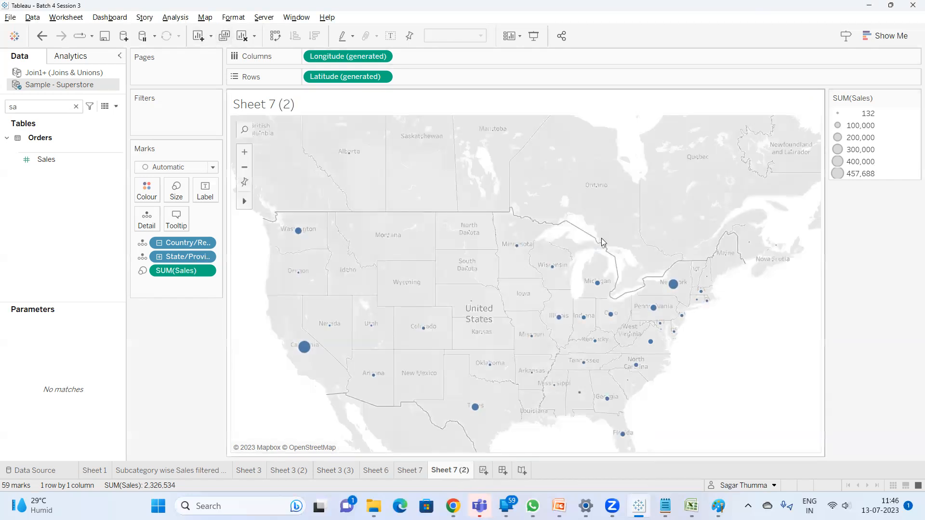
Check the contributor list in the Google Meet call and look at Tableau's Swap Rows and Columns command.
mouse_move(453, 506)
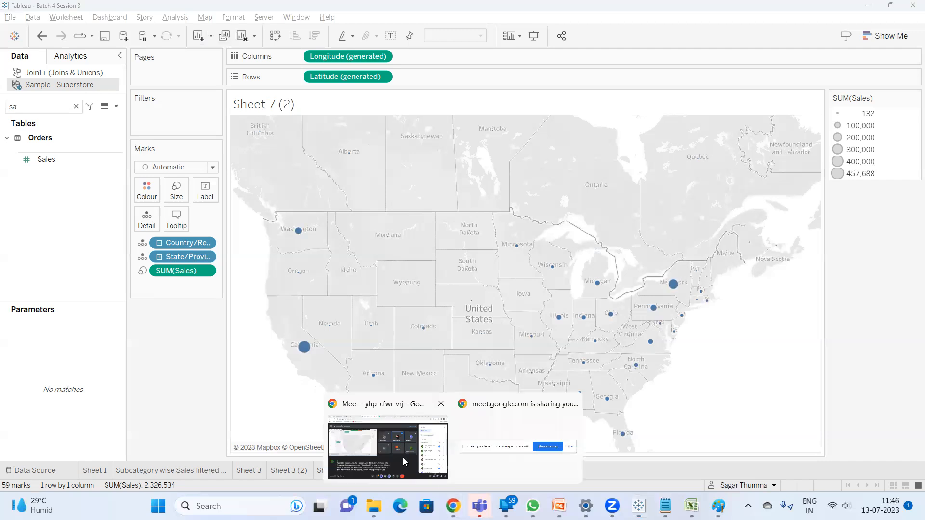
click(377, 436)
scroll(835, 312, down, 2)
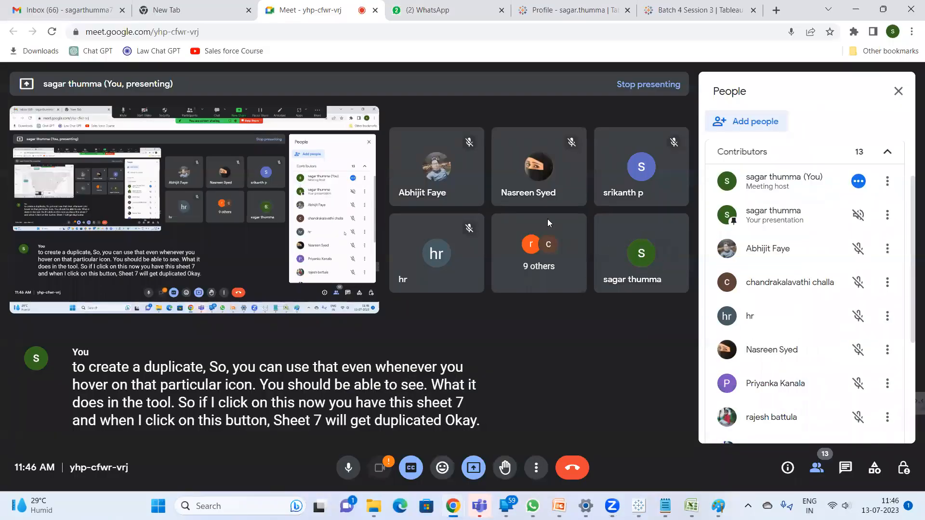
key(alt+Tab)
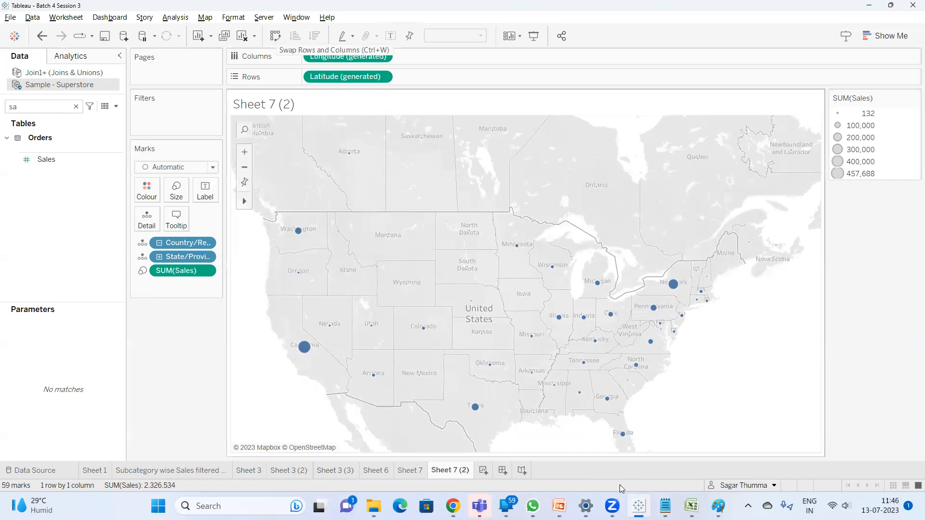
click(386, 446)
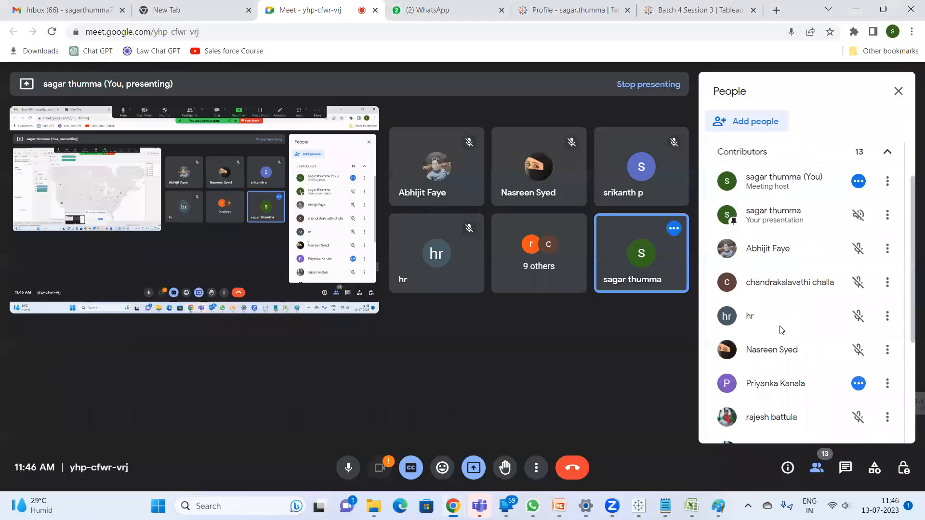
scroll(801, 324, down, 3)
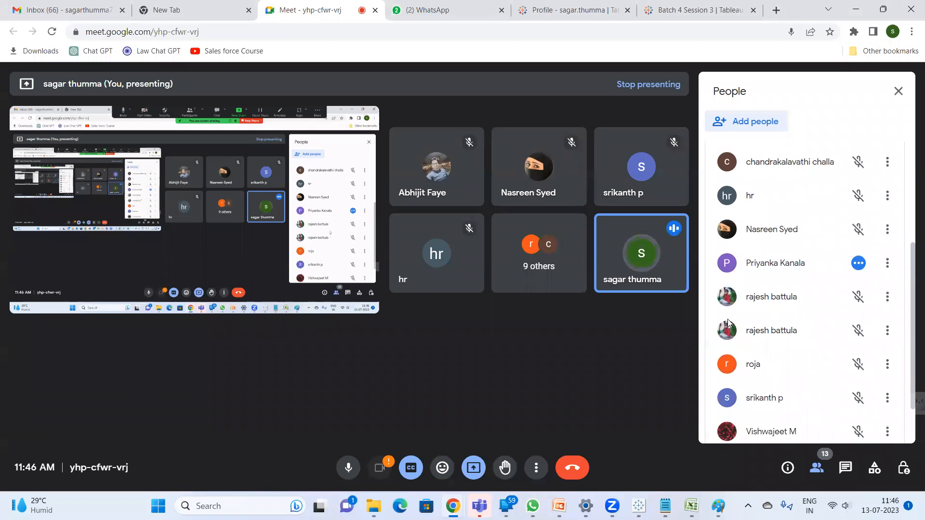
key(alt+Tab)
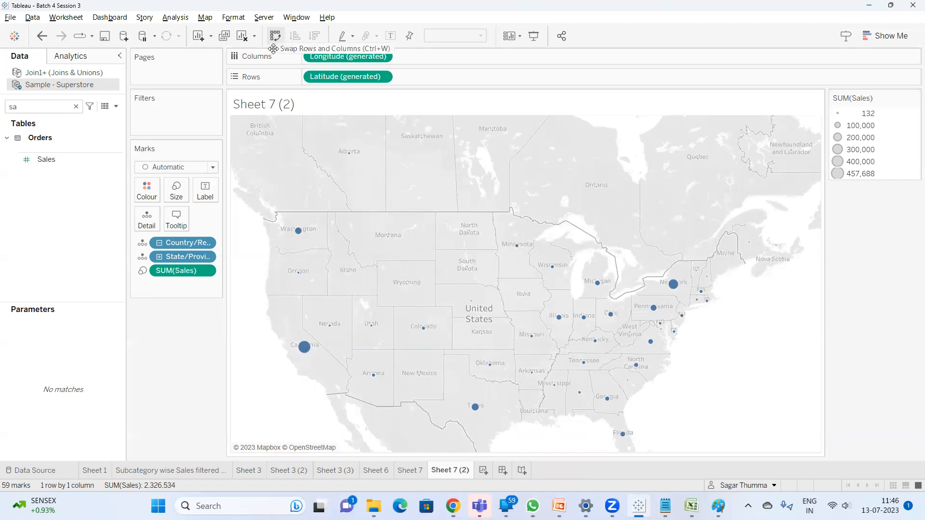
key(alt+Tab)
key(alt+Tab)
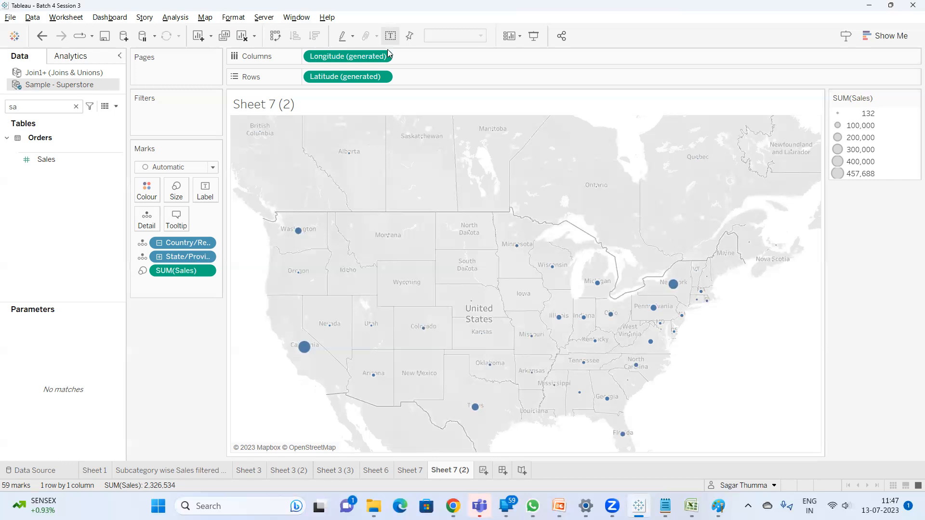
Show the sales mark labels on the duplicated map and hide them again.
click(390, 35)
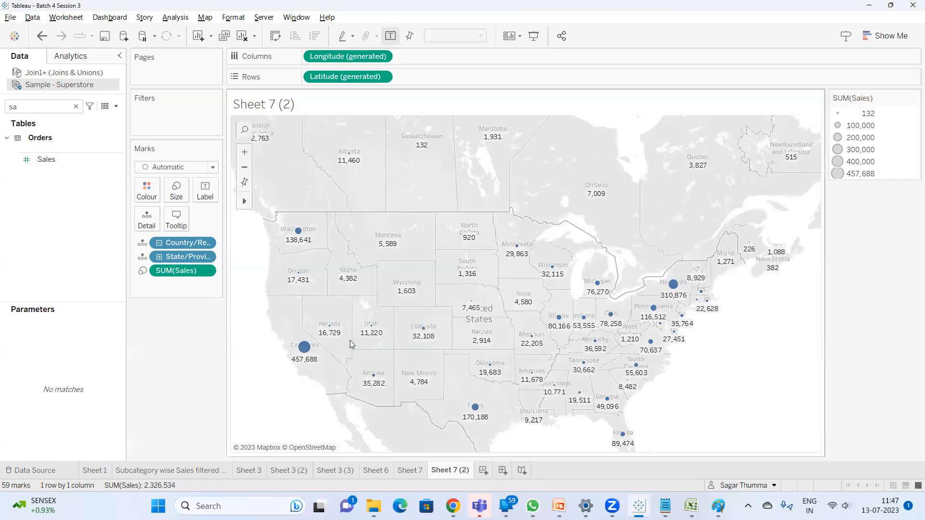
click(390, 36)
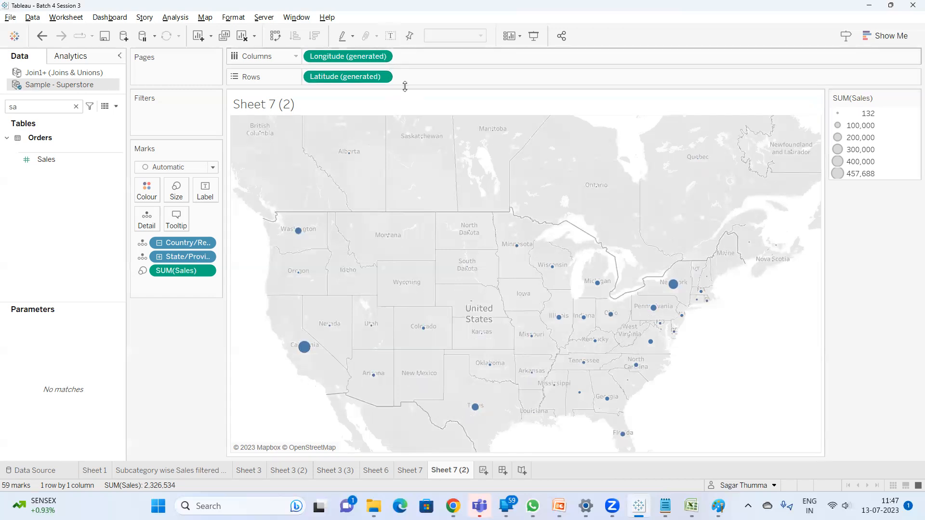
Switch to Google Meet to view the rest of the contributor list, and return to the duplicated sheet in Tableau.
key(alt+Tab)
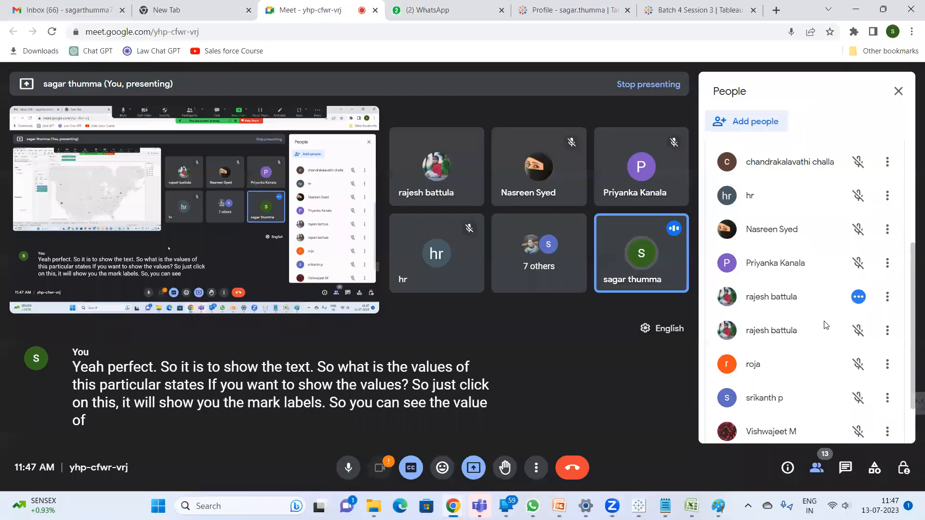
scroll(802, 333, down, 2)
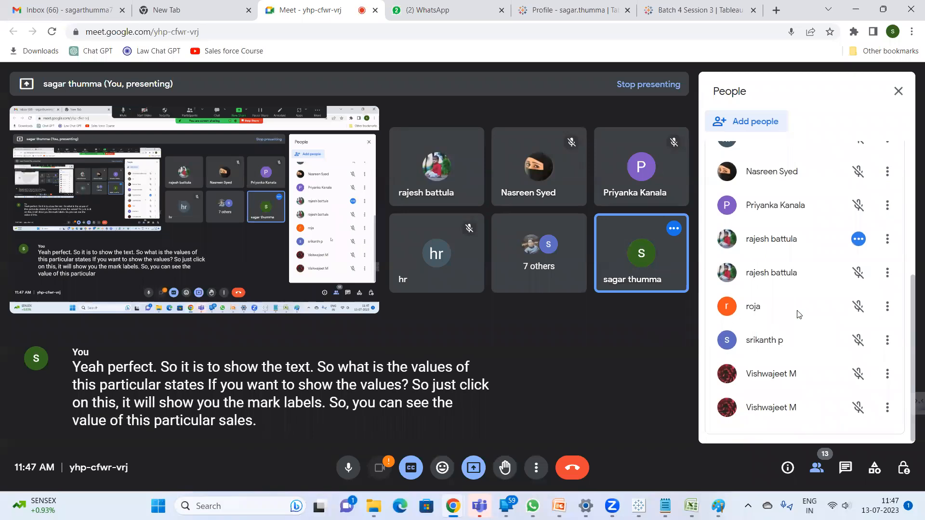
key(alt+Tab)
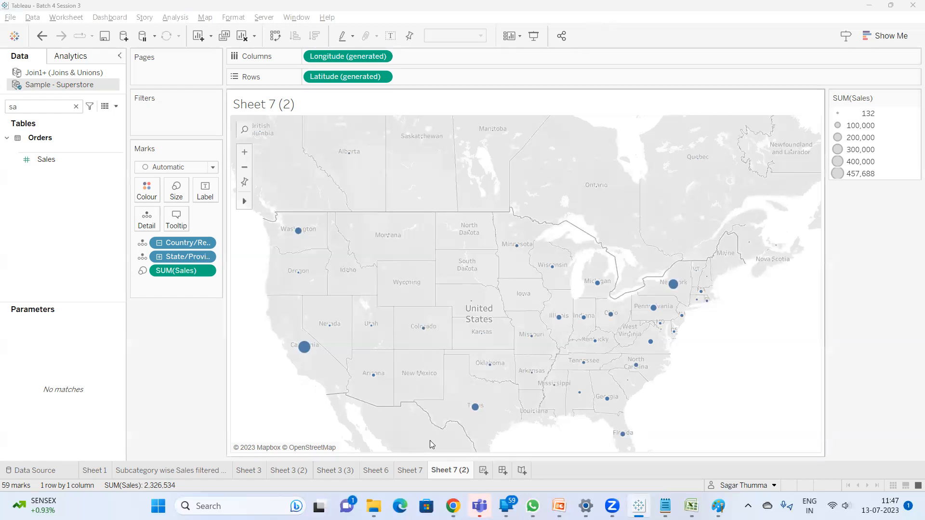
Preview Sheet 7 (2) in presentation mode, and switch to PowerPoint to show the Change over time slide full screen.
click(536, 40)
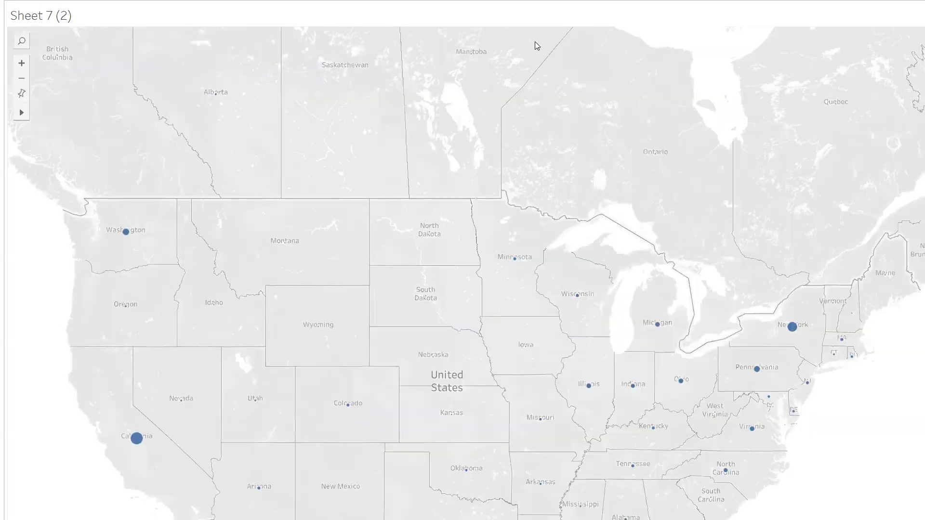
key(Escape)
key(alt+Tab)
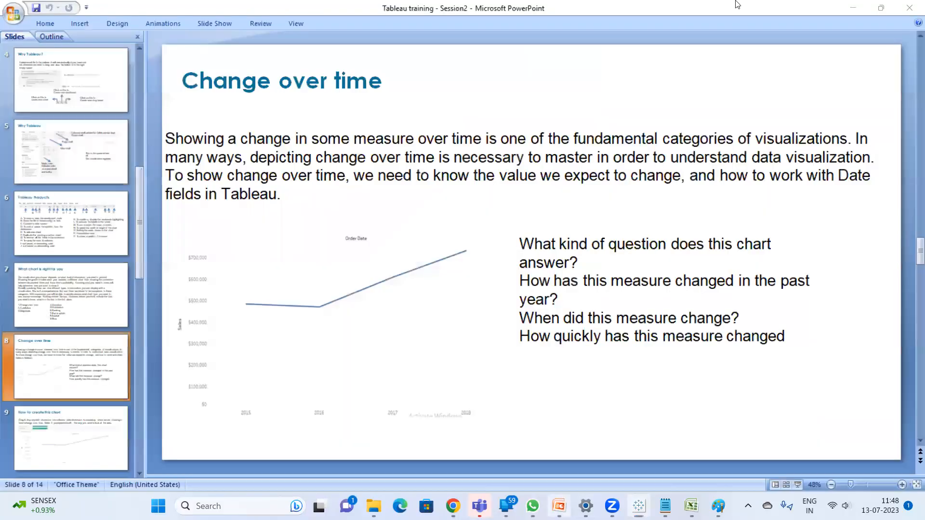
click(268, 27)
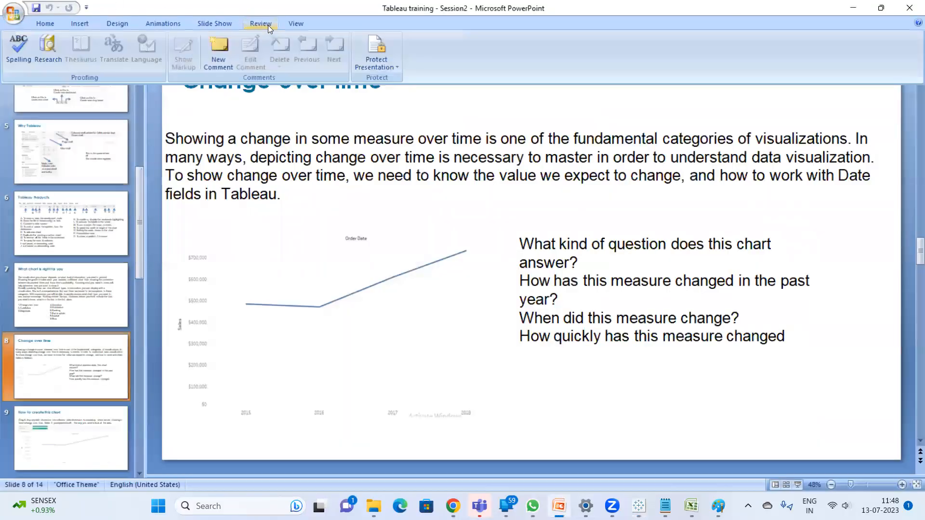
click(226, 21)
click(66, 50)
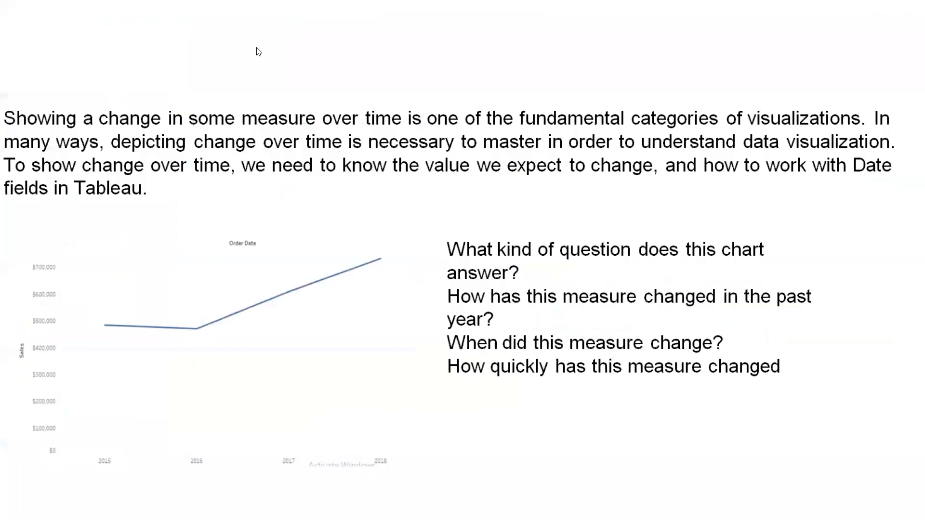
key(Escape)
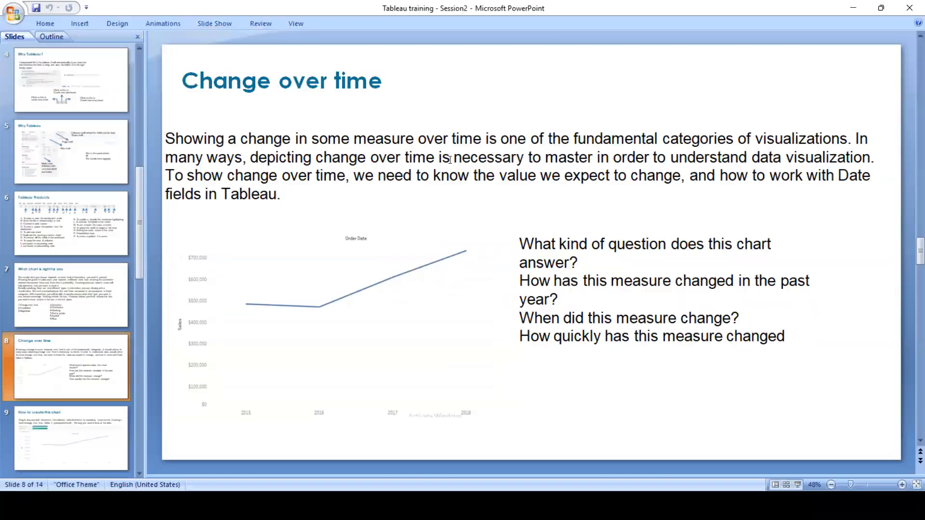
Switch back to Tableau to show Sheet 7 (2) in presentation mode again, and check the Google Meet call.
click(638, 506)
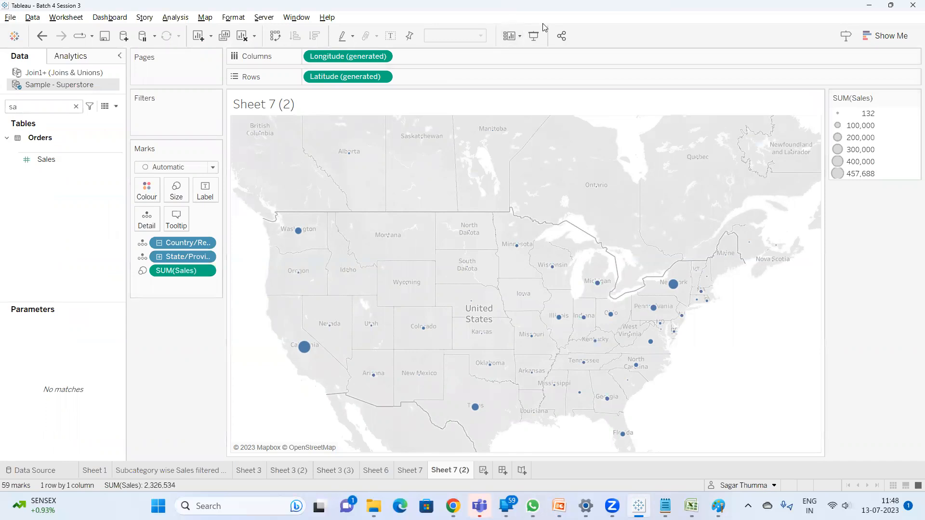
click(534, 36)
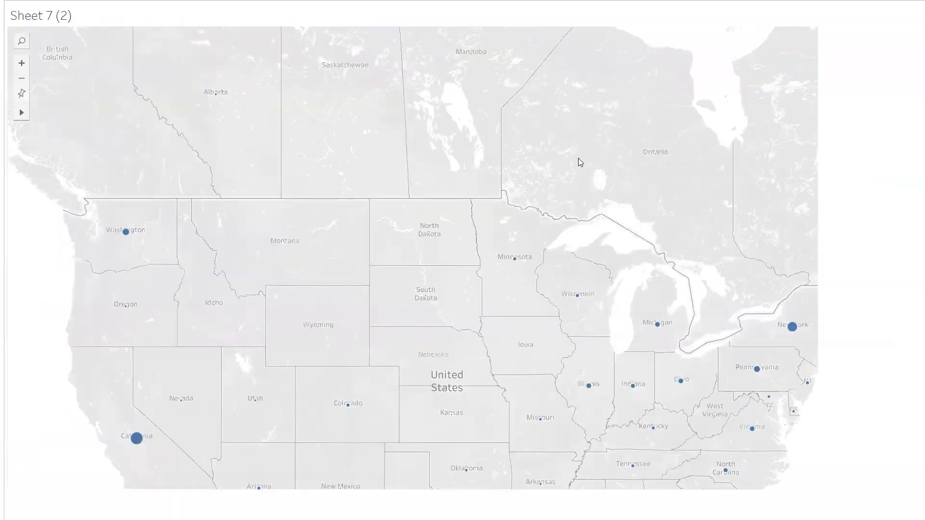
key(Escape)
mouse_move(440, 499)
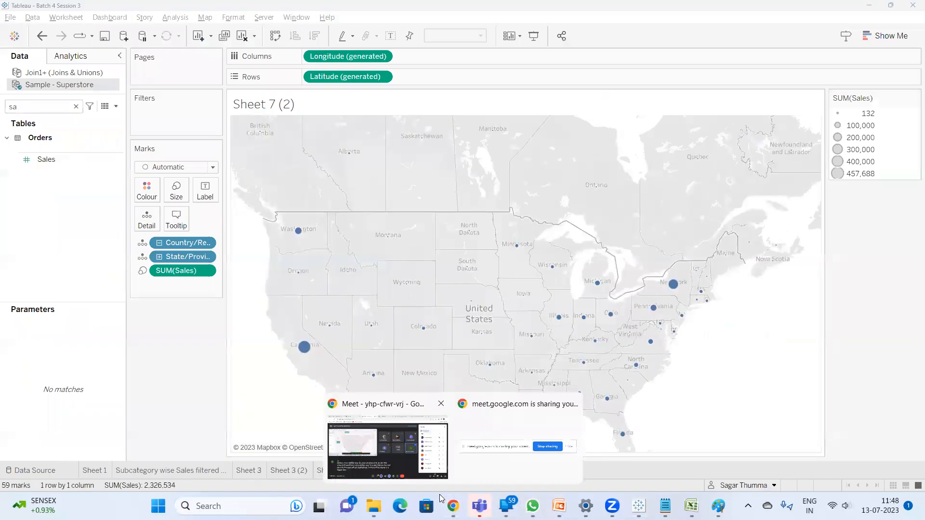
click(388, 448)
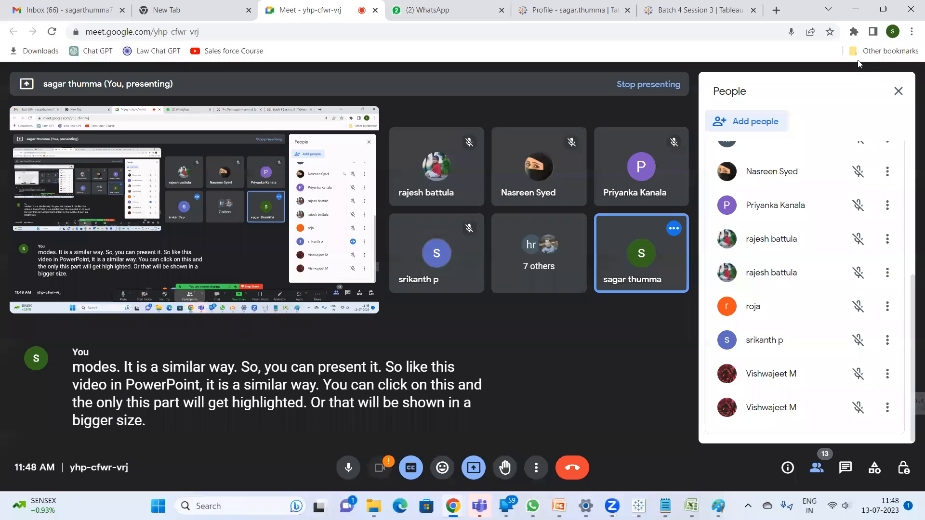
Return to Tableau and add a new blank worksheet to the workbook.
click(856, 10)
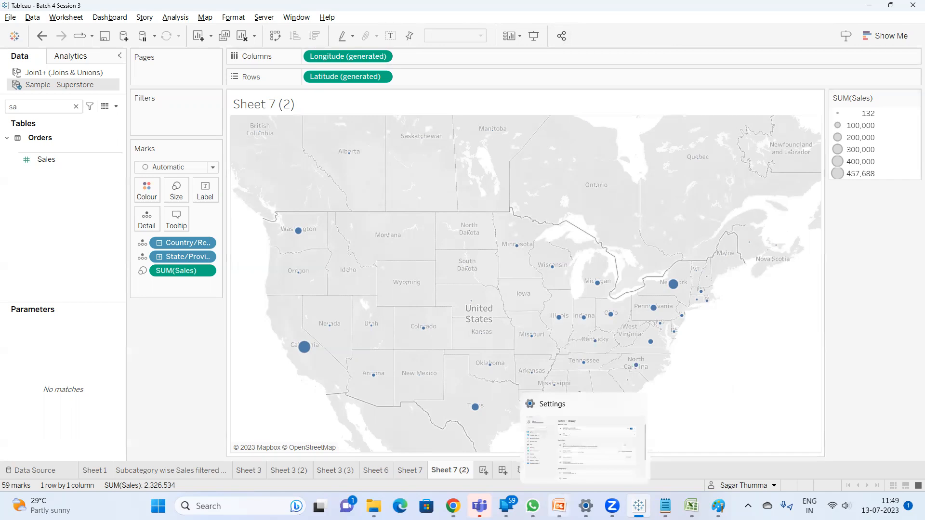
mouse_move(558, 499)
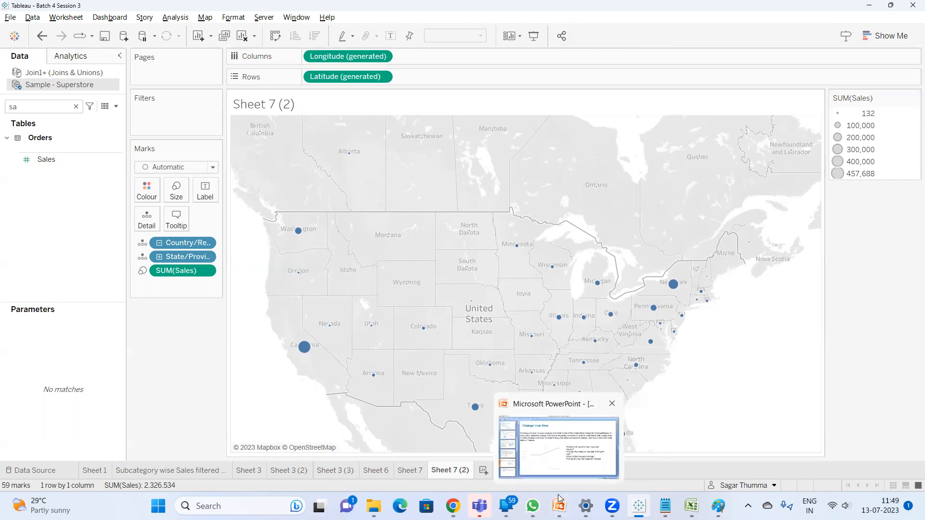
click(484, 471)
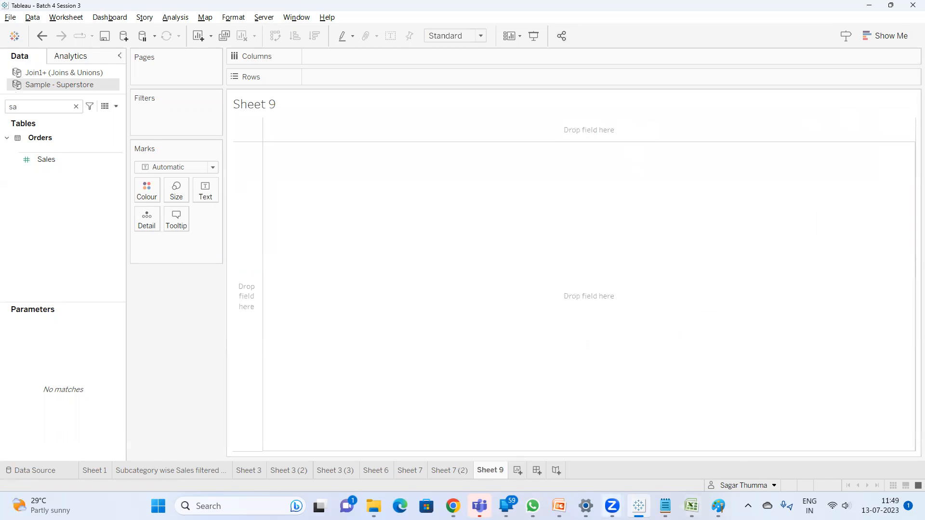
Switch to PowerPoint and review the slides on correlation, creating a scatter plot, and magnitude charts.
click(559, 506)
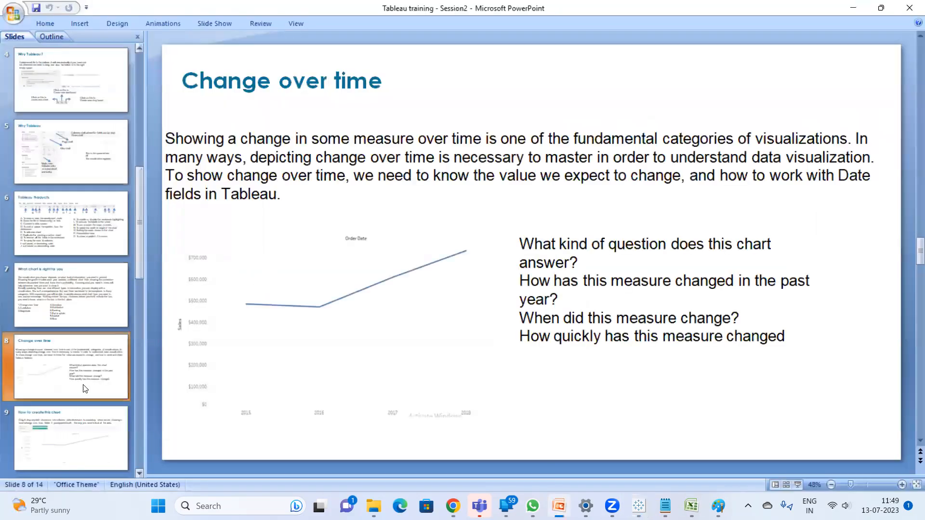
click(85, 450)
key(Down)
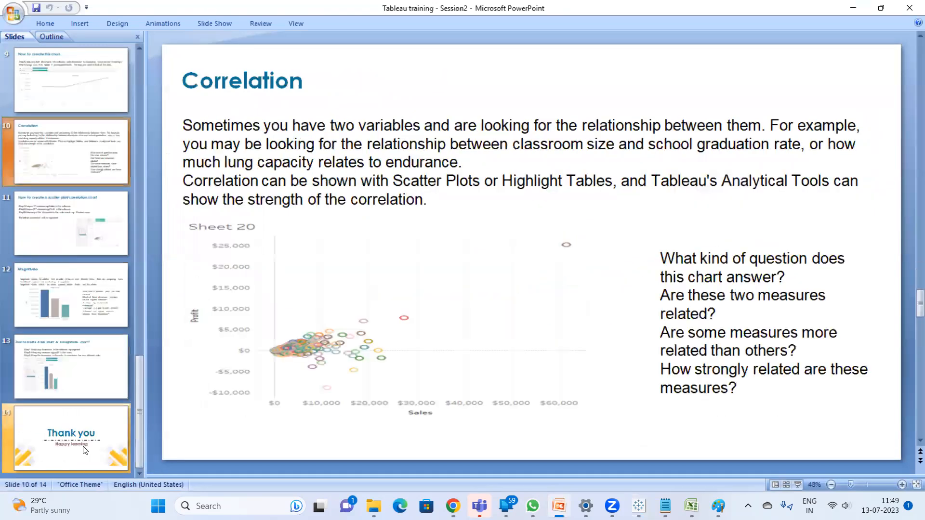
key(Down)
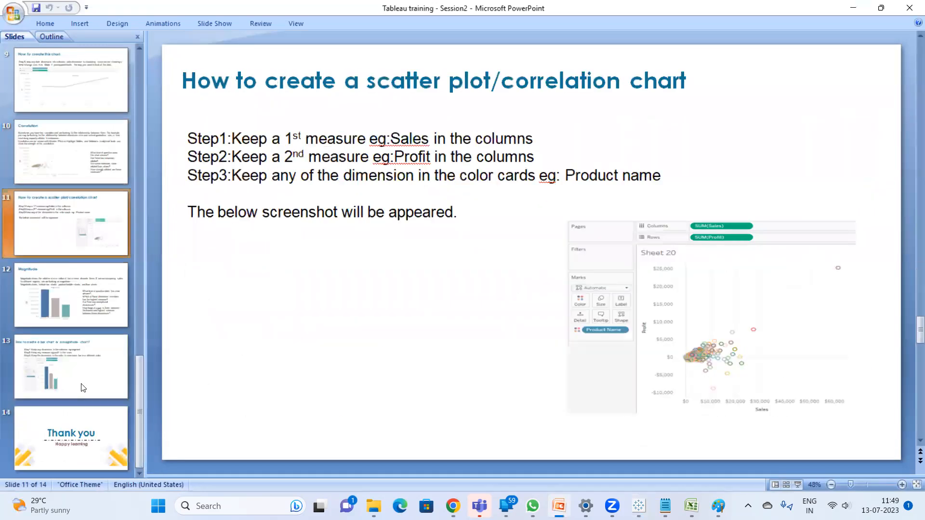
click(76, 357)
key(Up)
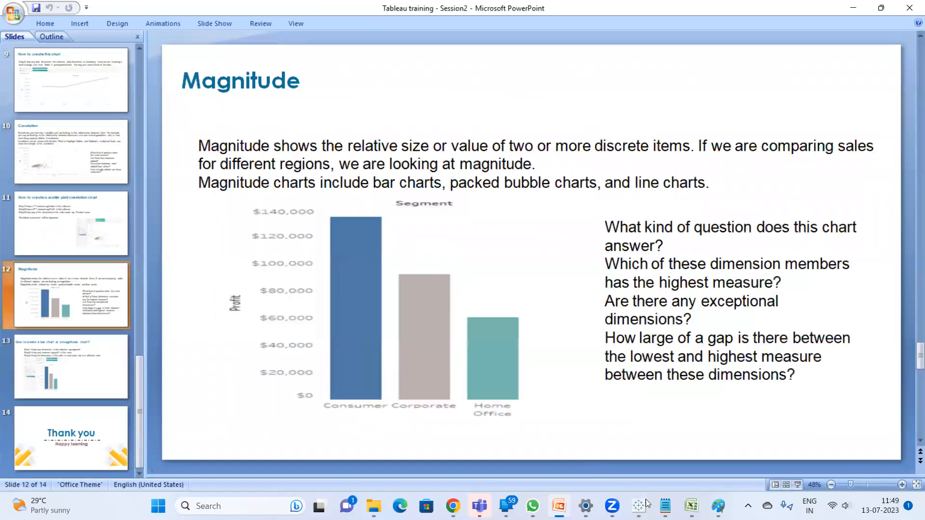
Switch to Notepad and replace all the existing notes with the line "Line Chart ---Change over time".
click(665, 506)
click(249, 138)
key(ctrl+a)
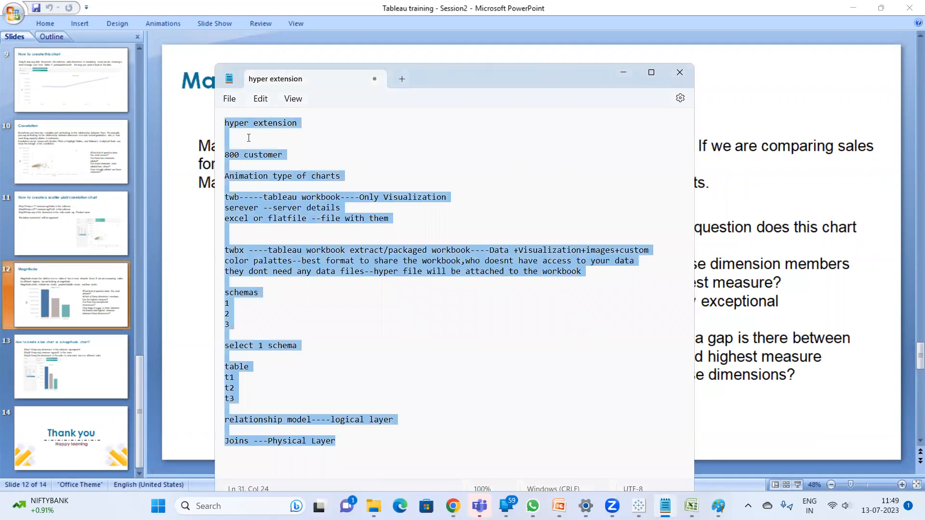
text(Line)
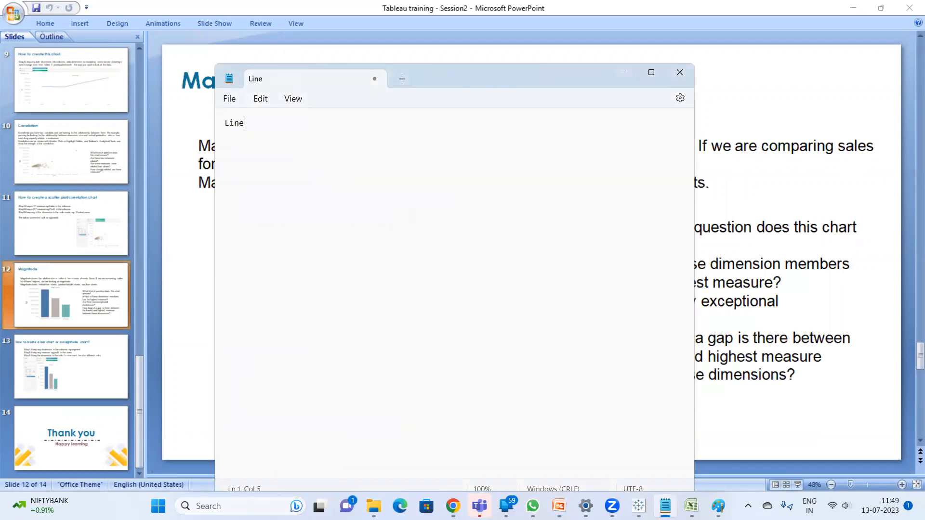
text( Chart ---Change over time)
key(Return)
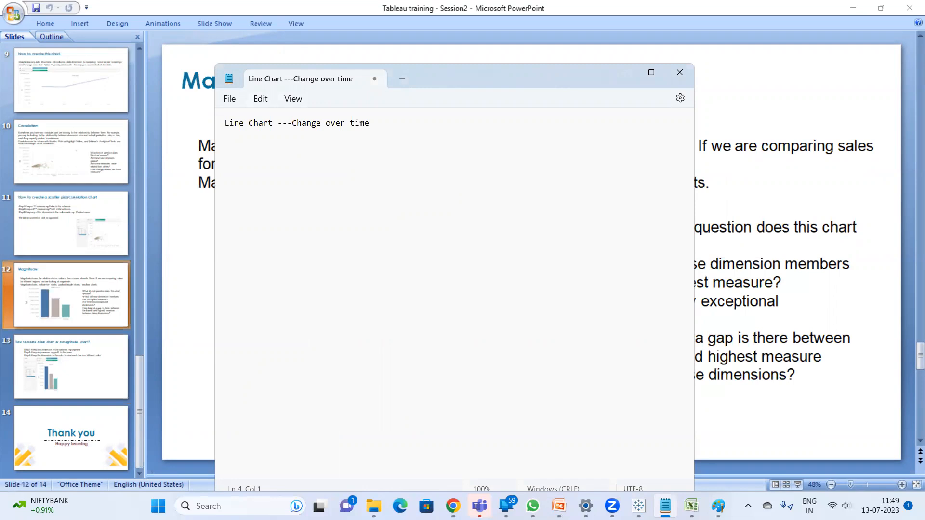
Add the lines "Bar Chart ---Magnitude Chart" and "Correlation Chart" below the line chart note, separated by blank lines.
text(Bar Chart ---Magnitude Chart)
key(Return)
key(Return)
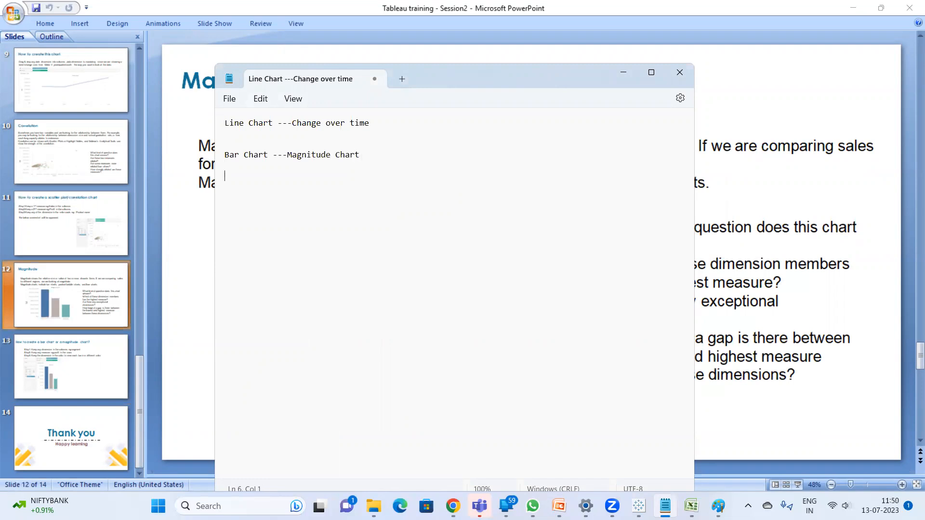
key(Return)
text(Correlation Chart)
key(ctrl+s)
key(ctrl+a)
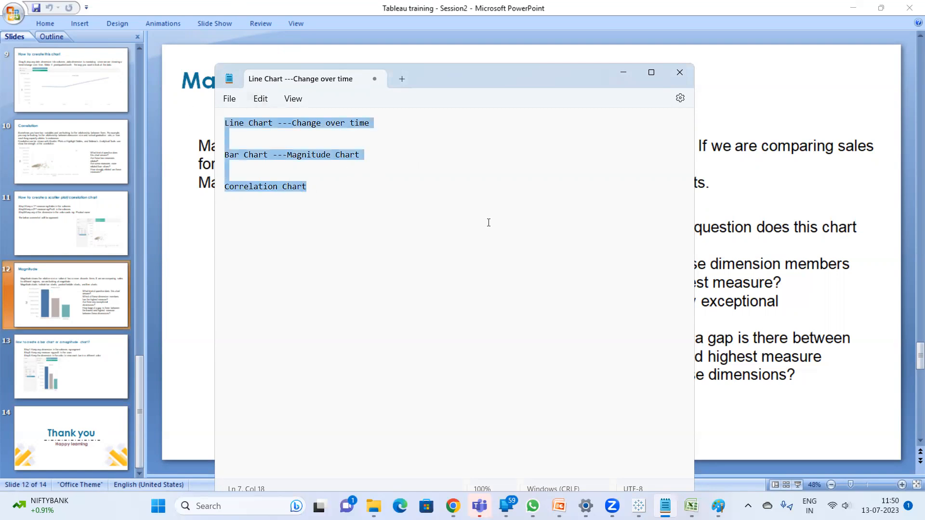
Switch to Tableau to clear the field search, and return to the chart notes in Notepad.
click(639, 505)
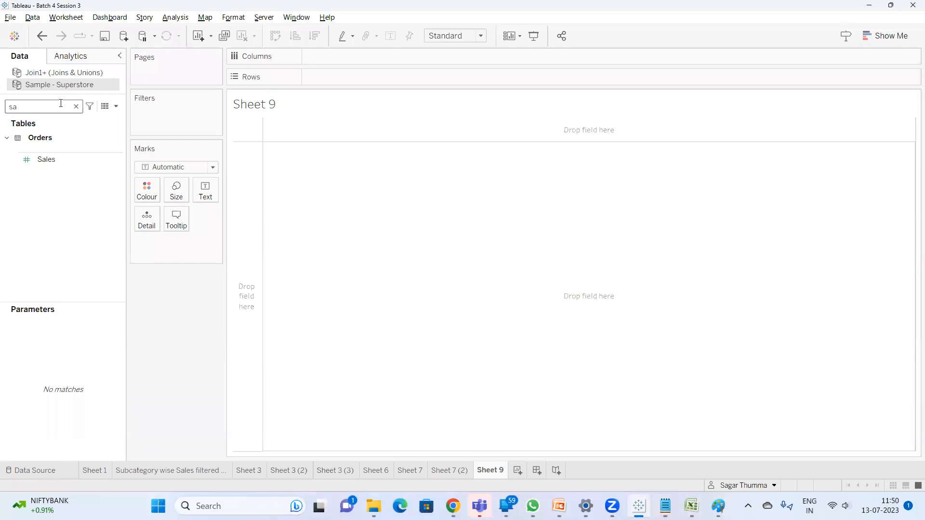
click(76, 106)
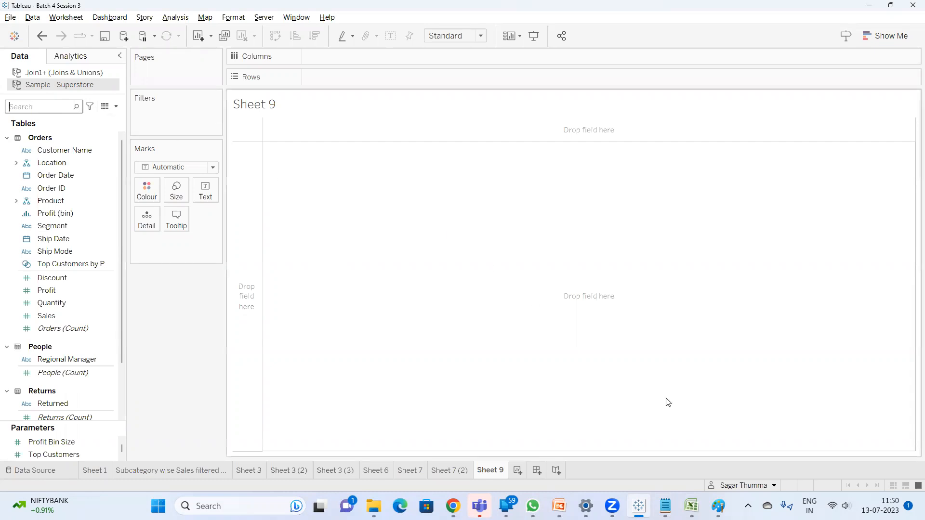
mouse_move(665, 506)
click(665, 445)
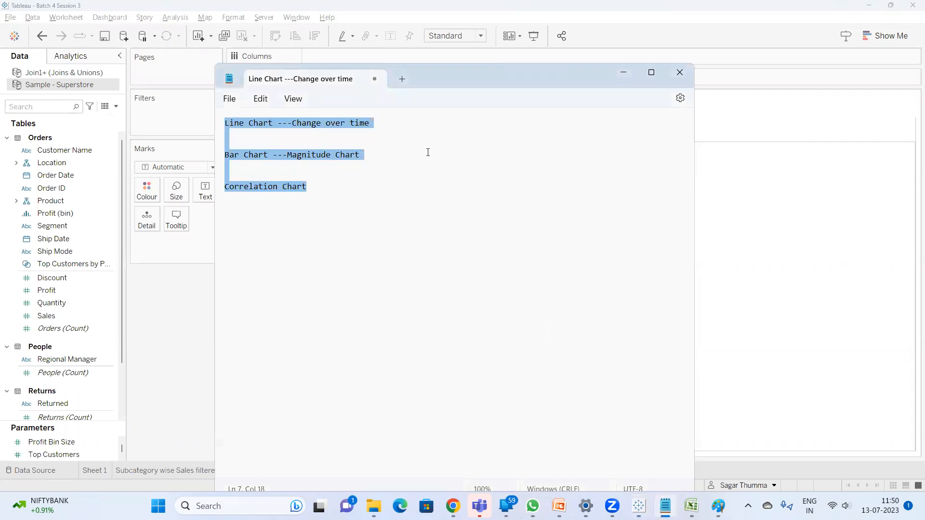
Extend the Line Chart note with "fundamental rule is to have a Date dimension" and highlight the Date dimension words.
click(401, 123)
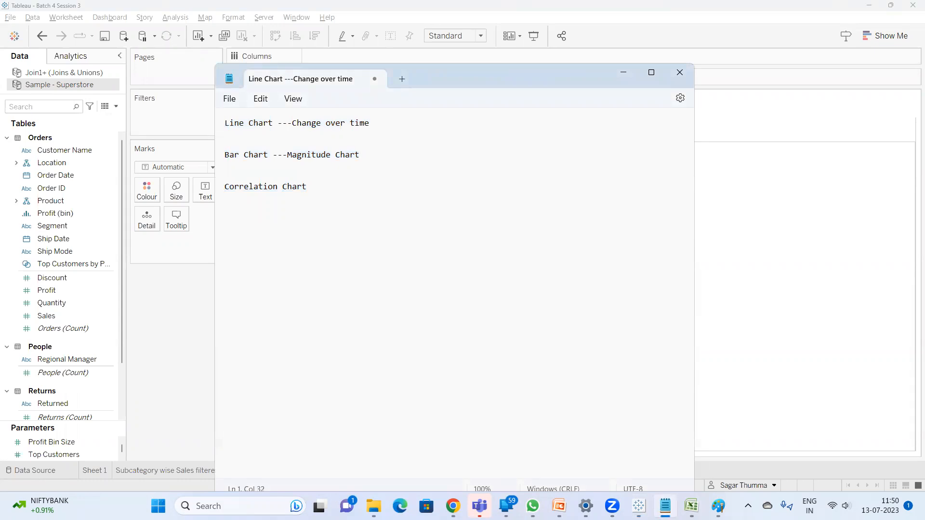
text(fundamental rule)
key(BackSpace)
text(les)
key(BackSpace)
text(is to have a )
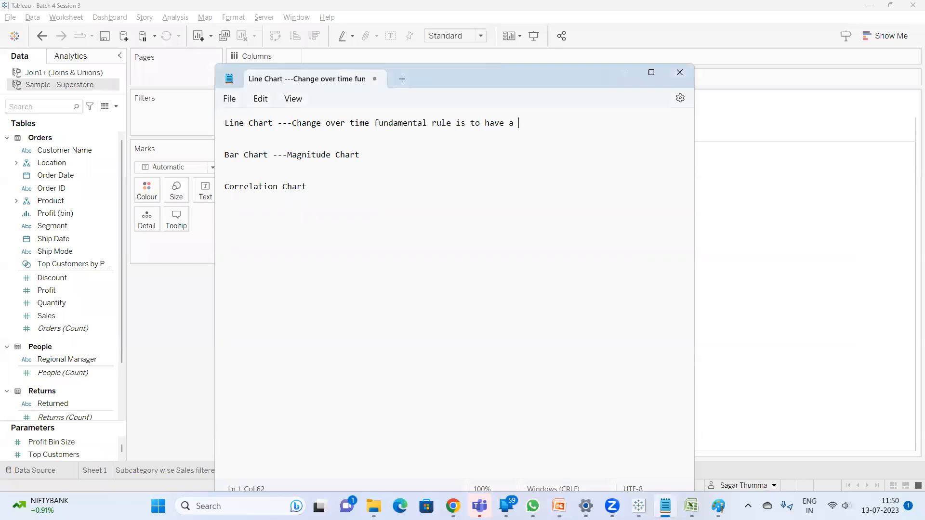
text(Date dimension)
key(Return)
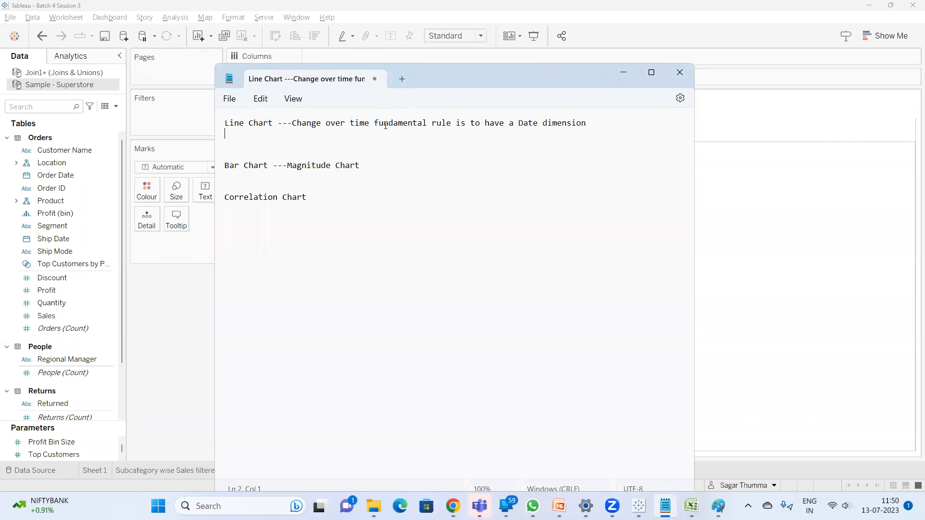
drag(589, 122, 514, 123)
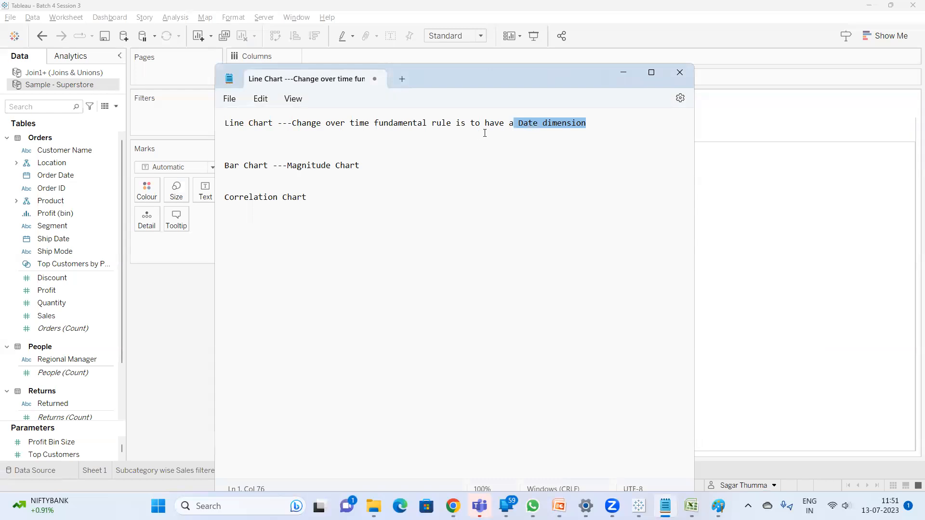
click(587, 124)
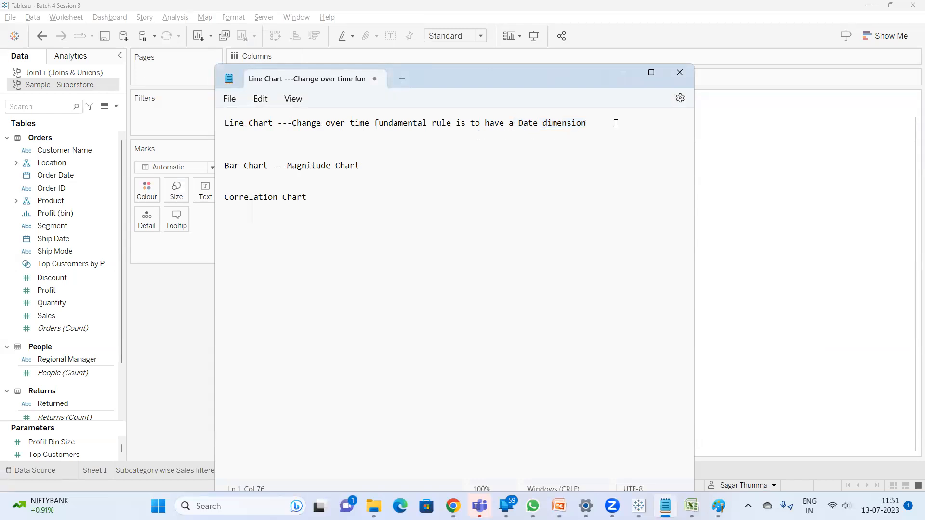
Switch to Tableau, find Order Date by searching the fields for "dat", place it on Rows, and clear the search.
click(758, 169)
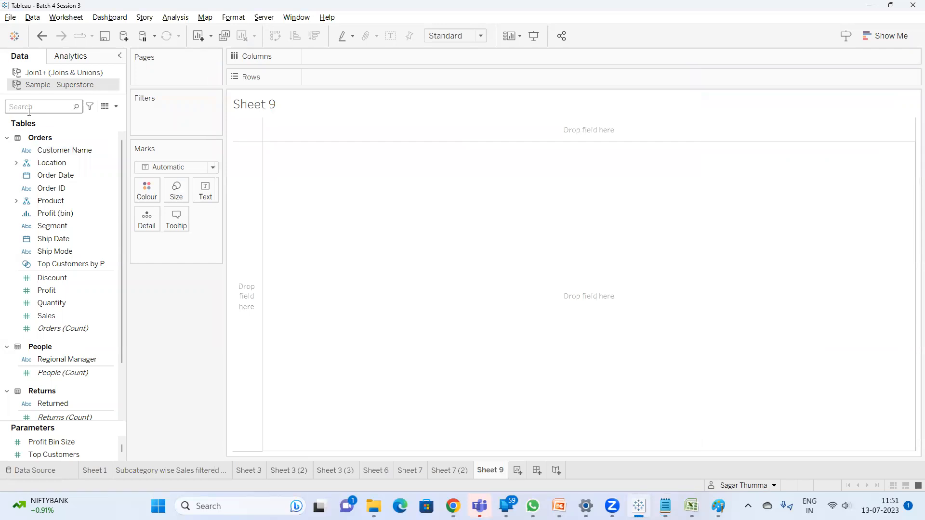
click(28, 111)
text(dat)
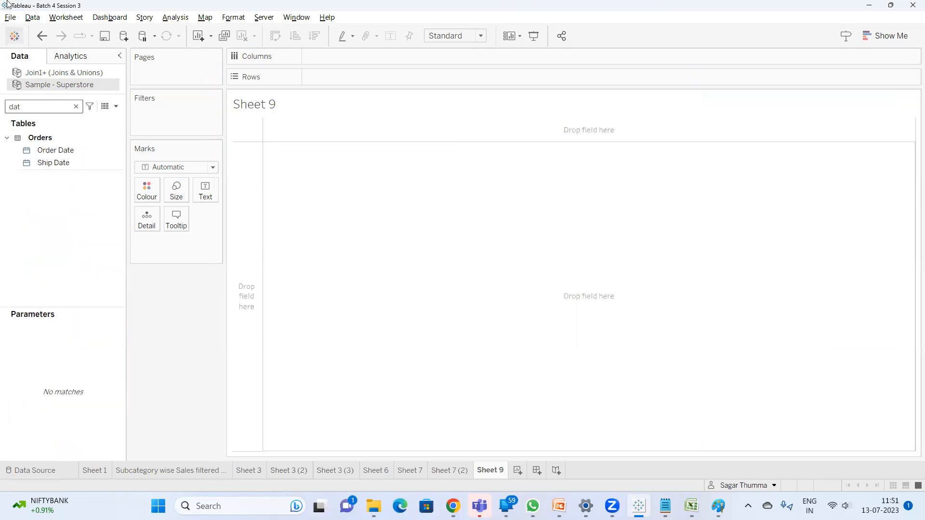
click(69, 151)
drag(69, 153, 317, 77)
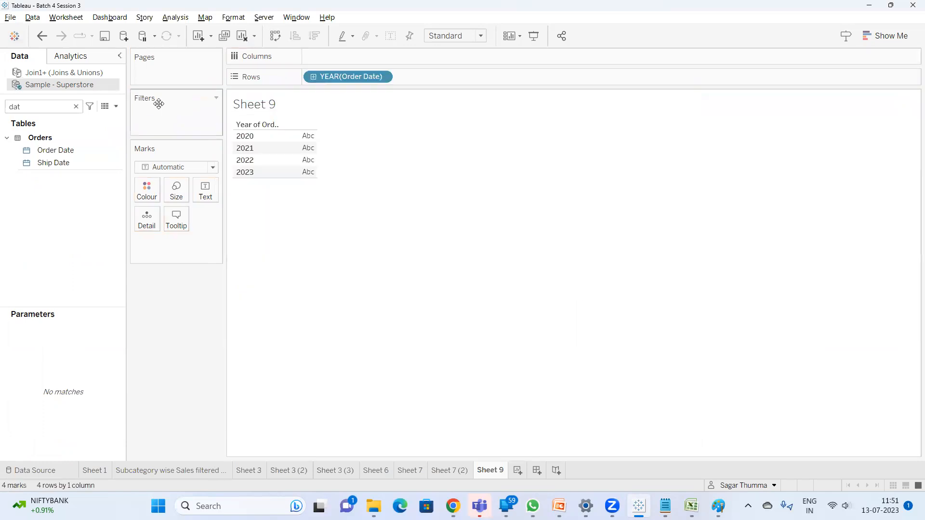
click(76, 107)
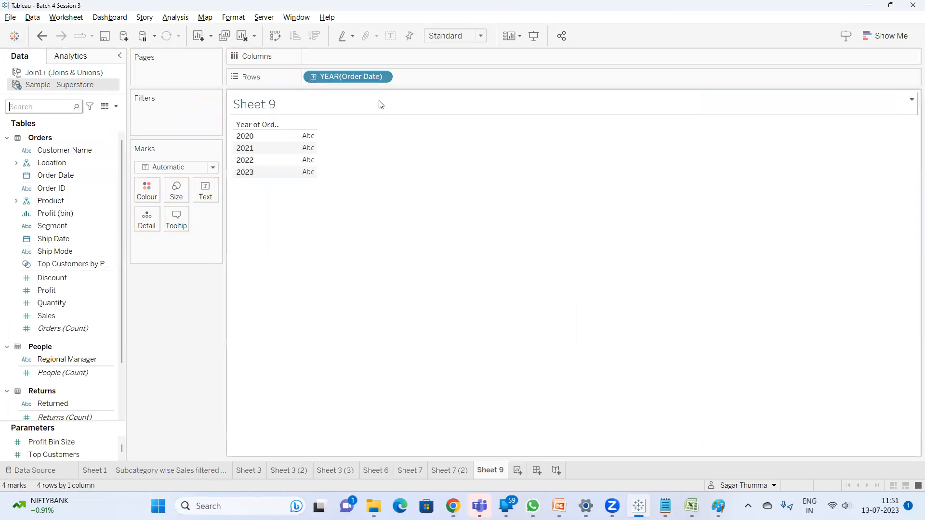
Change the Order Date field on Rows to the continuous Month level that includes the year.
right_click(336, 76)
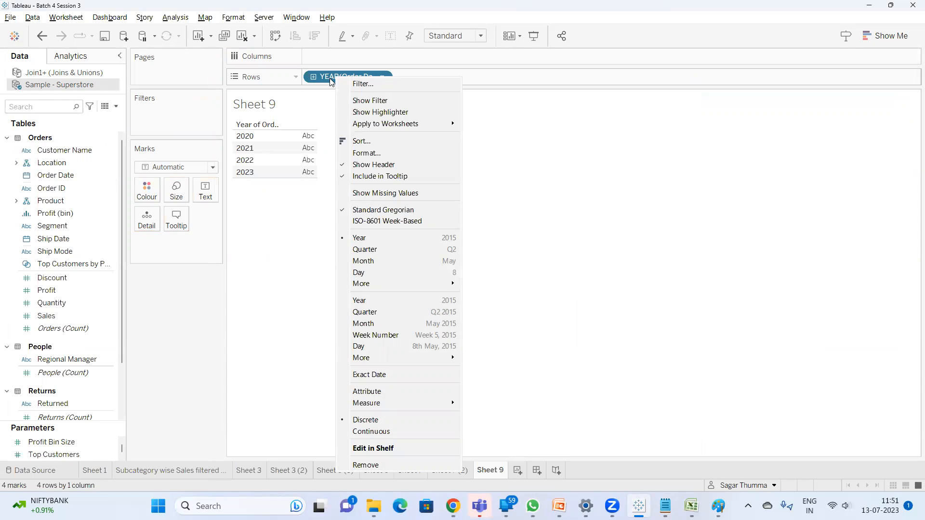
click(378, 322)
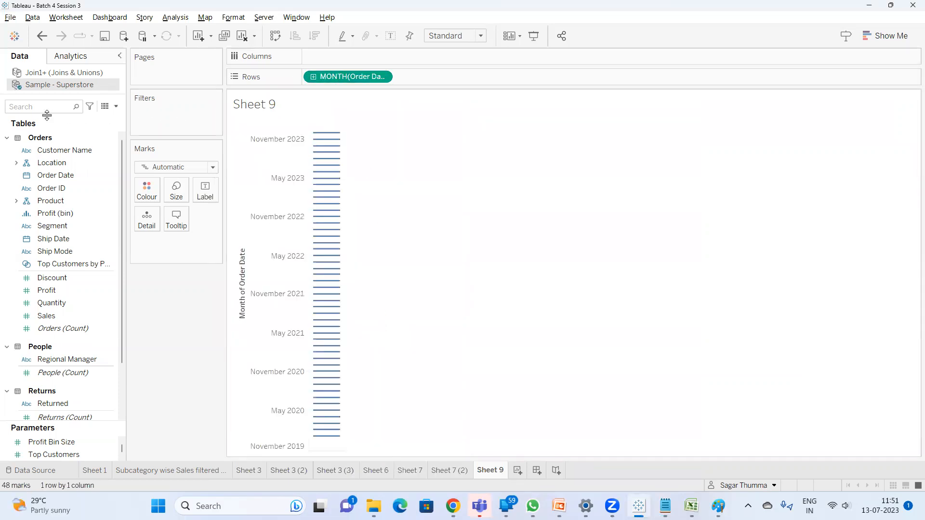
Add the Sales measure to the view, found by searching the fields for "sa", and swap rows and columns to put Order Date on Columns.
text(sa)
click(57, 159)
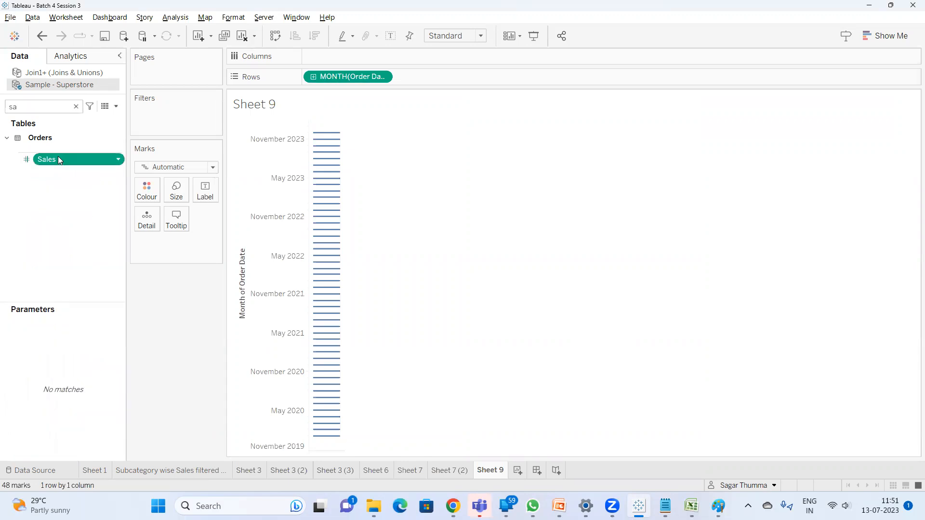
double_click(58, 158)
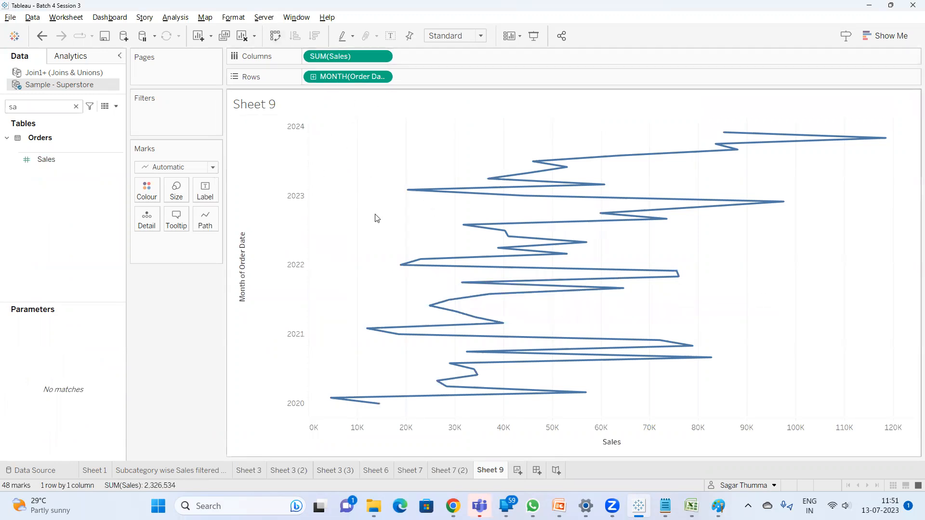
click(274, 35)
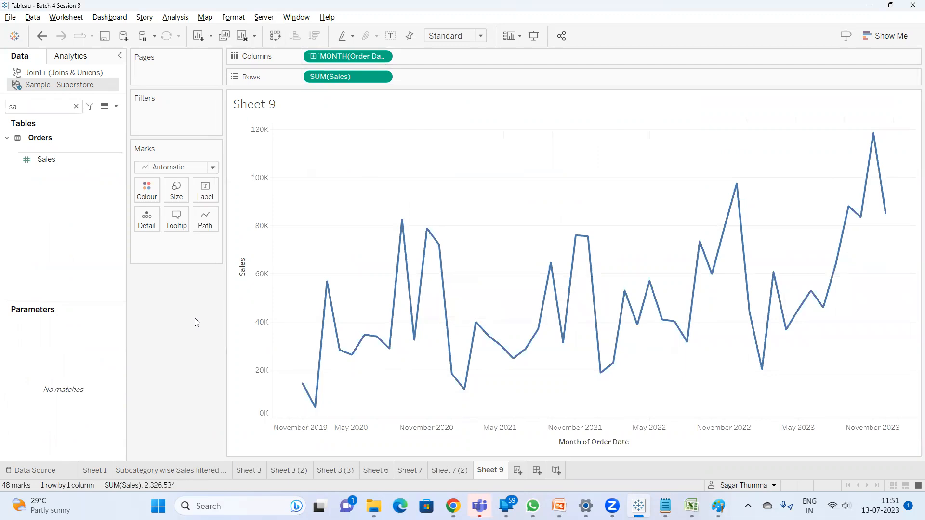
mouse_move(311, 395)
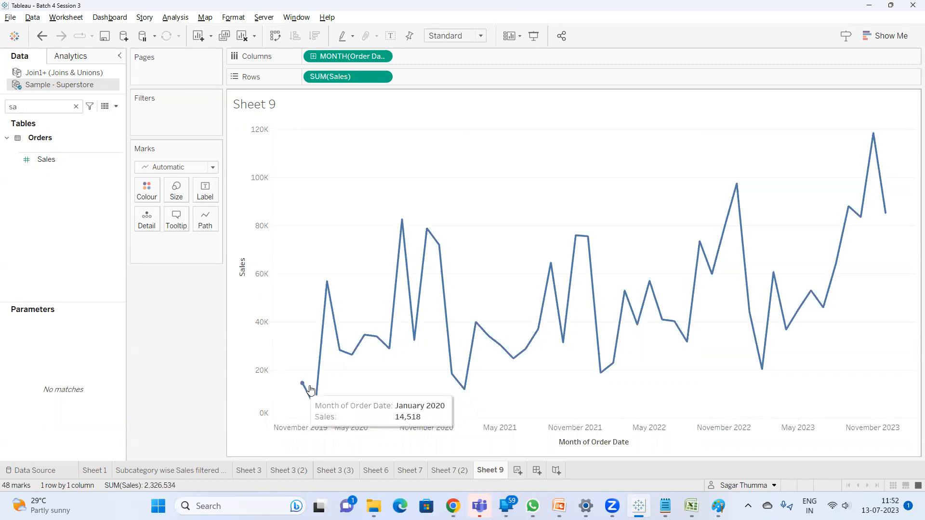
mouse_move(328, 287)
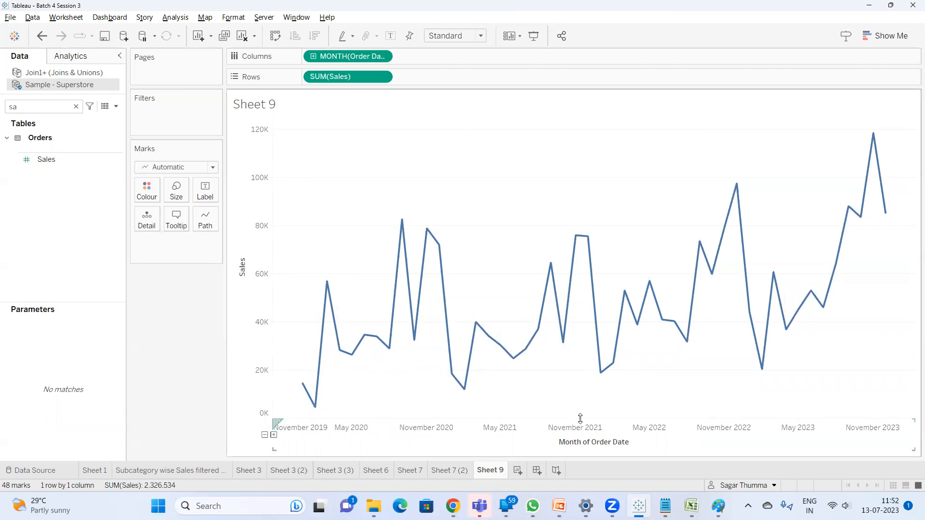
Open Paint and draw freehand vertical and horizontal chart axes with the Pencil tool.
key(super)
text(pain)
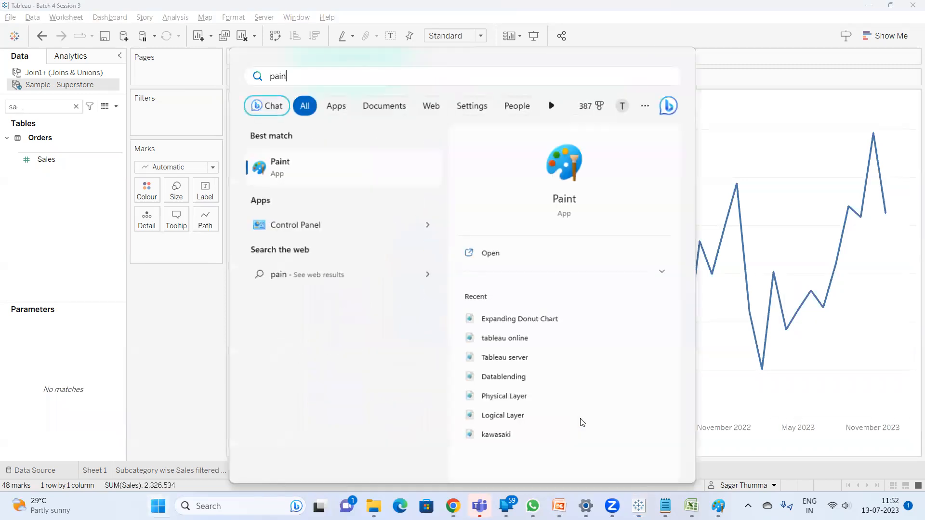
key(Return)
click(172, 60)
drag(202, 194, 207, 360)
drag(159, 321, 453, 320)
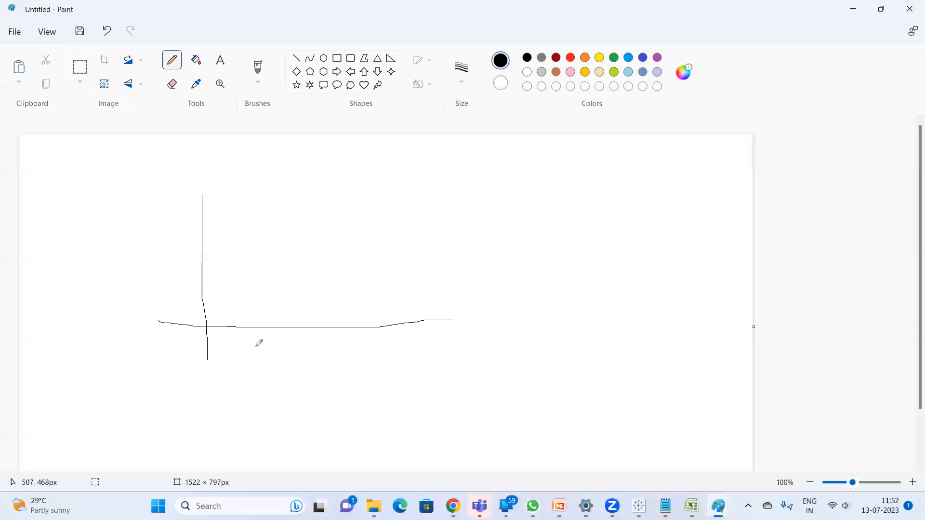
Label the horizontal axis N and D, write numbers beside the vertical axis, and sketch a wavy line across the chart.
mouse_move(234, 335)
mouse_down()
mouse_move(242, 344)
mouse_move(270, 332)
mouse_up()
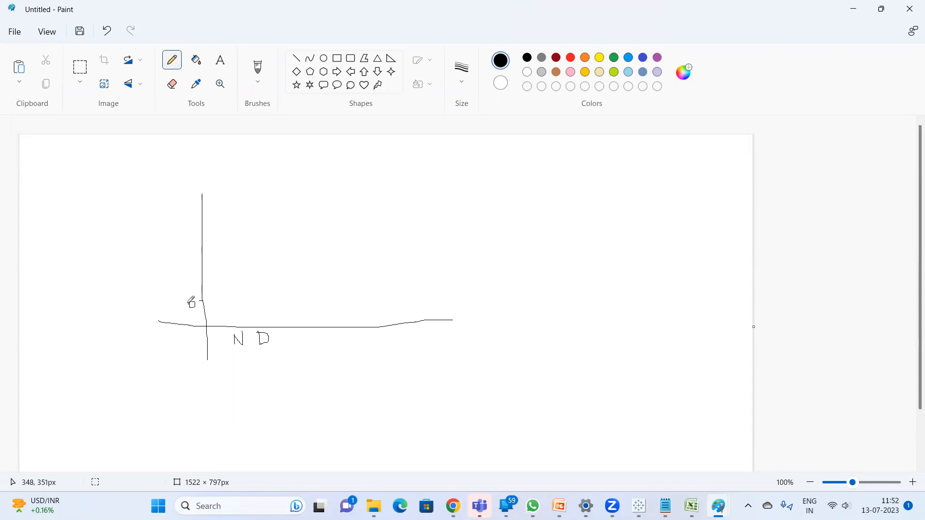
drag(179, 282, 190, 288)
click(366, 251)
click(401, 269)
click(446, 251)
mouse_move(229, 289)
mouse_down()
mouse_move(252, 267)
mouse_move(521, 253)
mouse_up()
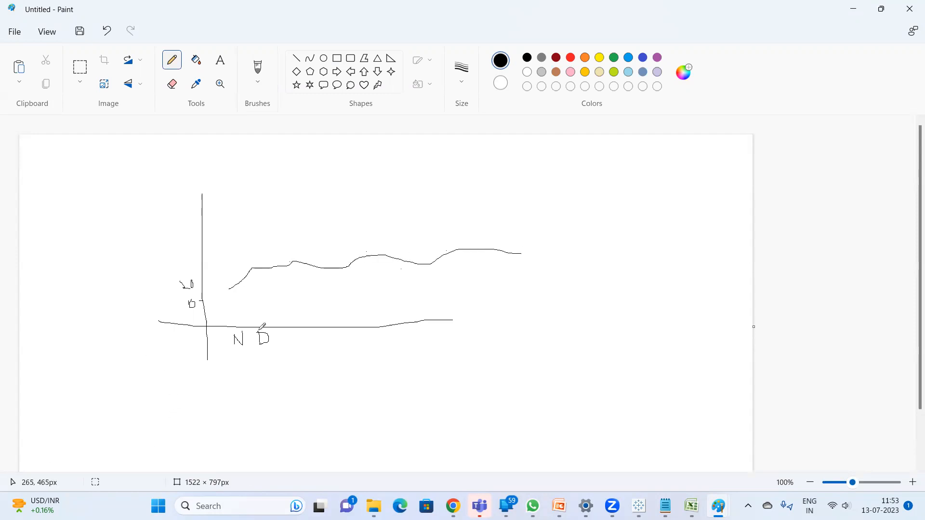
Switch to Tableau and rename the Sheet 9 worksheet as "Line Chart".
key(alt+Tab)
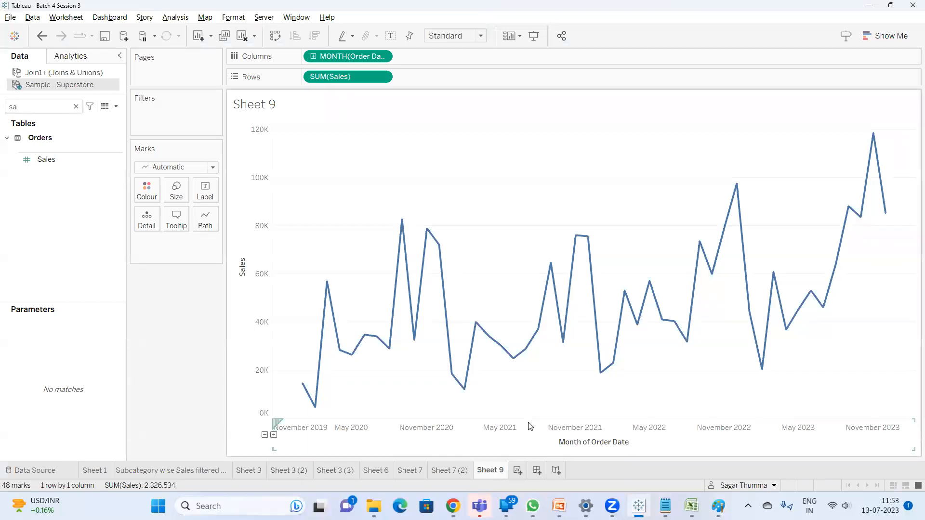
double_click(490, 470)
text(4)
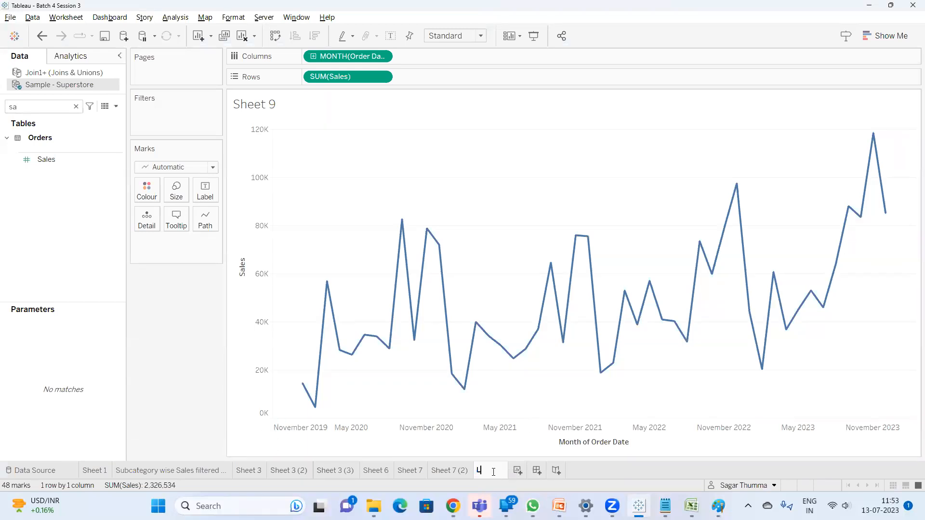
text(ine Chart)
key(Return)
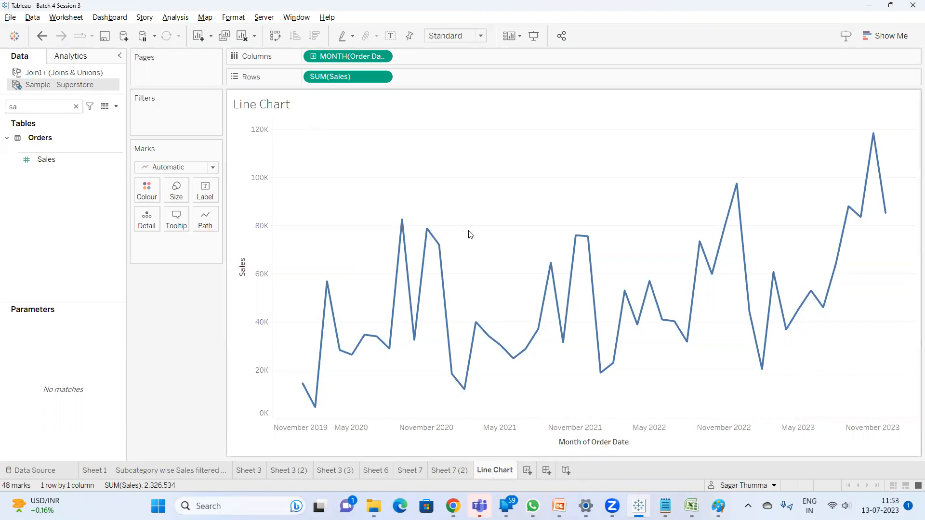
Show trend lines on the monthly Sales line chart.
right_click(520, 230)
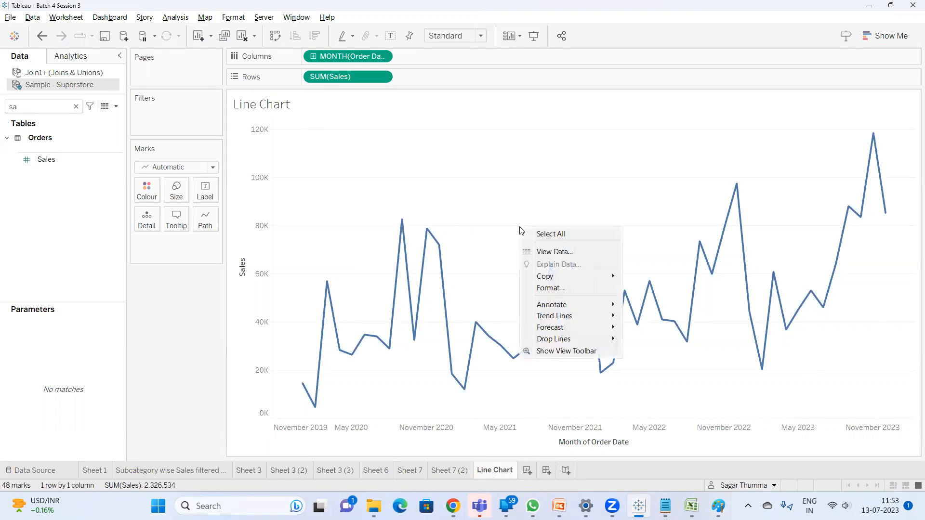
mouse_move(567, 316)
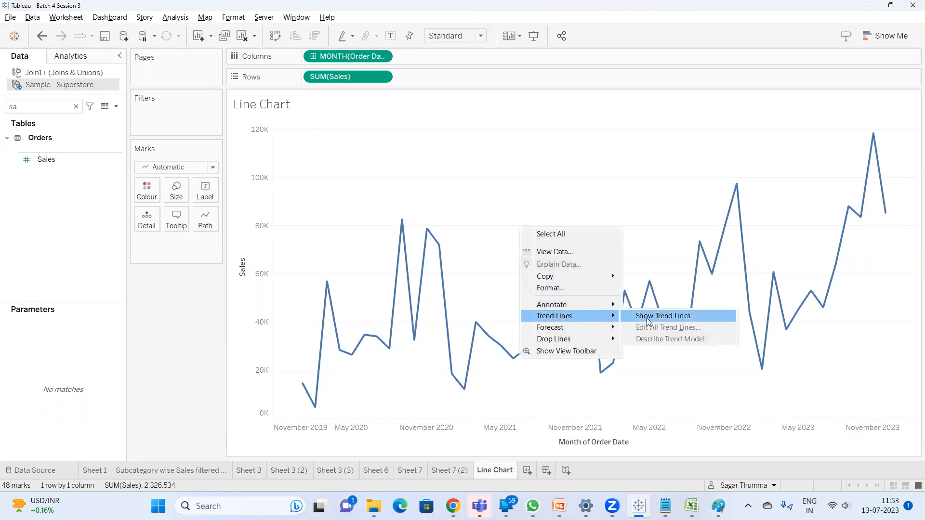
click(648, 317)
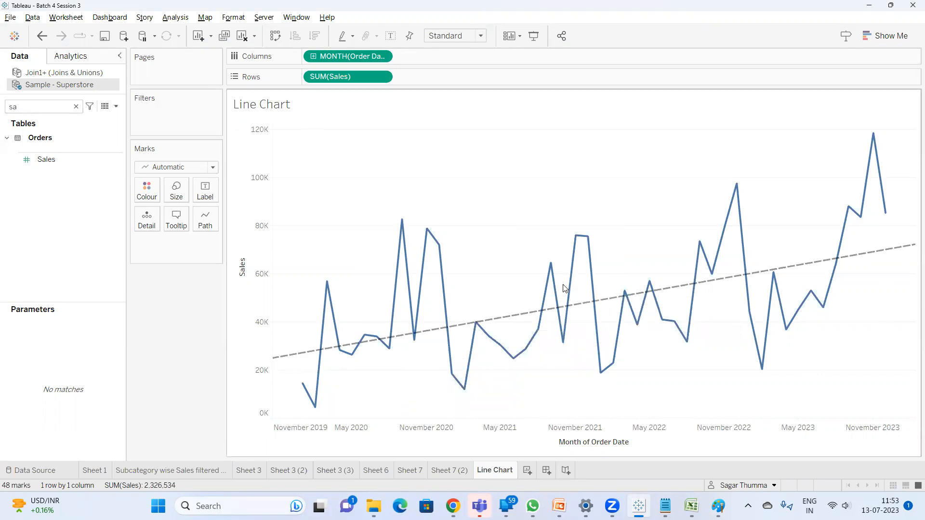
mouse_move(288, 361)
Hide the trend lines on the Sales line chart.
right_click(470, 252)
mouse_move(537, 337)
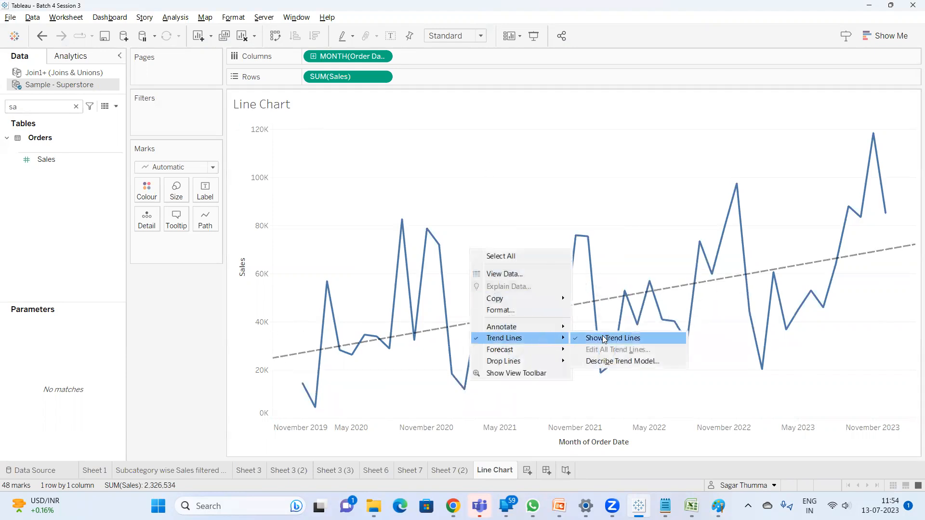
click(606, 338)
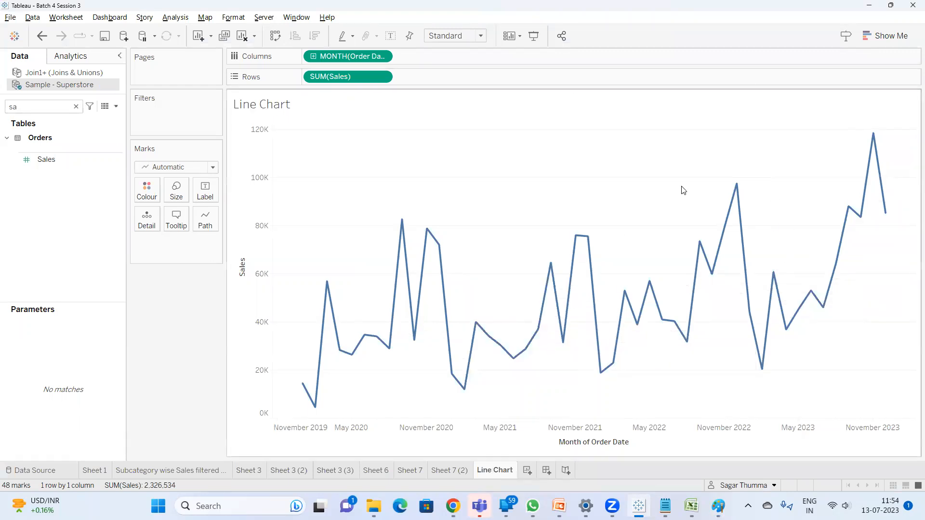
right_click(621, 200)
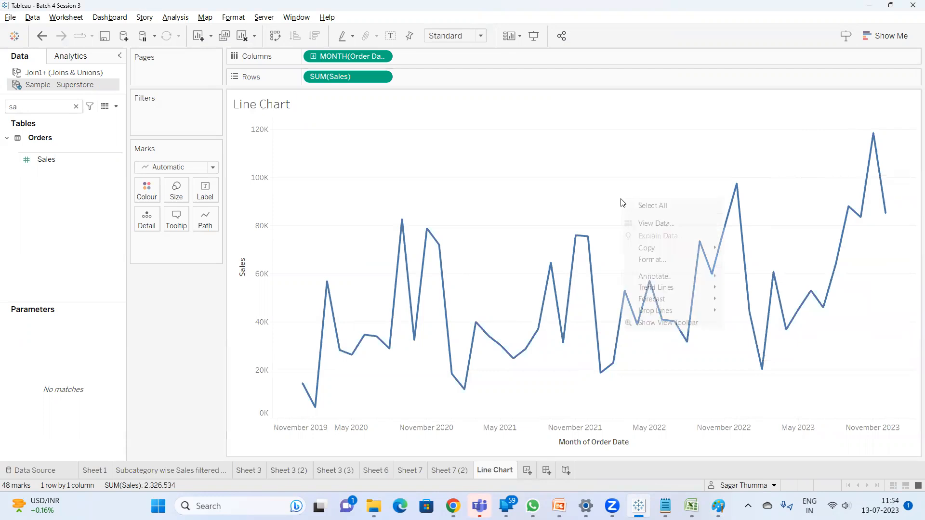
click(750, 161)
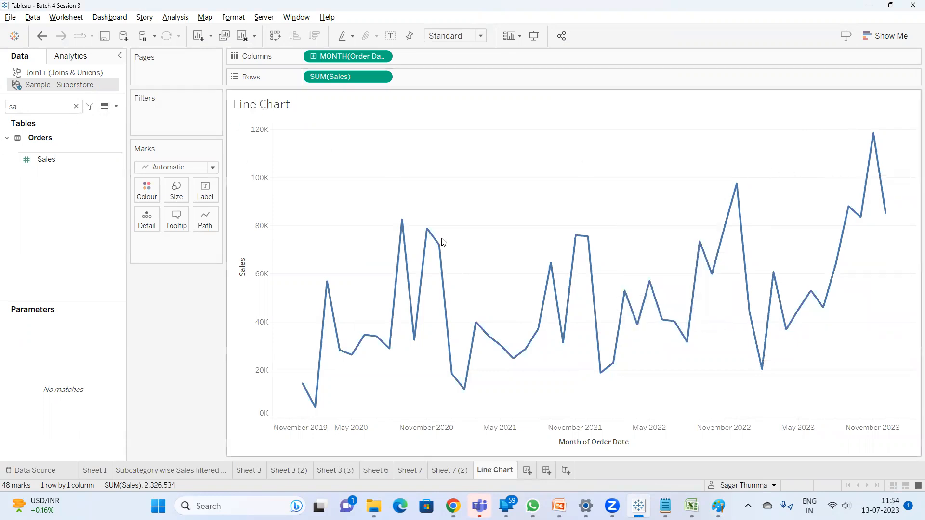
Show the forecast on the line chart and inspect its estimates for December 2023 and January 2024.
mouse_move(886, 218)
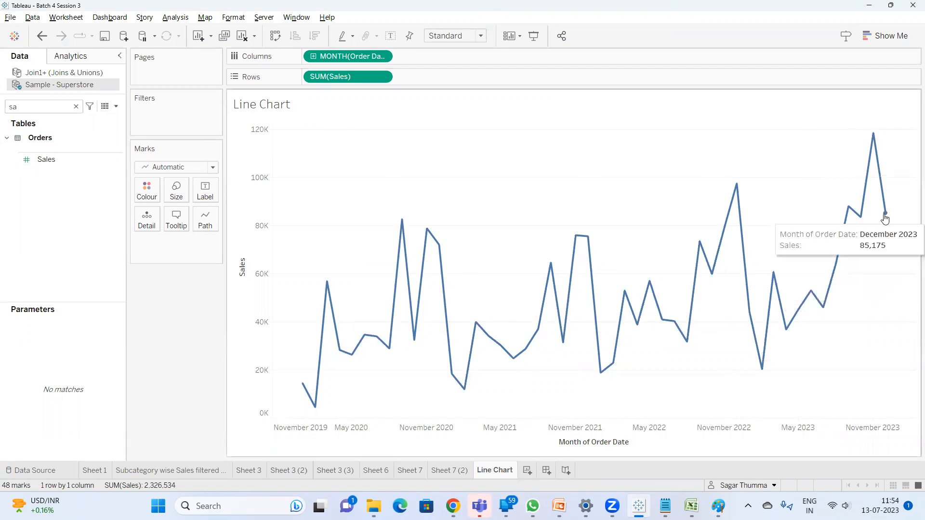
right_click(530, 202)
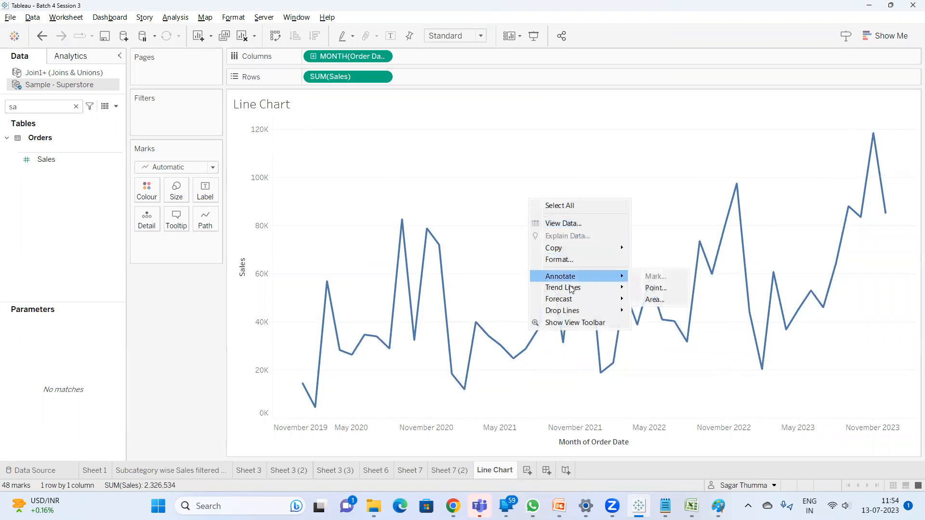
mouse_move(575, 299)
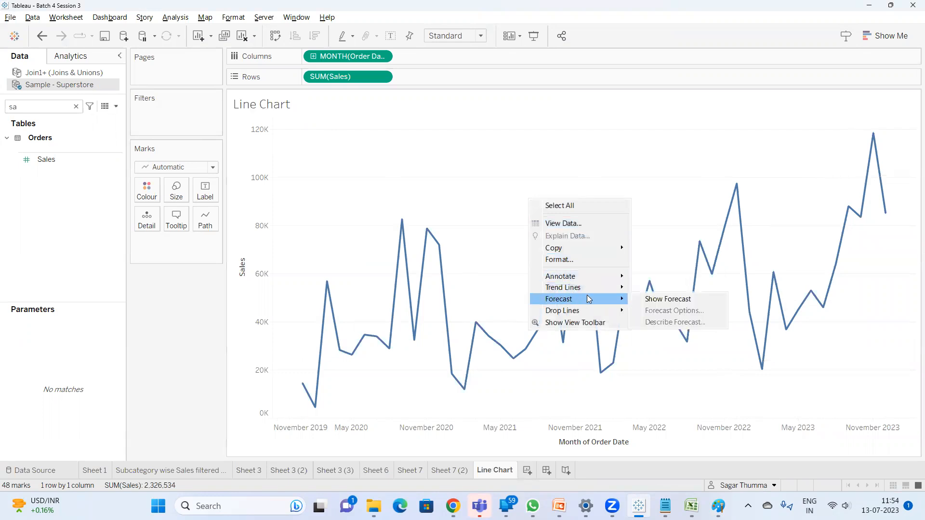
click(659, 300)
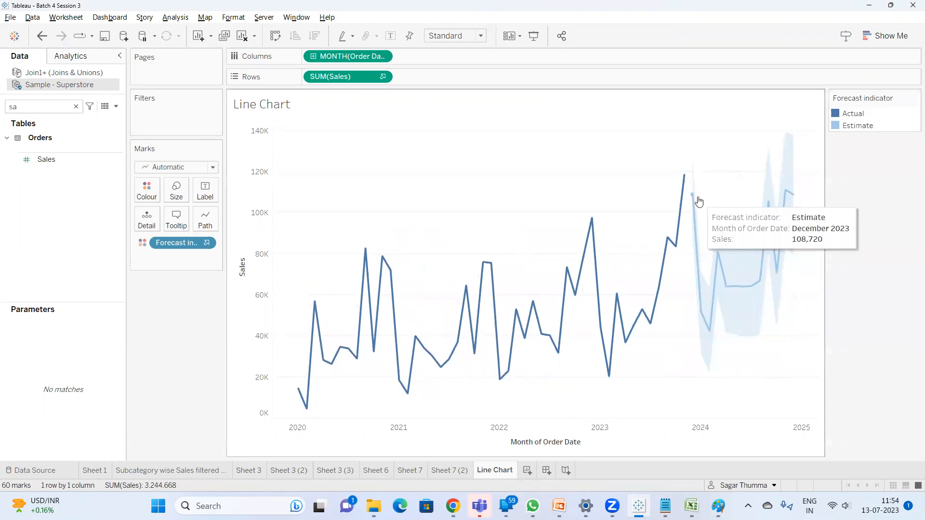
mouse_move(694, 204)
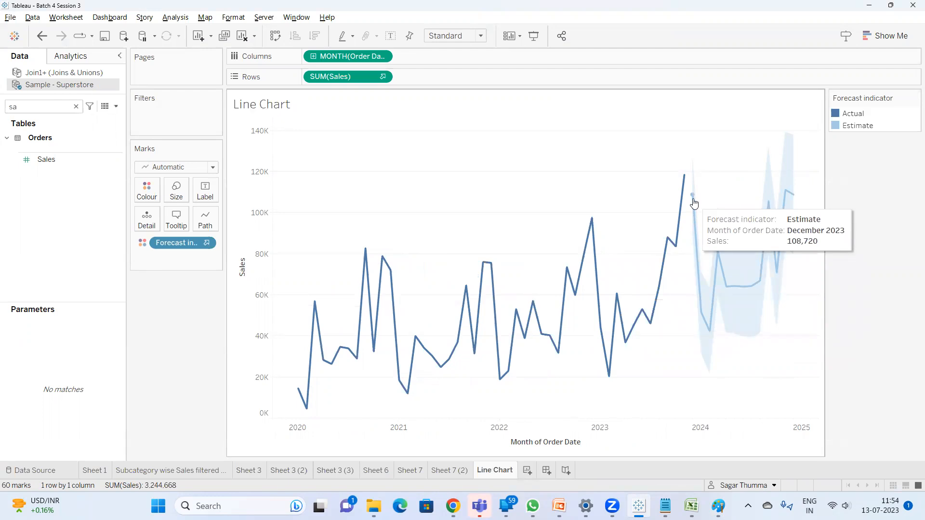
mouse_move(702, 320)
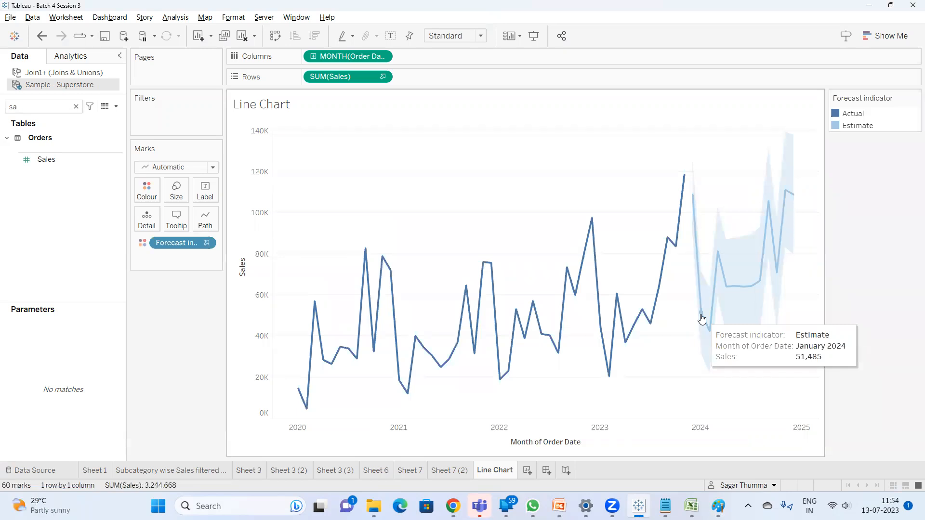
mouse_move(712, 334)
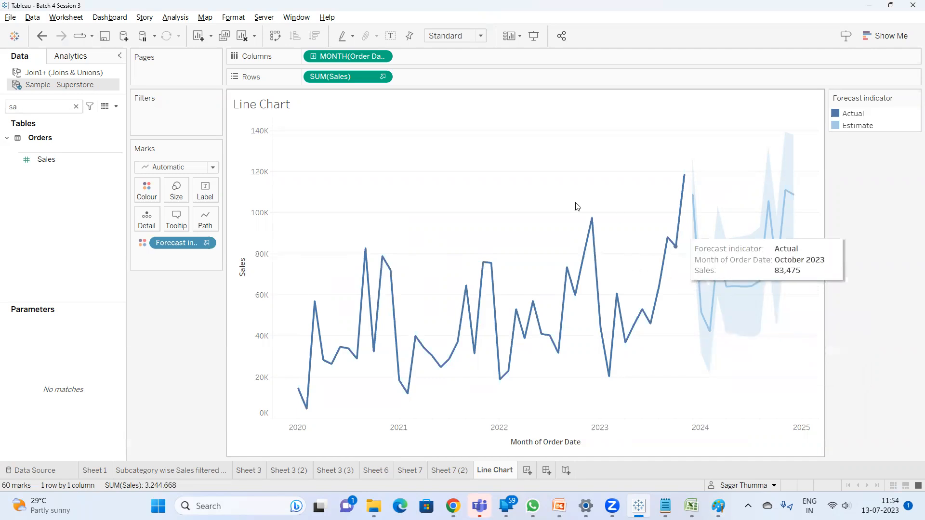
Turn off the forecast on the Sales line chart.
right_click(540, 189)
mouse_move(591, 290)
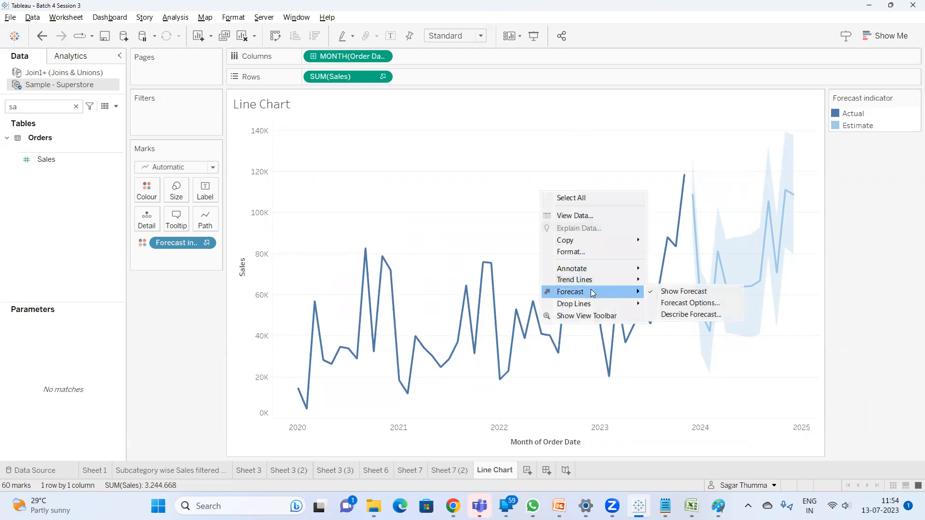
click(670, 292)
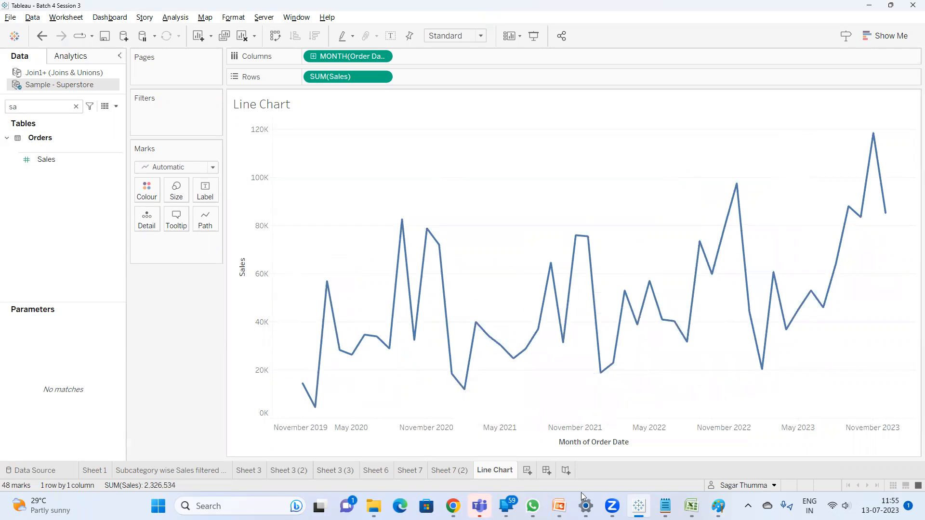
Switch to PowerPoint and review the slides on scatter plots, chart choice, change over time and how to create the line chart.
click(559, 506)
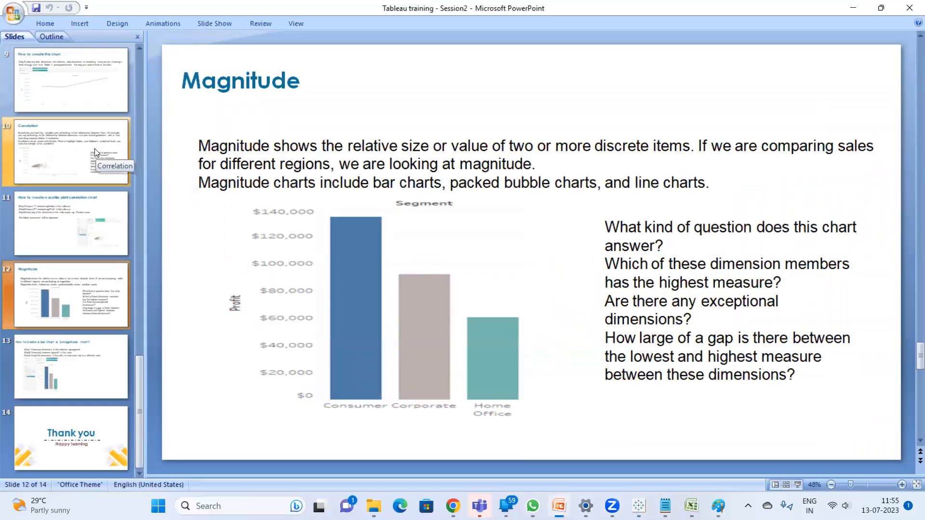
click(70, 218)
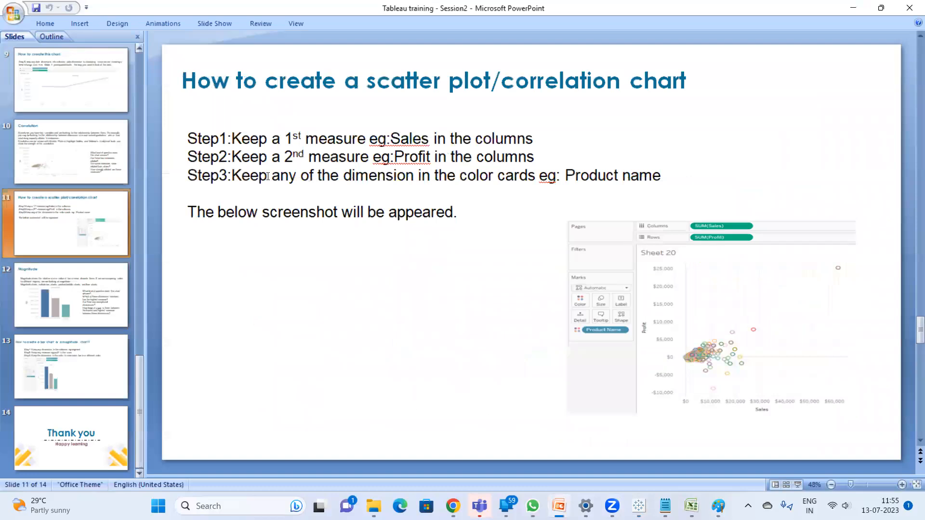
click(79, 103)
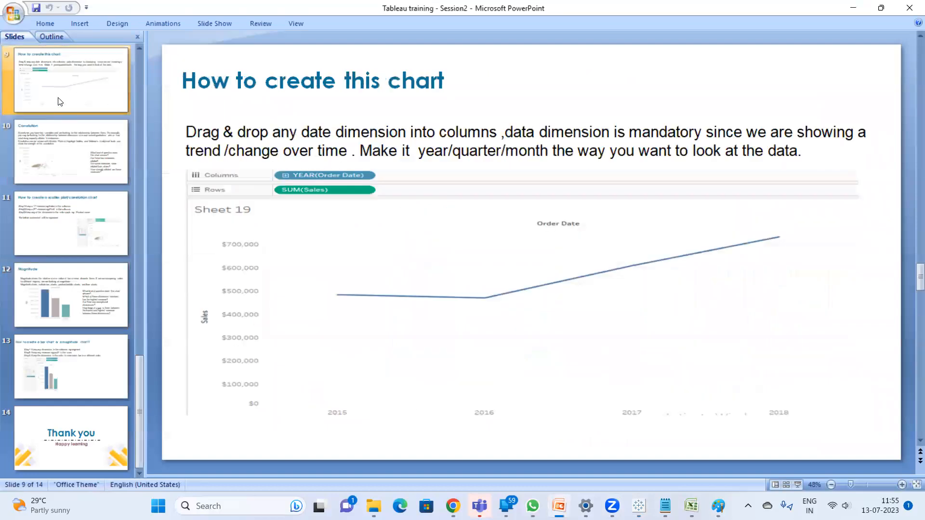
scroll(74, 98, up, 1)
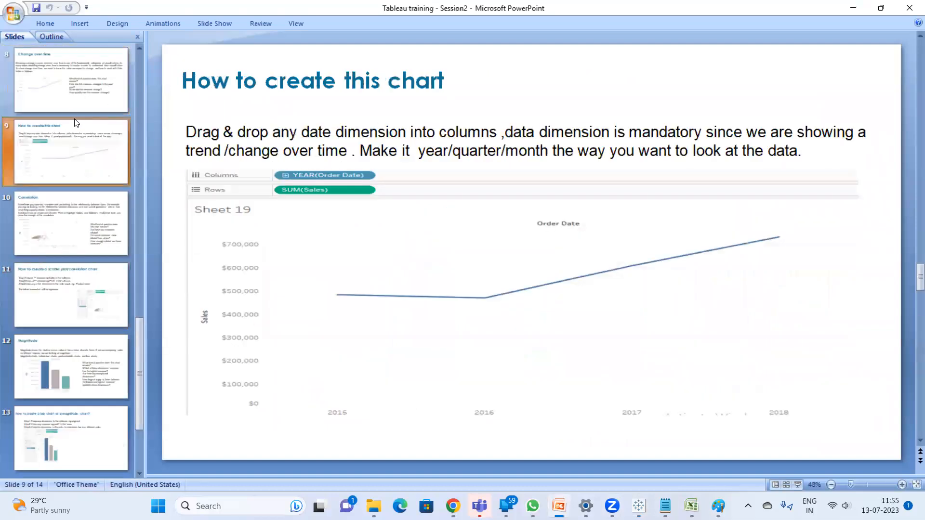
click(81, 94)
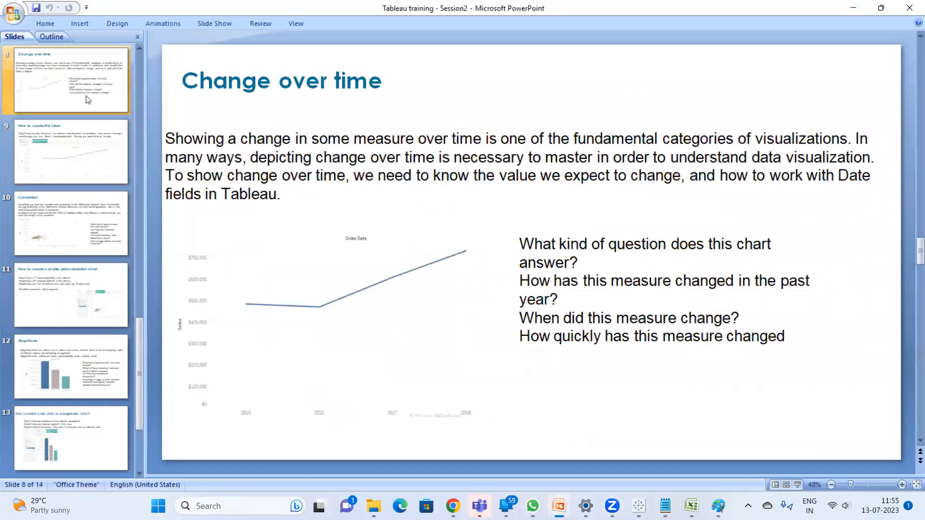
key(Up)
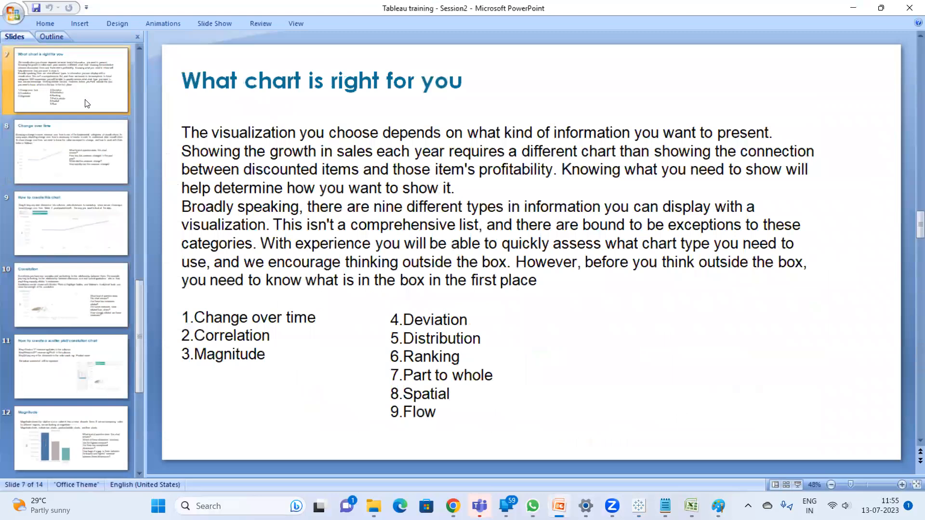
click(89, 124)
key(Down)
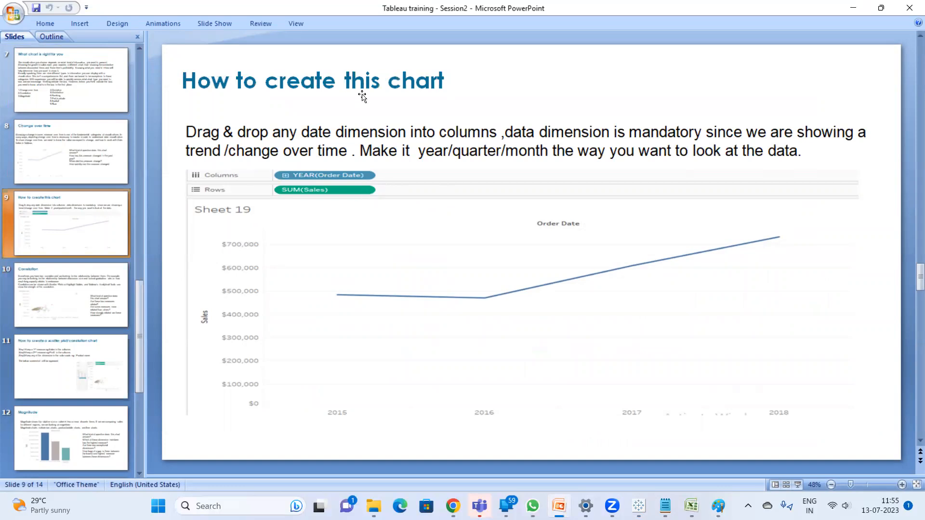
Show the Correlation slide and, back in Tableau, add a new worksheet named "Correlation Chart".
click(67, 294)
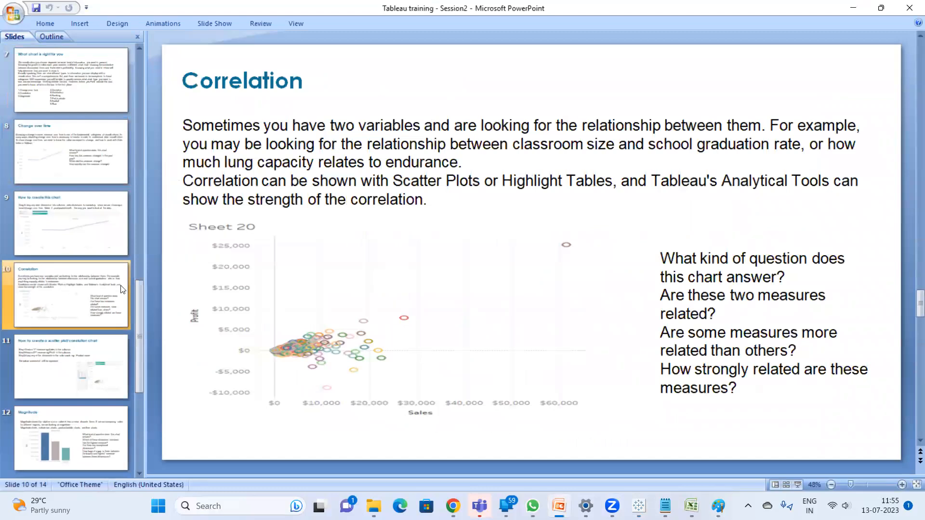
mouse_move(639, 506)
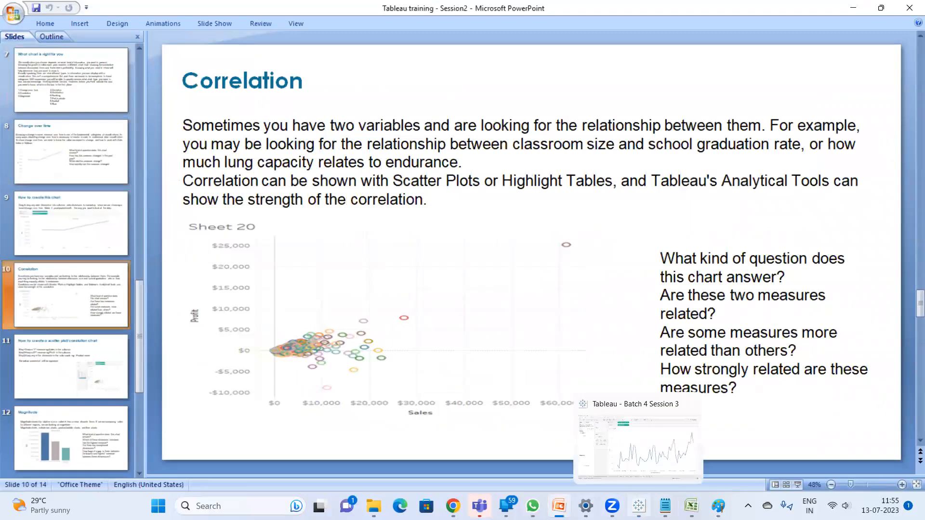
click(638, 505)
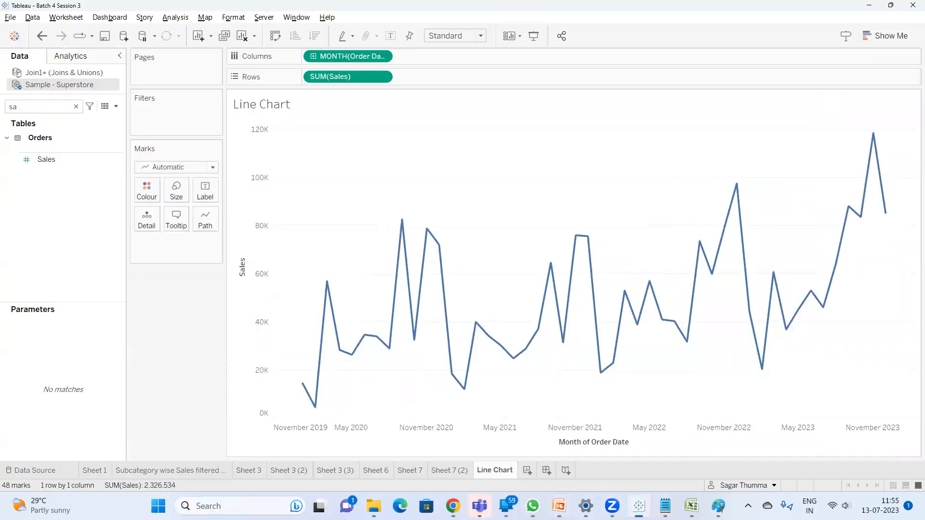
click(521, 471)
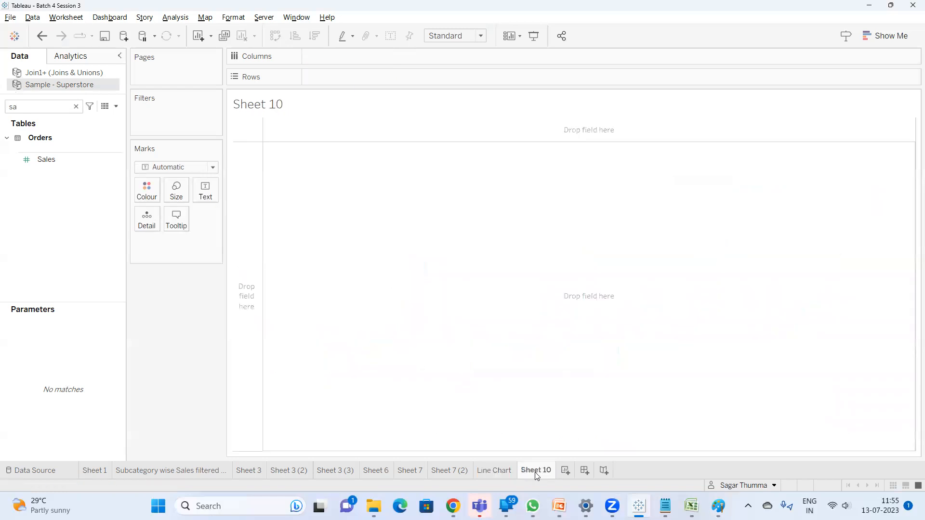
double_click(525, 472)
text(Corre)
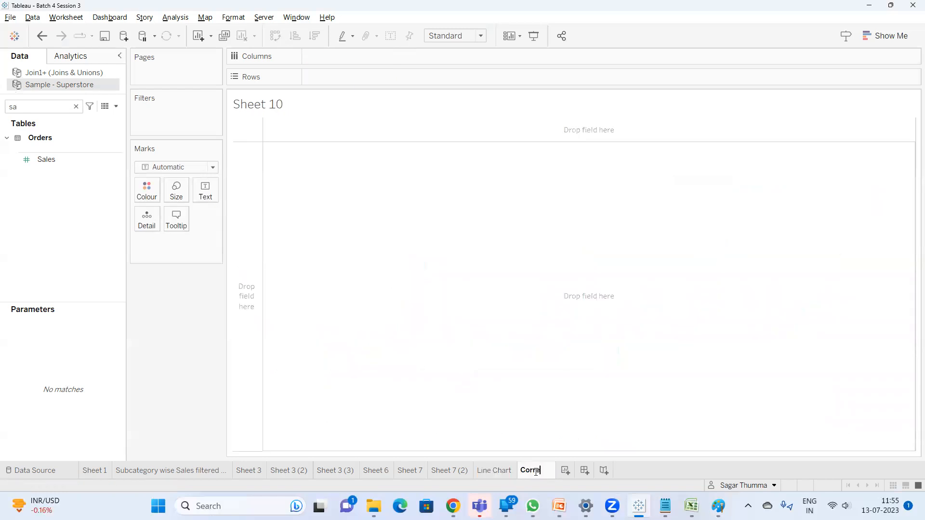
text(lation Chart)
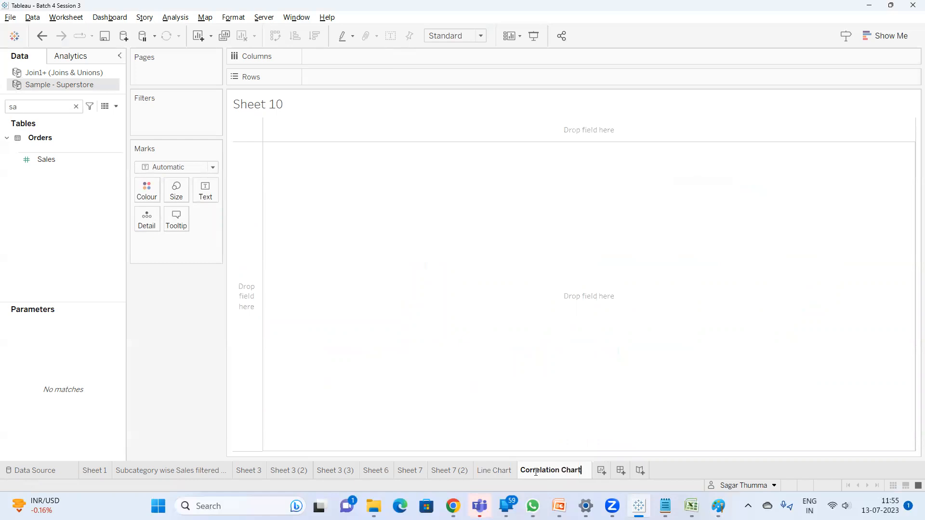
key(Return)
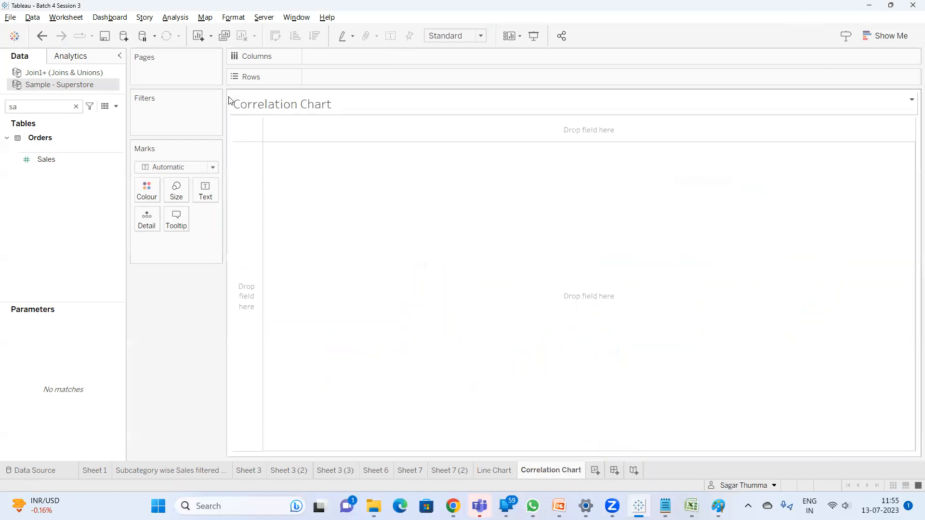
Switch to Notepad and write "comparing two diff variables or measures" under the Correlation Chart heading.
click(665, 506)
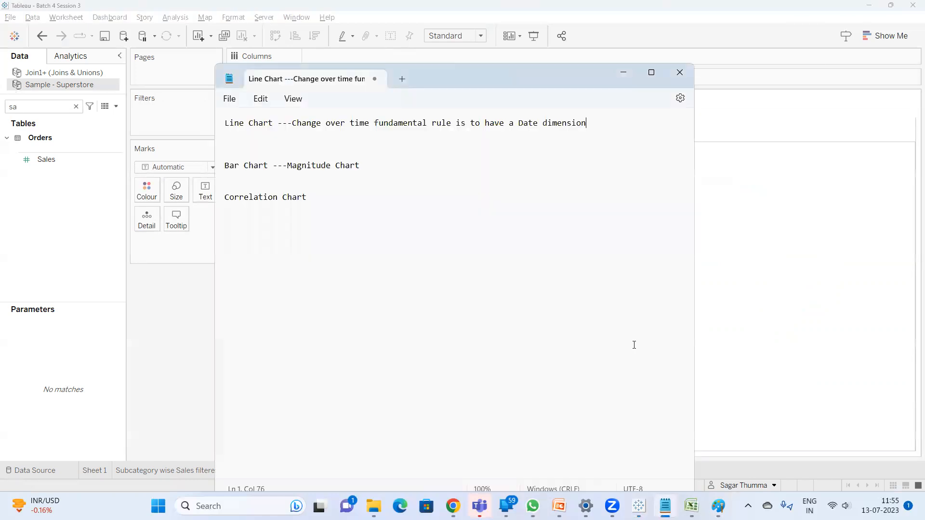
click(319, 220)
key(Return)
text(comparig)
key(BackSpace)
key(BackSpace)
text(ng two diff var)
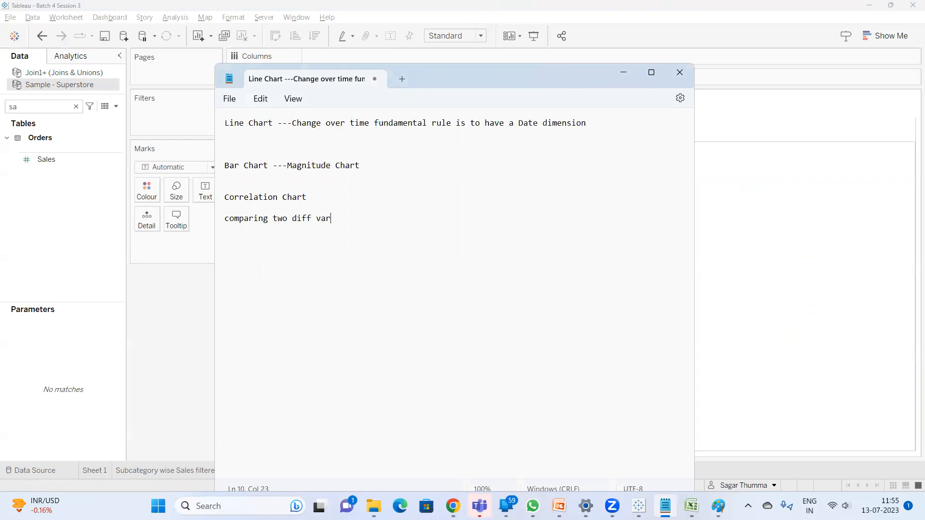
text(ialbe)
key(BackSpace)
key(BackSpace)
key(BackSpace)
text(bles or measures)
Return to Tableau and plot Sales on rows against Profit on columns in the Correlation Chart sheet.
click(139, 316)
click(51, 161)
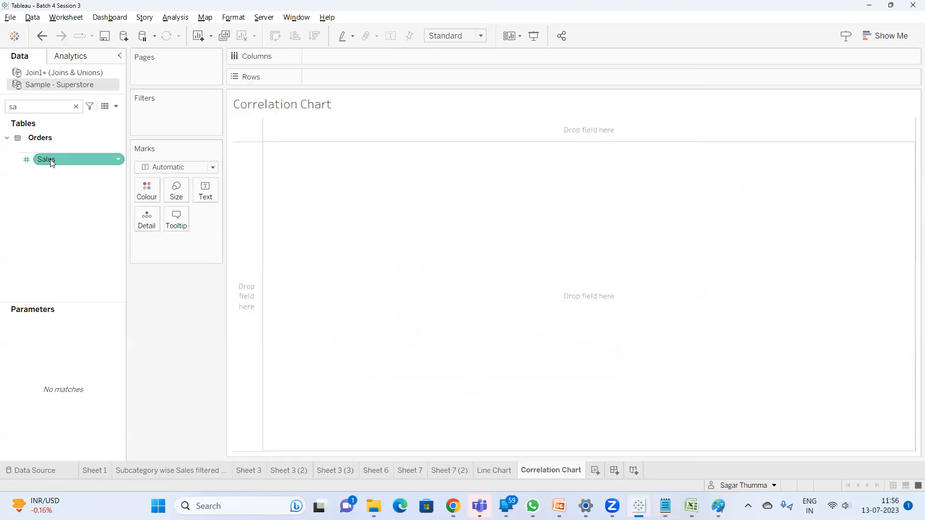
double_click(50, 159)
click(47, 109)
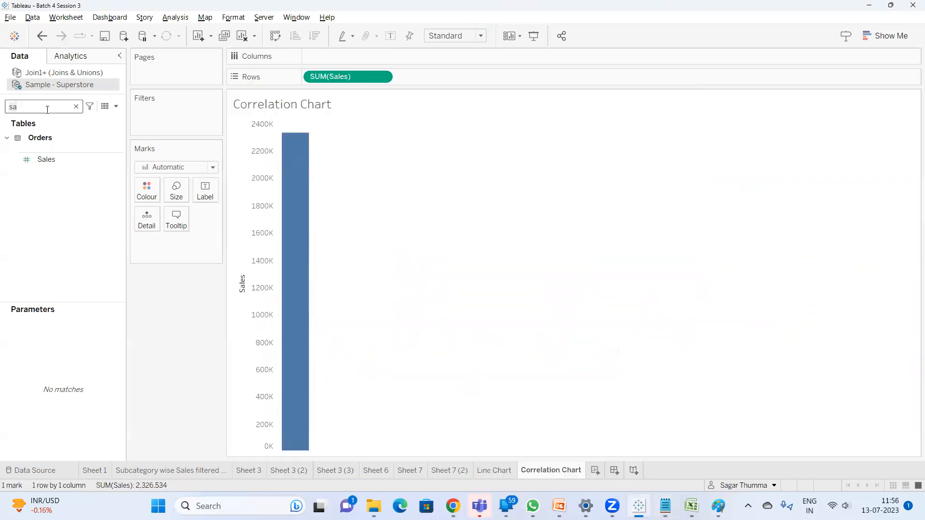
text(prof)
click(62, 177)
double_click(62, 182)
Find the Sub-Category field and colour the scatter plot's marks by it.
click(71, 105)
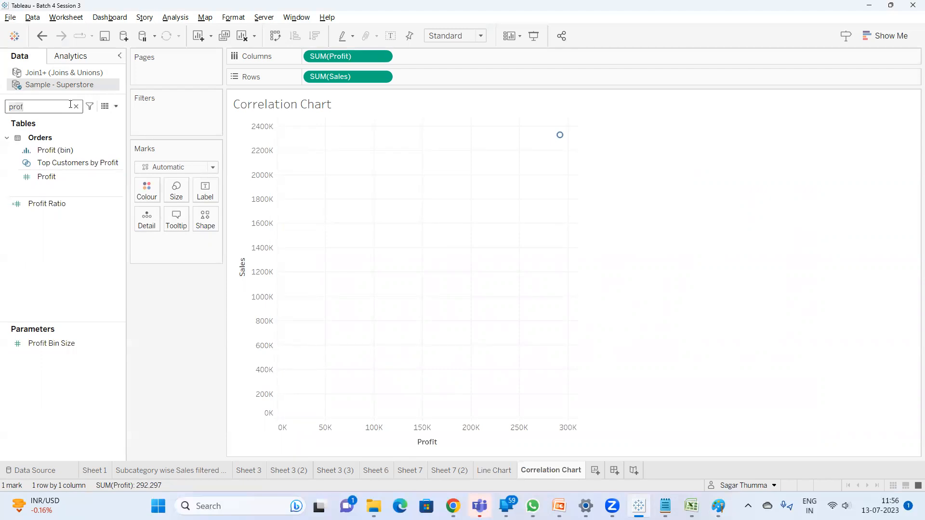
text(sub)
click(71, 165)
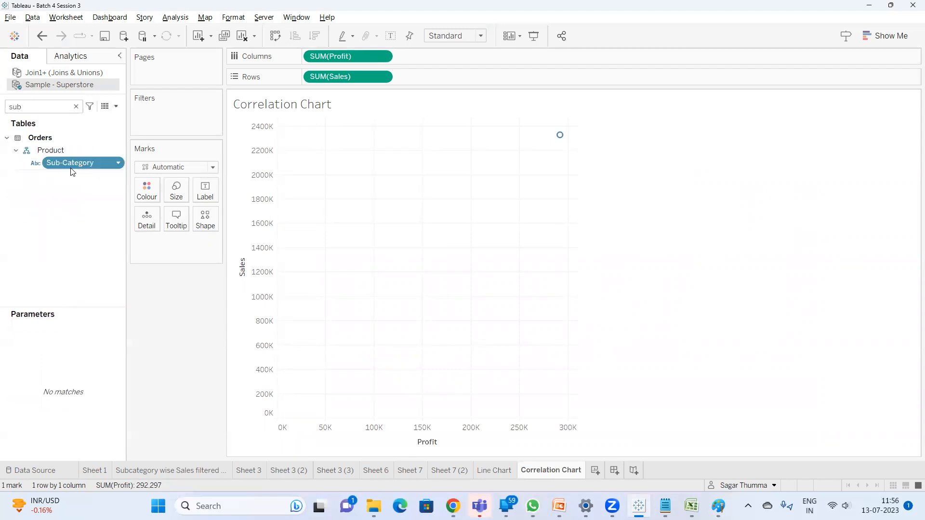
double_click(71, 167)
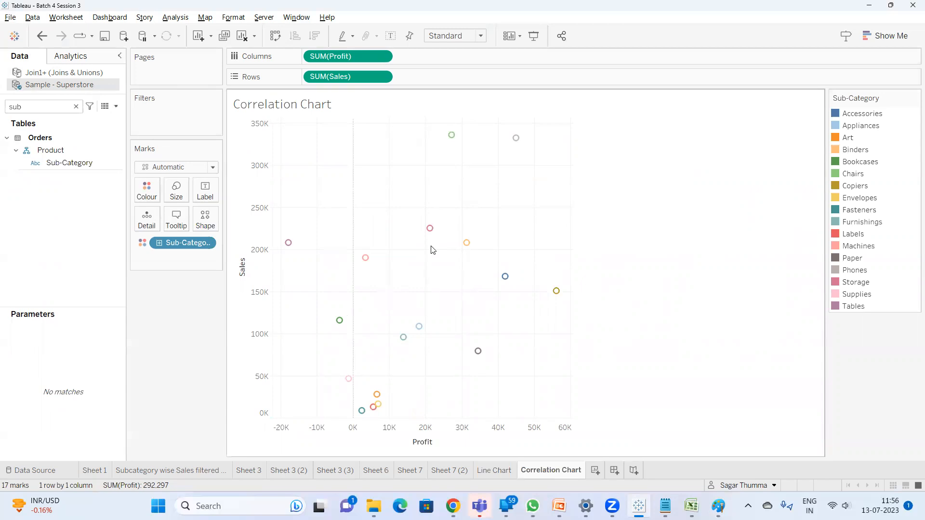
Switch to Notepad and write the example line "Product ---1000 mc" below the correlation notes.
click(665, 506)
key(Return)
key(Return)
key(Return)
key(Return)
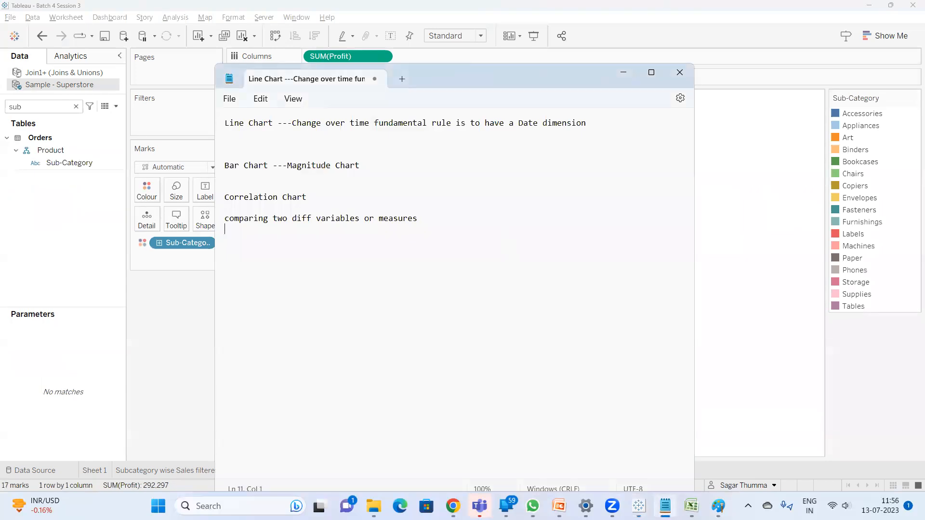
text(Prood)
key(BackSpace)
key(BackSpace)
text(duct ---1000)
text(mc)
Add the lines "Selling it for 1200---Sales" and "Profit ------200" to the product example.
key(Return)
text(Selling it for )
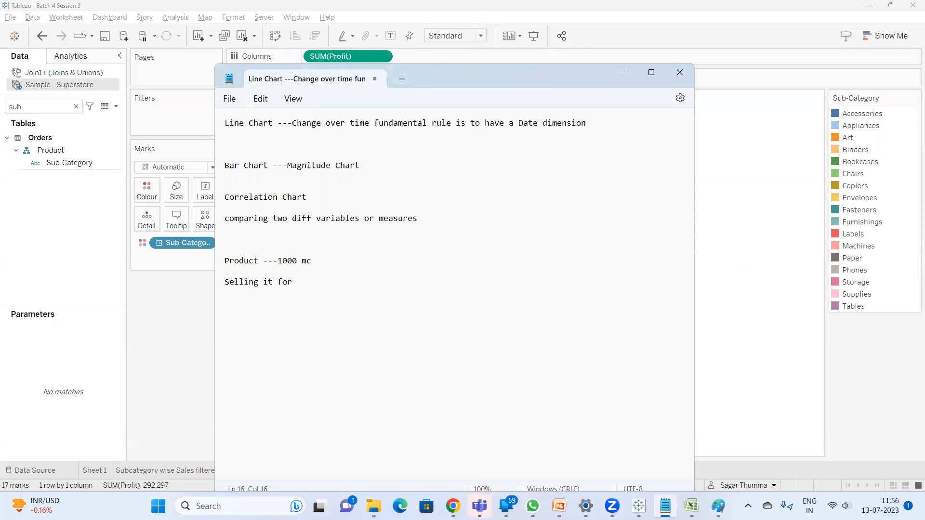
text(`)
key(BackSpace)
text(1200)
key(Return)
click(339, 281)
text(---Sales)
key(Return)
text(Profit ------200)
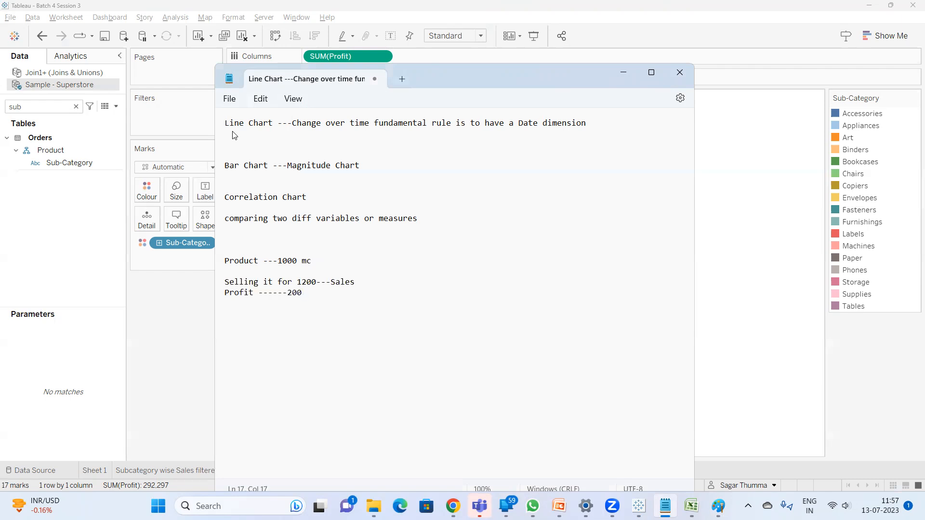
Add blank lines below the profit line and label the example product as "Product A".
drag(317, 263, 224, 261)
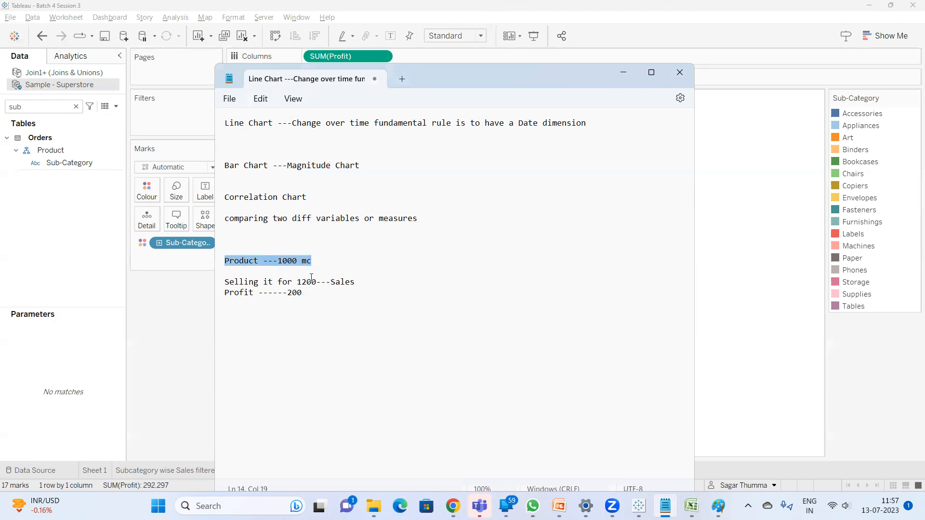
click(305, 294)
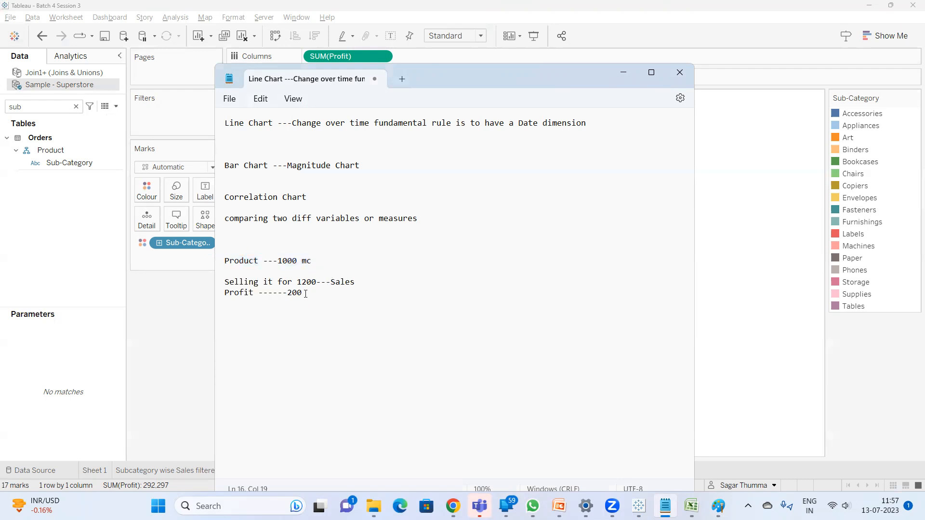
key(Return)
key(Return)
key(Return)
key(Return)
click(263, 260)
text(A)
Start a second example below the first with the line "Product B ----100000".
key(Down)
key(Down)
text(Product B)
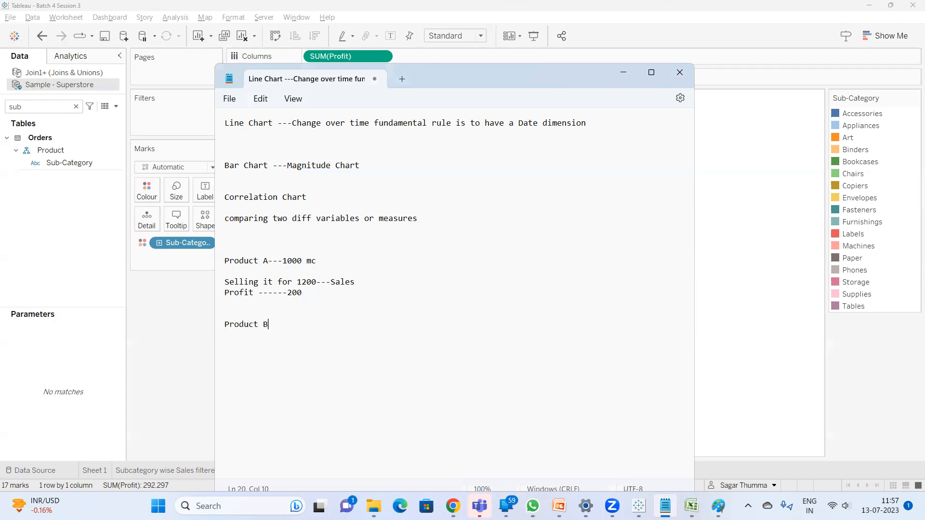
text( ----100000)
Add the lines "Sellling it for 100100---Sales" and "Profit ----100" under Product B.
key(Return)
text(Sell)
key(BackSpace)
text(lling it for)
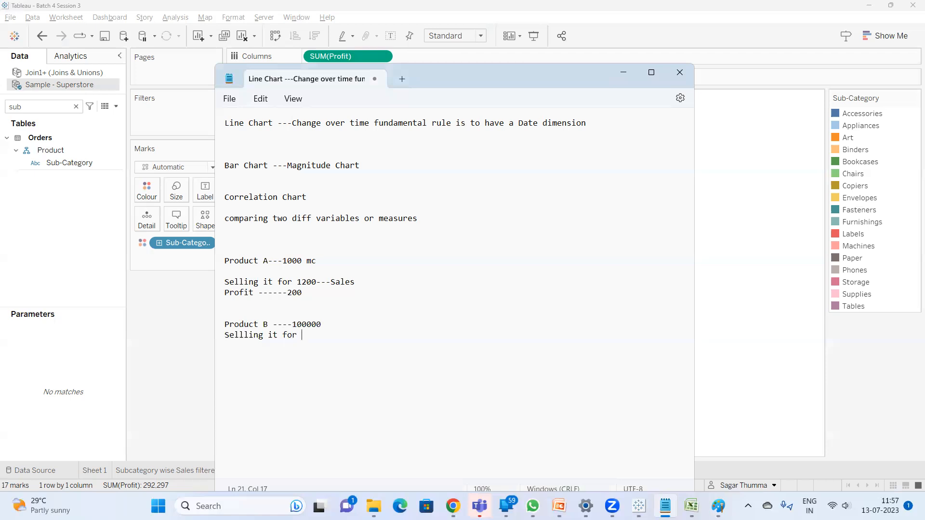
text( 100010)
key(BackSpace)
click(340, 335)
text(---Sales)
key(Return)
text(Profit ----100)
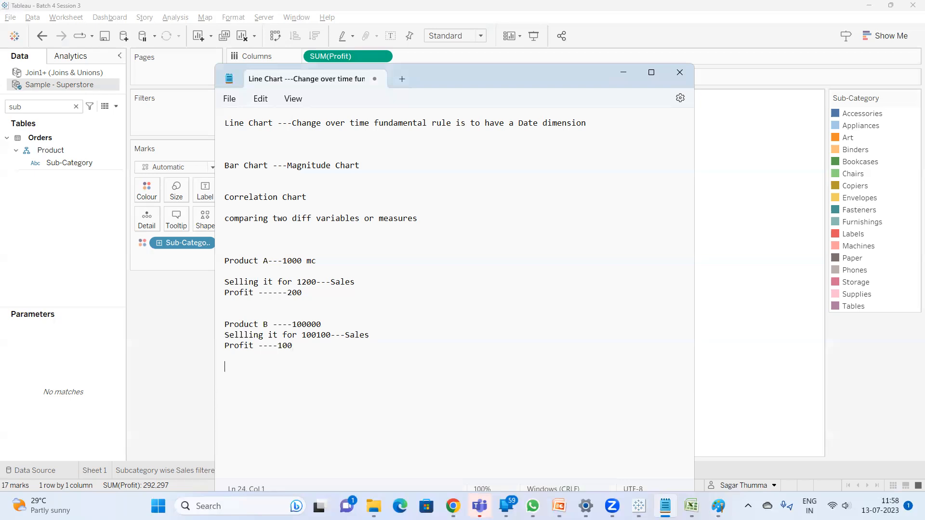
Write the conclusion "if your sales is more that does not mean your profit is more" below both examples.
text(if your sale)
key(BackSpace)
text(s is more that do)
text(e)
key(BackSpace)
key(BackSpace)
text(e that)
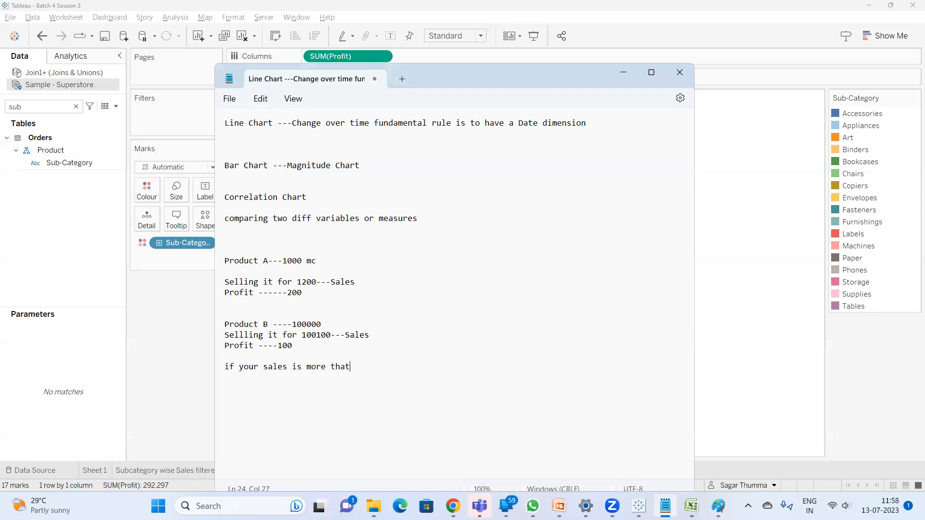
text( does not mean your profit is more)
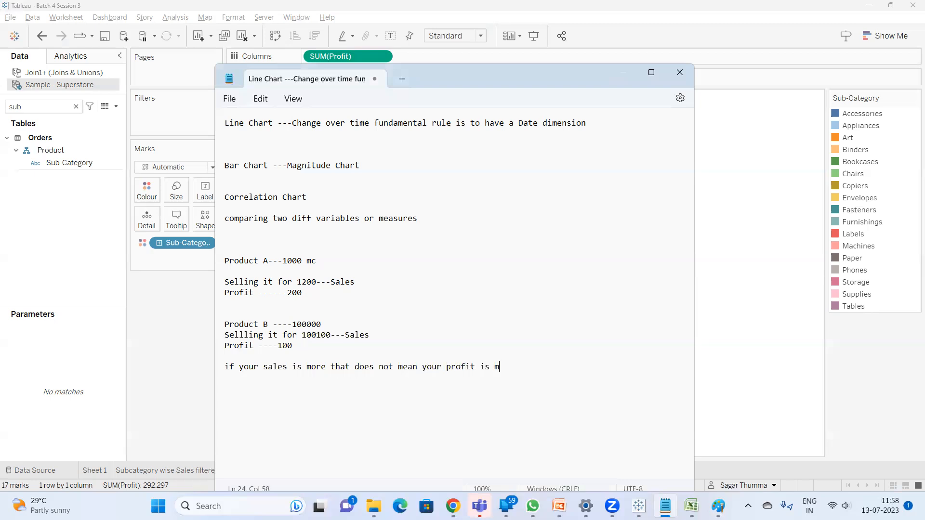
Add the lines "sales increasing" and "profit might not increasing" under the conclusion.
click(316, 282)
click(311, 335)
click(285, 345)
click(536, 370)
key(Return)
key(Return)
text(sales increasing prof)
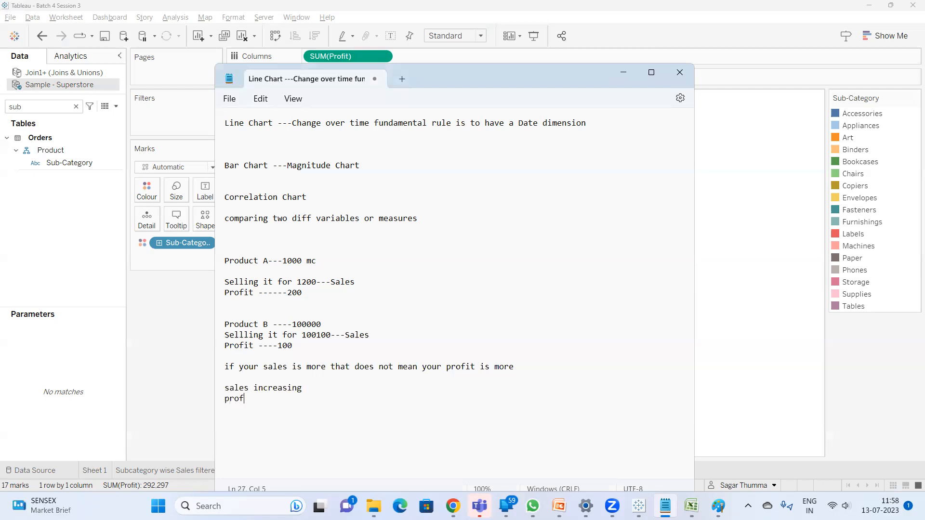
text(it might not incres)
text(sing)
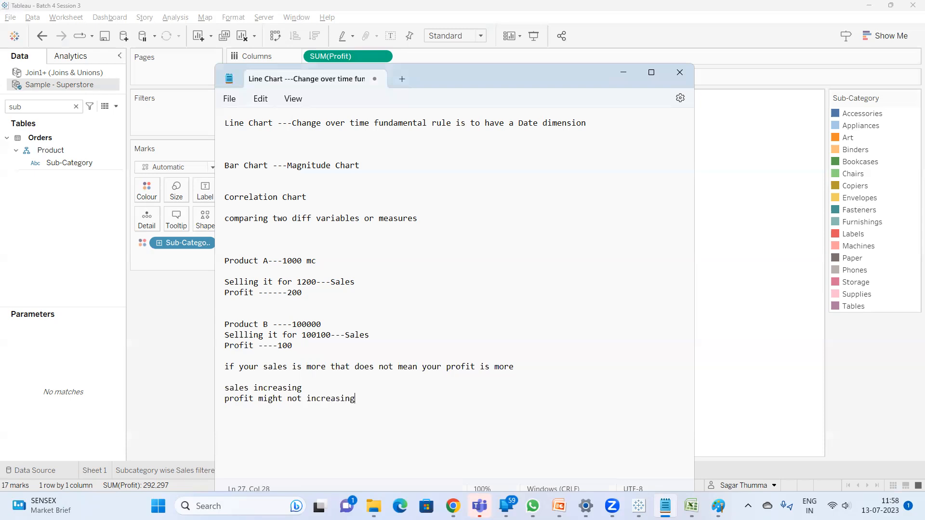
Append "*10" to Product A's cost, selling price and profit figures.
click(270, 264)
click(320, 263)
text(*10)
click(318, 282)
text(*10)
click(304, 292)
text(*10)
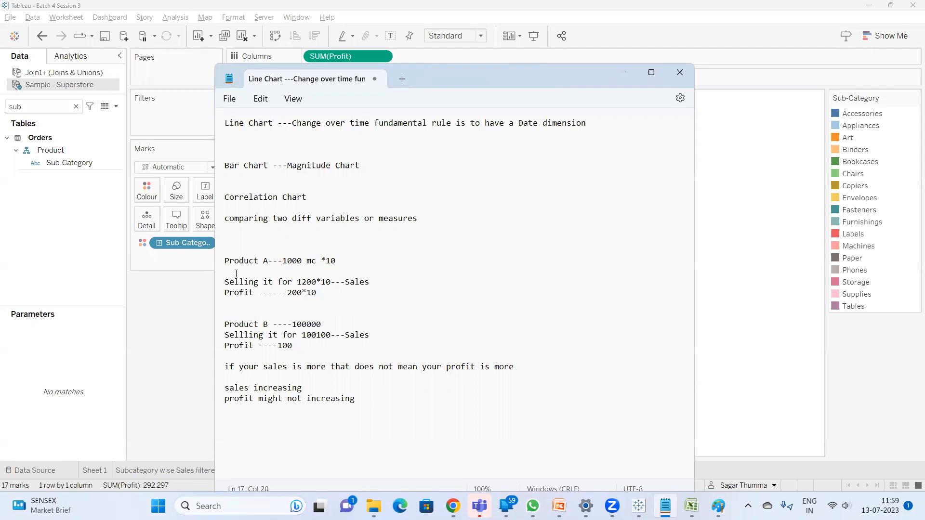
Append "*10" to Product B's cost and profit figures.
click(325, 325)
text(*10)
click(304, 347)
text(*10)
Highlight the Product A and Product B blocks in turn to compare their sales and profit.
drag(325, 291, 220, 254)
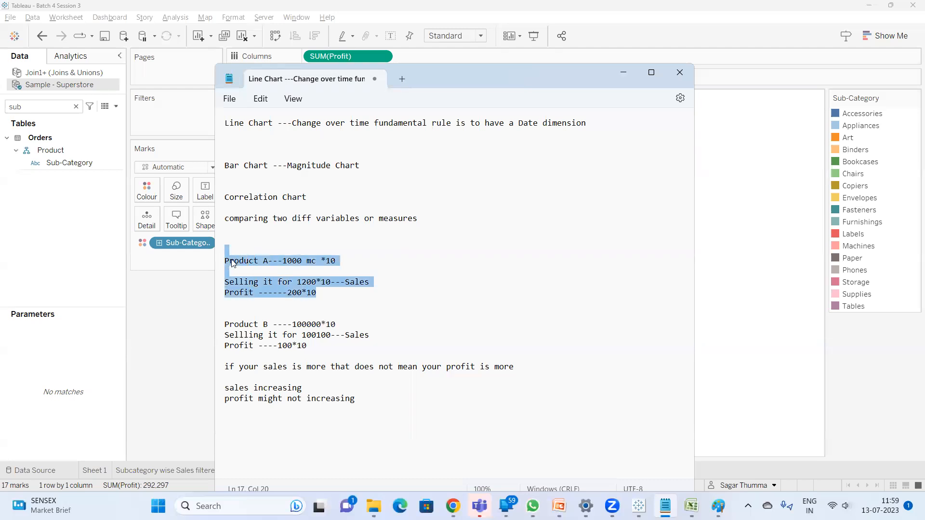
drag(308, 345, 215, 324)
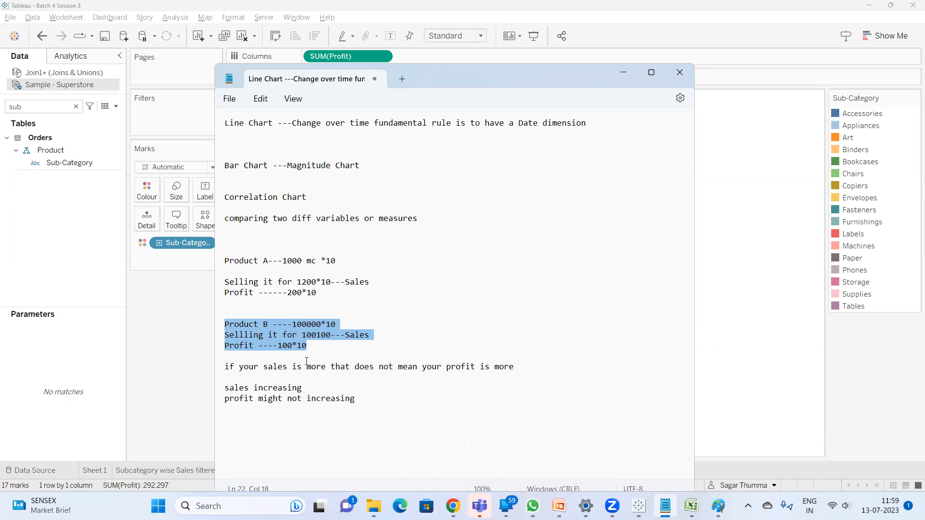
click(360, 335)
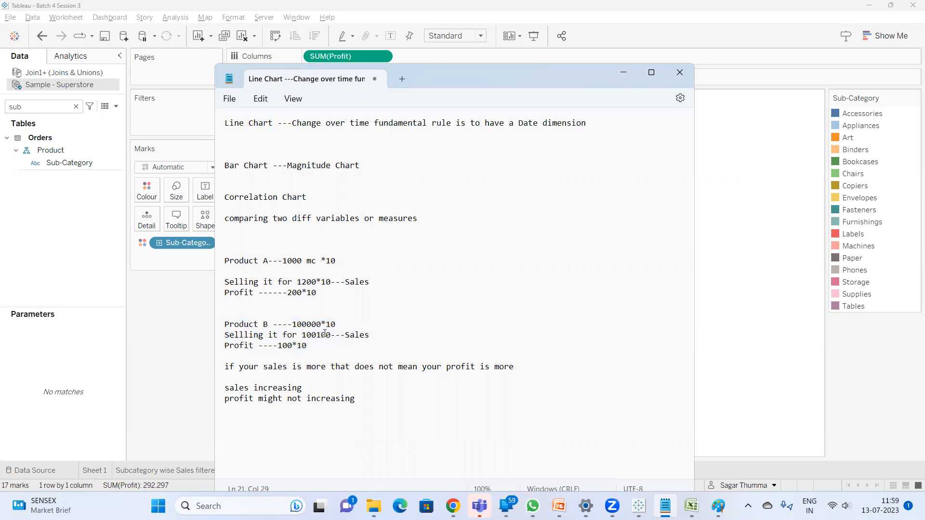
click(376, 336)
drag(224, 324, 324, 344)
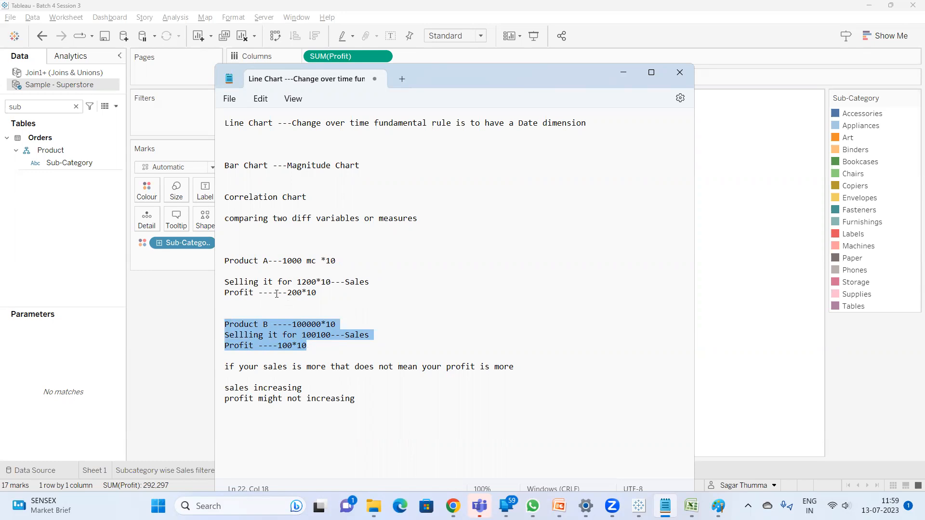
drag(327, 298, 225, 260)
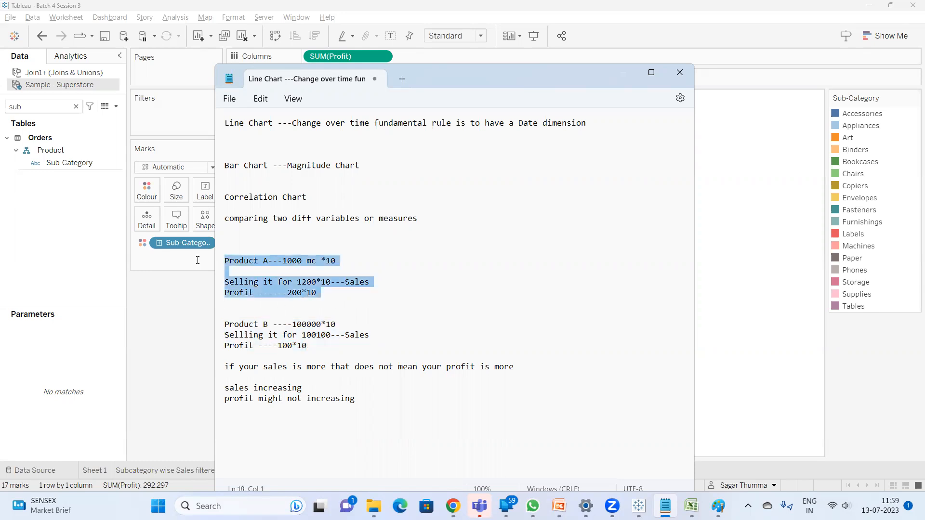
click(323, 294)
key(Down)
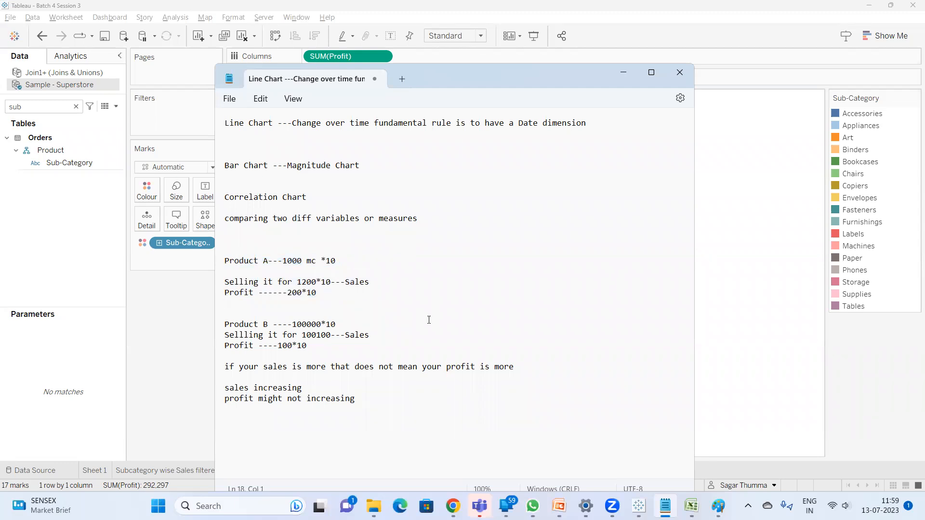
Insert a "correlation chart" line with spacing between the Product B example and the conclusion.
click(393, 352)
key(Return)
key(Return)
text(c)
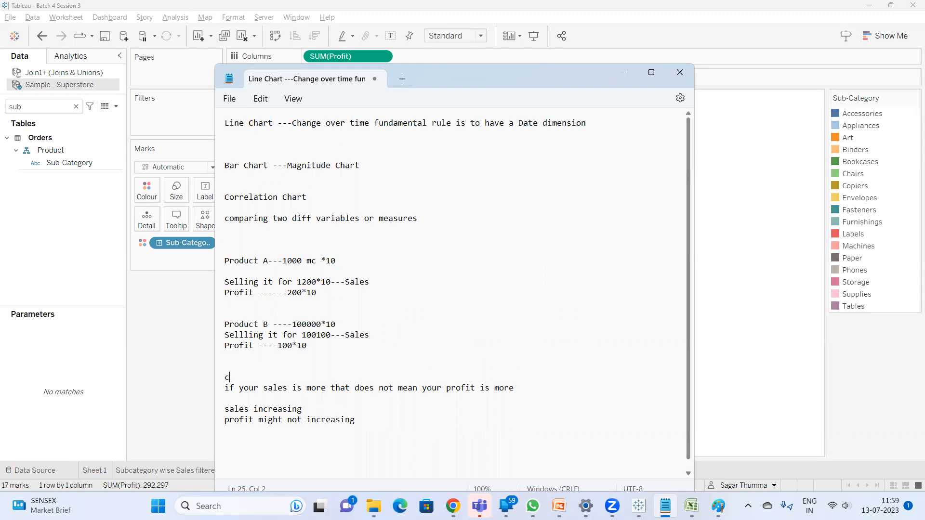
text(orrelation chart)
key(Return)
key(Return)
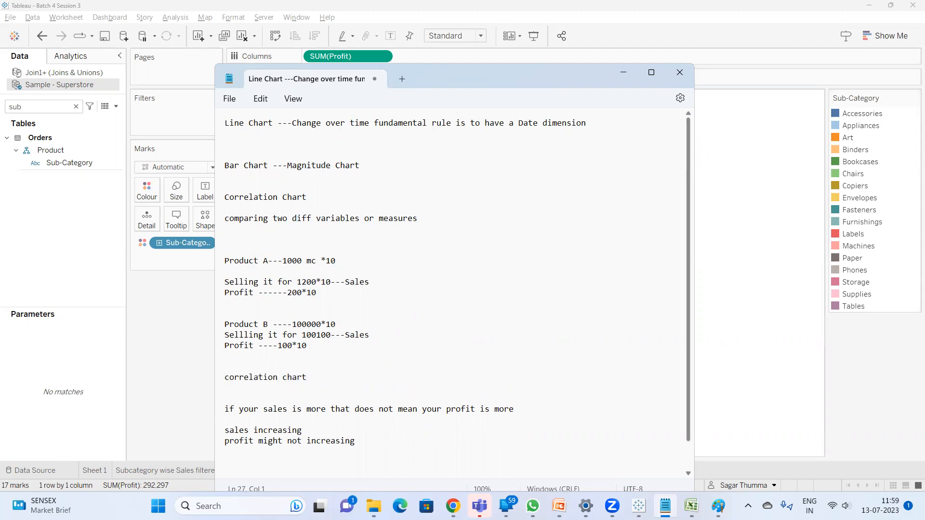
Under "correlation chart", add the lines "sales is increasing whether profit increasing" and "ideal sales is increasing profit should also increase".
text(sales is increasing wheth)
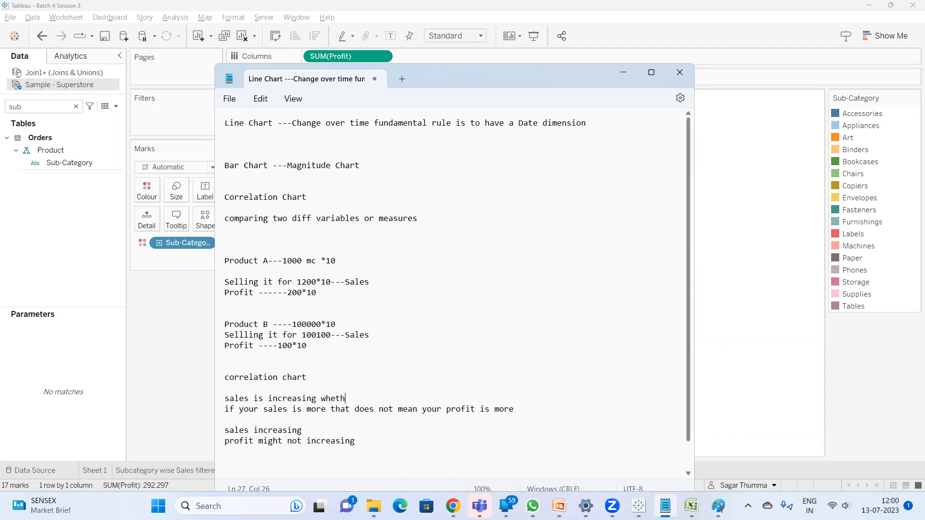
text(er profit increasing)
key(Return)
text(ideal sales is increasi)
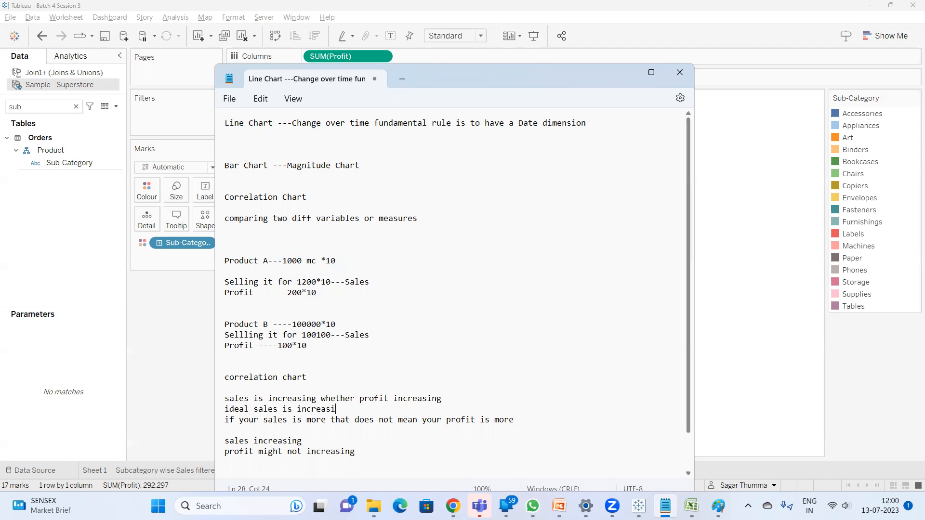
text(ng profit should also increase)
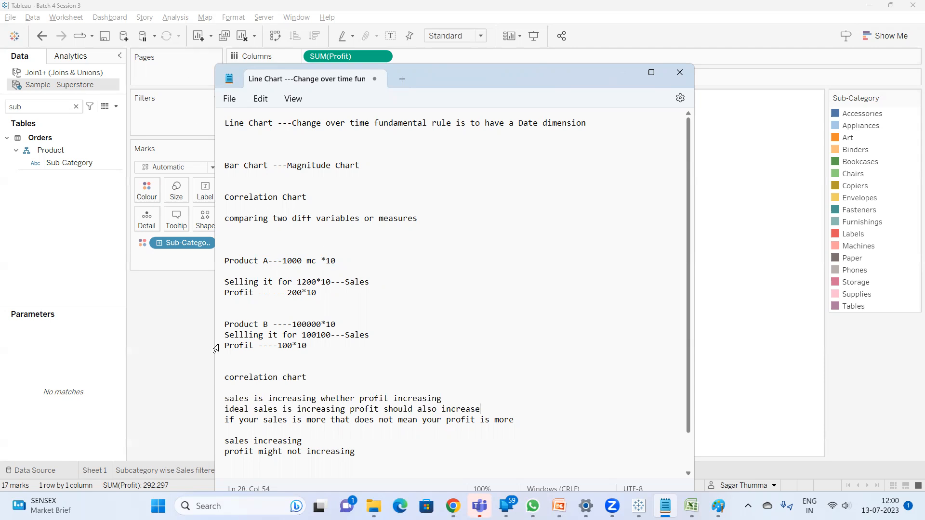
click(311, 346)
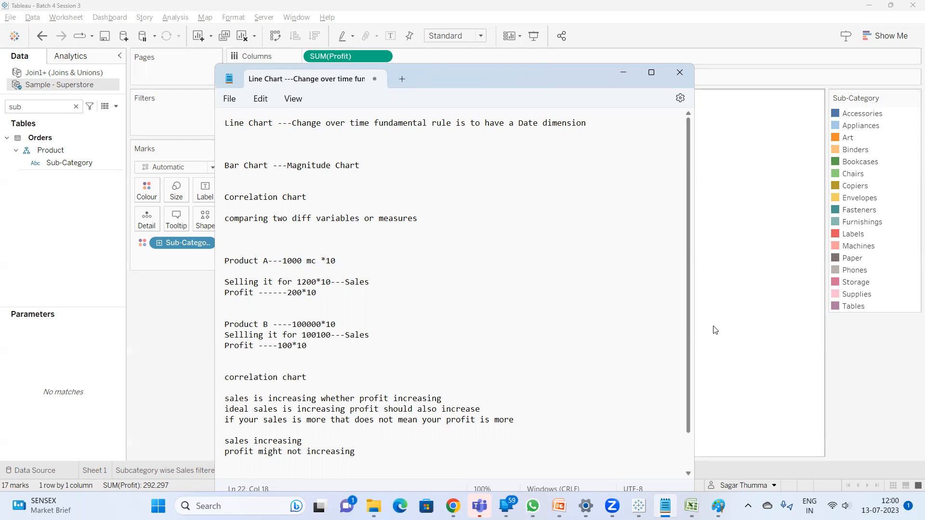
Switch to Tableau, widen the Marks card so the Sub-Category name fits, and inspect the Phones mark's details.
click(733, 319)
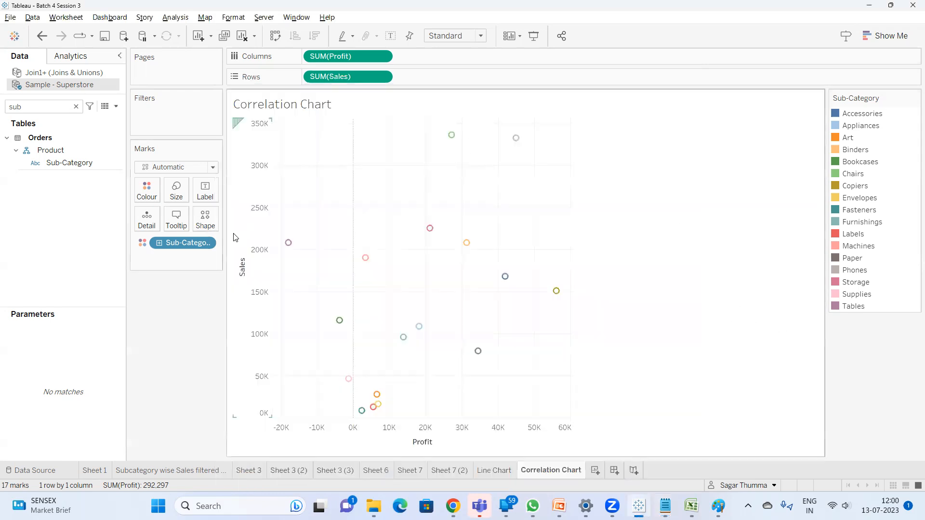
drag(225, 234, 246, 232)
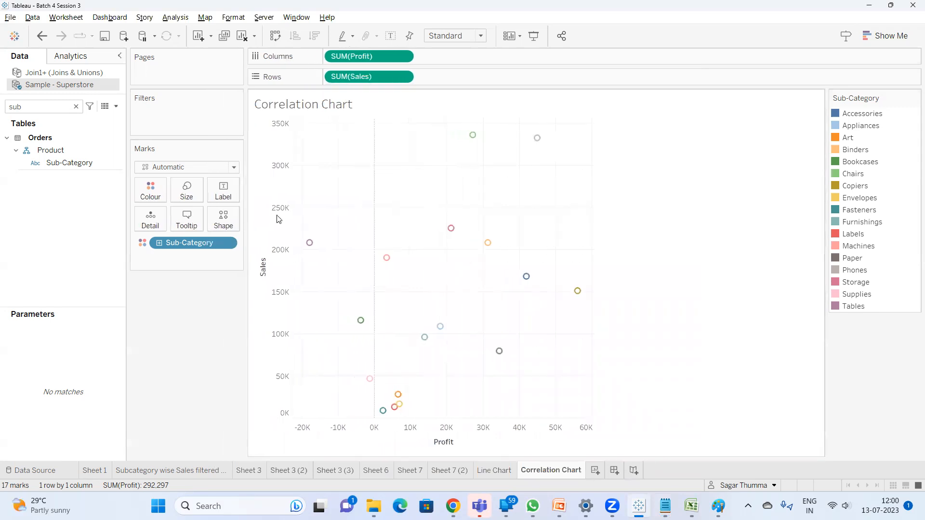
mouse_move(540, 140)
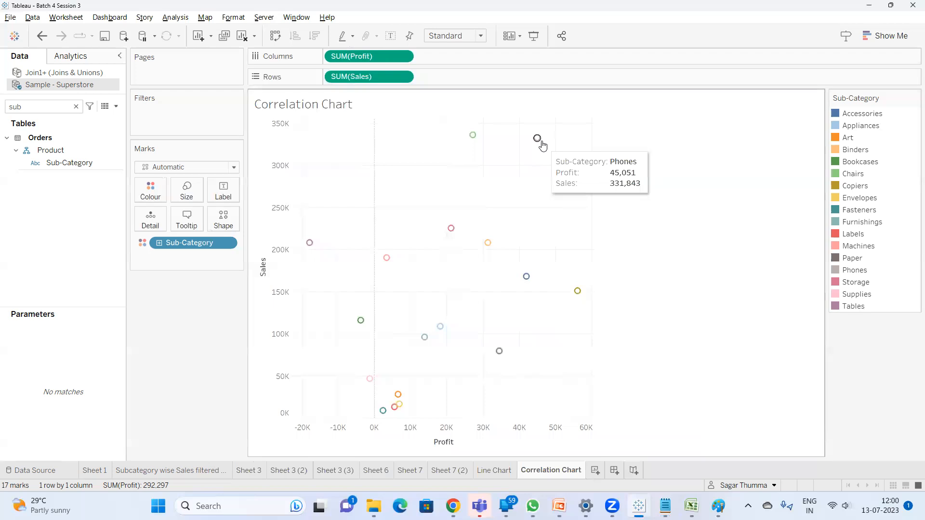
Switch to Notepad and insert five blank lines above the Line Chart note.
key(alt+Tab)
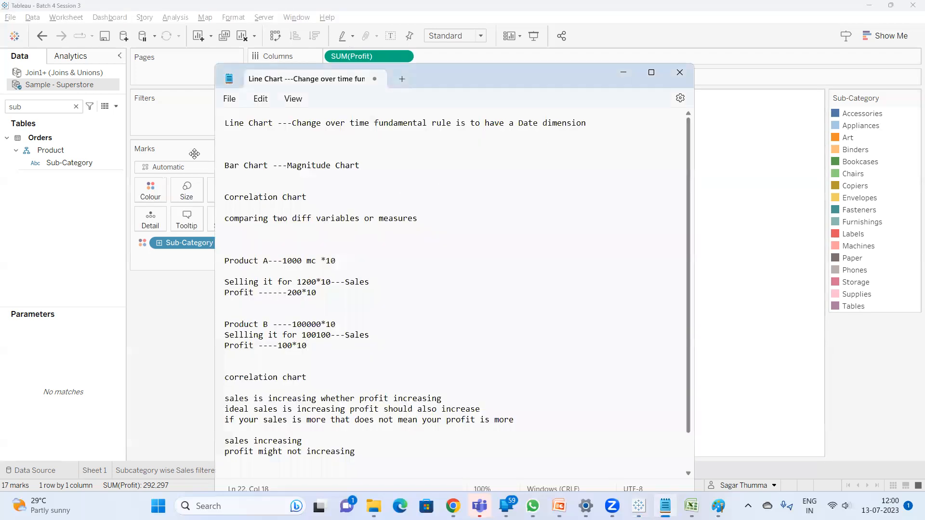
click(225, 122)
key(Return)
key(Return)
key(Return)
key(Return)
key(Return)
key(Up)
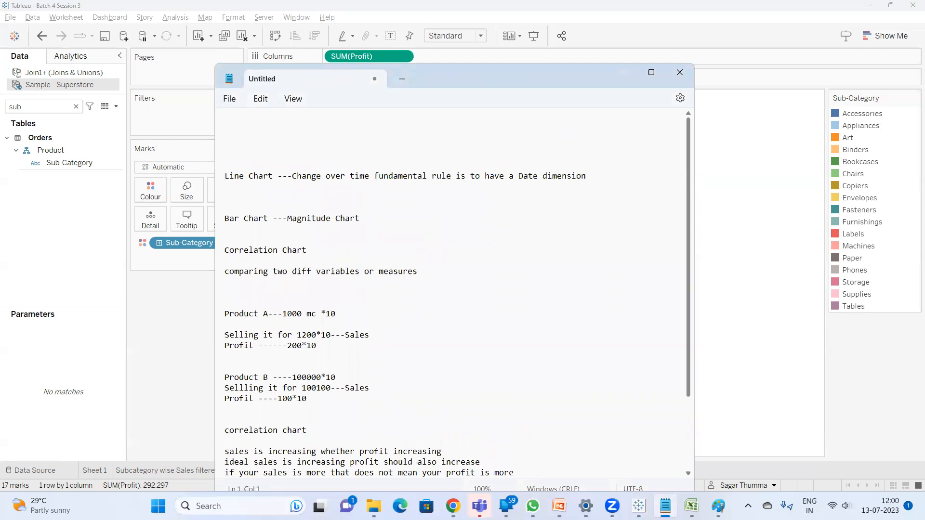
Write a "phones" example above the notes with "Sales 331000" and "proft 45000", taking the figures from the Tableau chart.
key(alt+Tab)
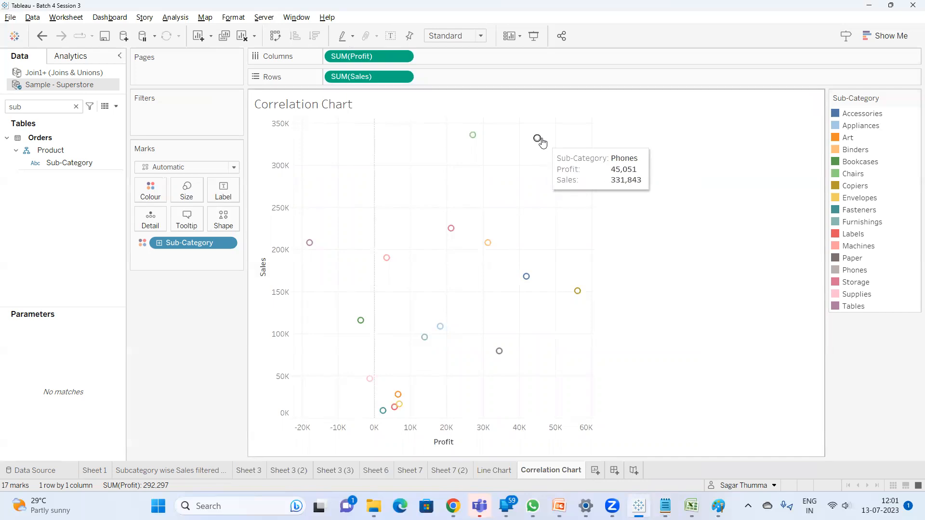
key(alt+Tab)
text(pho)
text(nes)
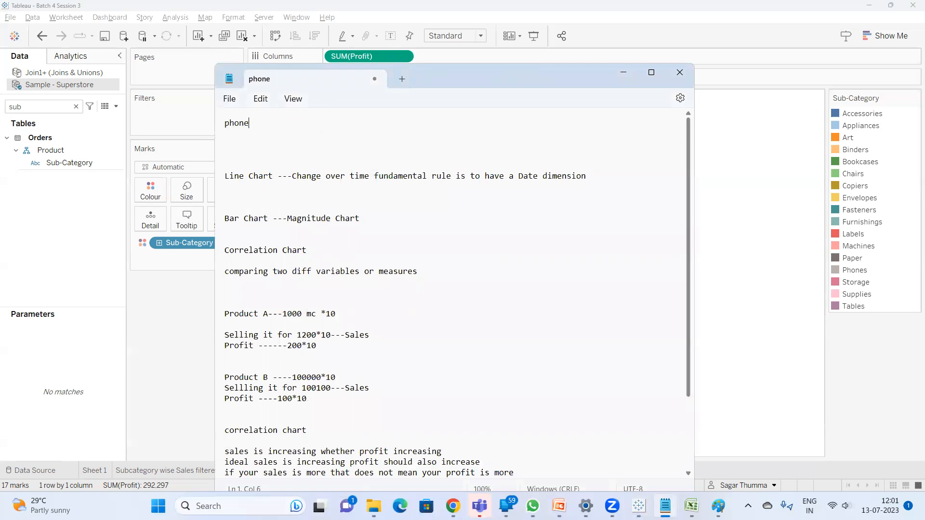
key(Return)
text(Sales )
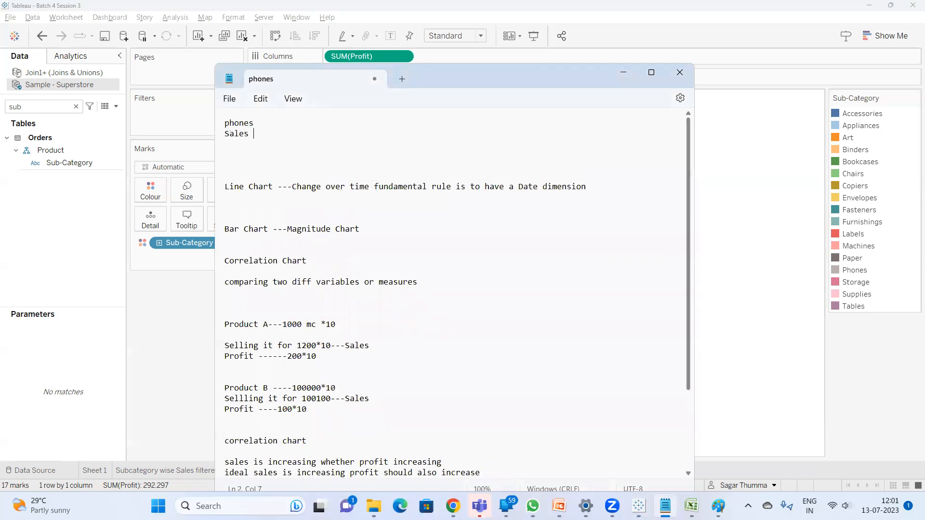
text(331000)
key(Return)
text(profit)
key(alt+Tab)
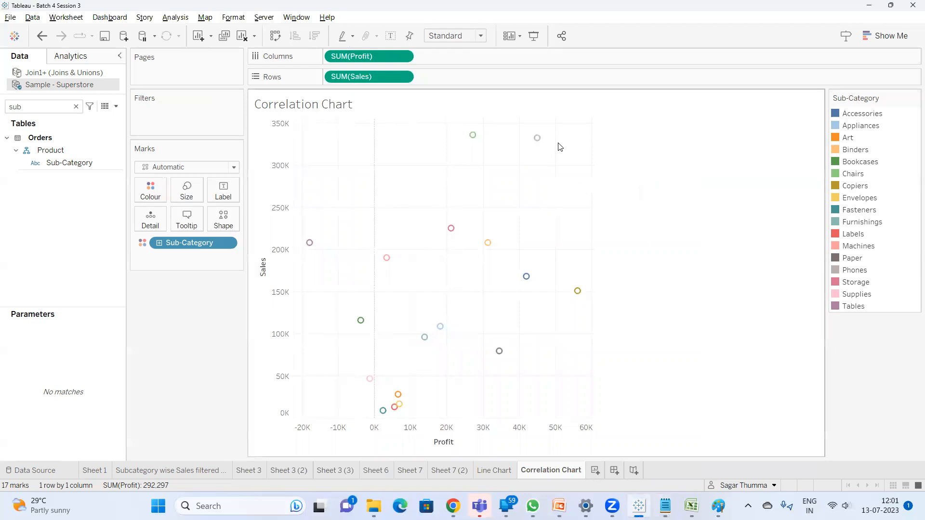
mouse_move(542, 147)
key(alt+Tab)
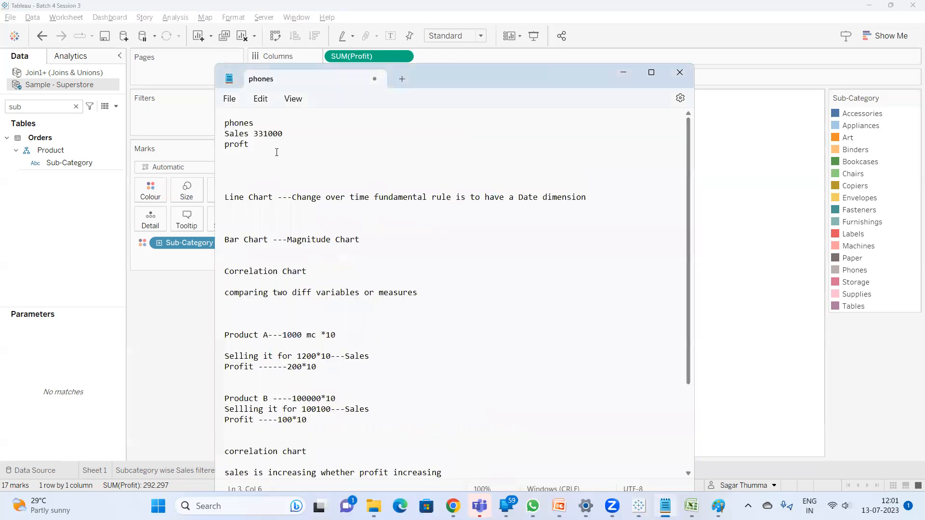
text(45000)
Below the phones example, add a spaced "copiers" block with "Sales 150000" and "profit 56000", using the Copiers mark in Tableau.
key(Return)
key(Return)
key(Return)
key(alt+Tab)
mouse_move(578, 293)
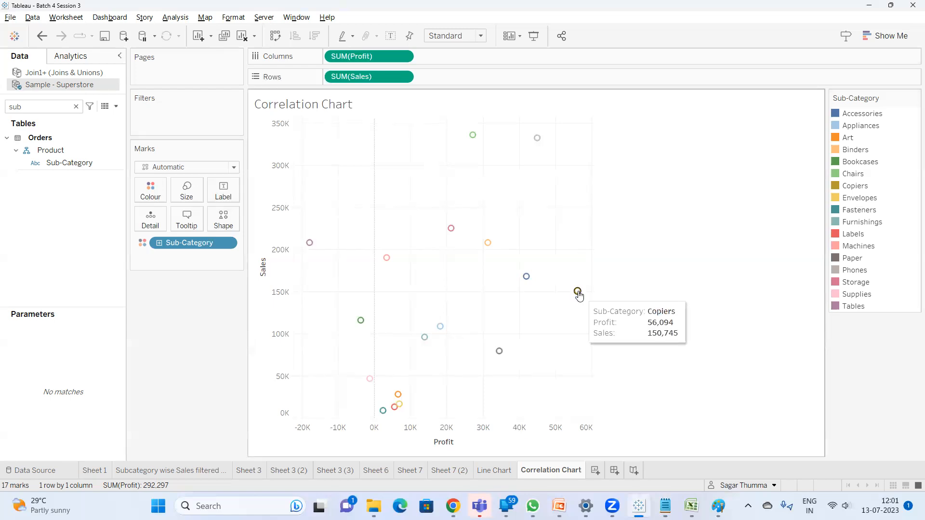
key(alt+Tab)
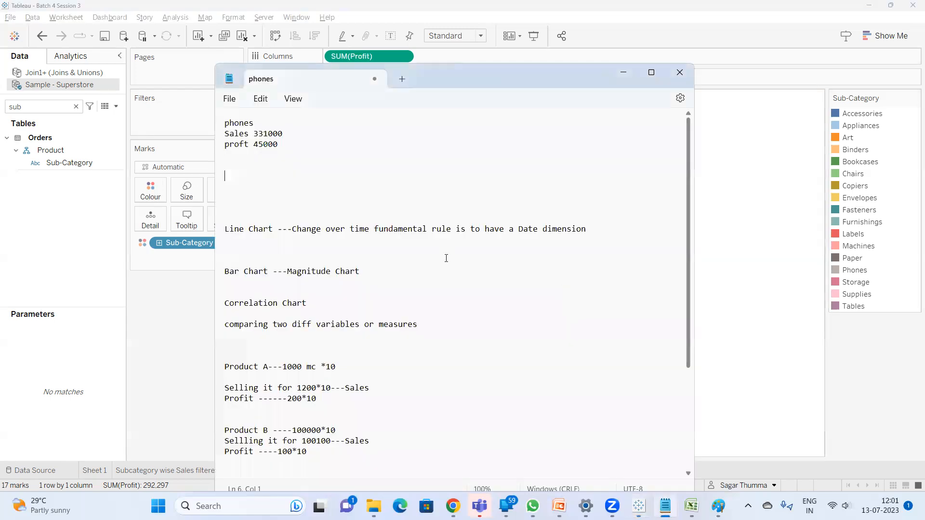
text(copiers)
key(Return)
text(S)
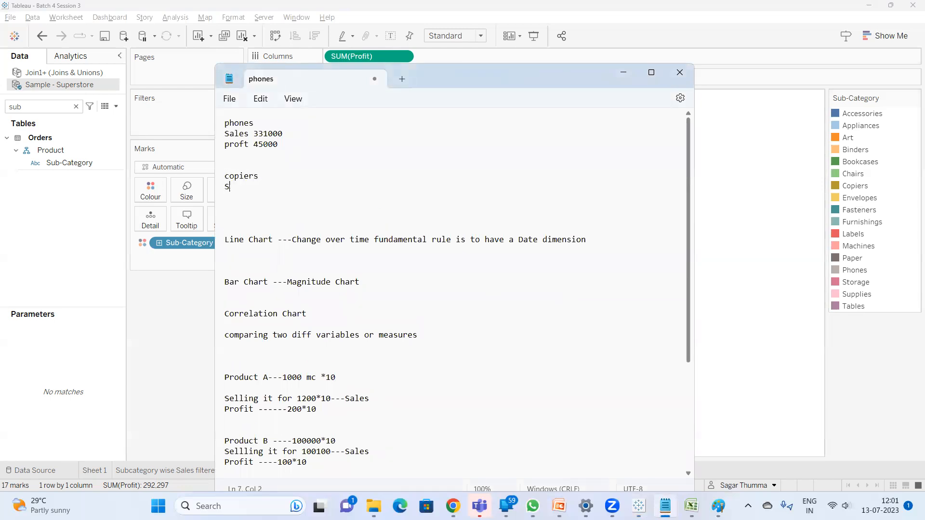
text(ales 150000)
key(Return)
text(profit)
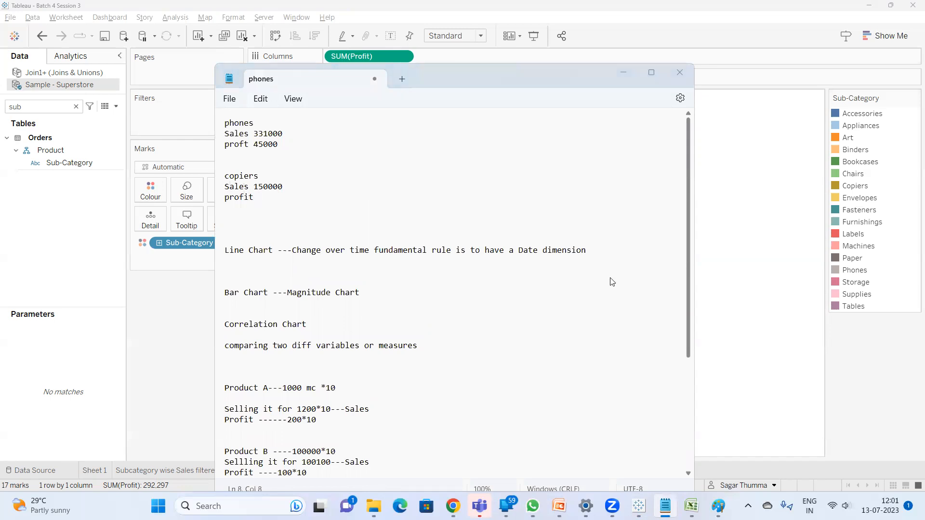
key(alt+Tab)
key(alt+Tab)
text(56000)
Highlight the copiers block and append "more of copiers you will get more prof" to its heading line.
drag(286, 197, 215, 176)
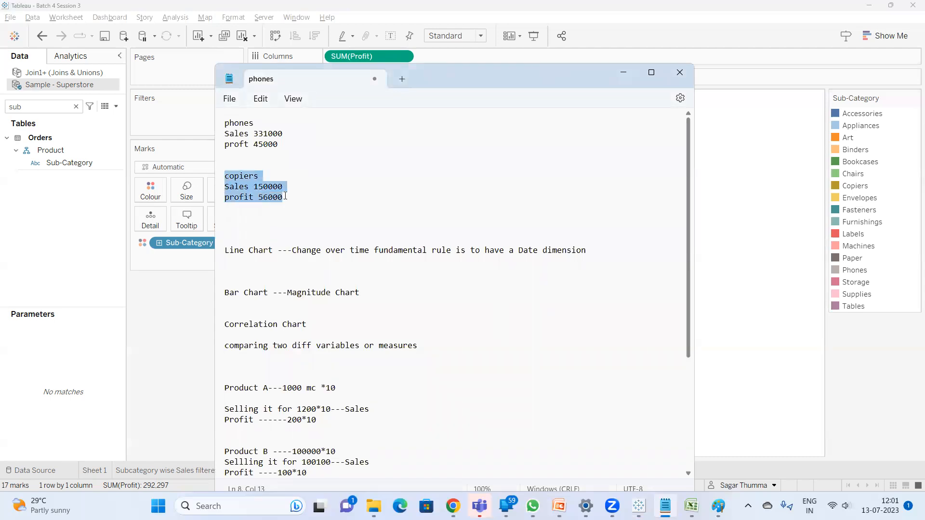
click(268, 176)
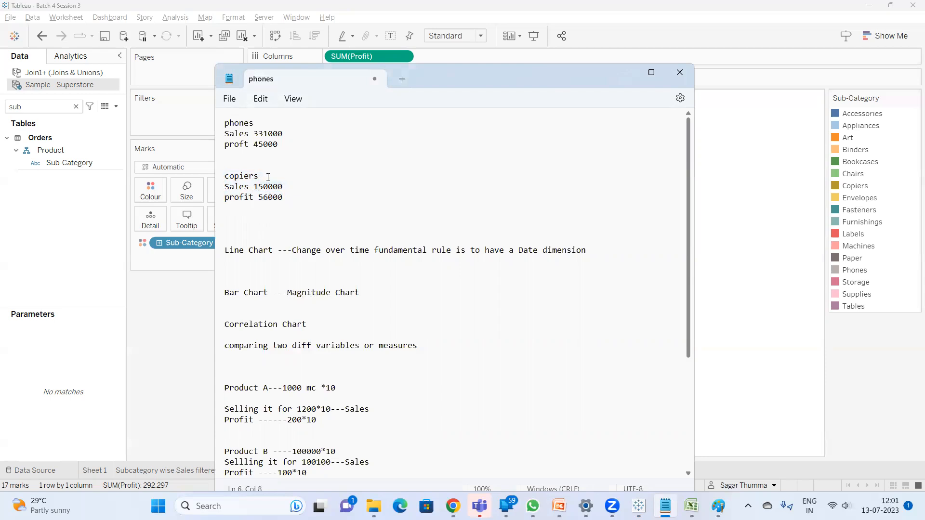
text(more of copiers you will)
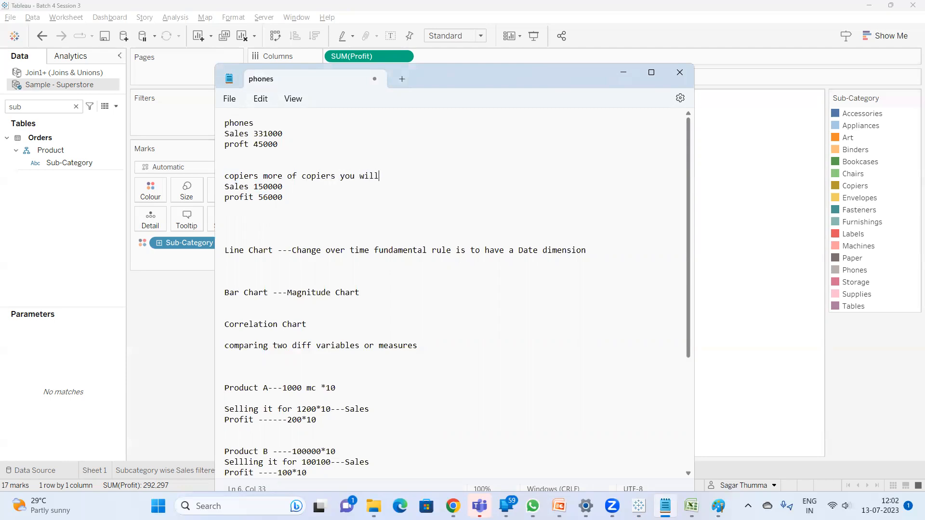
text( get more po)
text(of)
Highlight the copiers and phones sales lines in turn and the copiers profit line to compare the two products.
click(217, 188)
key(shift+End)
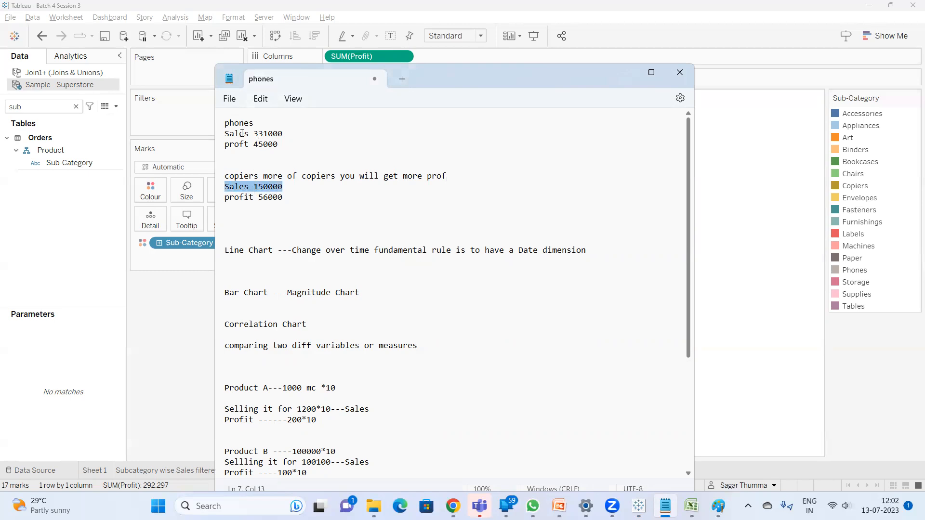
triple_click(284, 133)
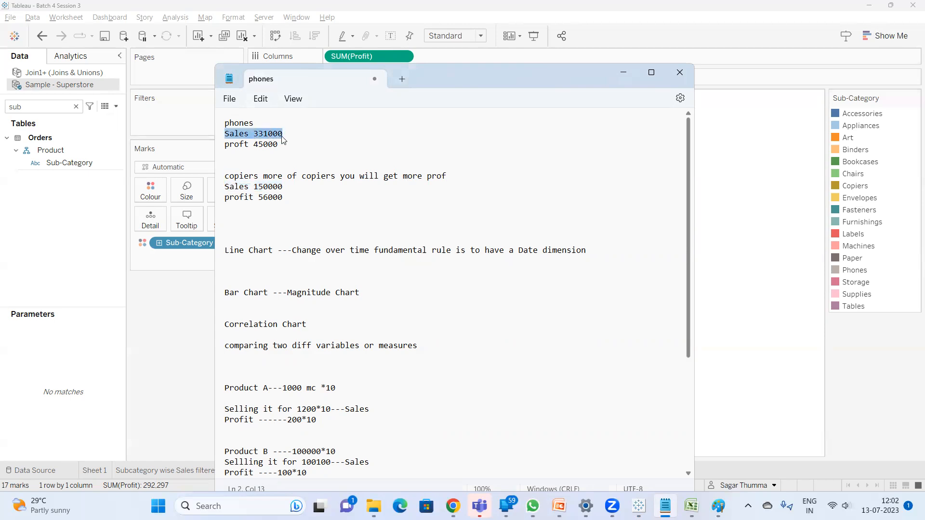
triple_click(282, 187)
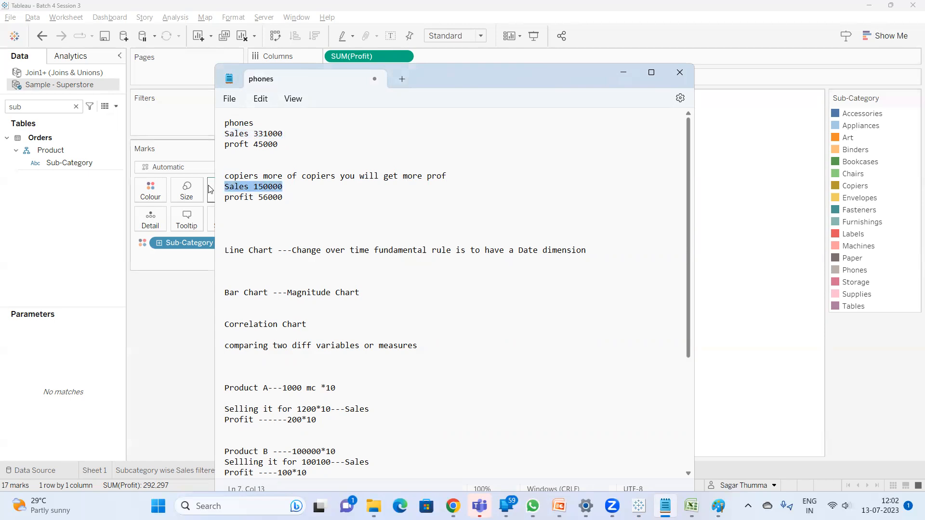
click(290, 186)
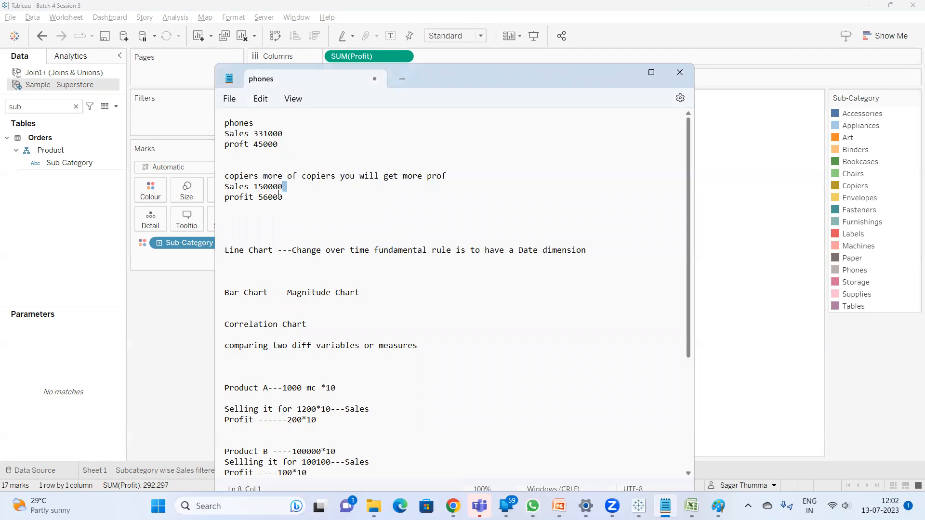
drag(284, 197, 225, 198)
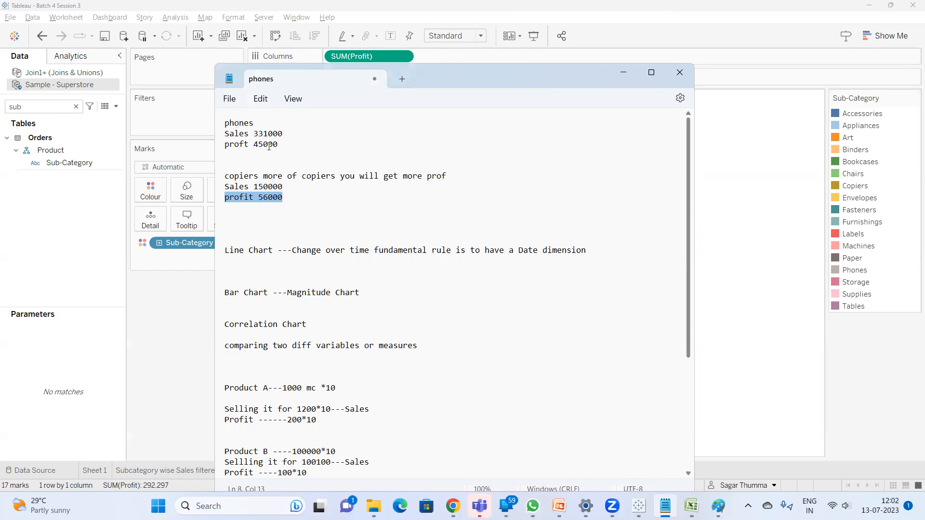
Compare the Copiers and Phones marks on the Tableau chart and review the correlation notes in Notepad.
click(761, 260)
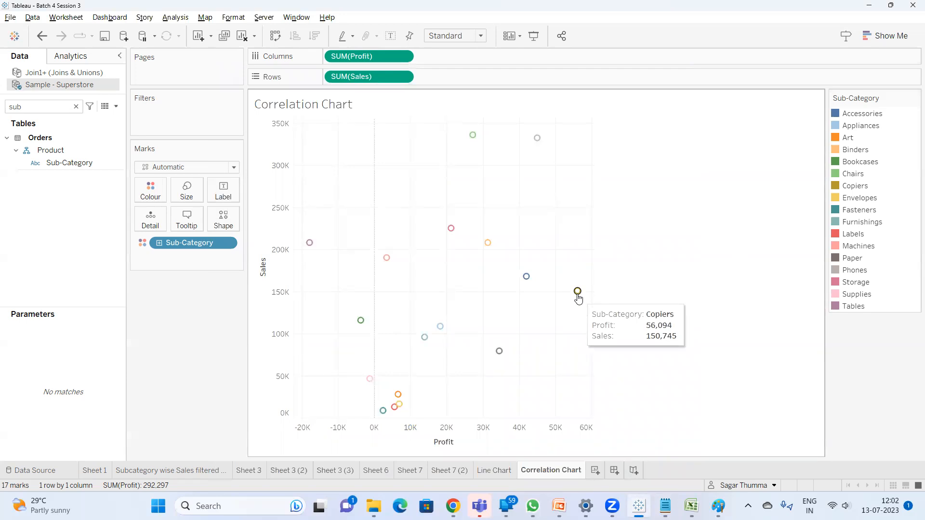
mouse_move(536, 139)
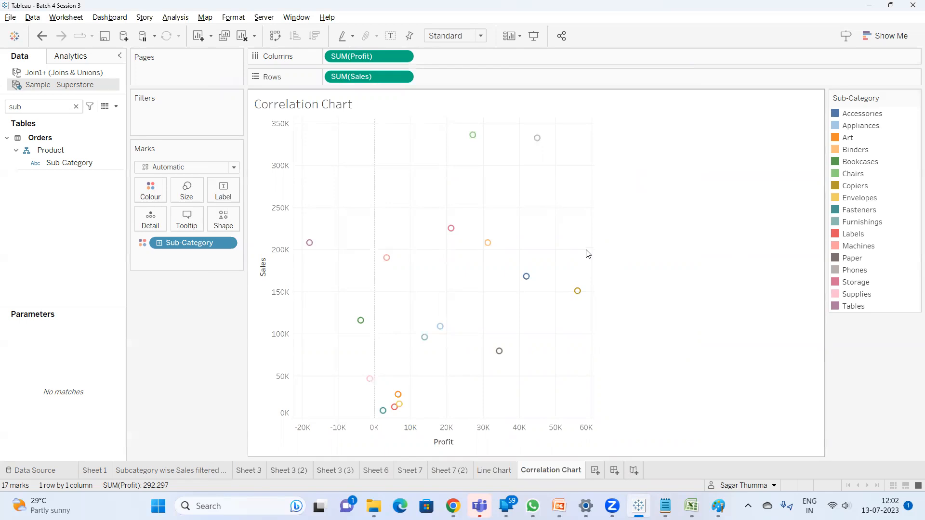
key(alt+Tab)
scroll(410, 351, down, 5)
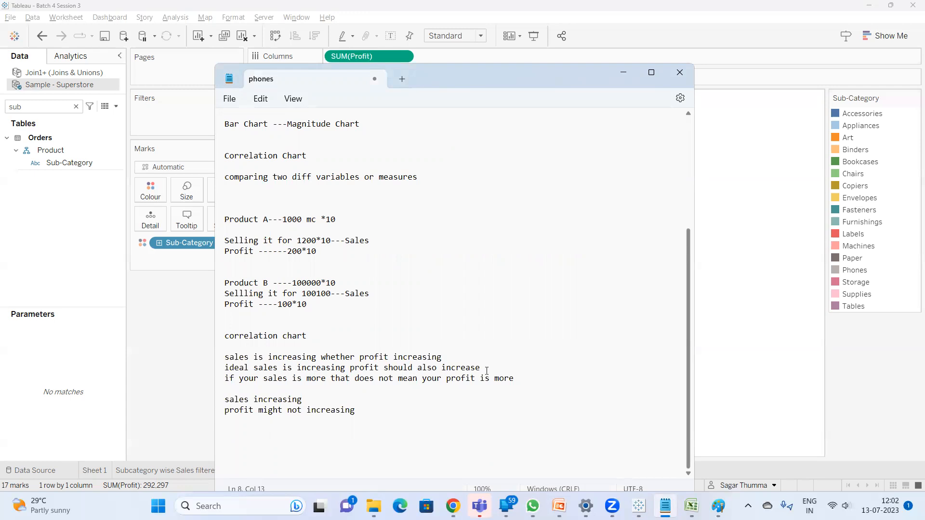
click(705, 381)
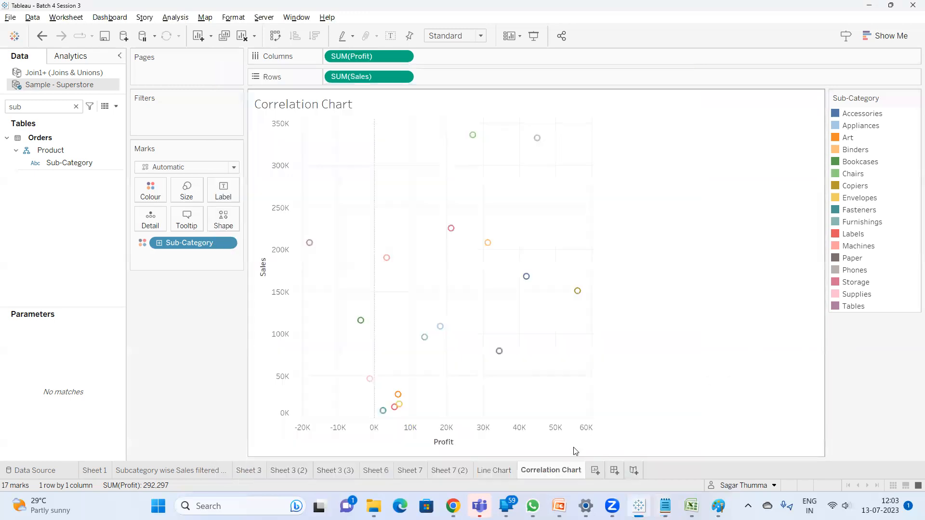
Review the Correlation, scatter plot creation and Magnitude slides in PowerPoint, and return to the Tableau correlation chart.
click(559, 505)
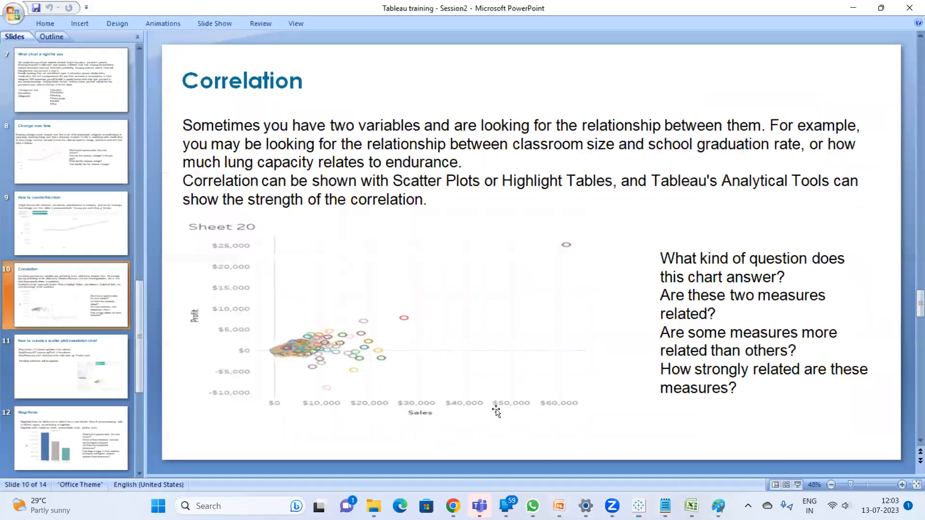
click(70, 367)
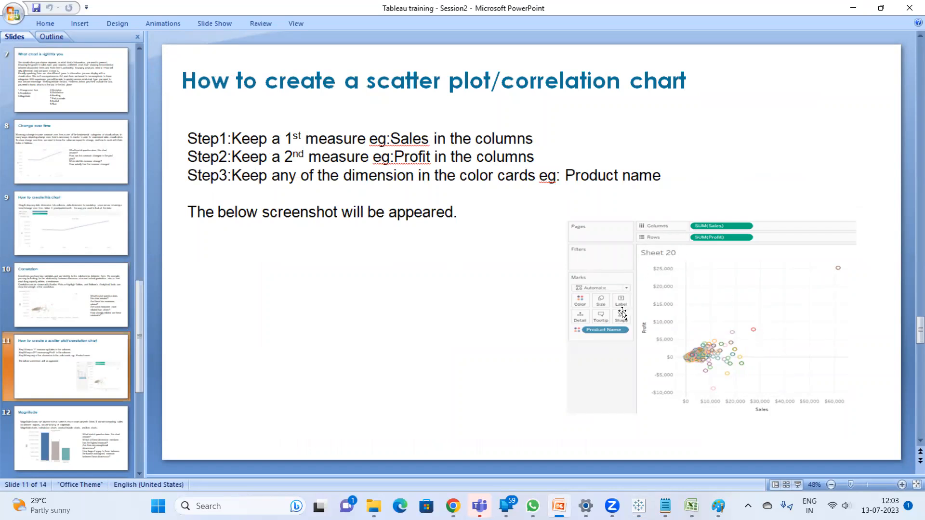
click(49, 423)
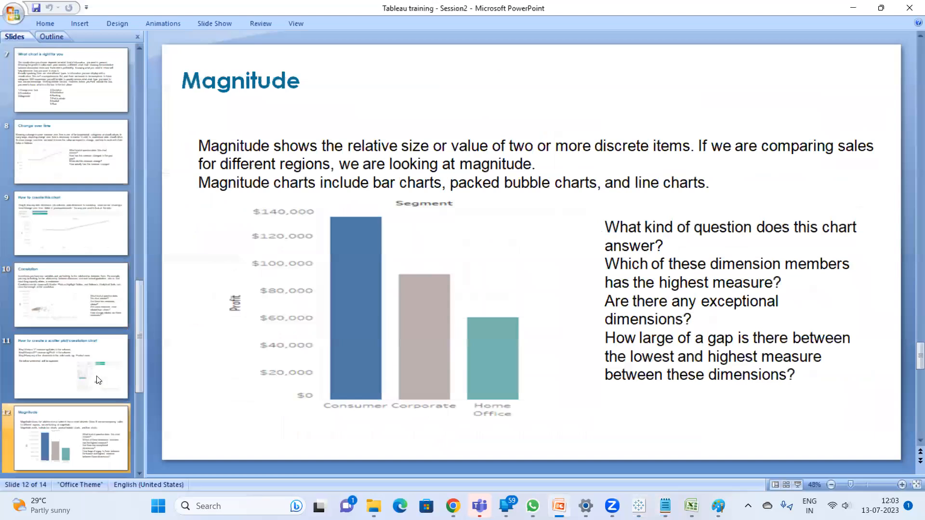
scroll(99, 357, down, 1)
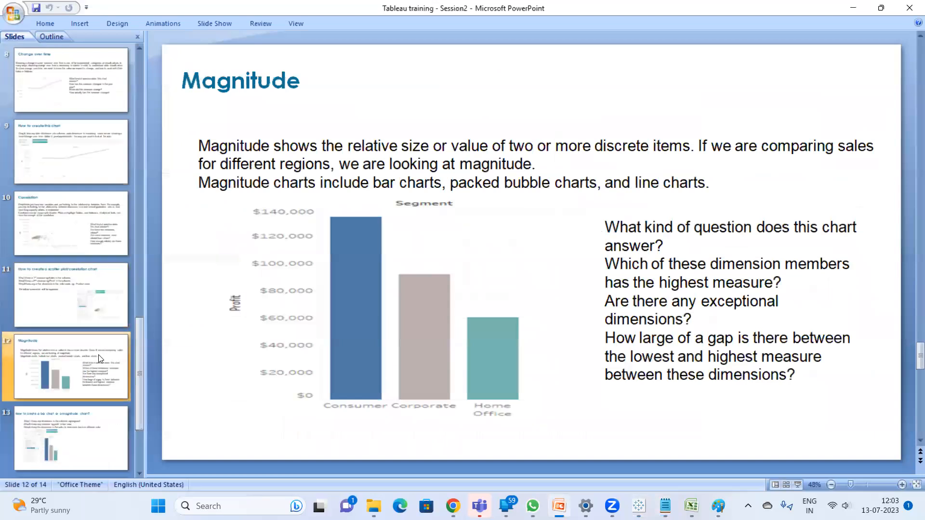
mouse_move(639, 506)
click(717, 453)
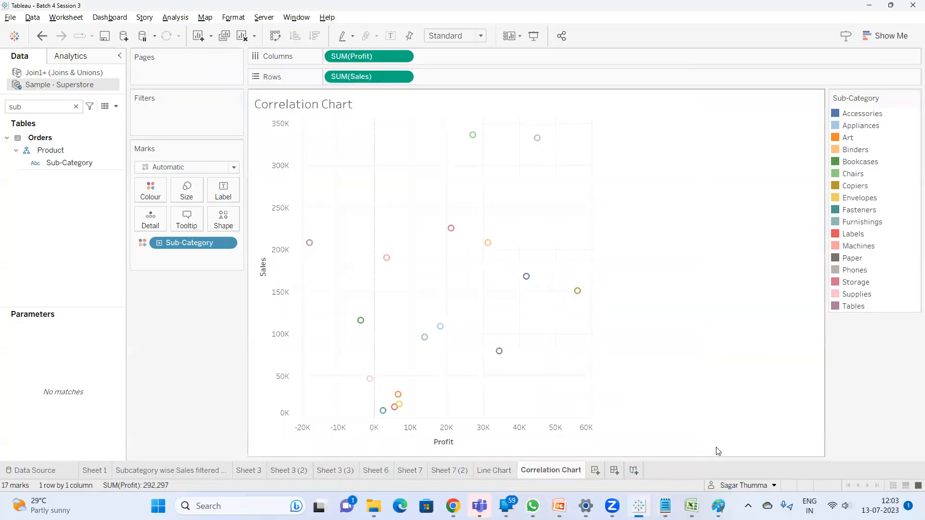
Add a new Tableau worksheet, and in Notepad list "Horizontal" and "Vertical" under the "Bar Chart ---Magnitude Chart" heading.
click(595, 470)
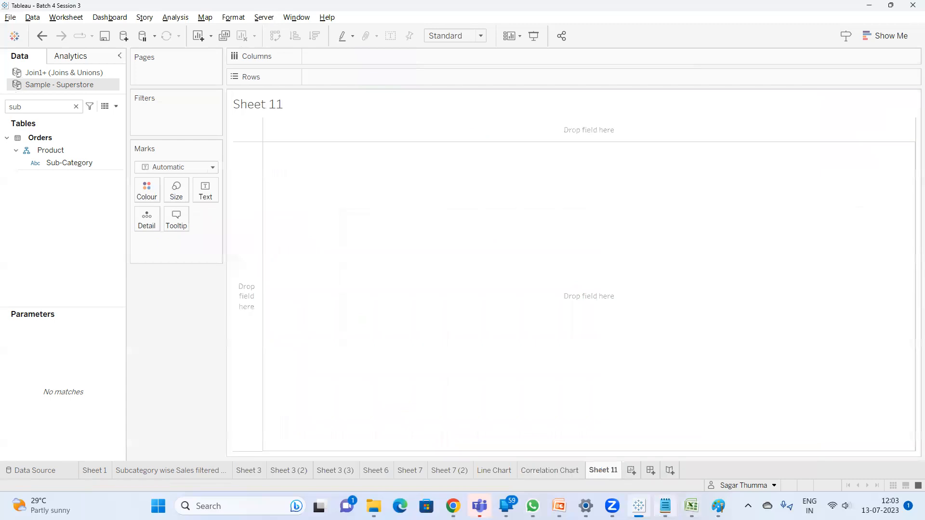
click(665, 505)
click(225, 124)
click(371, 129)
key(Return)
key(Return)
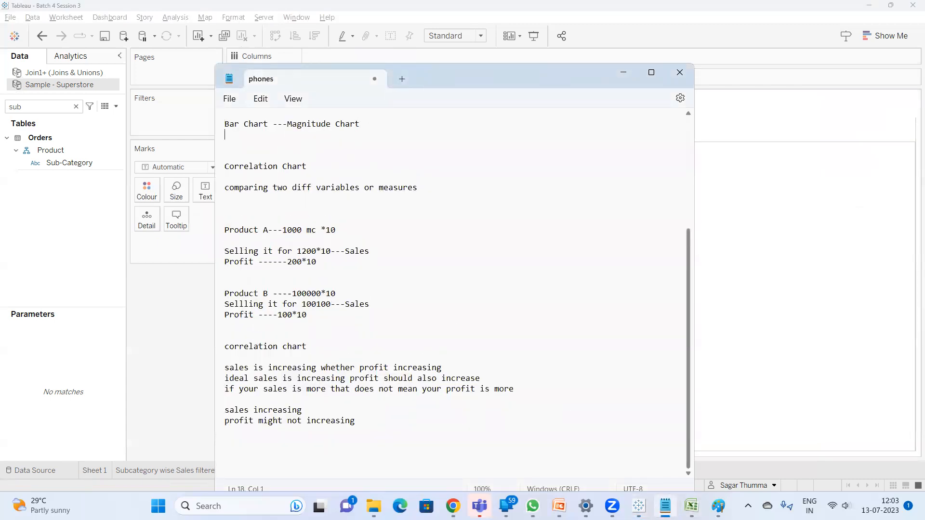
text(Hor)
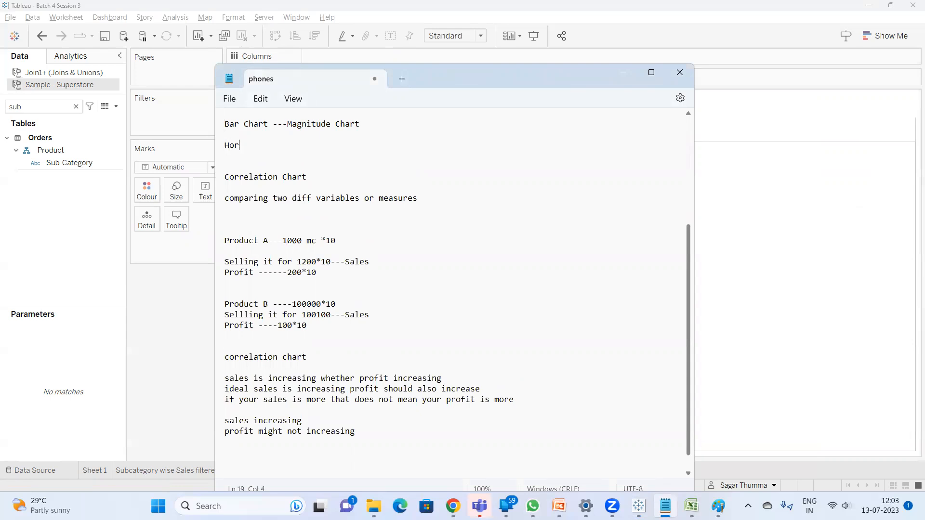
text(izontal)
key(Return)
text(Vertical)
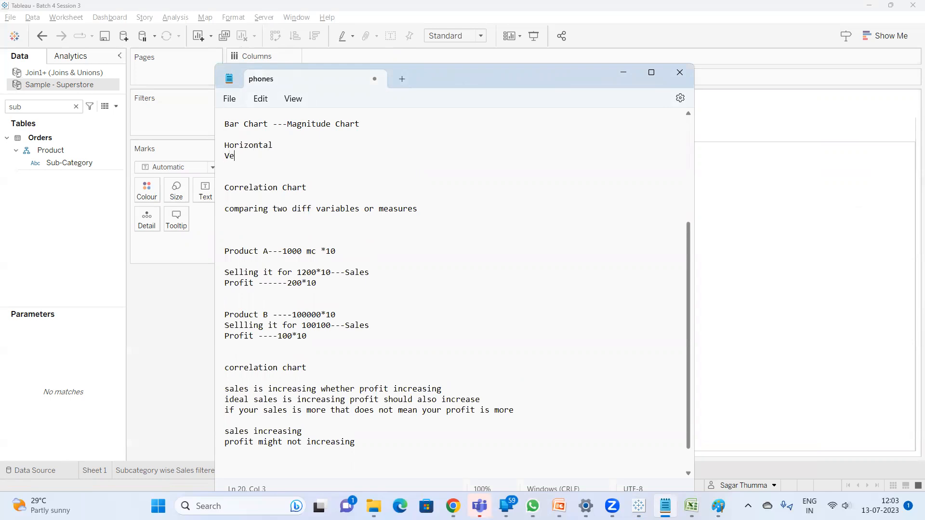
Add the lines "Stacker bar" and "side by side --blended axis" below Vertical in the bar chart notes.
key(Return)
key(Return)
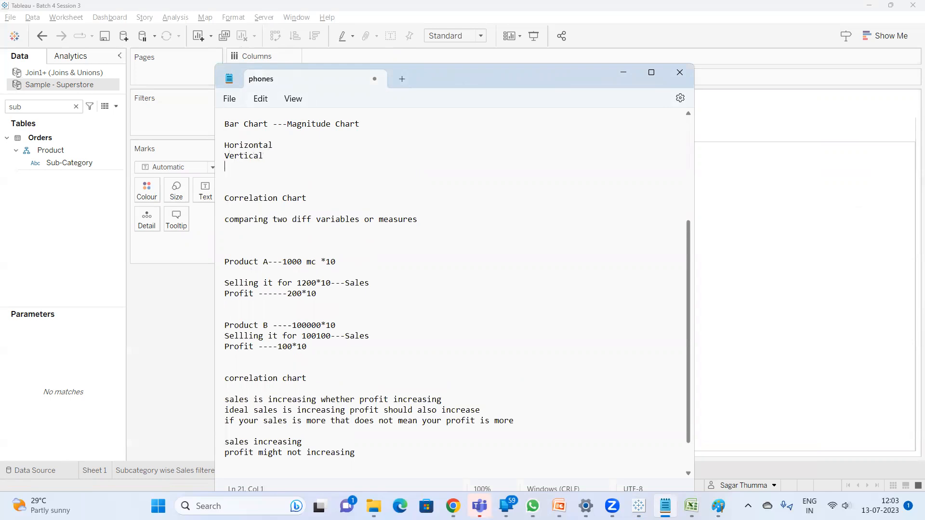
text(S)
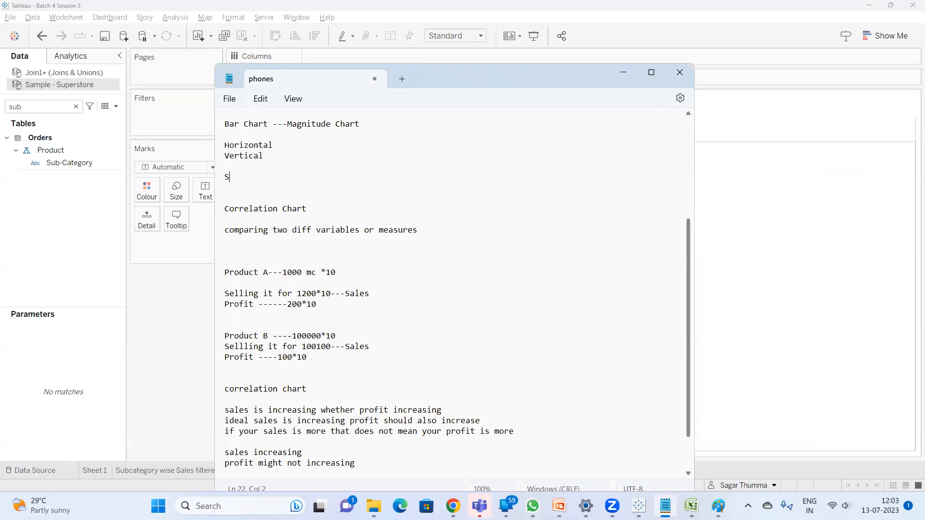
text(tacker bar)
key(Return)
text(side by side)
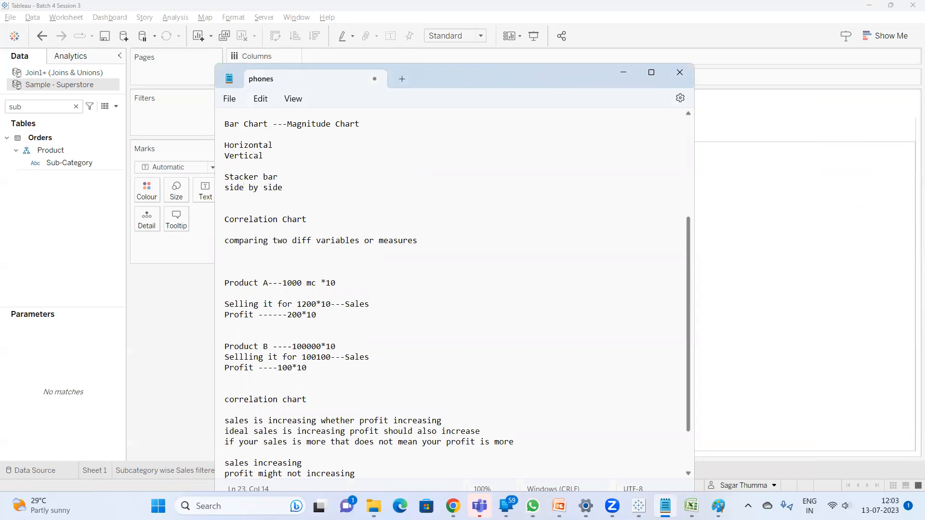
text( --blended axis)
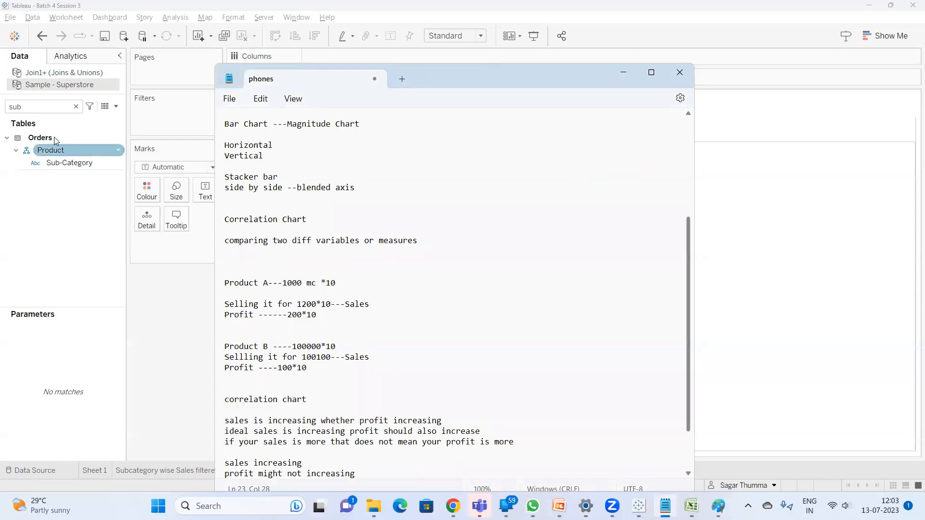
Switch to Tableau, search the fields for "ca" and place Category on Rows of Sheet 11.
click(723, 216)
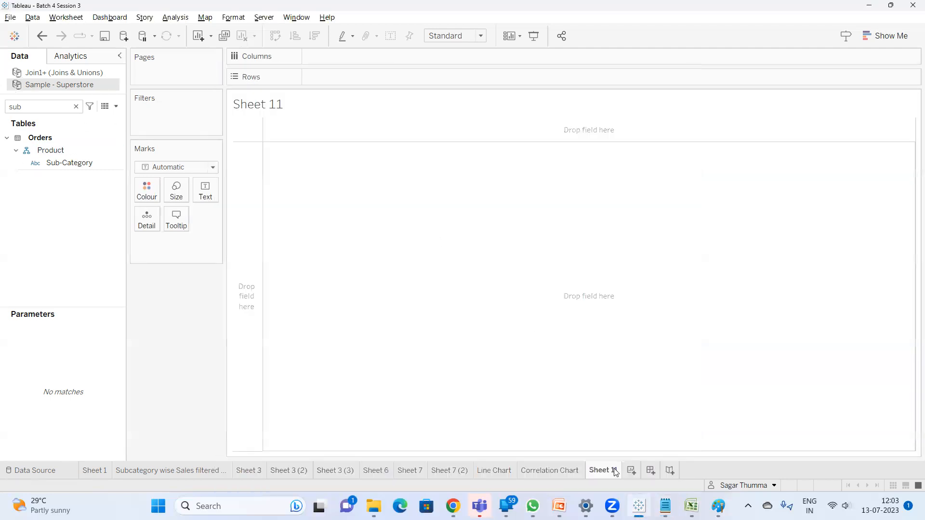
click(50, 108)
key(BackSpace)
key(BackSpace)
key(BackSpace)
text(ca)
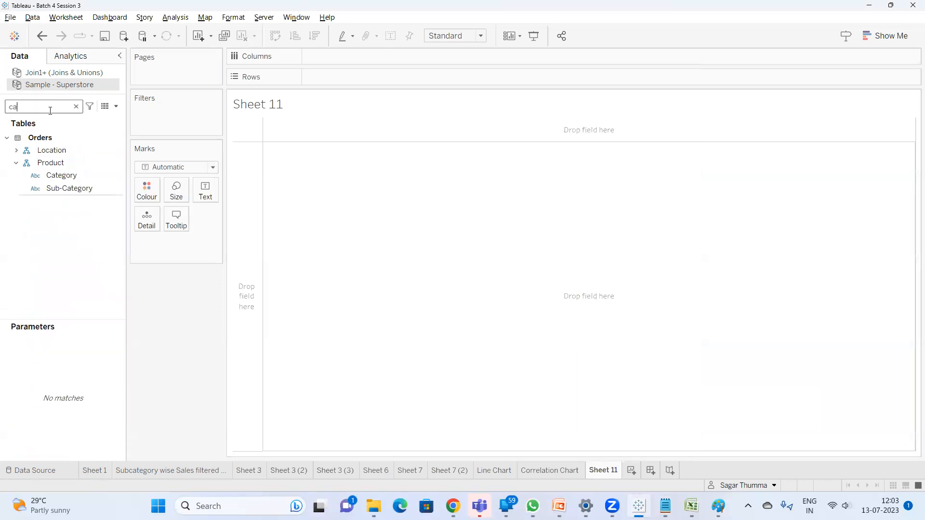
drag(82, 178, 339, 80)
Search the fields for "sa", add Sales to the view and show it as horizontal bars.
click(45, 109)
key(BackSpace)
key(BackSpace)
text(sa)
click(50, 163)
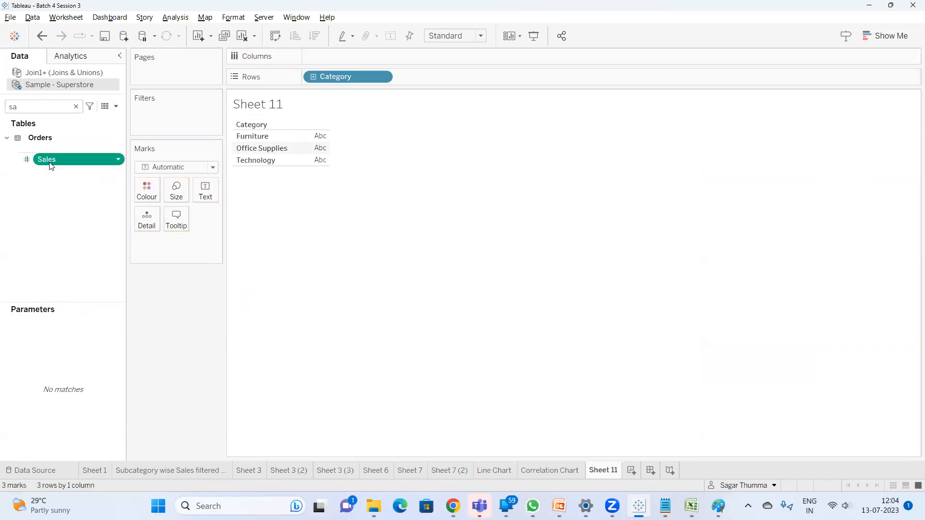
double_click(50, 165)
click(888, 35)
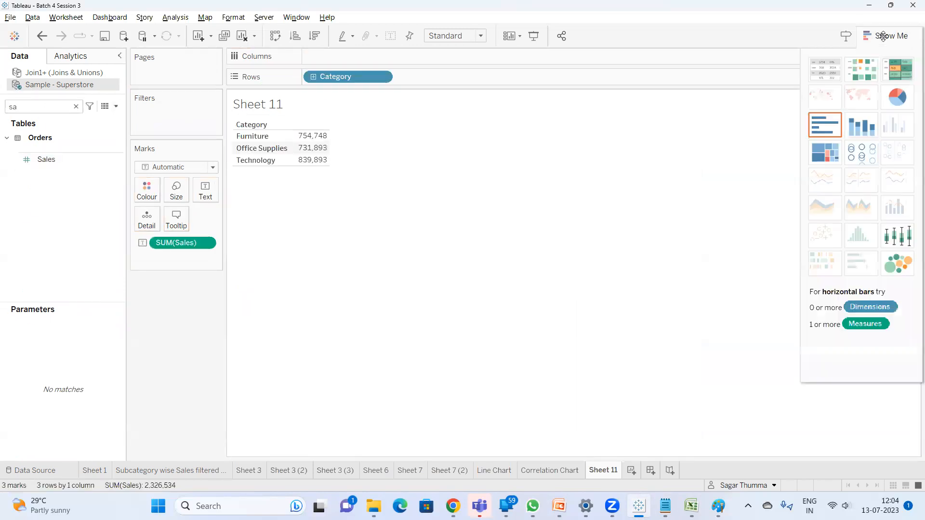
click(822, 129)
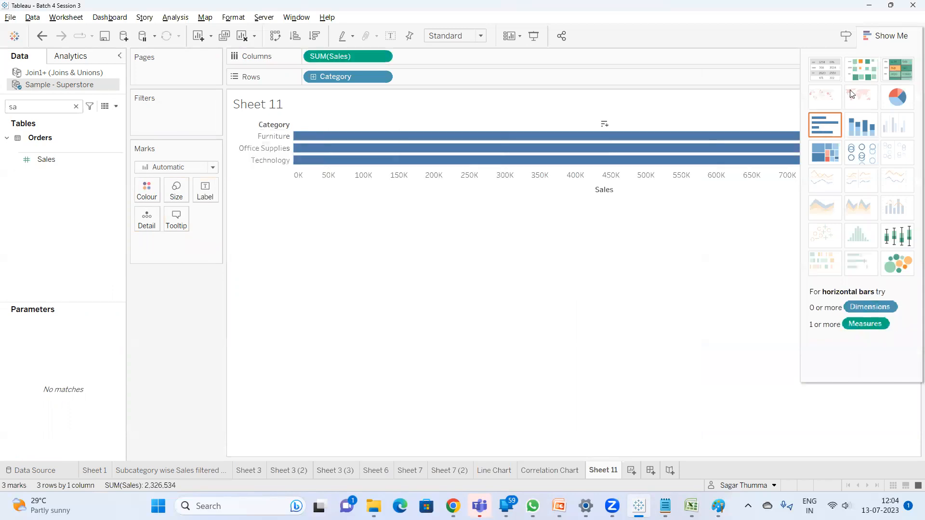
click(876, 37)
Fit the bar chart to Entire View, show its mark labels and swap the axes to get vertical bars.
mouse_move(346, 159)
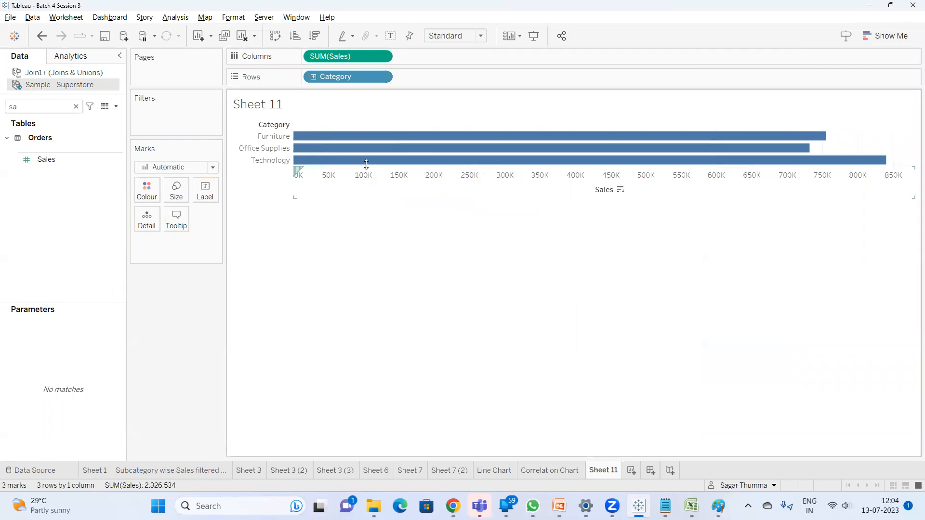
click(459, 36)
click(461, 79)
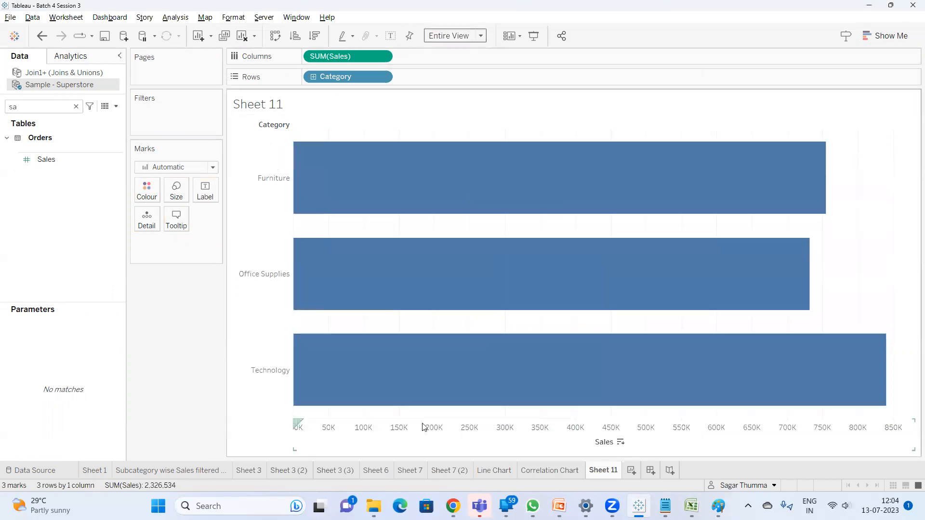
click(390, 36)
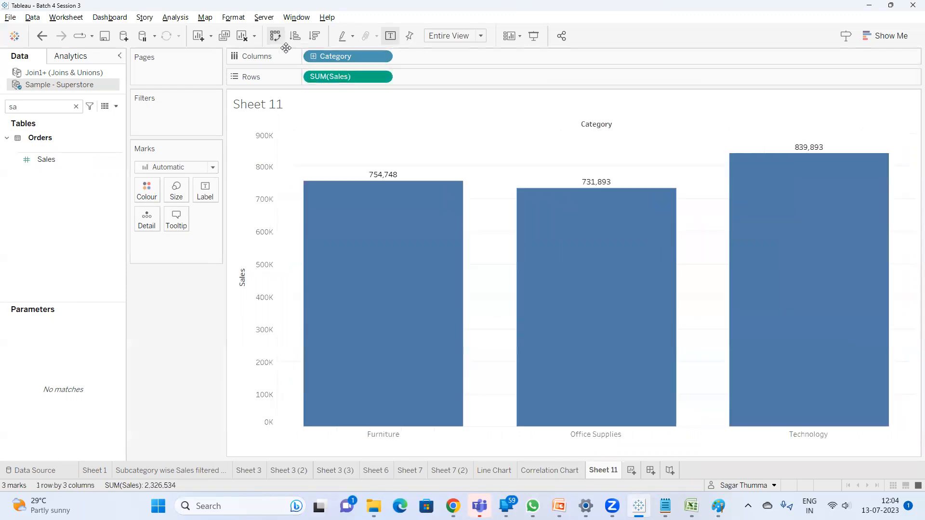
Colour the bars by Category and rename Sheet 11 as "Bar Chart".
drag(351, 55, 152, 192)
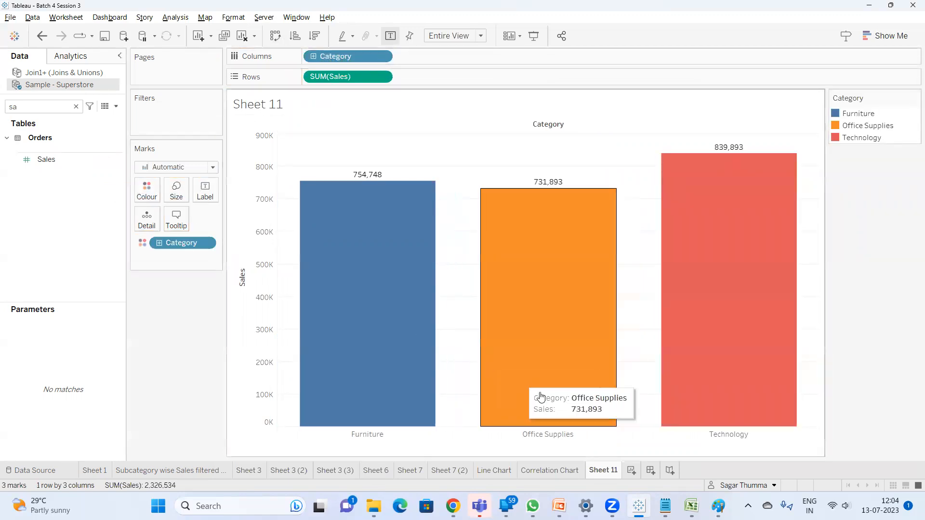
double_click(603, 474)
text(Bar Ch)
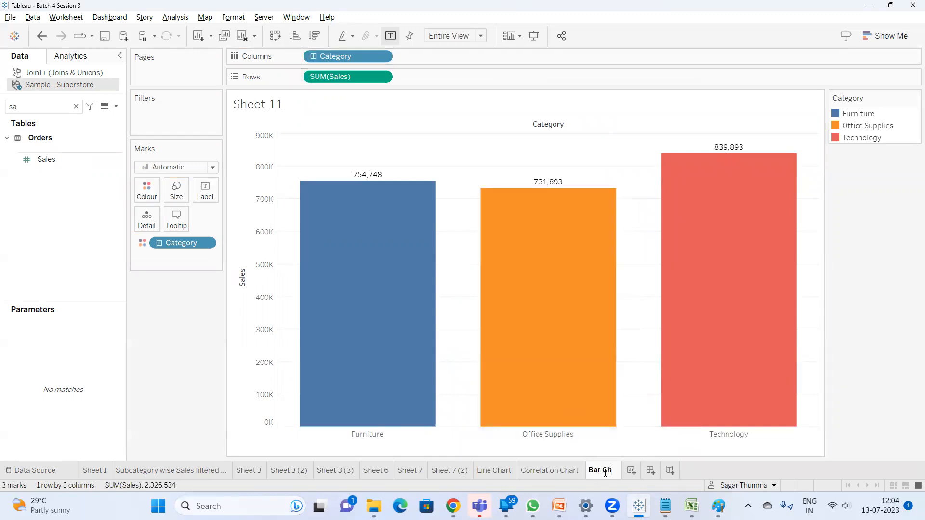
text(art)
key(Return)
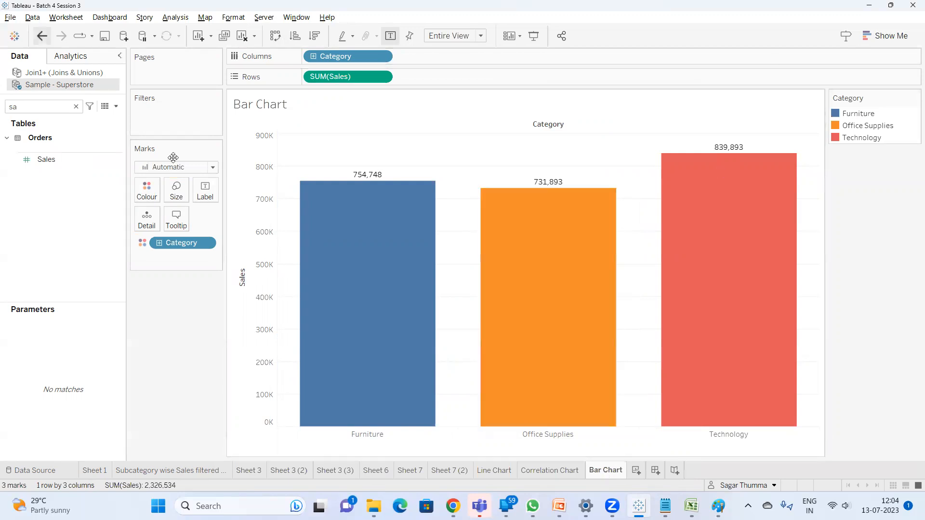
Swap the chart's rows and columns to horizontal bars and back to vertical bars.
click(275, 37)
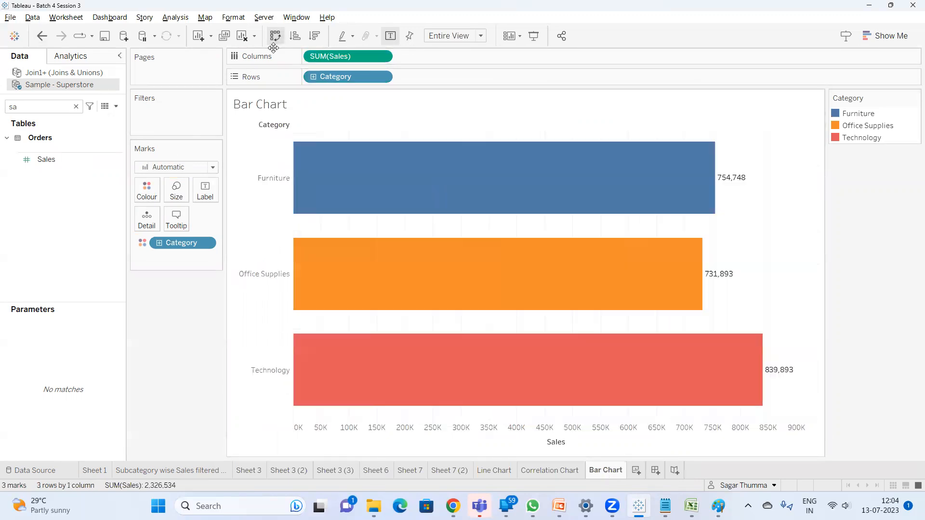
click(275, 37)
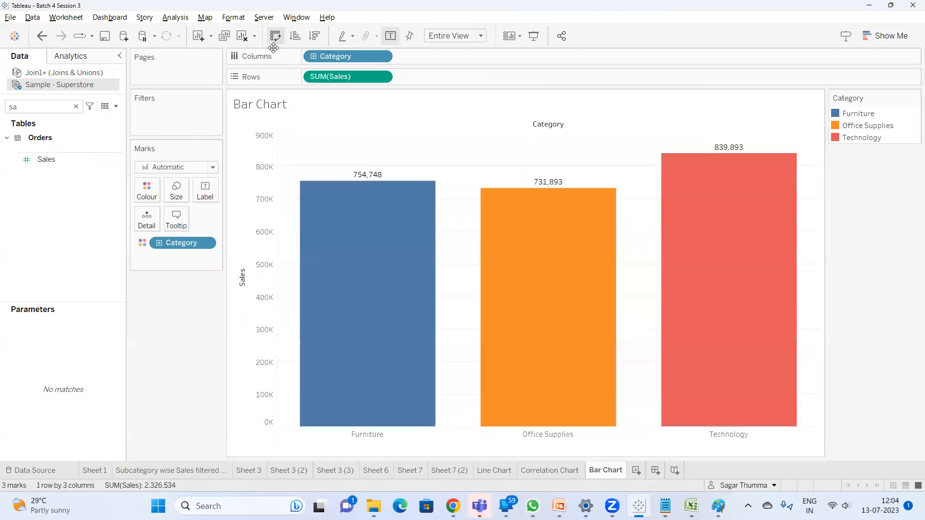
Duplicate the Bar Chart worksheet and rename the copy "Stacked Bar".
right_click(615, 475)
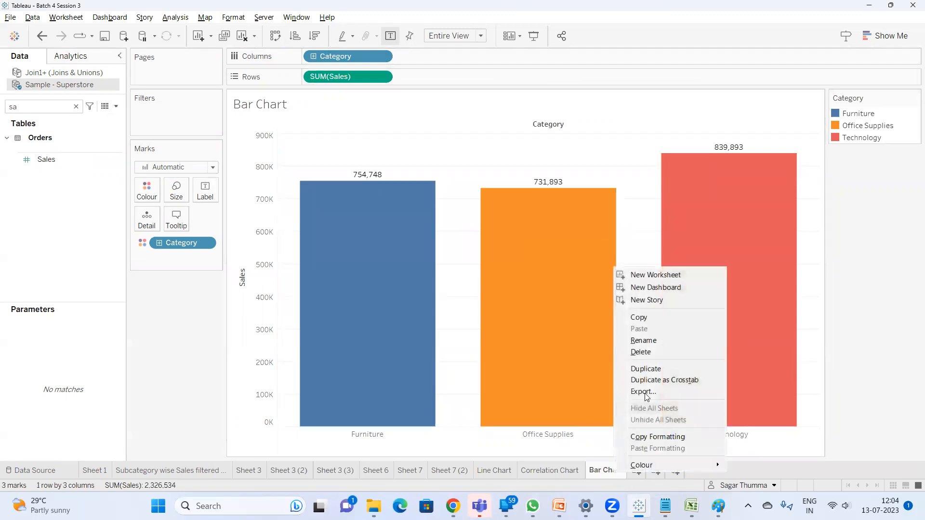
click(647, 368)
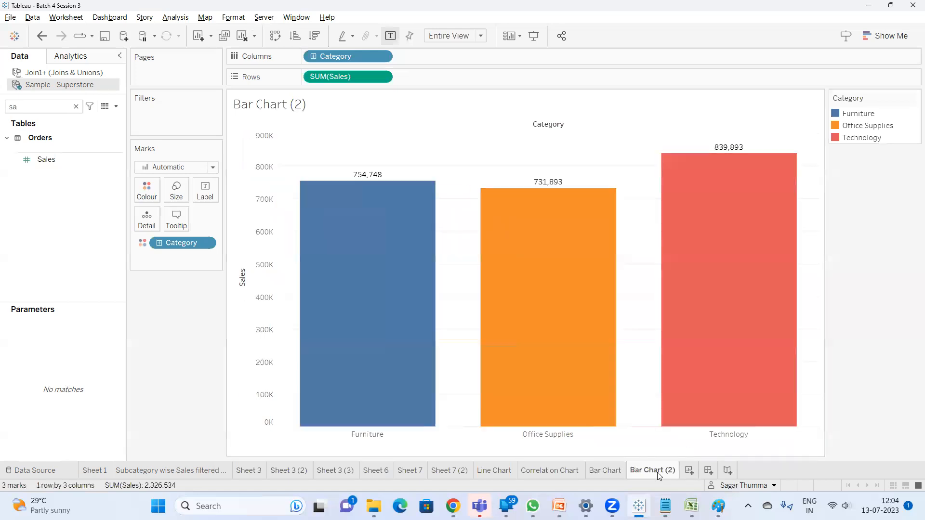
double_click(666, 474)
text(Stacked Bar)
key(Return)
Add a new worksheet, search the fields for "cat" and place Category and Sub-Category on Rows.
mouse_move(413, 190)
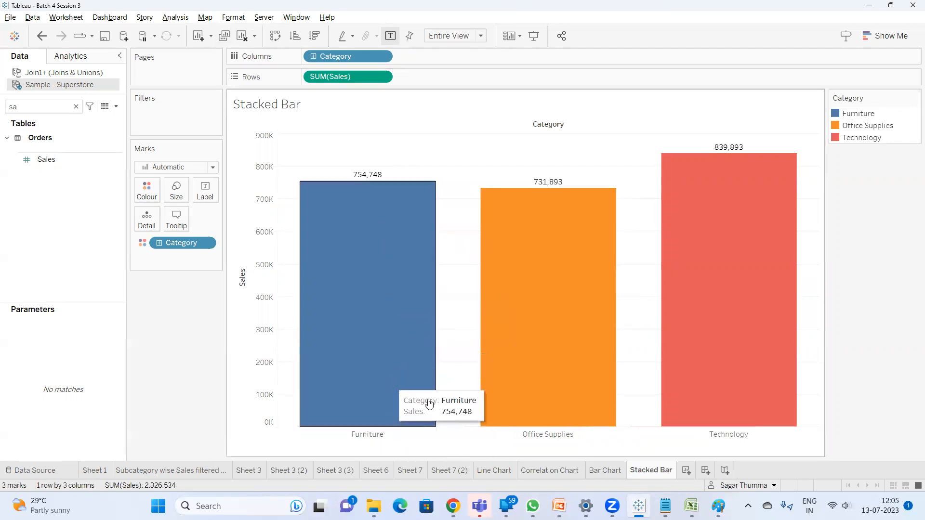
click(686, 471)
double_click(51, 106)
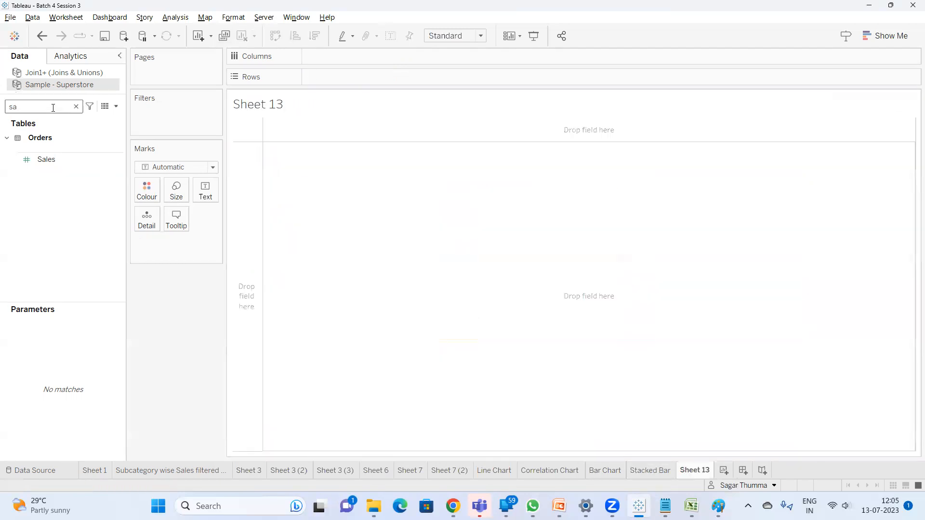
text(cat)
click(73, 174)
double_click(74, 175)
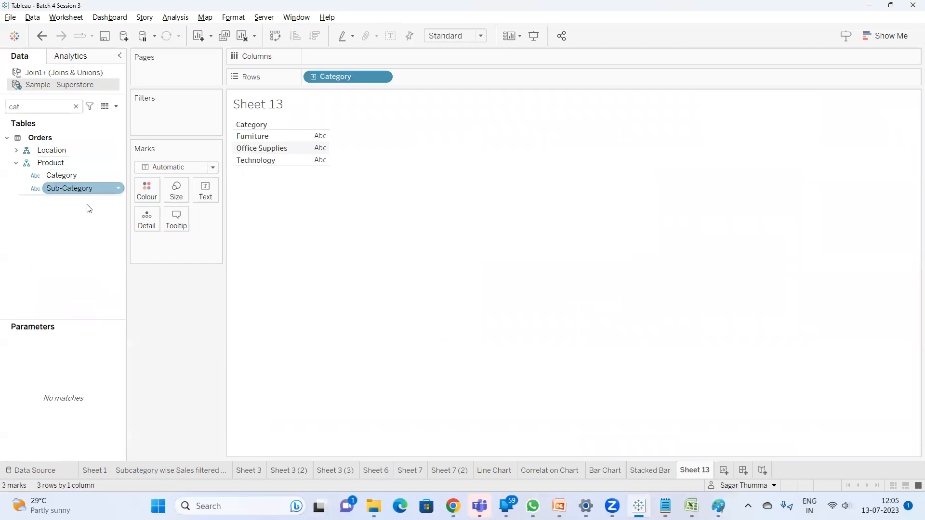
click(82, 189)
double_click(82, 189)
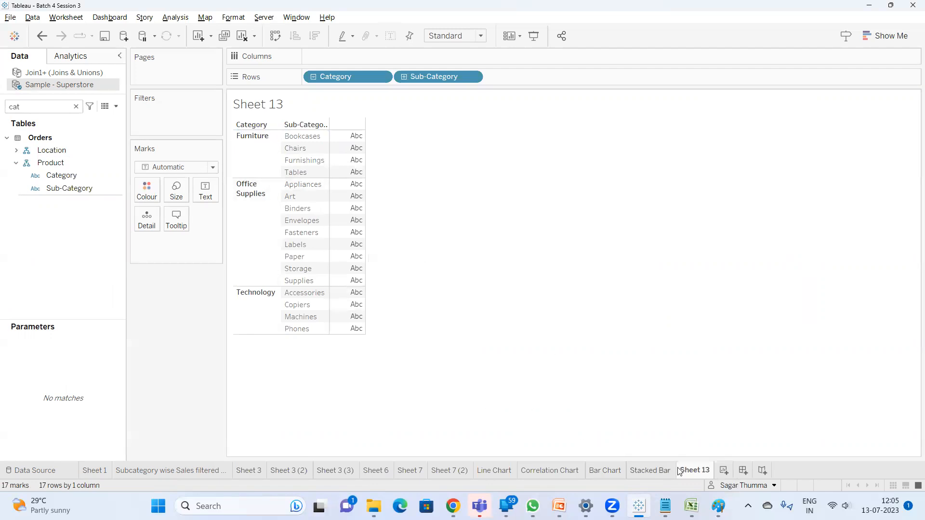
Compare the Stacked Bar sheet with the Sheet 13 list, and replace the bars' Category colouring with Sub-Category.
click(650, 470)
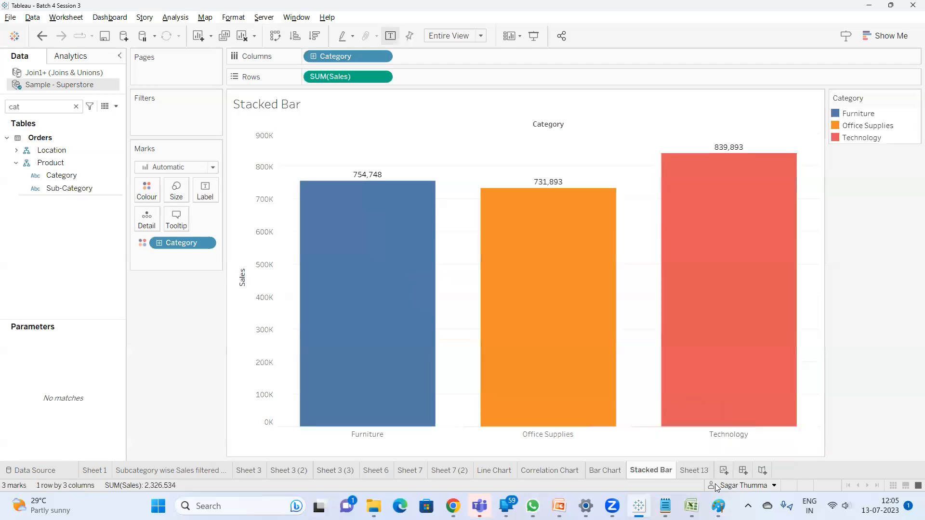
click(706, 470)
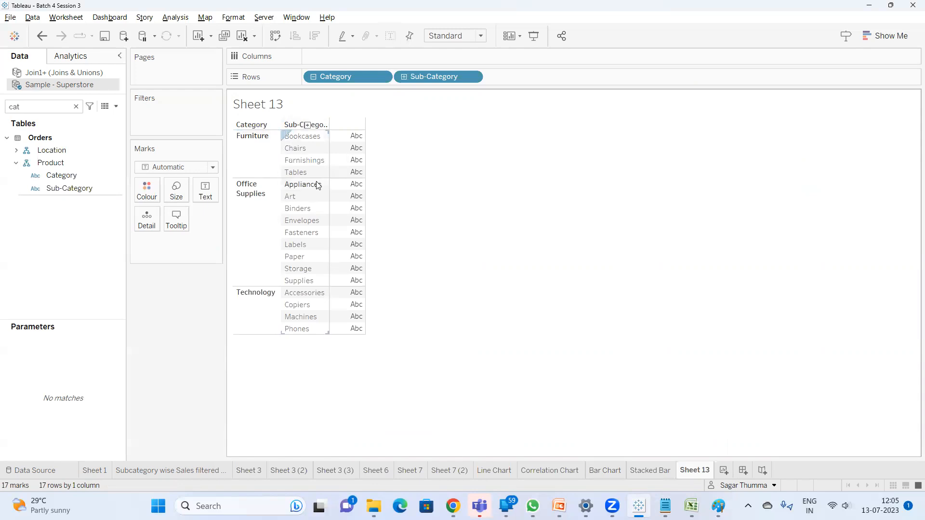
click(666, 469)
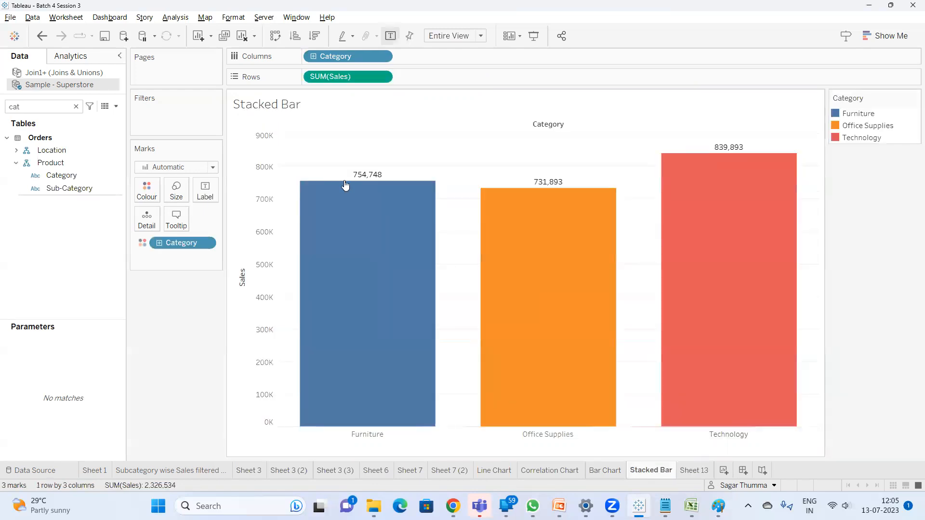
drag(76, 190, 143, 193)
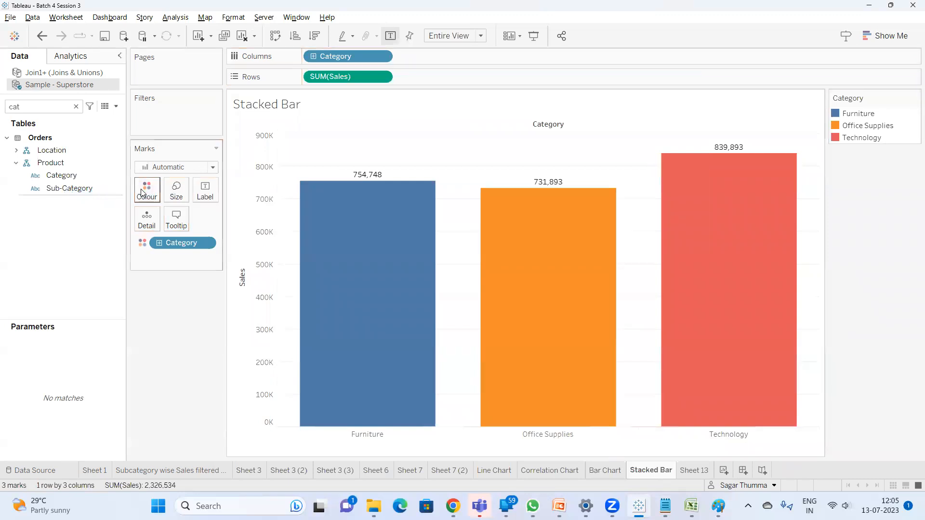
drag(83, 189, 143, 193)
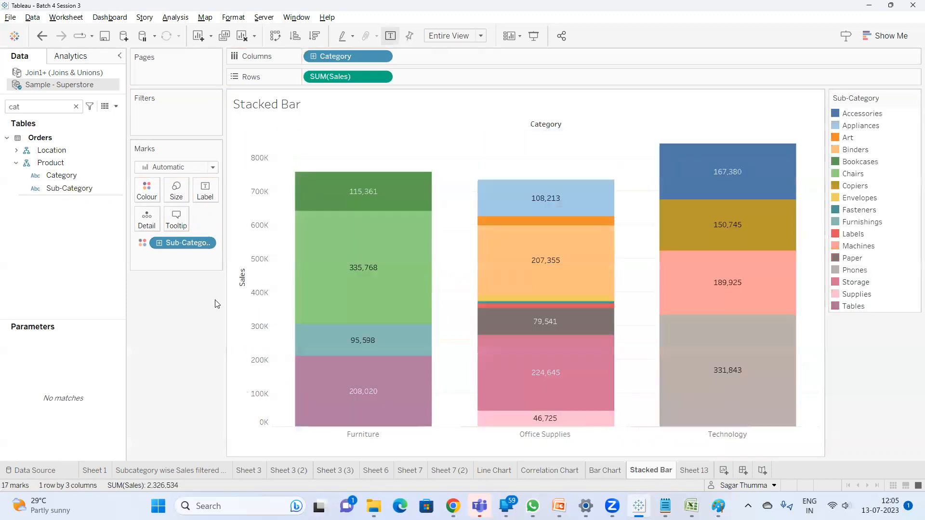
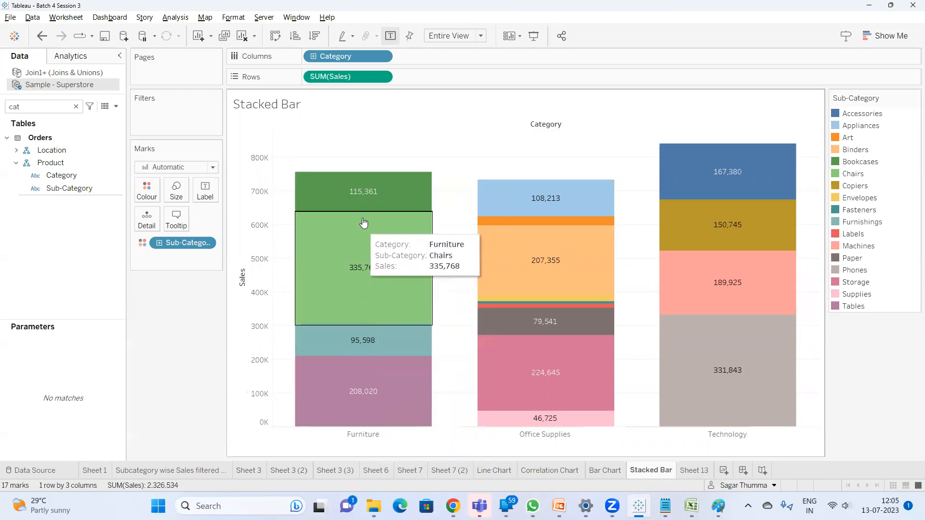
Select the Bookcases, Chairs, Furnishings and Tables segments of the Furniture bar together.
click(369, 192)
ctrl+click(359, 262)
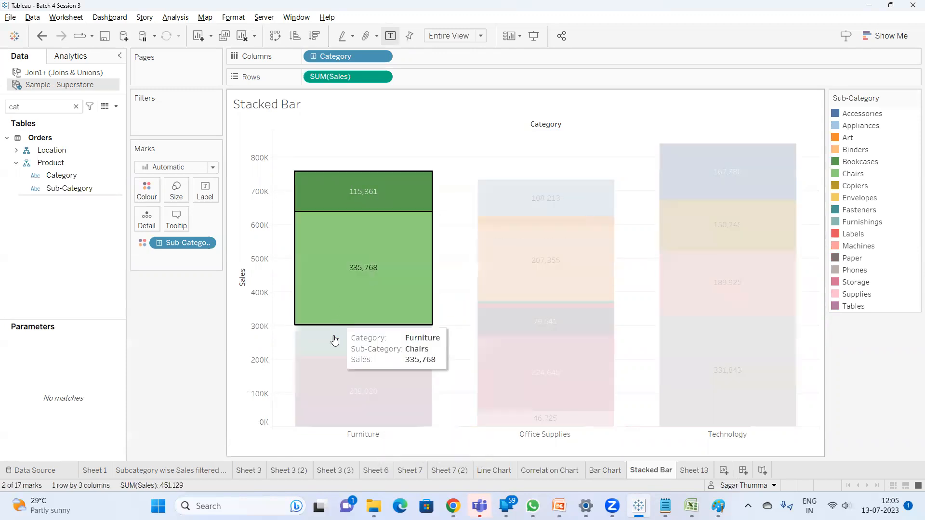
ctrl+click(335, 340)
ctrl+click(335, 386)
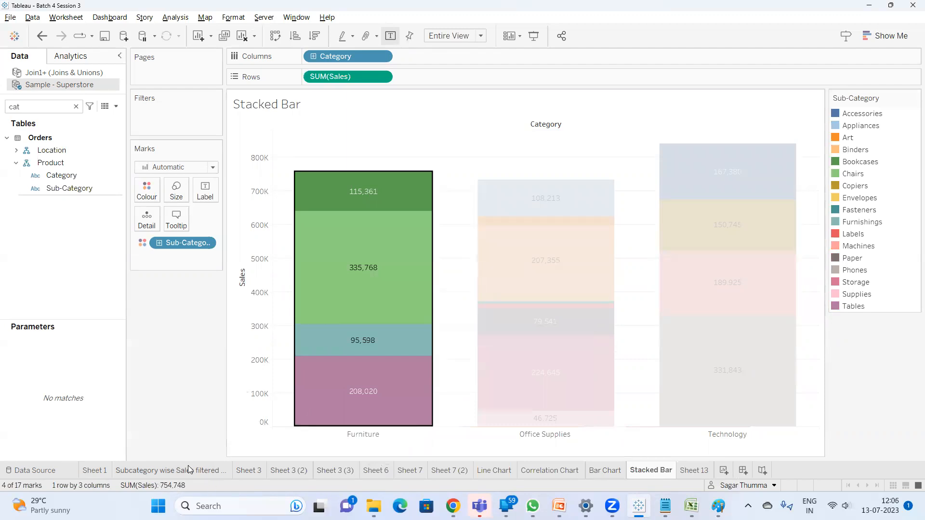
Clear Category and Sub-Category from the Rows of Sheet 13 and rename the worksheet "Blended axis".
click(490, 428)
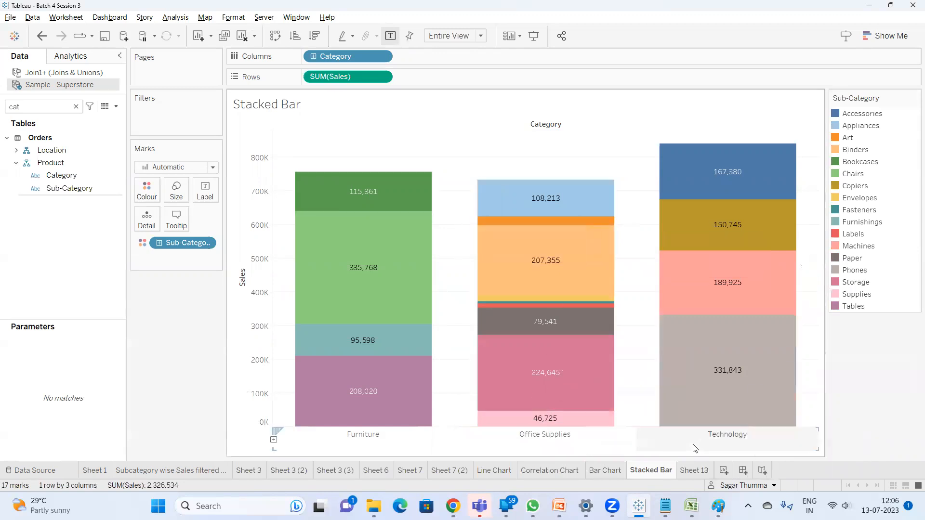
click(693, 471)
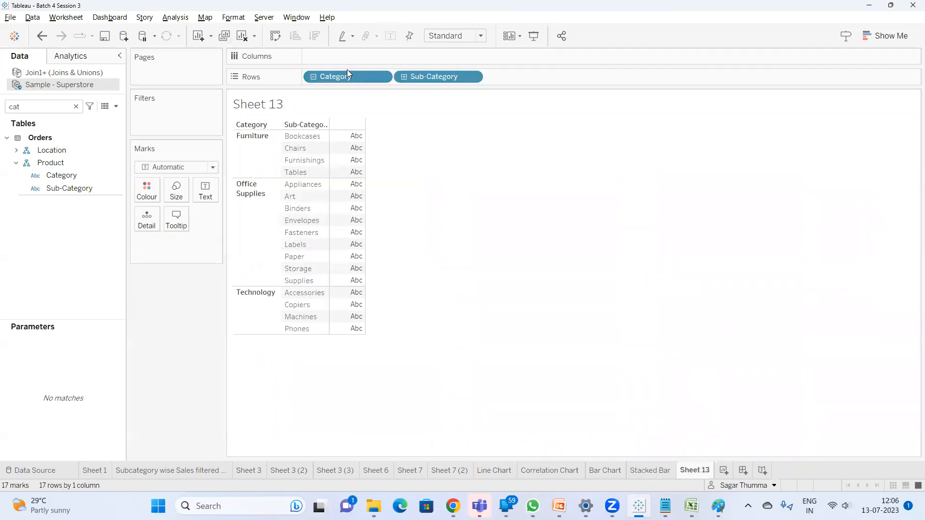
drag(346, 80, 65, 95)
click(62, 106)
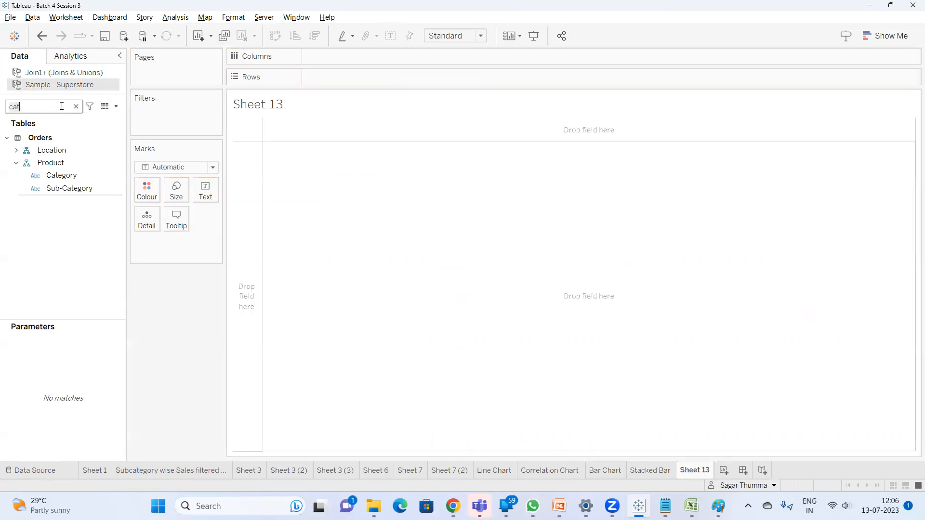
double_click(698, 470)
text(Blended axis)
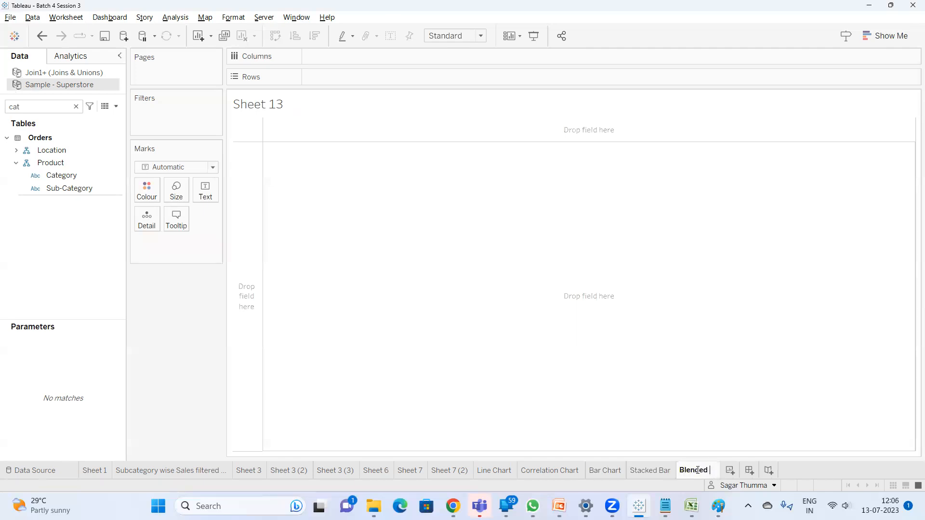
key(Return)
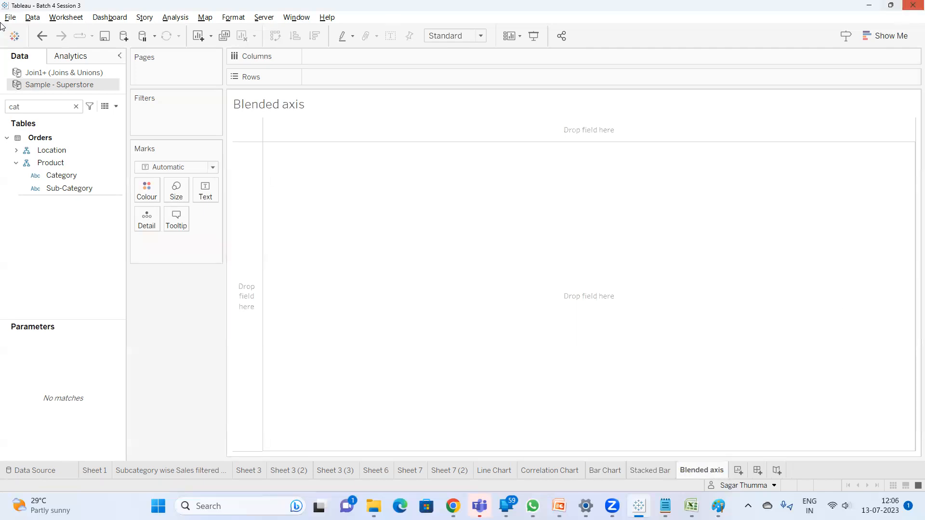
Search the fields for "sa" and "pro" and add the Sales and Profit measures to the view.
click(76, 106)
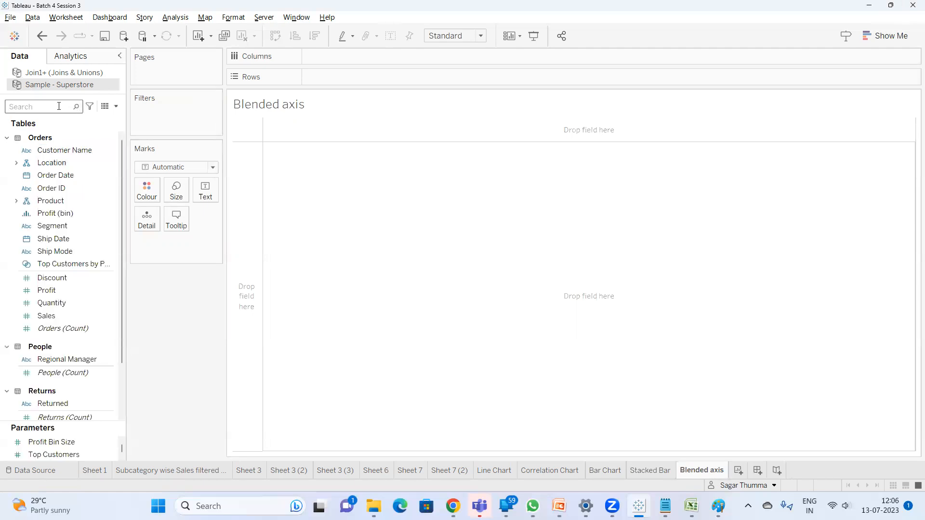
text(sa)
double_click(46, 159)
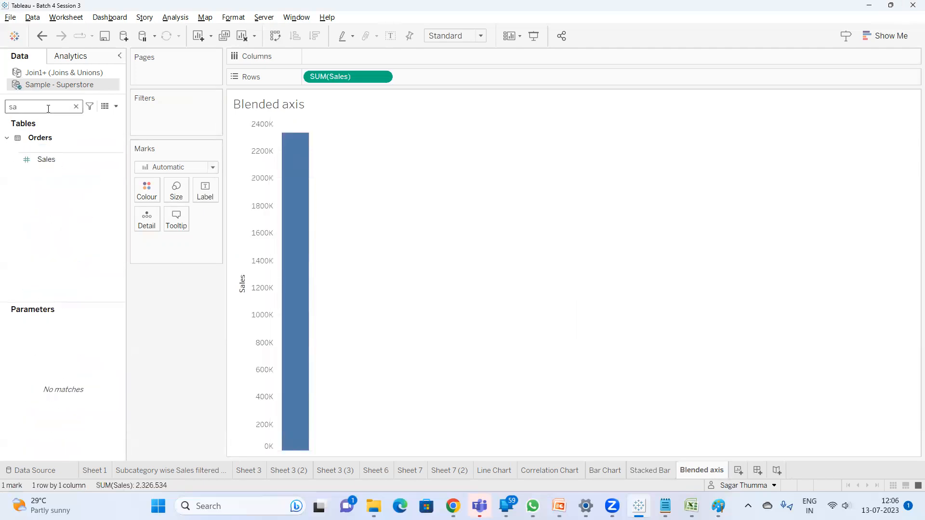
key(BackSpace)
key(BackSpace)
text(pro)
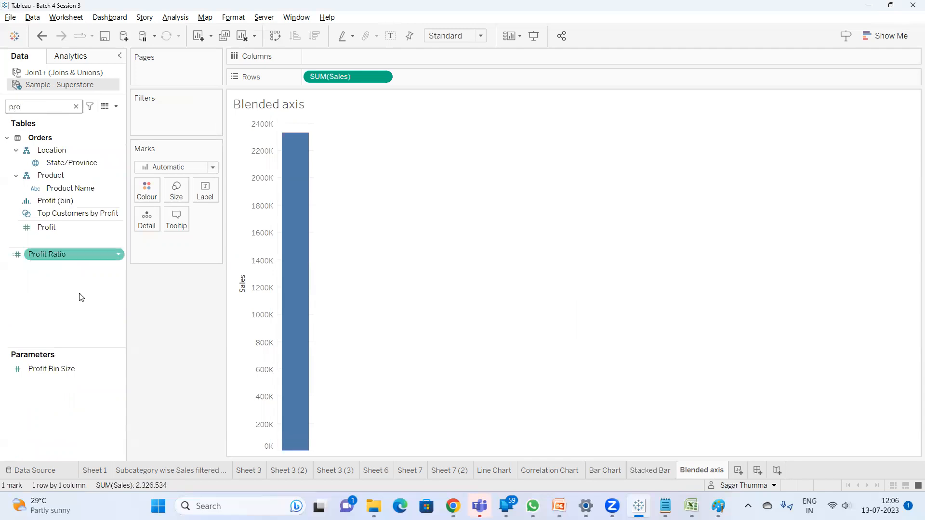
double_click(43, 231)
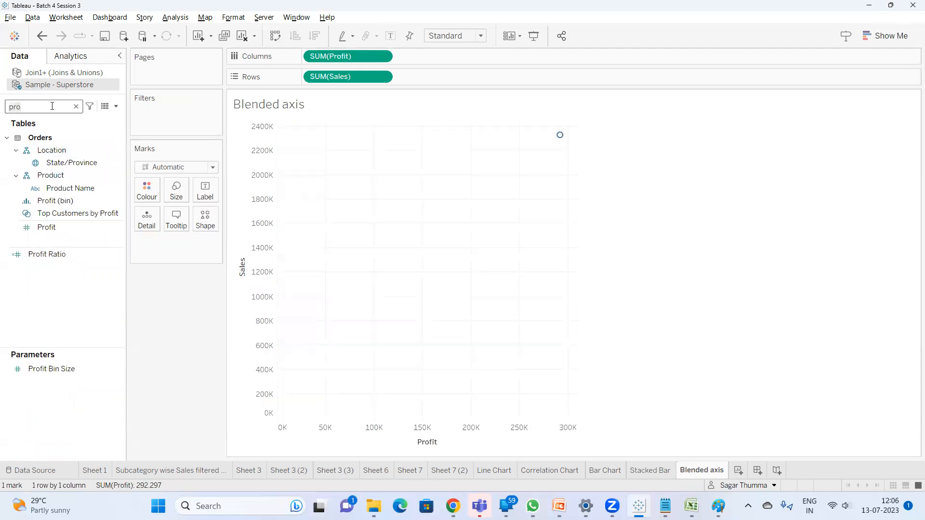
Search the fields for "sub" and add Sub-Category to the Profit and Sales scatter plot.
key(BackSpace)
key(BackSpace)
key(BackSpace)
text(sub)
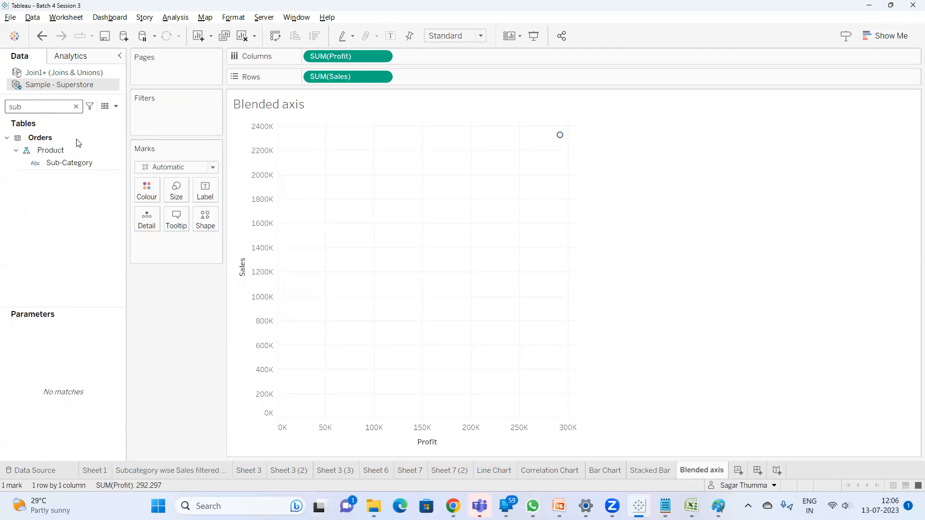
double_click(76, 163)
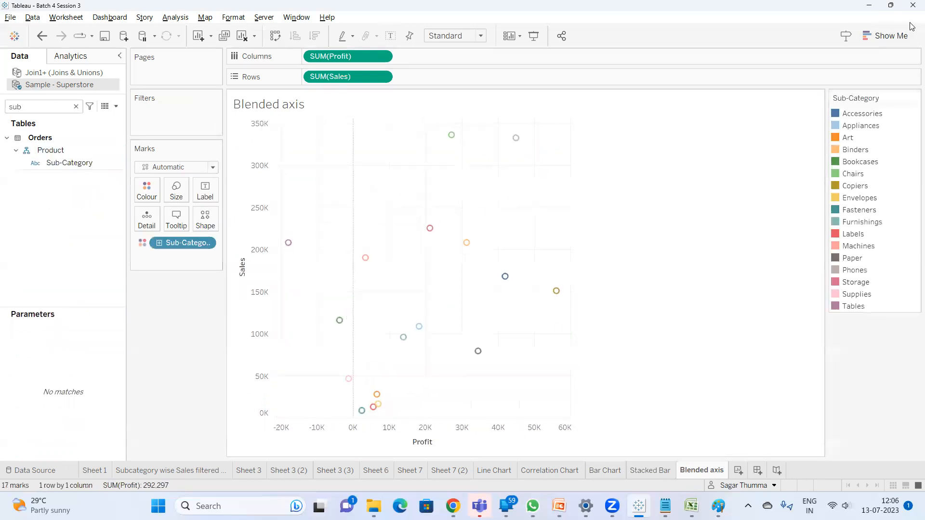
Convert the scatter plot to side-by-side bars and fit the chart to Entire View.
click(888, 35)
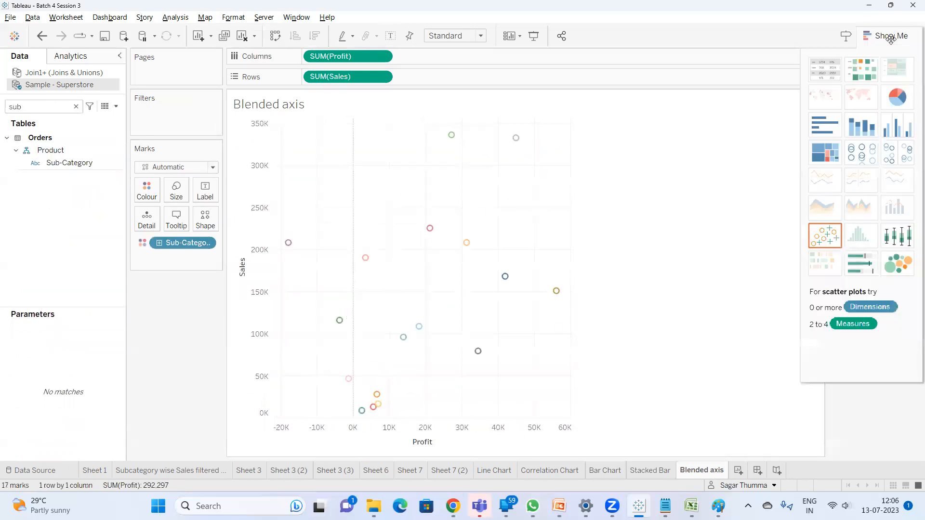
click(904, 128)
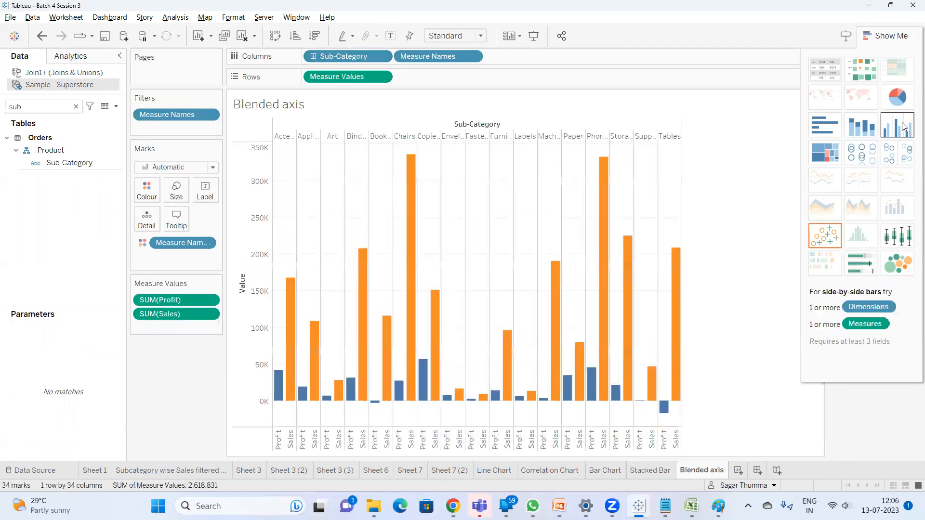
click(876, 40)
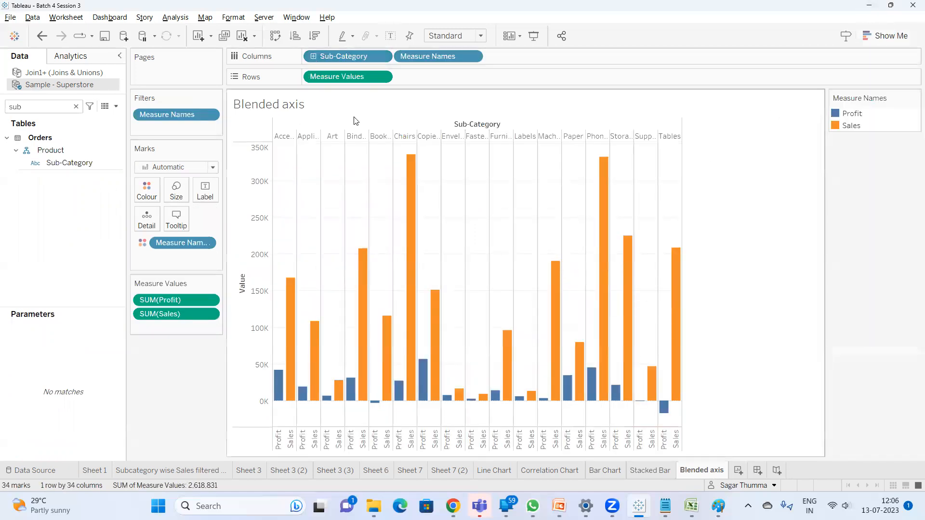
click(455, 36)
click(444, 77)
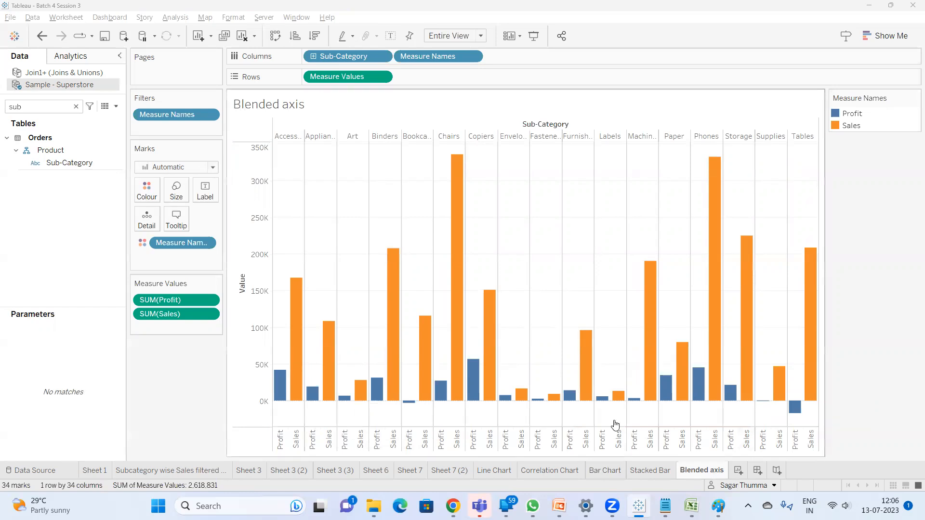
Switch to the Notepad notes, review the lines on bar, stacked and side-by-side charts, and return to Tableau.
click(665, 506)
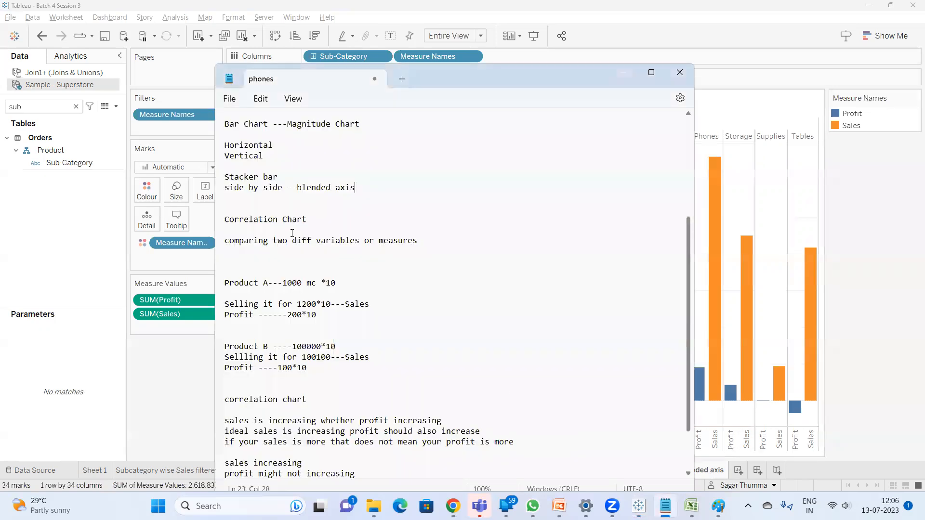
click(227, 138)
click(867, 397)
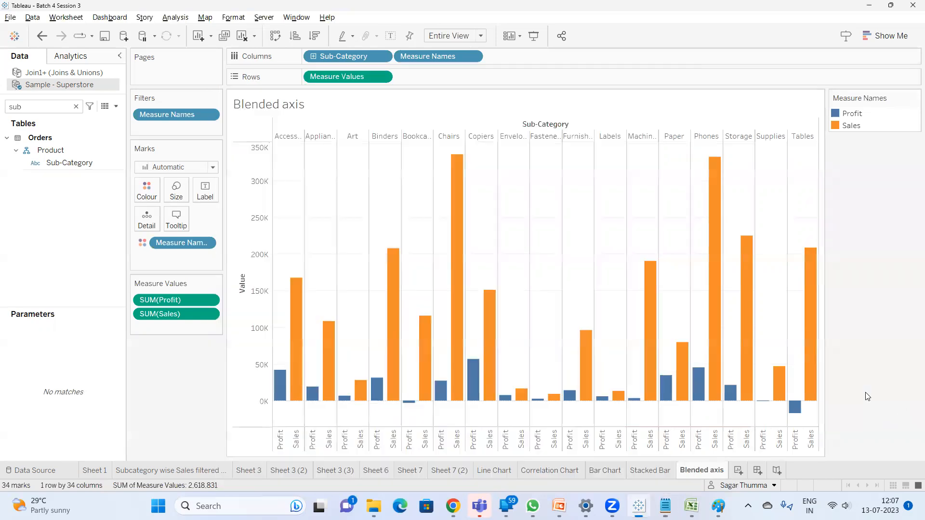
Review the Stacked Bar, Bar Chart, Correlation Chart and Line Chart worksheets in turn.
click(665, 470)
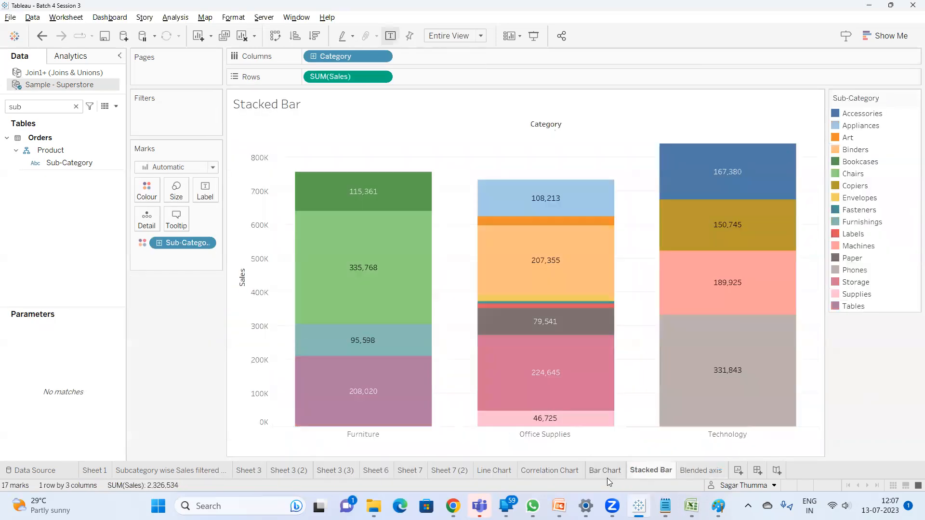
click(607, 476)
click(540, 476)
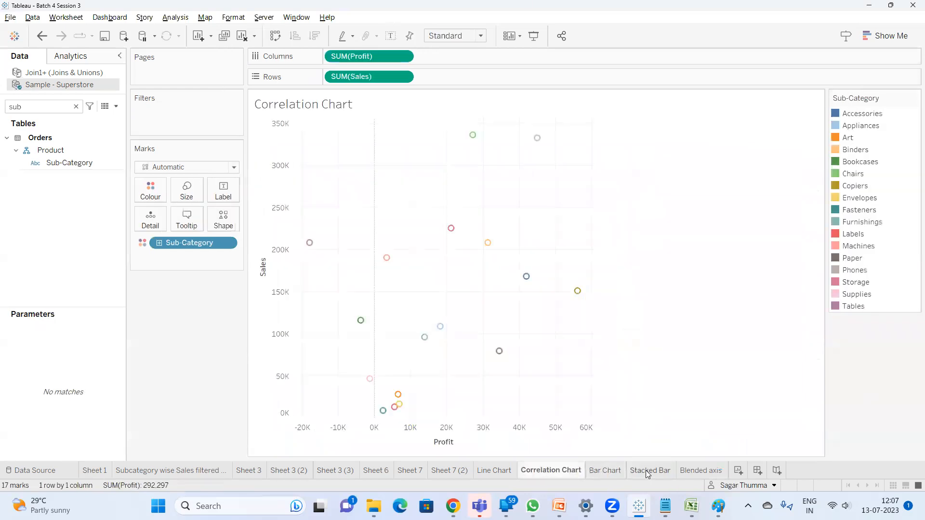
click(502, 476)
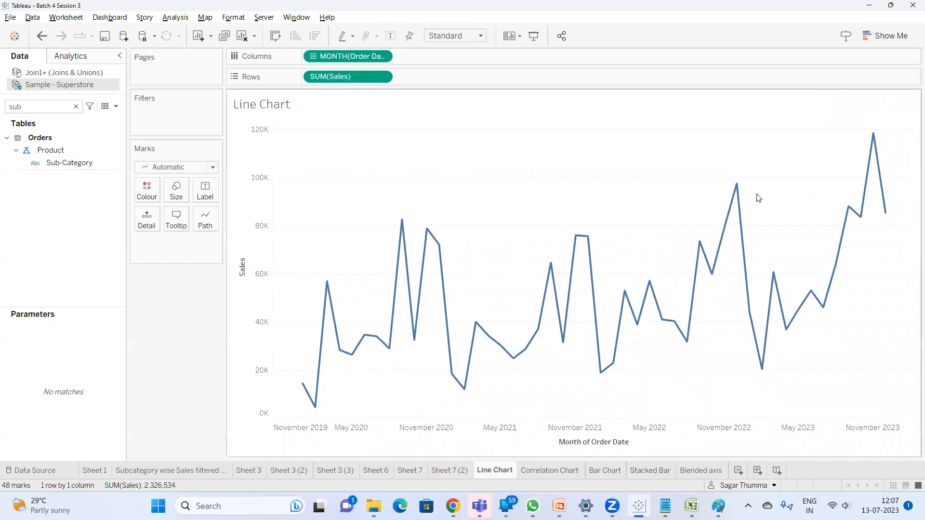
Inspect the options of the Sample - Superstore data source, the Save Workbook to Tableau Public dialog and the server commands.
right_click(80, 85)
mouse_move(130, 195)
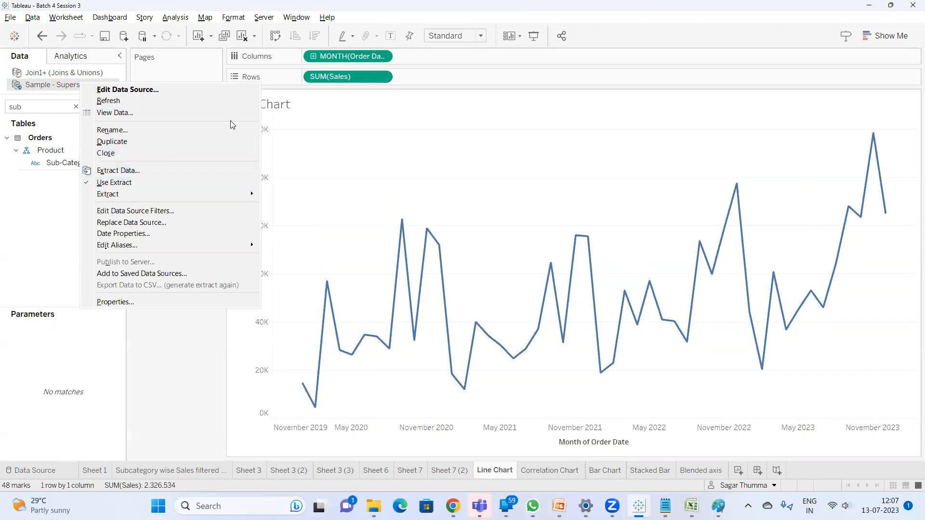
click(490, 191)
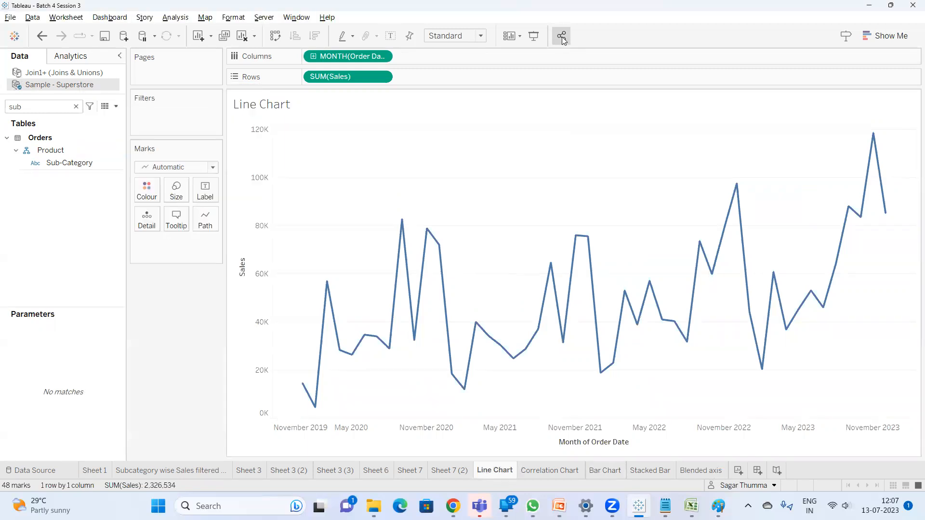
click(562, 36)
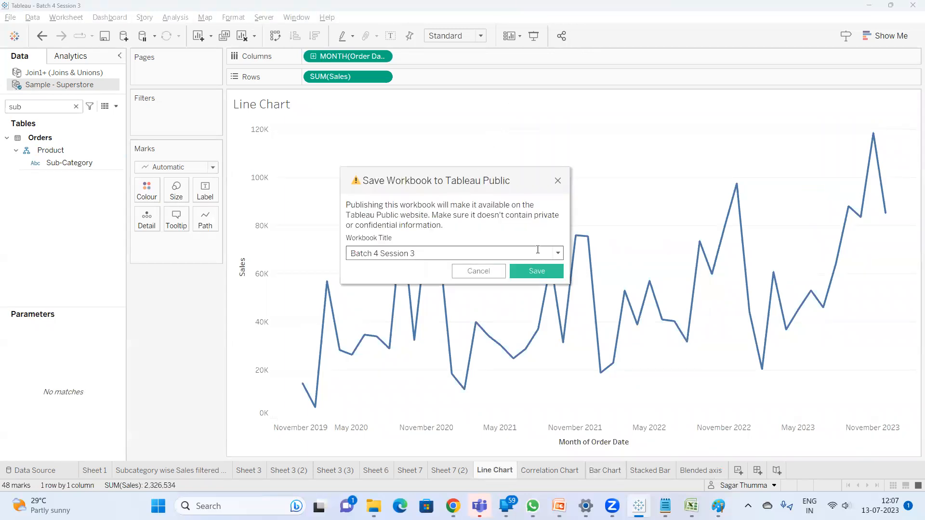
click(558, 182)
click(265, 18)
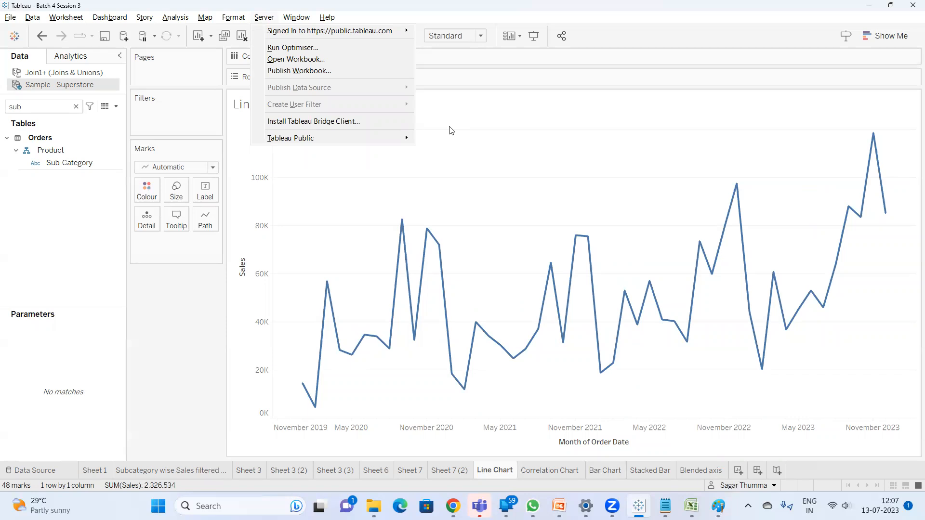
click(433, 265)
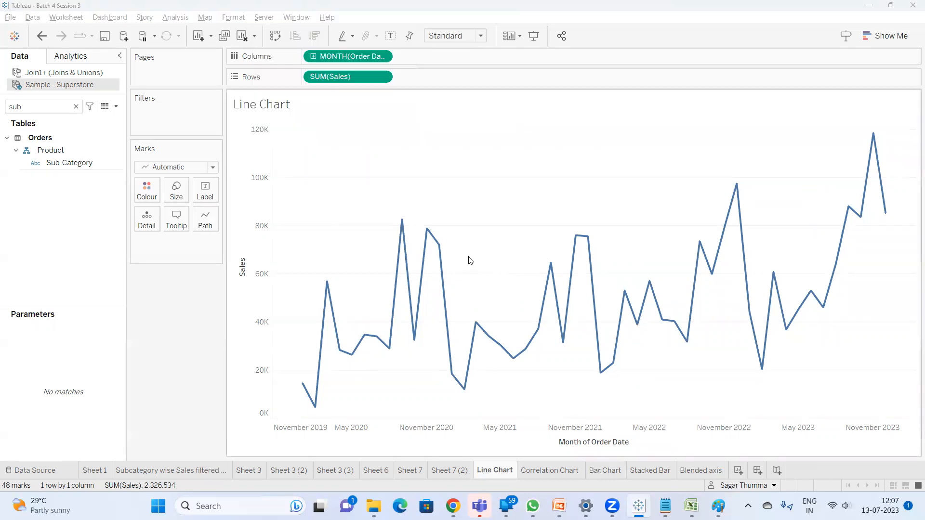
Switch to the Tableau training presentation in PowerPoint and show the closing "Thank you" slide.
mouse_move(559, 506)
click(559, 448)
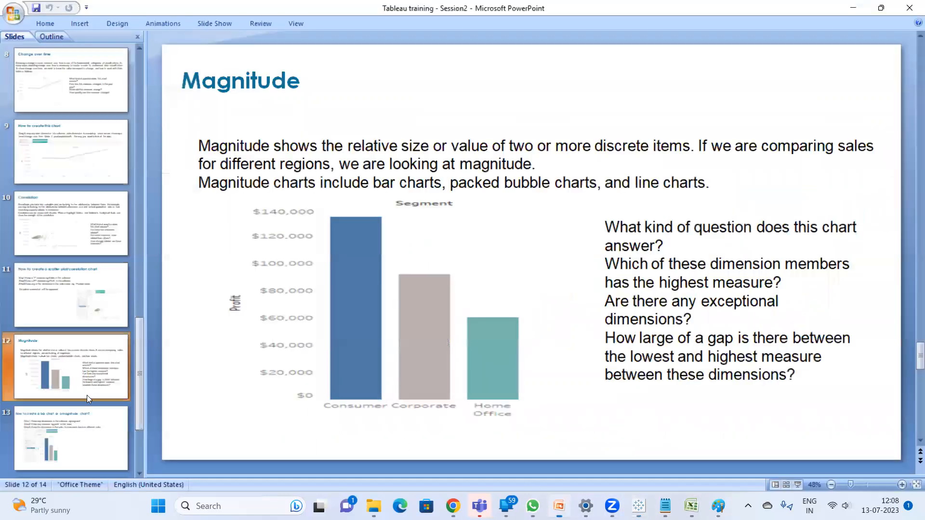
scroll(86, 395, down, 3)
click(72, 436)
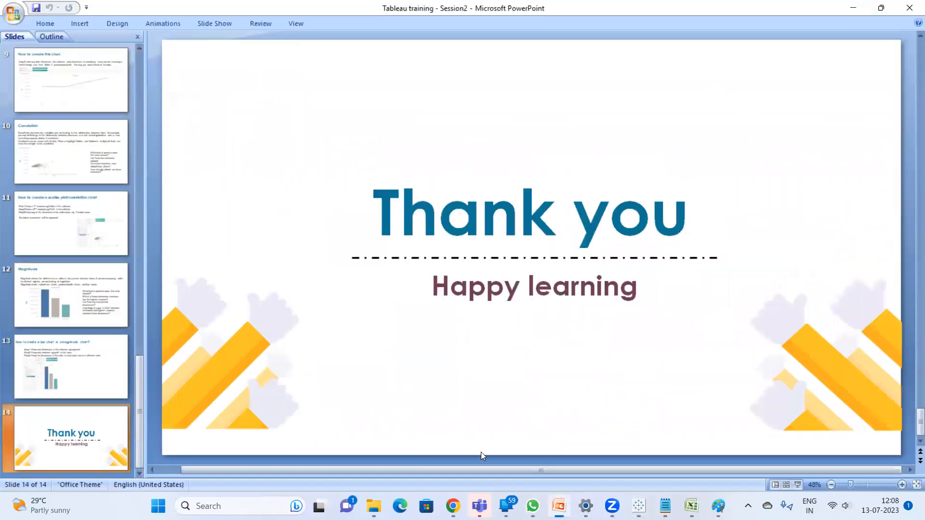
Switch to the Google Meet call in Chrome and look through the list of participants.
mouse_move(453, 505)
click(381, 447)
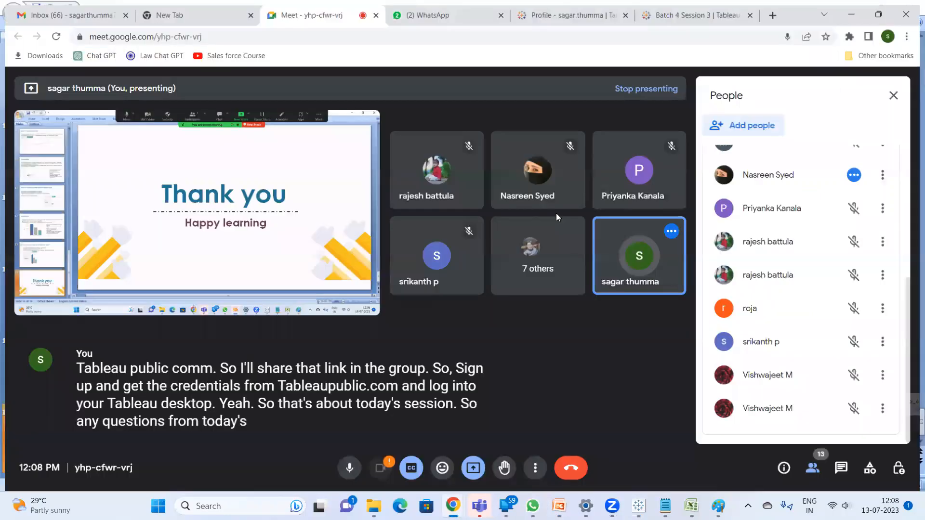
scroll(847, 226, up, 5)
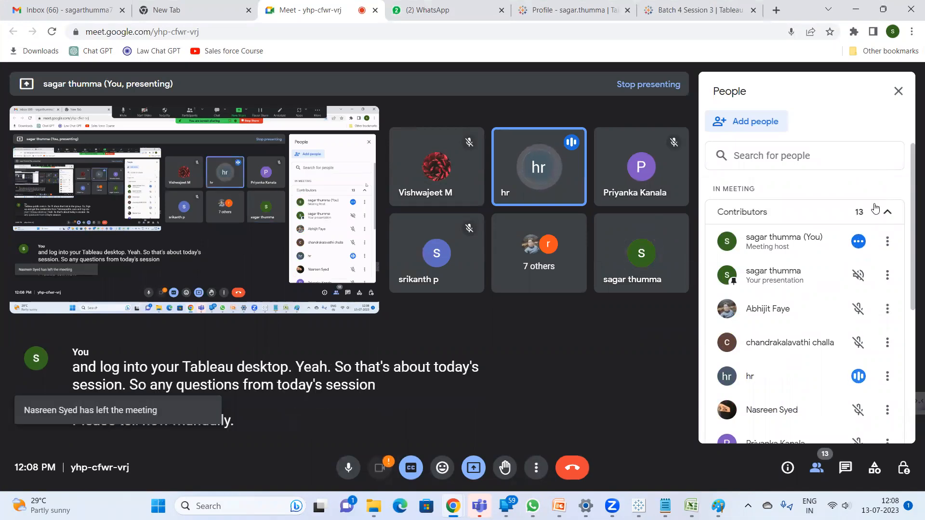
scroll(875, 208, down, 5)
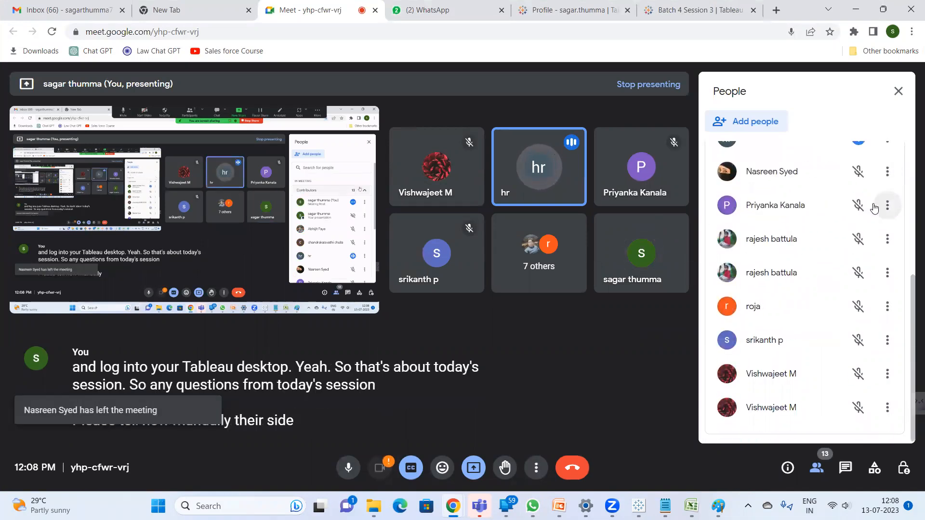
Return to Tableau, open the Blended axis worksheet and widen the area holding the Filters and Marks cards.
click(639, 501)
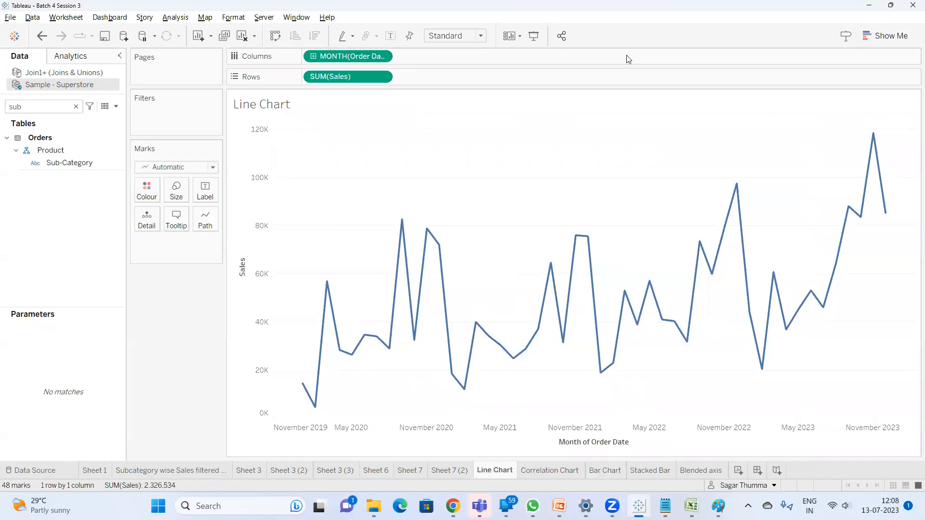
click(701, 470)
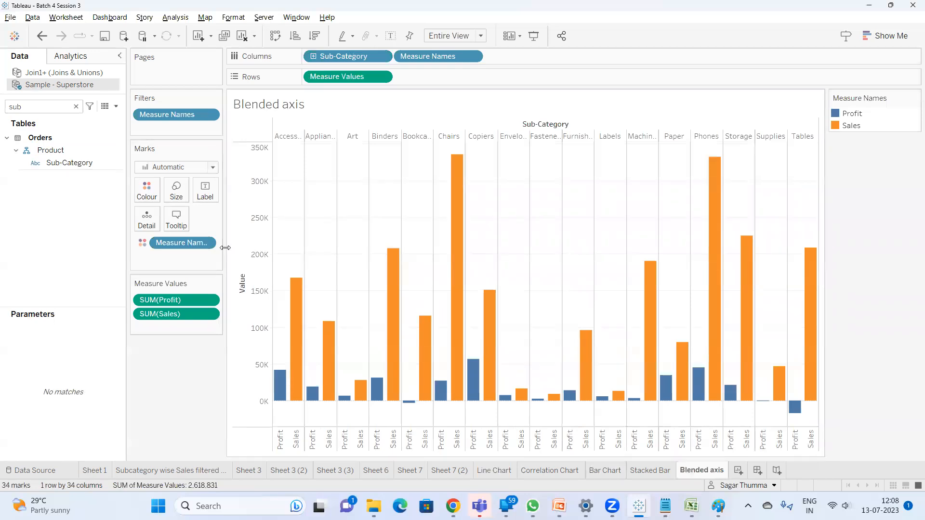
drag(225, 248, 285, 248)
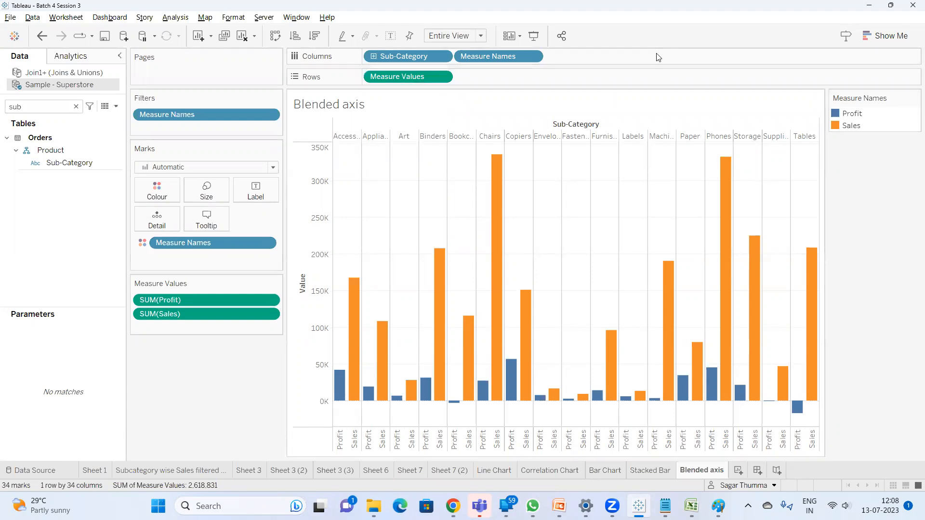
Go back to the Google Meet call and check the contributors near the start of the participant list.
key(alt+Tab)
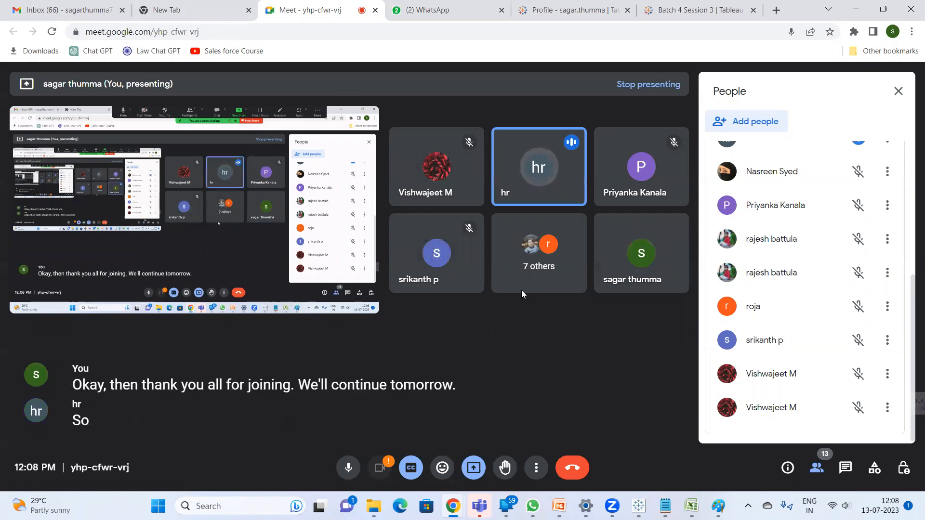
scroll(819, 327, up, 5)
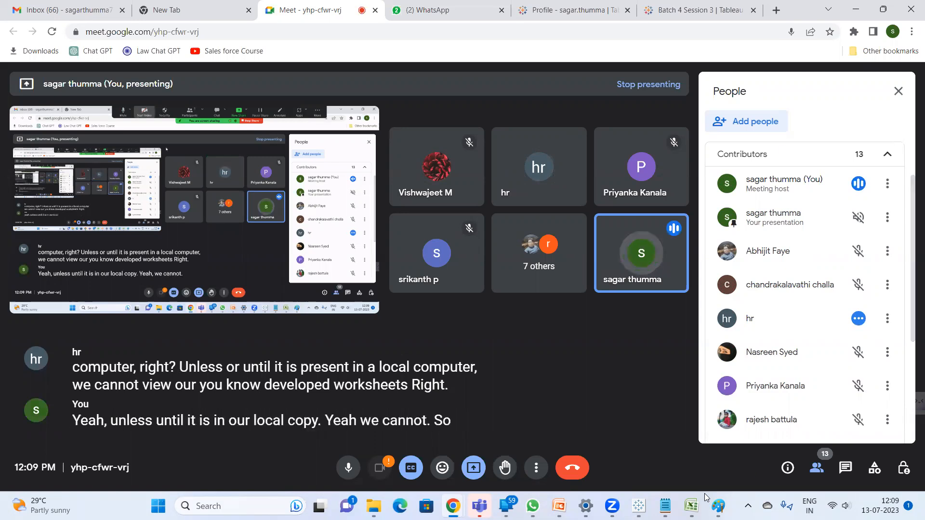
Switch to the Blended axis worksheet in Tableau and select the Join1+ (Joins & Unions) data source.
key(alt+Tab)
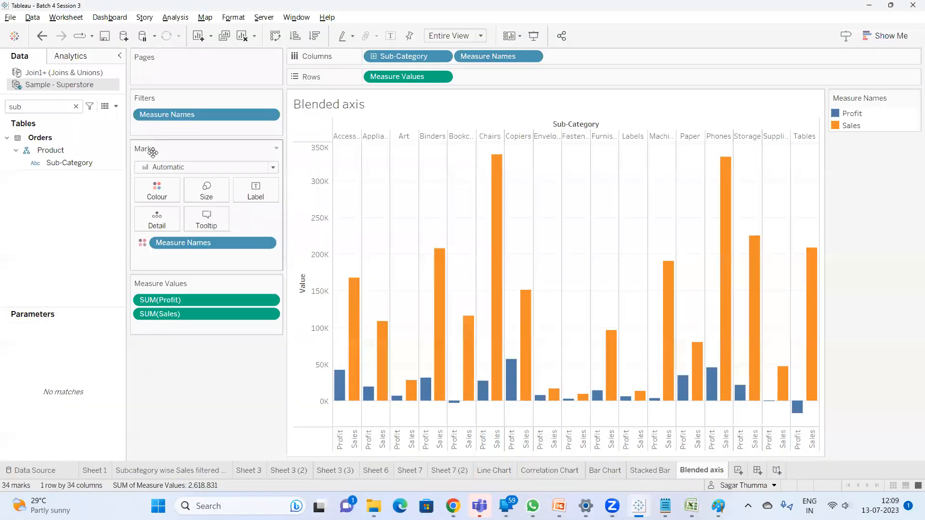
click(62, 151)
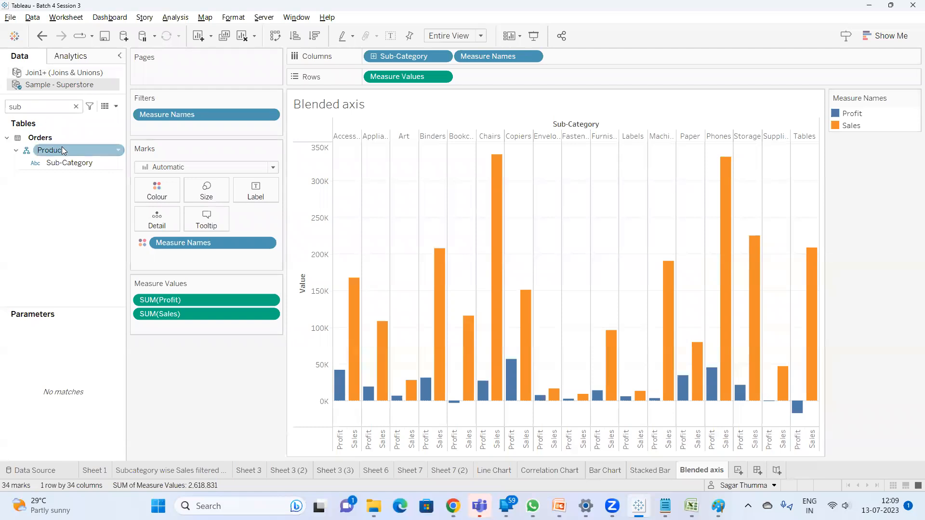
click(72, 73)
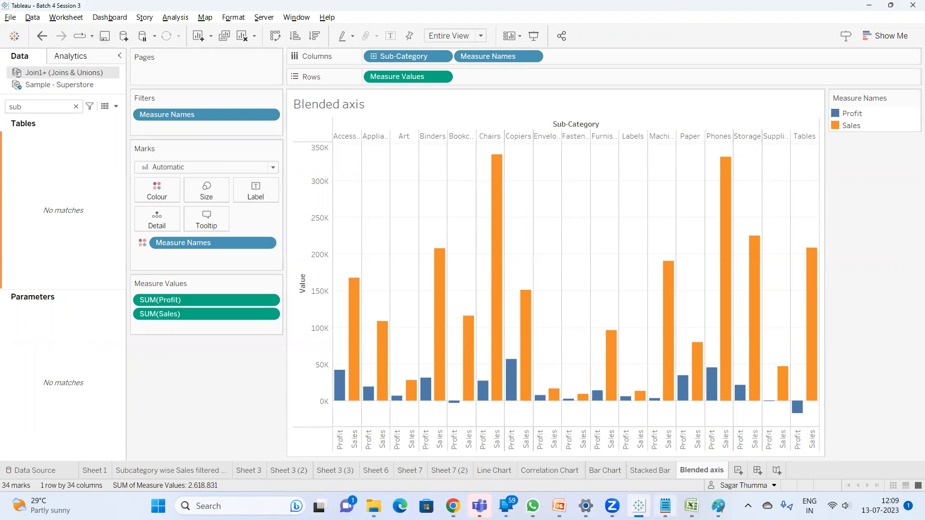
Bring up the "phones" notes in Notepad to review the chart types, and return to the Tableau worksheet.
mouse_move(665, 506)
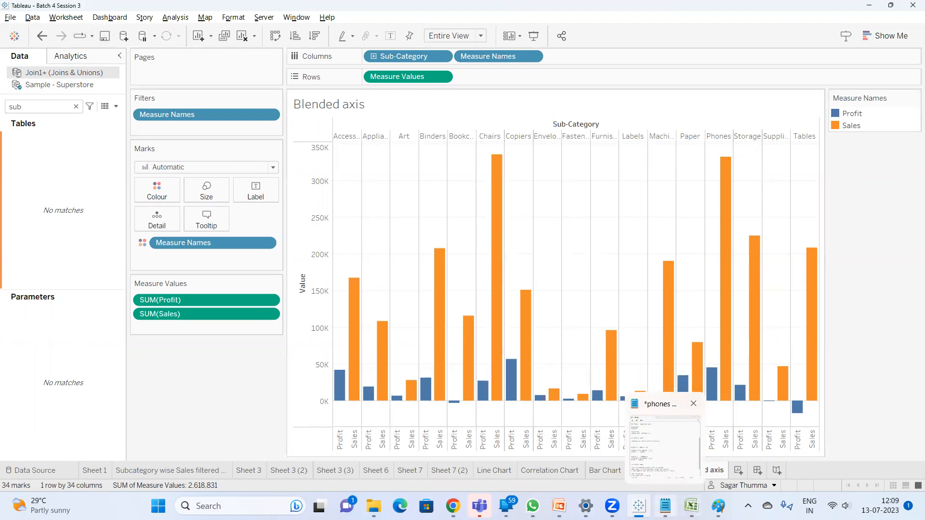
click(646, 438)
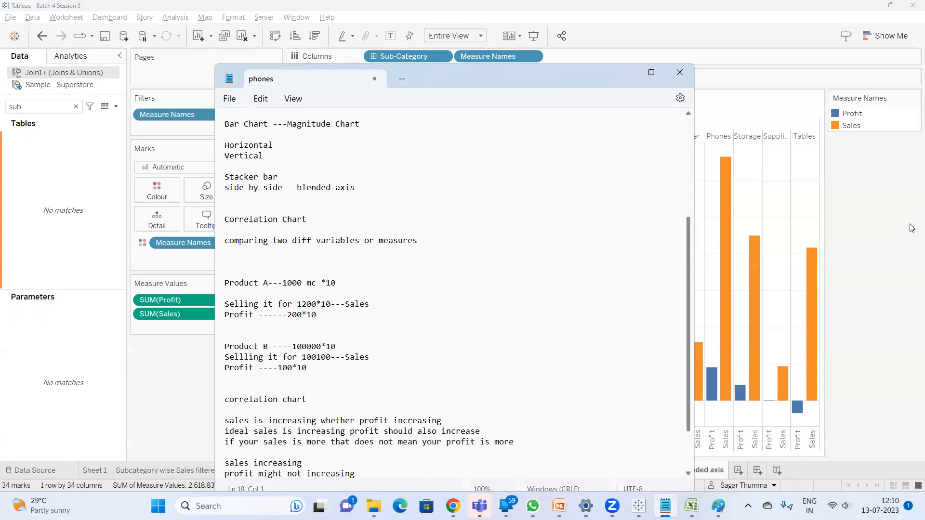
click(783, 71)
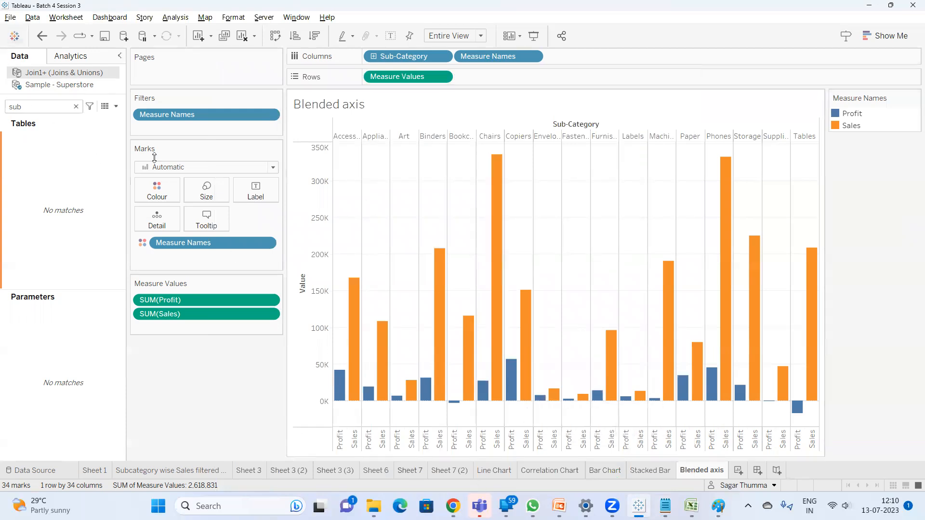
Switch to File Explorer, go to New Volume (D:) and select the Seperate Session Tableau workbook.
click(374, 506)
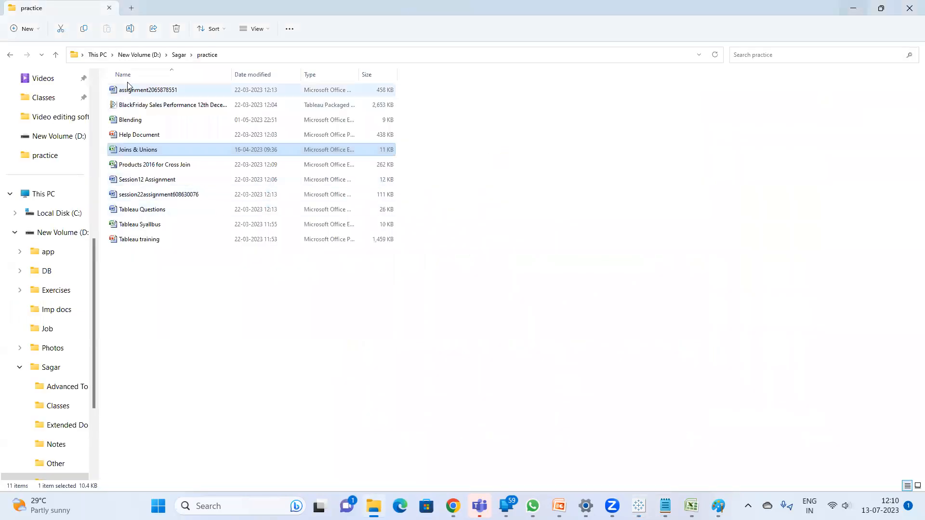
click(139, 54)
scroll(234, 328, down, 1)
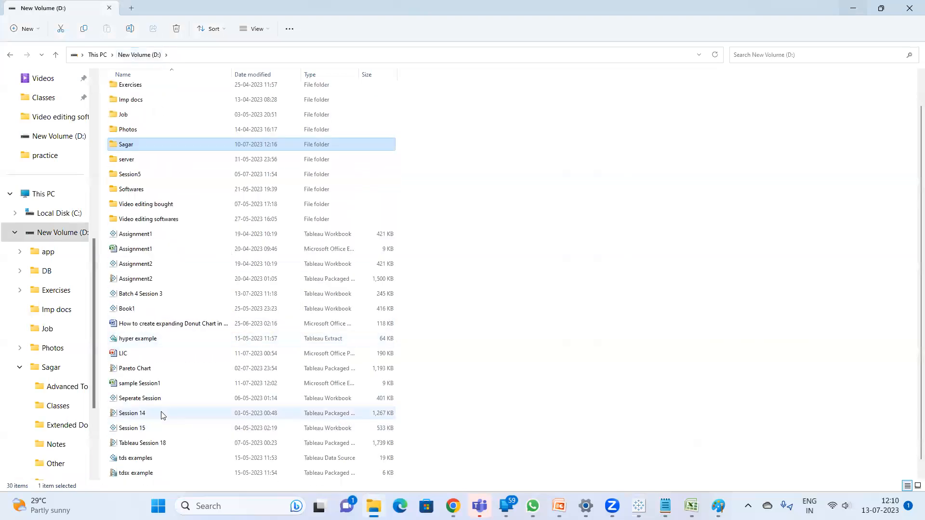
click(154, 399)
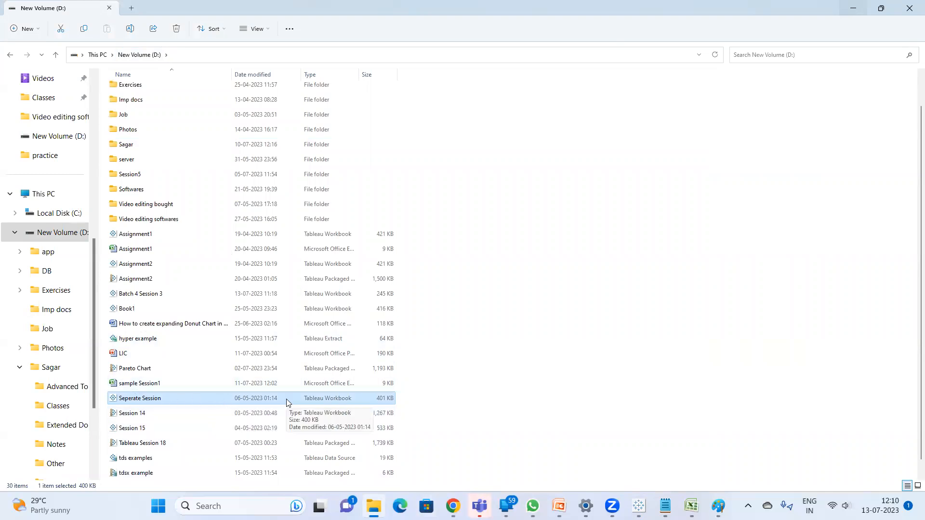
Go back through Tableau to the Google Meet call in Chrome and look through the whole contributors list.
mouse_move(639, 506)
click(638, 445)
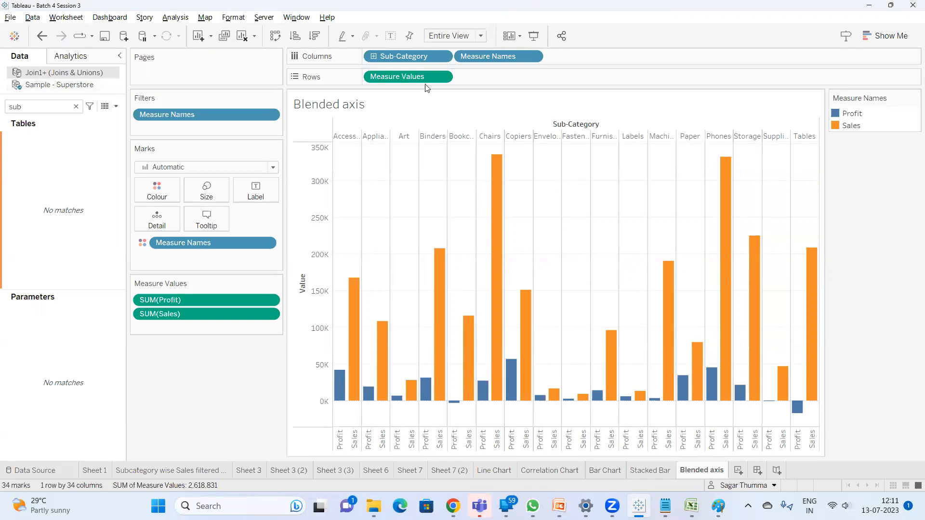
click(453, 506)
click(384, 408)
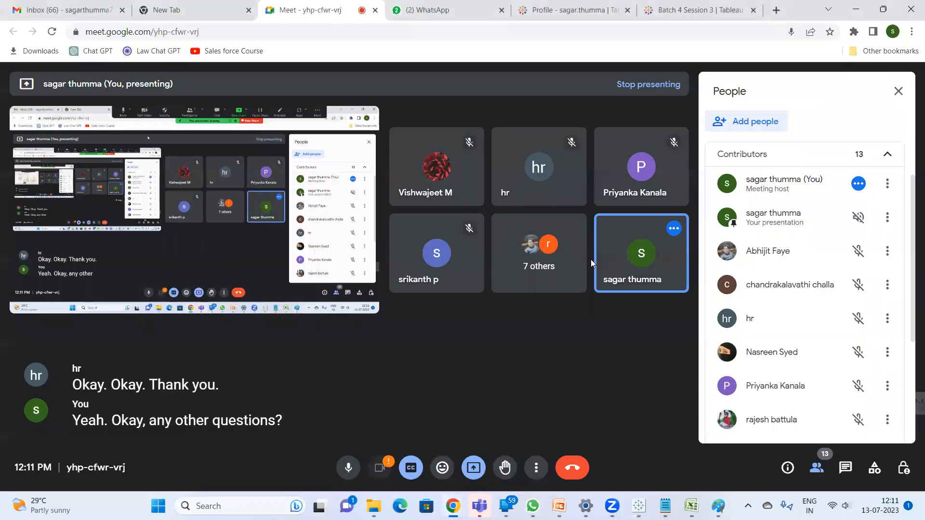
scroll(850, 237, down, 3)
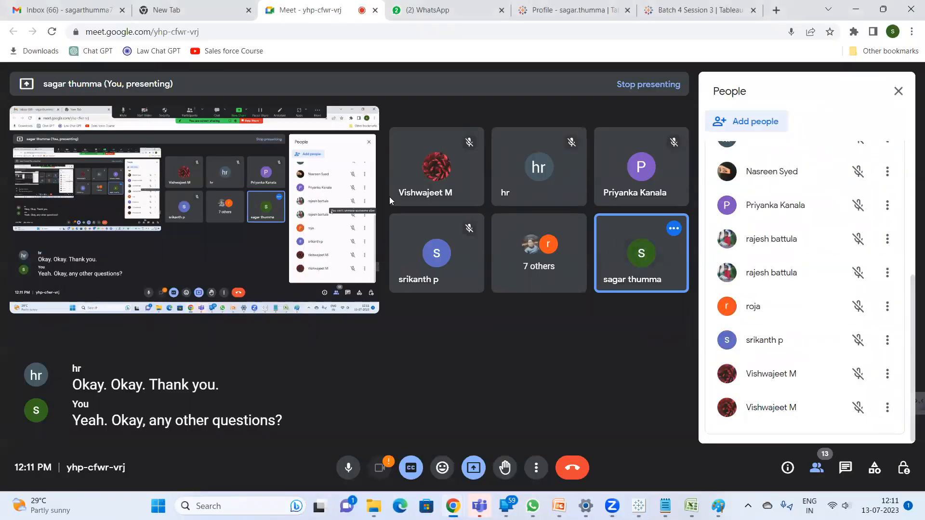
scroll(888, 315, up, 2)
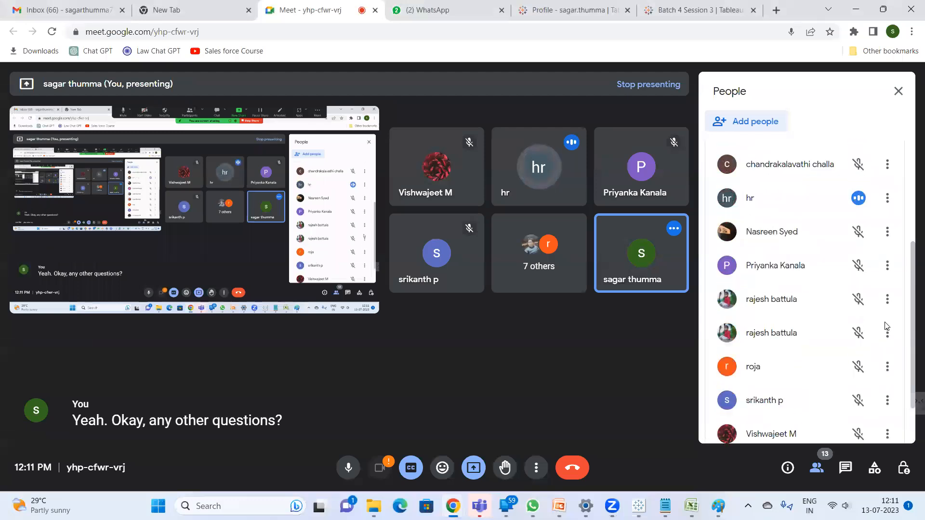
scroll(886, 328, up, 5)
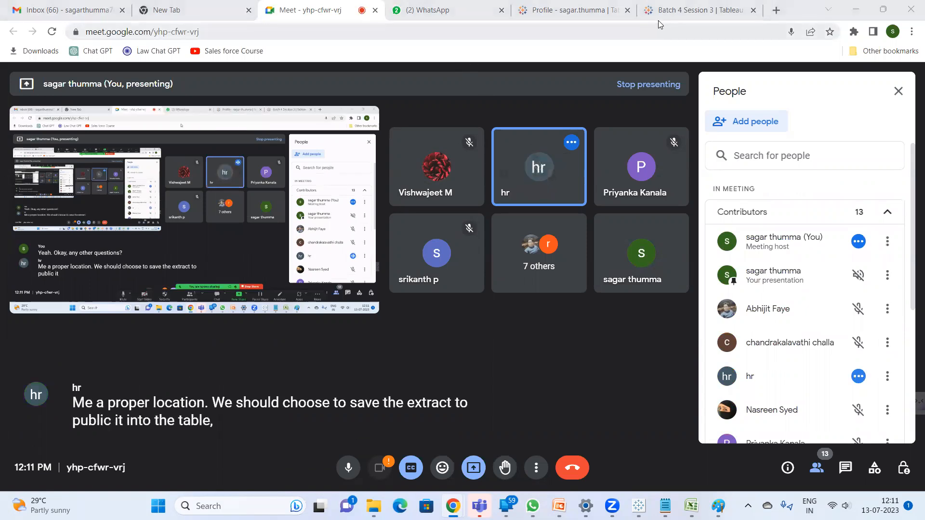
Show the Tableau Public profile page in Chrome and look through its published vizzes.
click(547, 7)
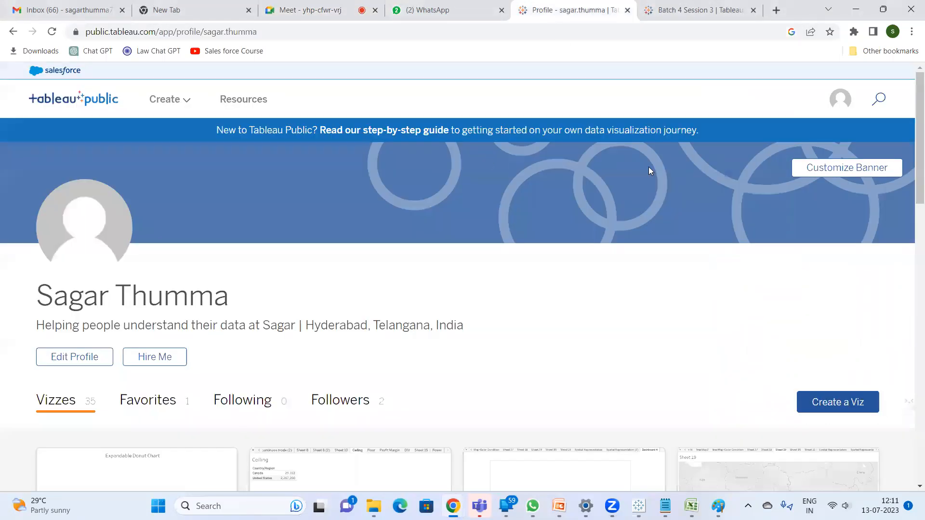
scroll(566, 270, down, 5)
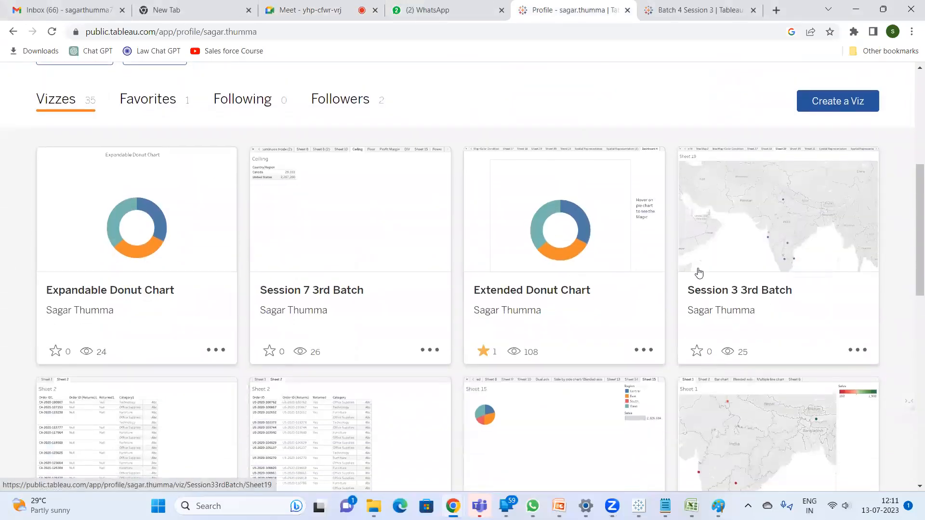
scroll(699, 272, down, 6)
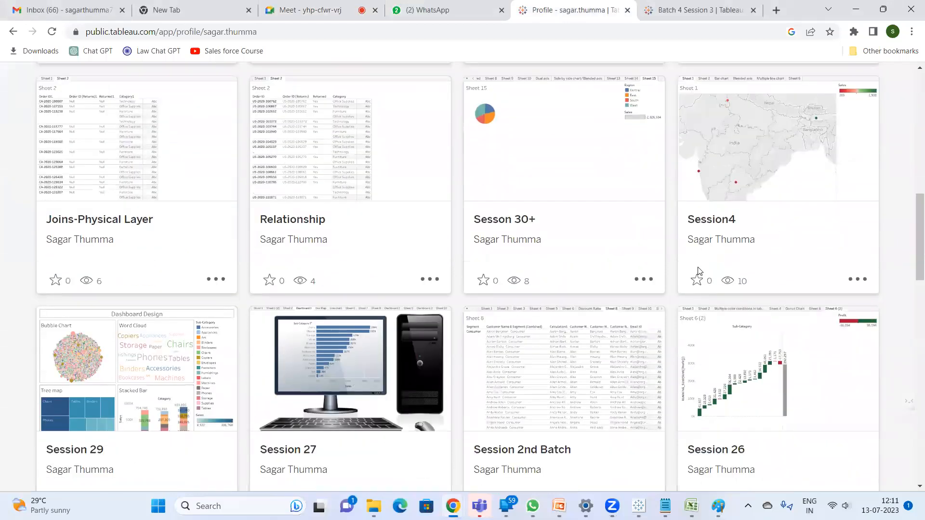
Minimise the Chrome window and bring the Blended axis worksheet in Tableau to the front.
click(856, 10)
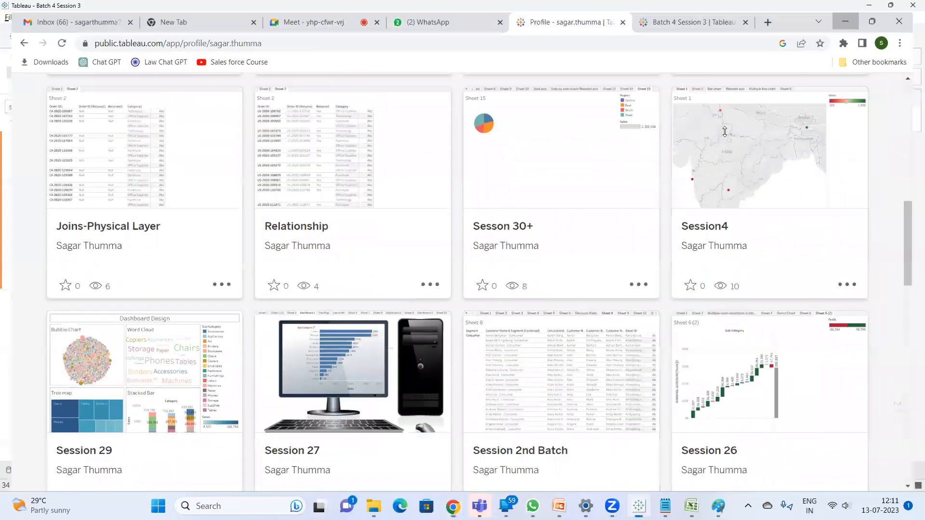
click(642, 502)
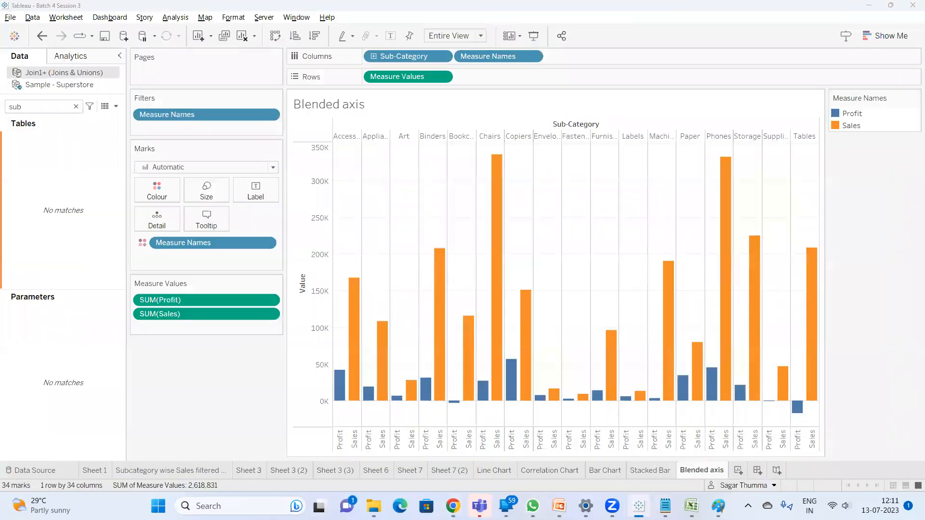
click(639, 505)
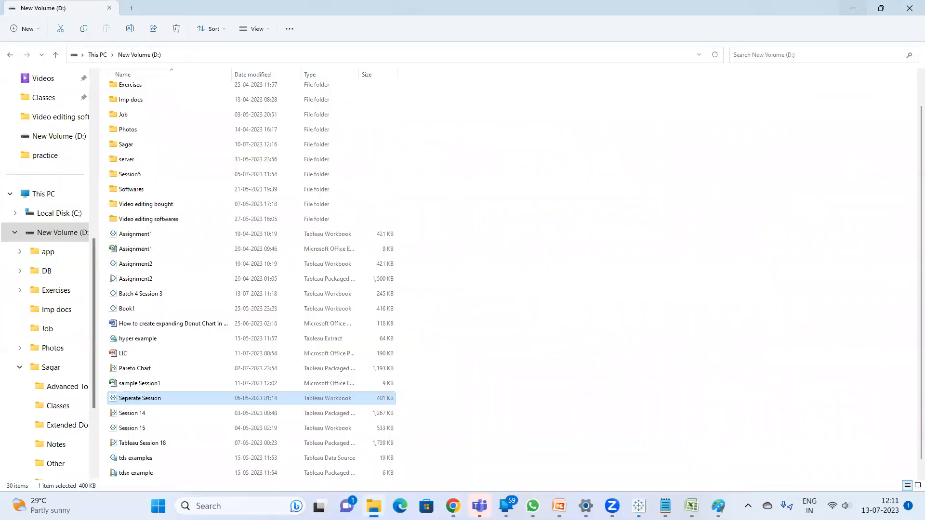
click(639, 506)
Return to the Google Meet call in Chrome and leave the meeting.
mouse_move(452, 504)
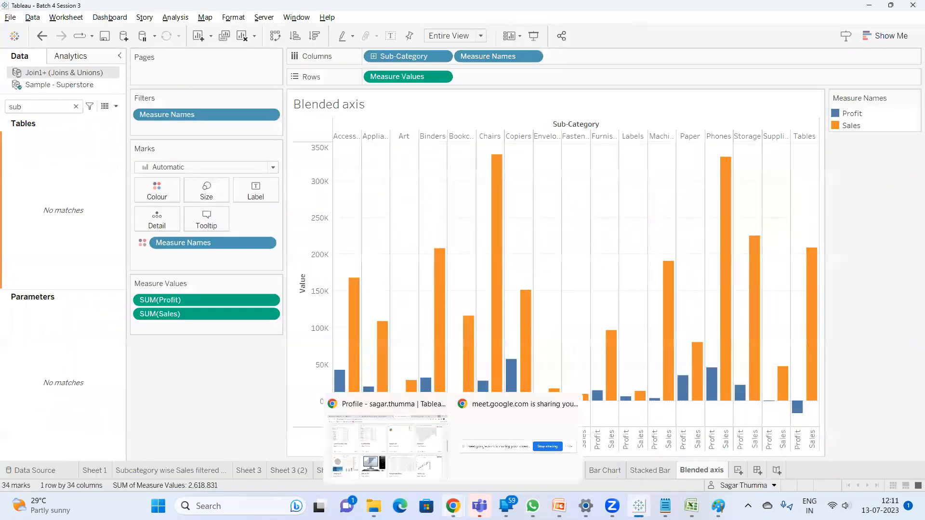
click(388, 443)
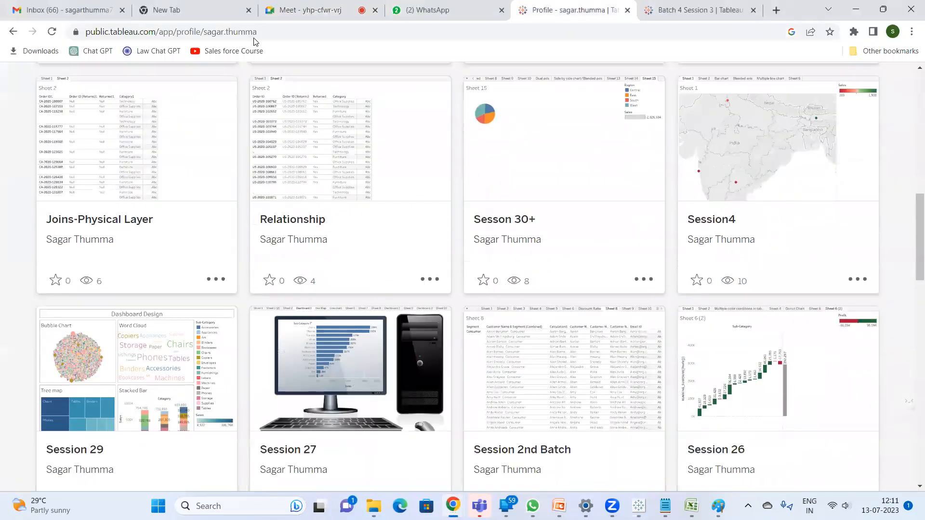
click(309, 5)
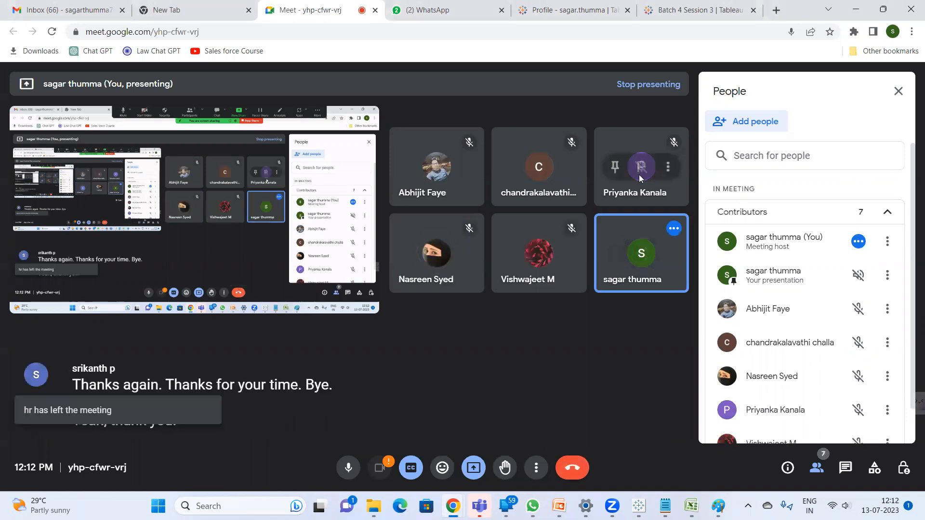
click(577, 471)
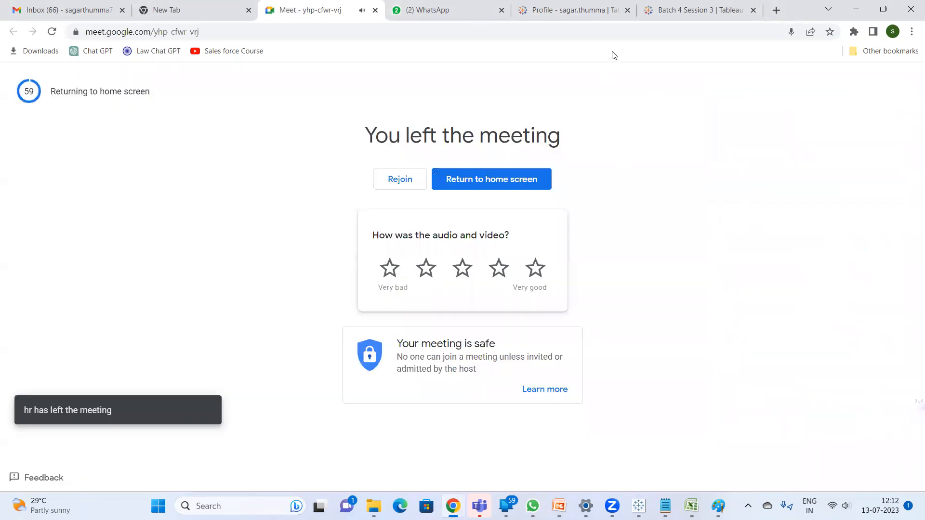